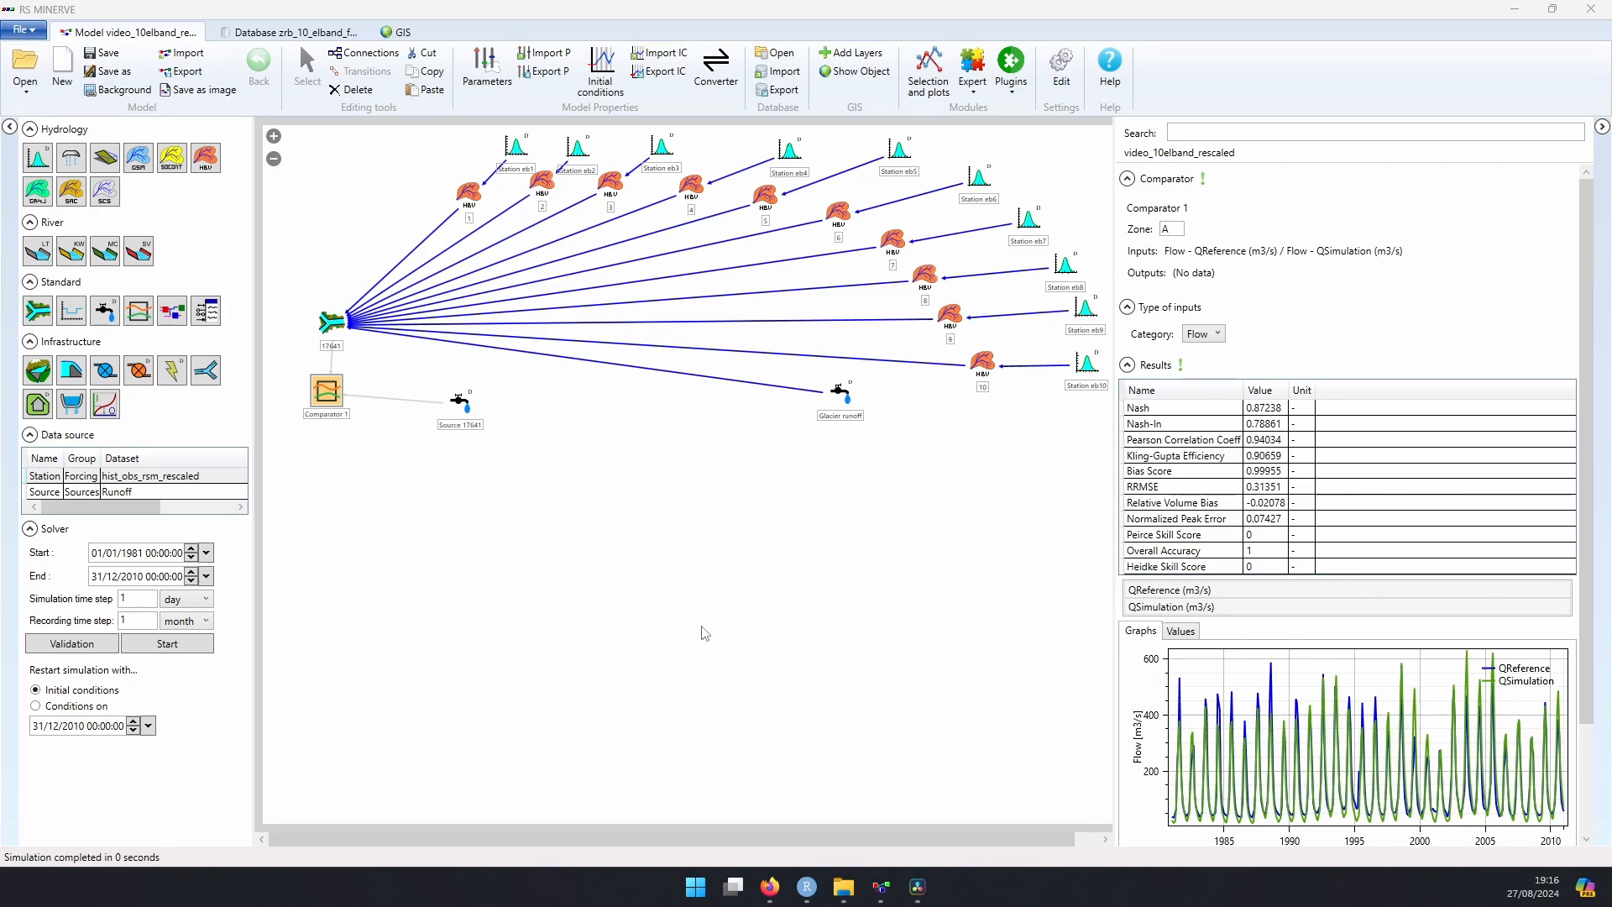
Step: Validate and run the 1981–2010 simulation, and display the results of Comparator 1
{"action": "left_click", "coordinate": [104, 648]}
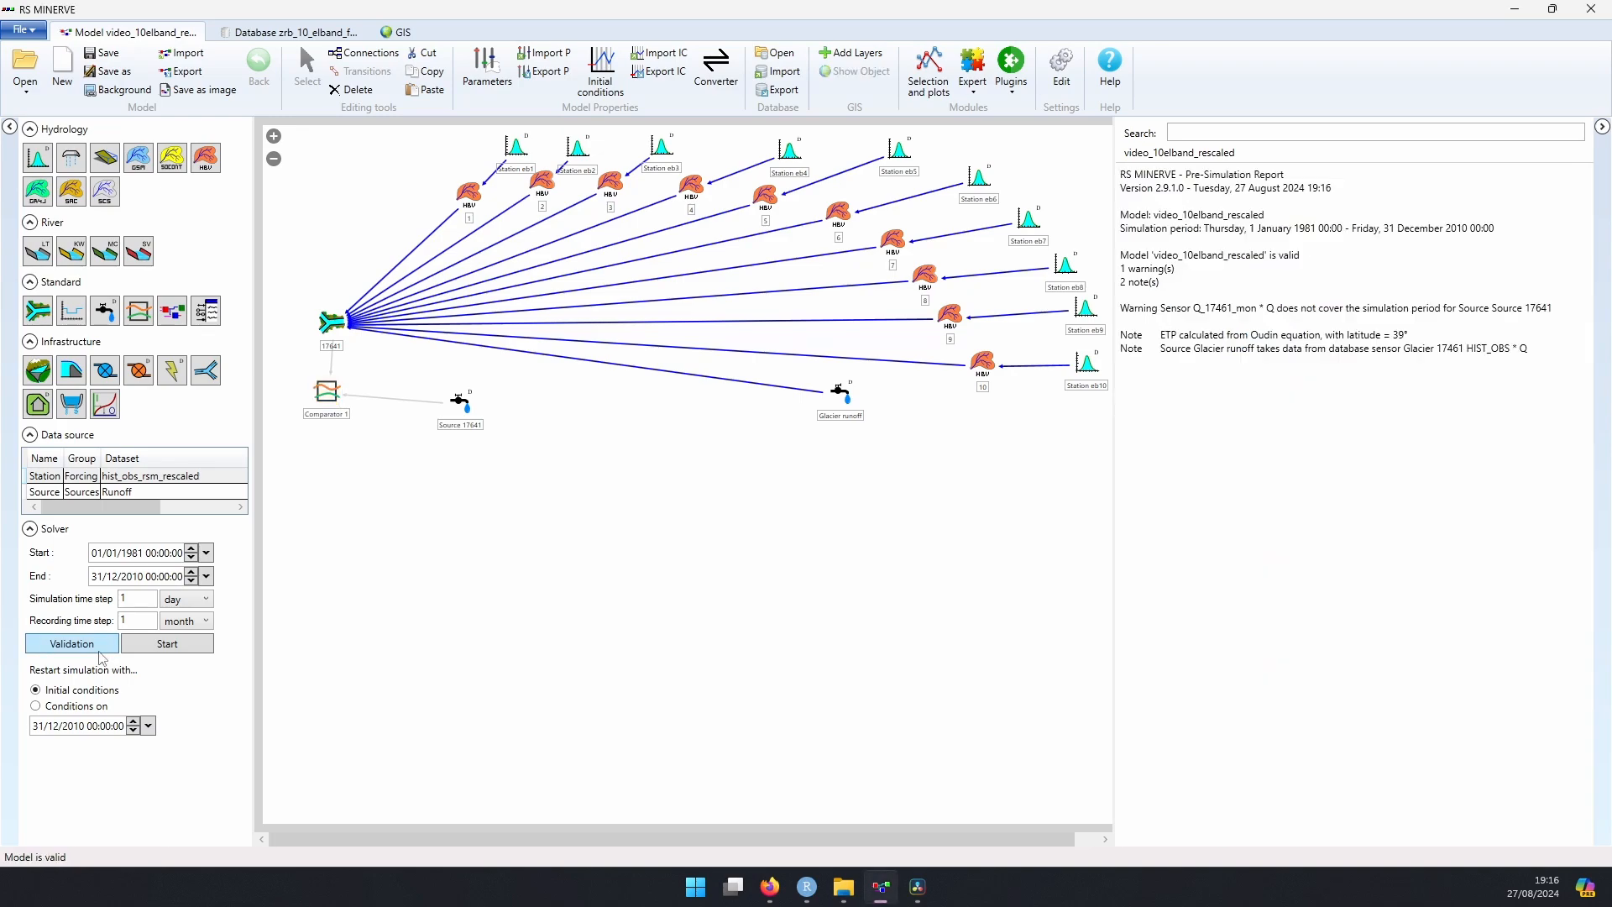
{"action": "left_click", "coordinate": [164, 647]}
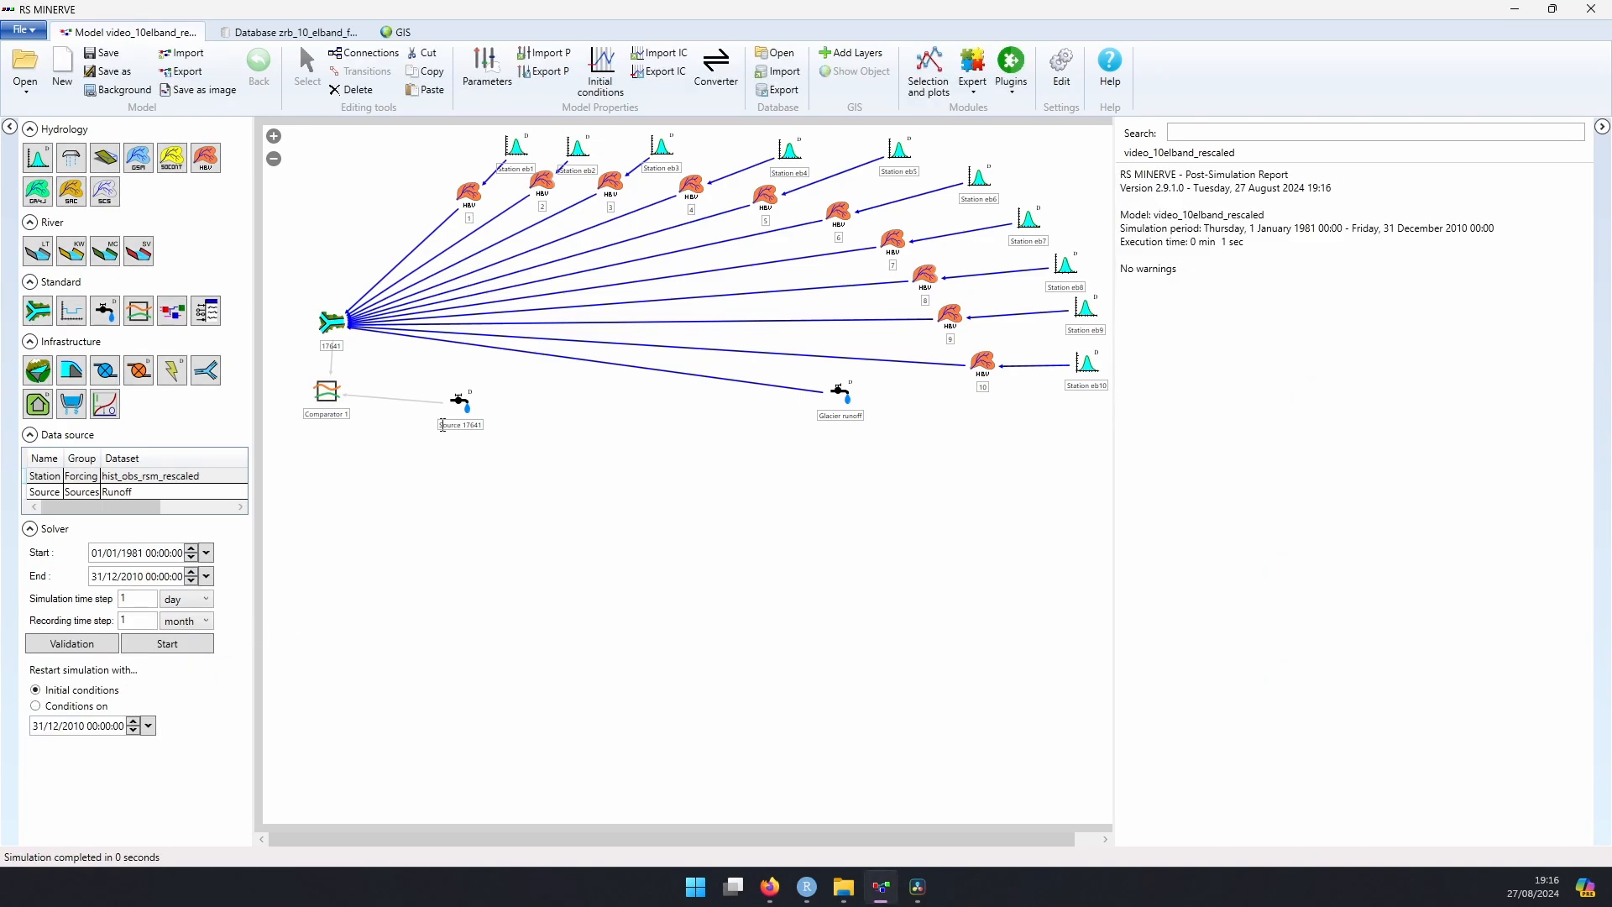
{"action": "left_click", "coordinate": [327, 392]}
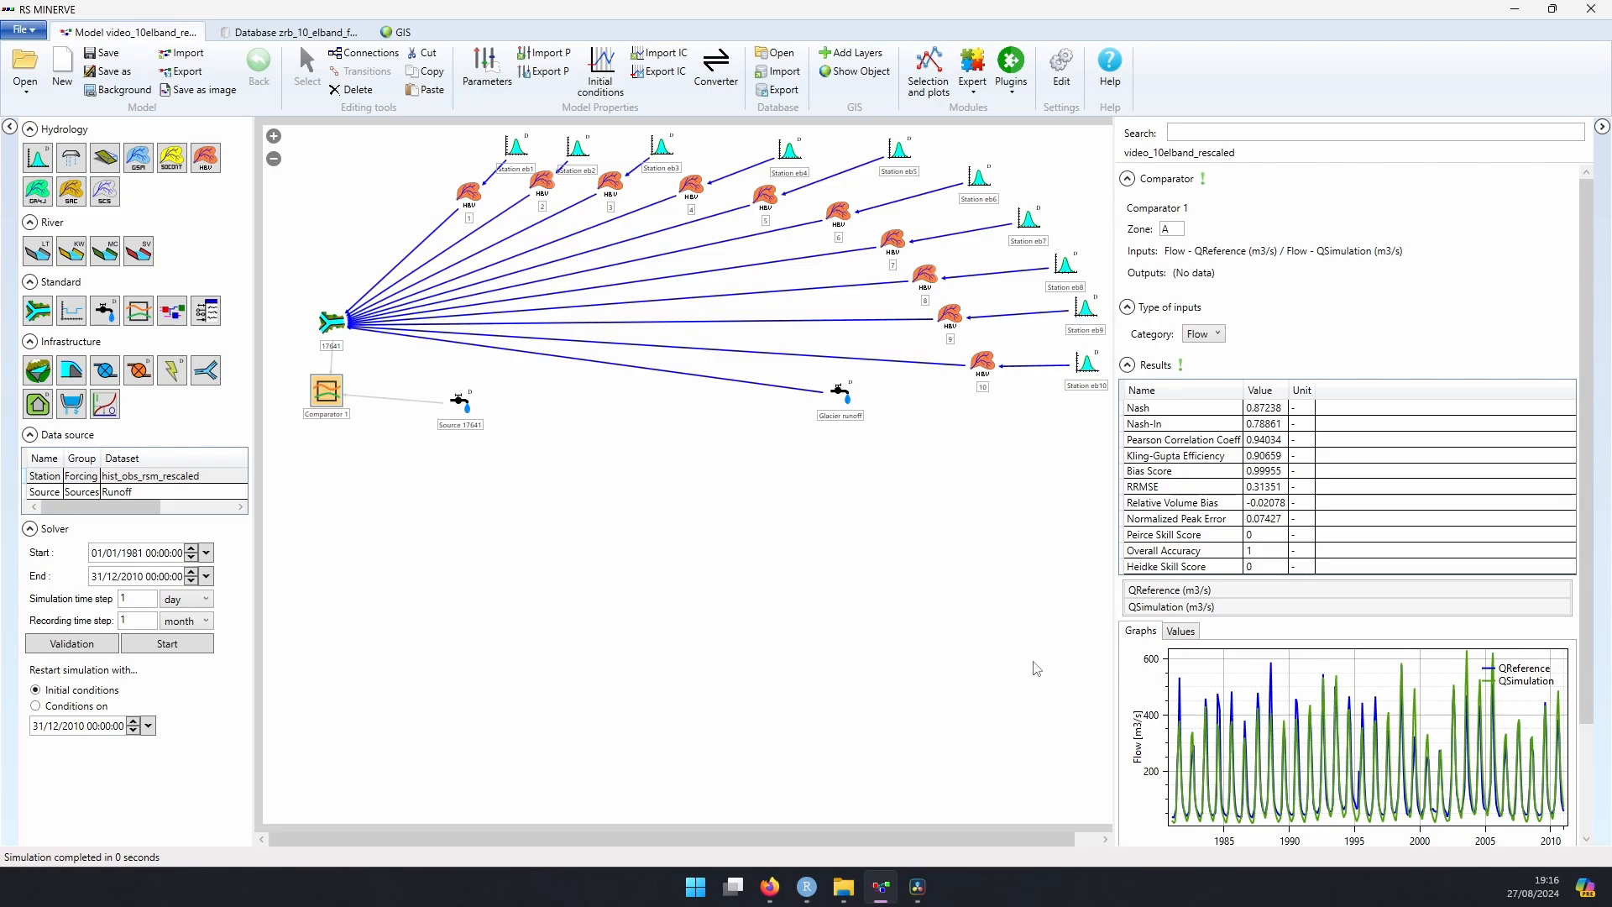
Step: Open the database and collapse the hist_obs_rsm_rescaled and Runoff datasets for an overview of the Forcing and Sources groups
{"action": "left_click", "coordinate": [303, 38]}
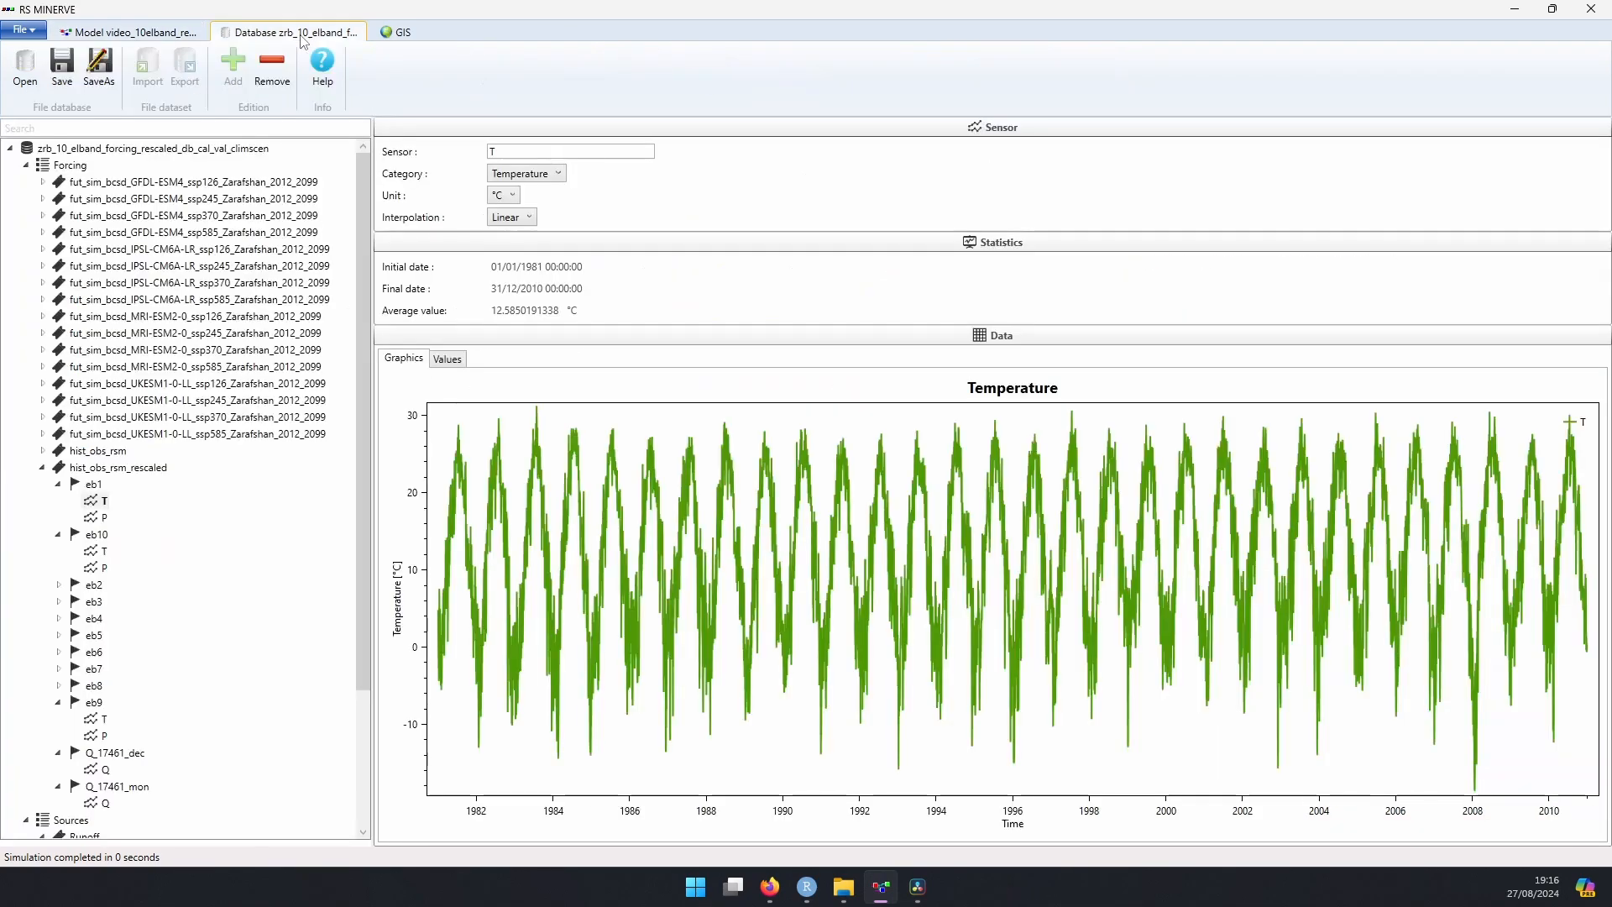
{"action": "left_click", "coordinate": [42, 467]}
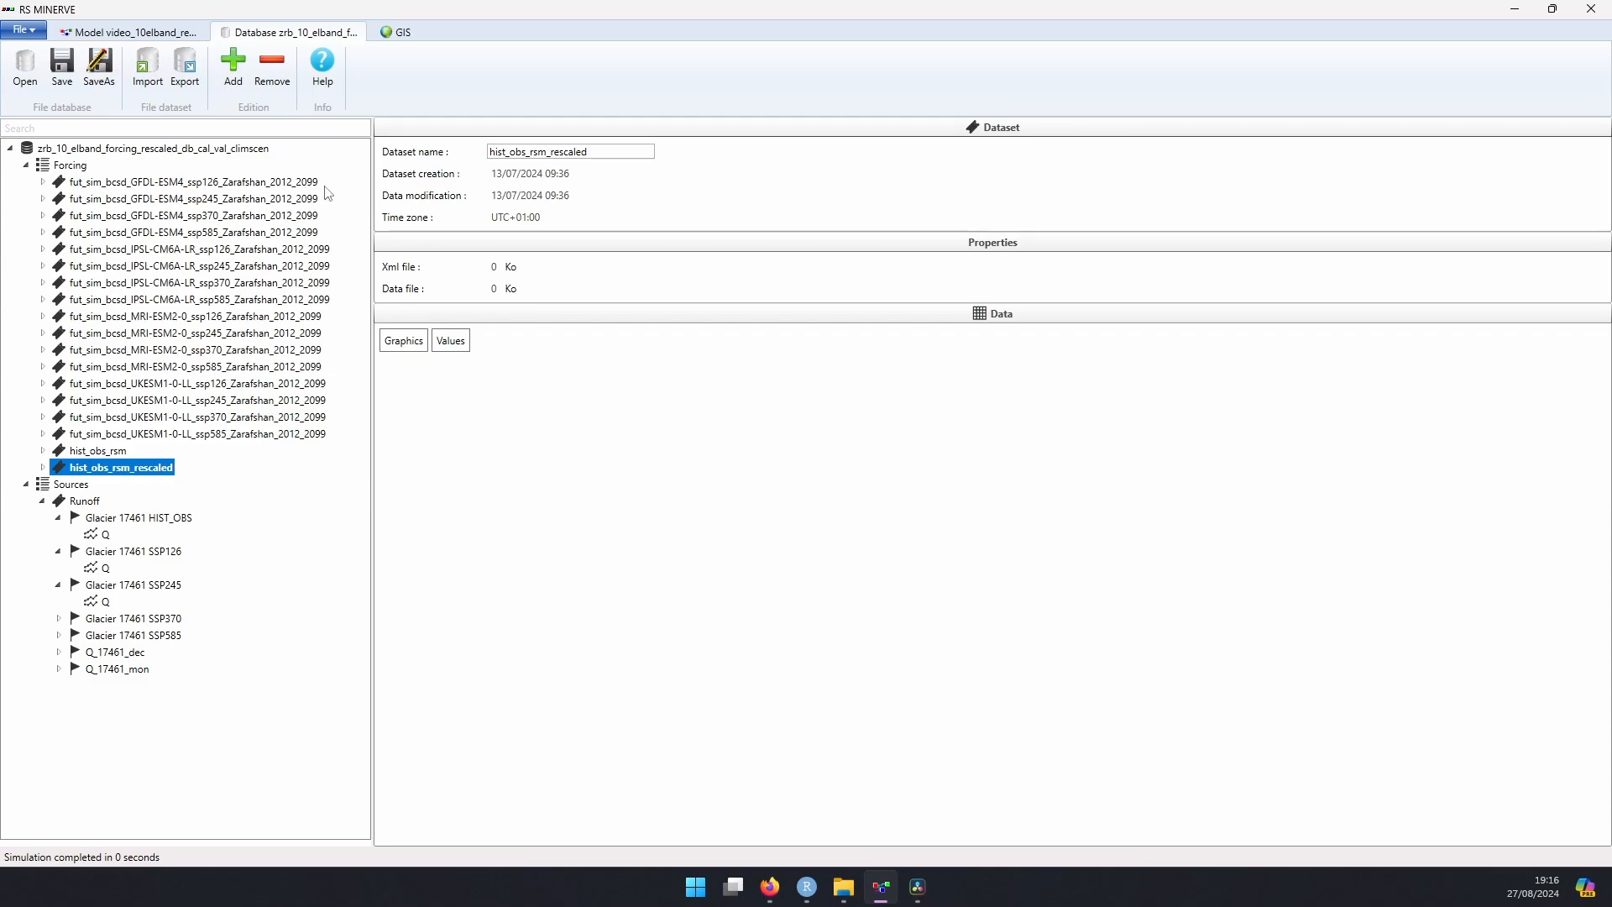
{"action": "left_click", "coordinate": [42, 501]}
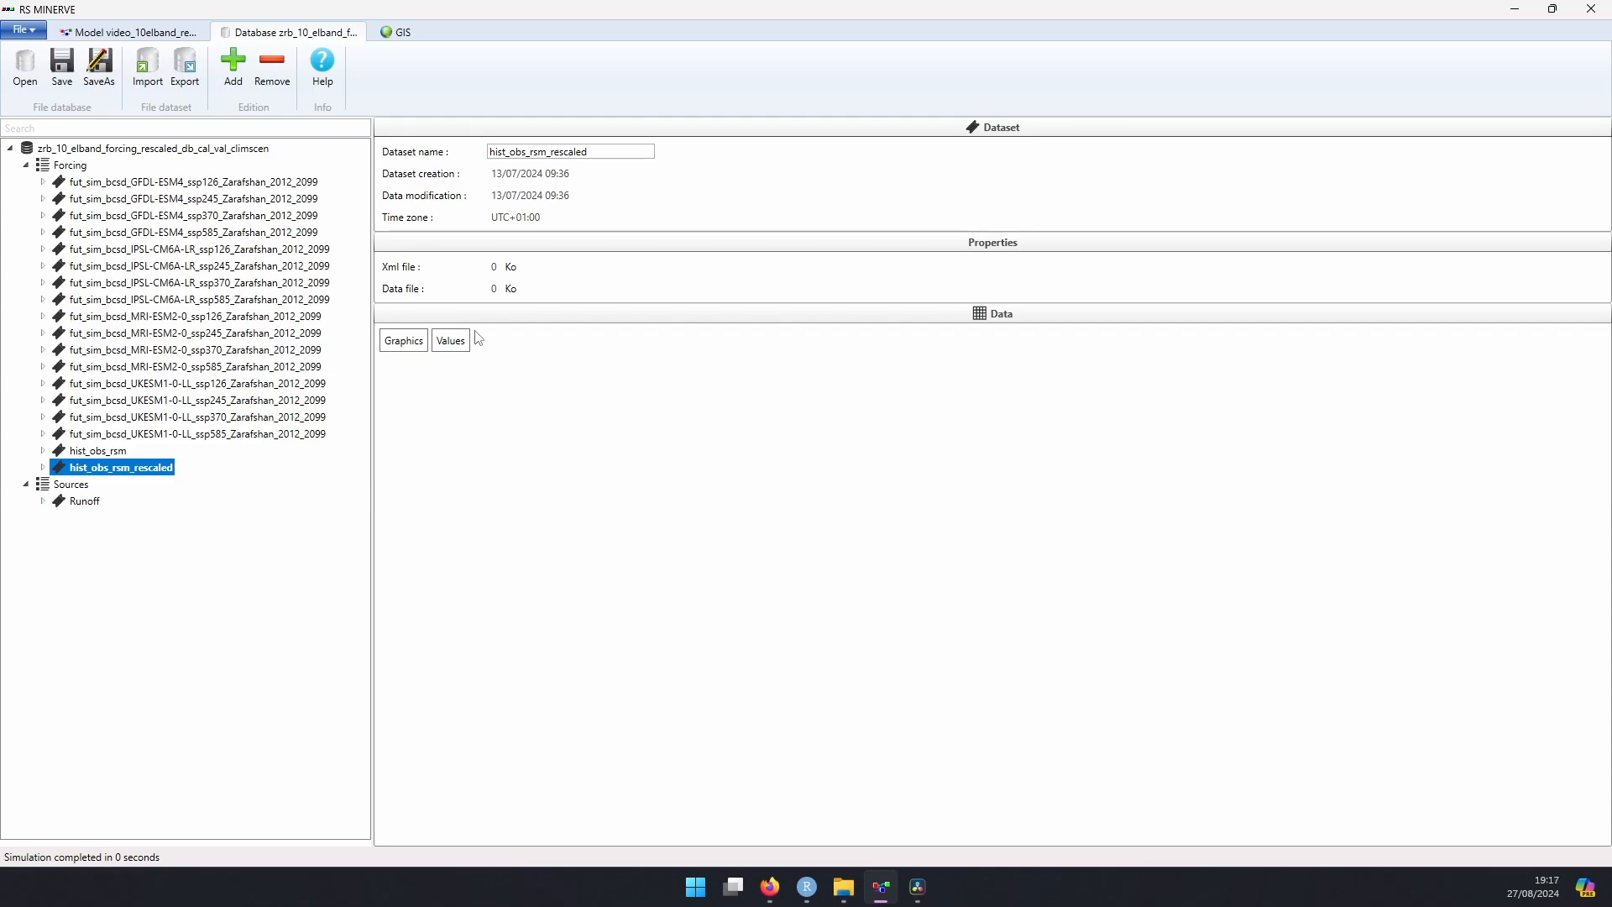
Step: Browse the CSV files available for import into the Forcing group, comparing the fut_sim and fut_sim_bcsd files in the forcing folder
{"action": "left_click", "coordinate": [68, 166]}
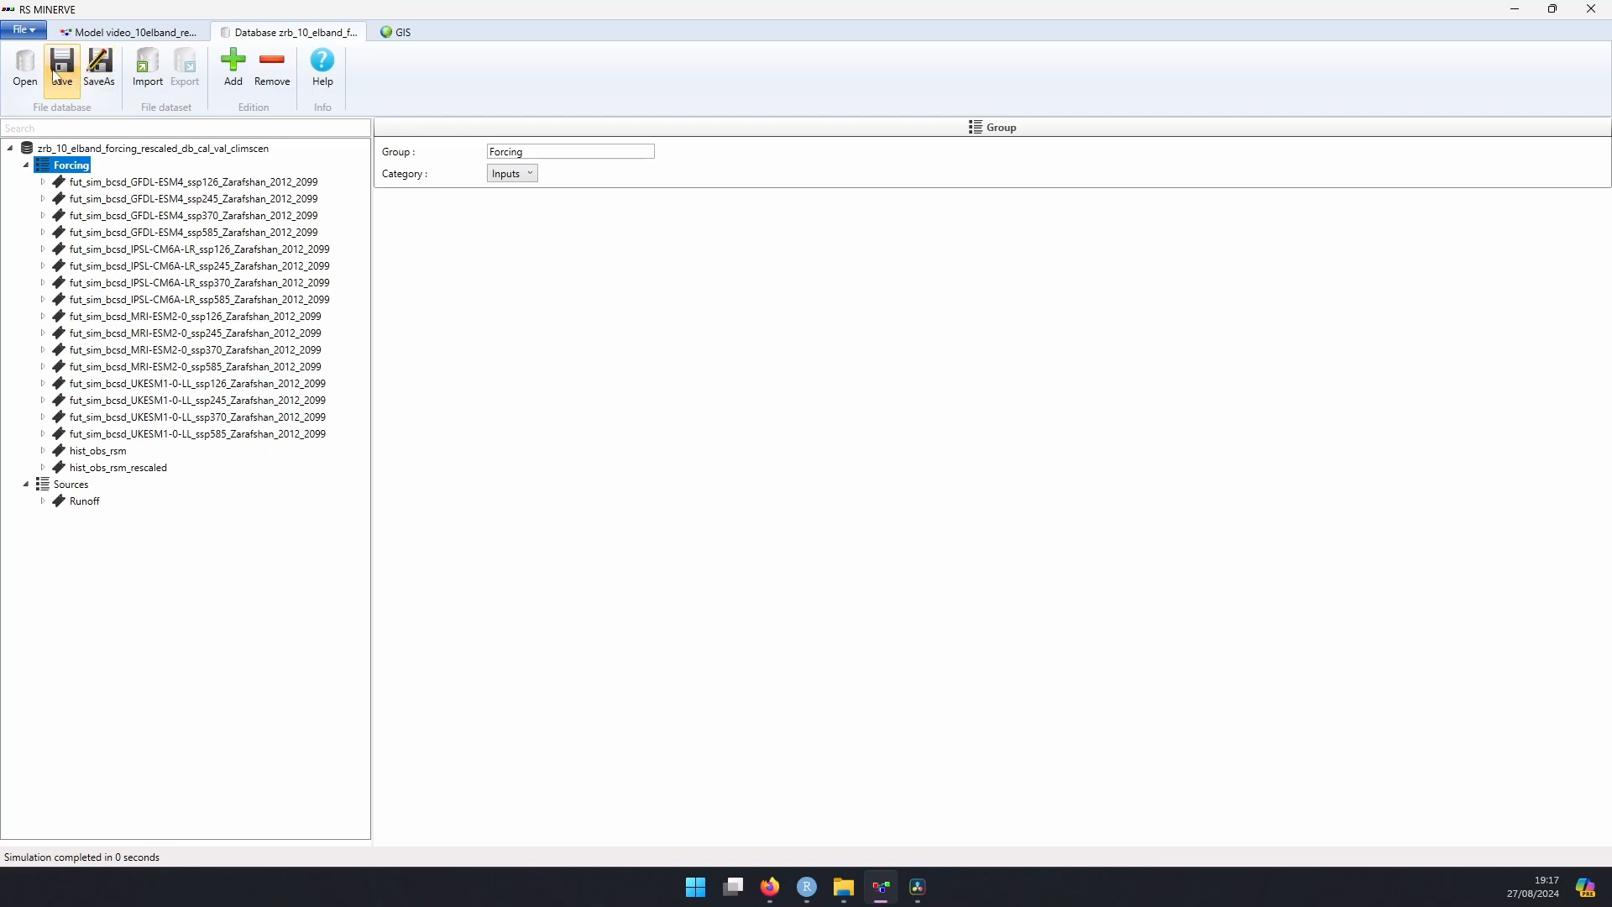
{"action": "left_click", "coordinate": [148, 74]}
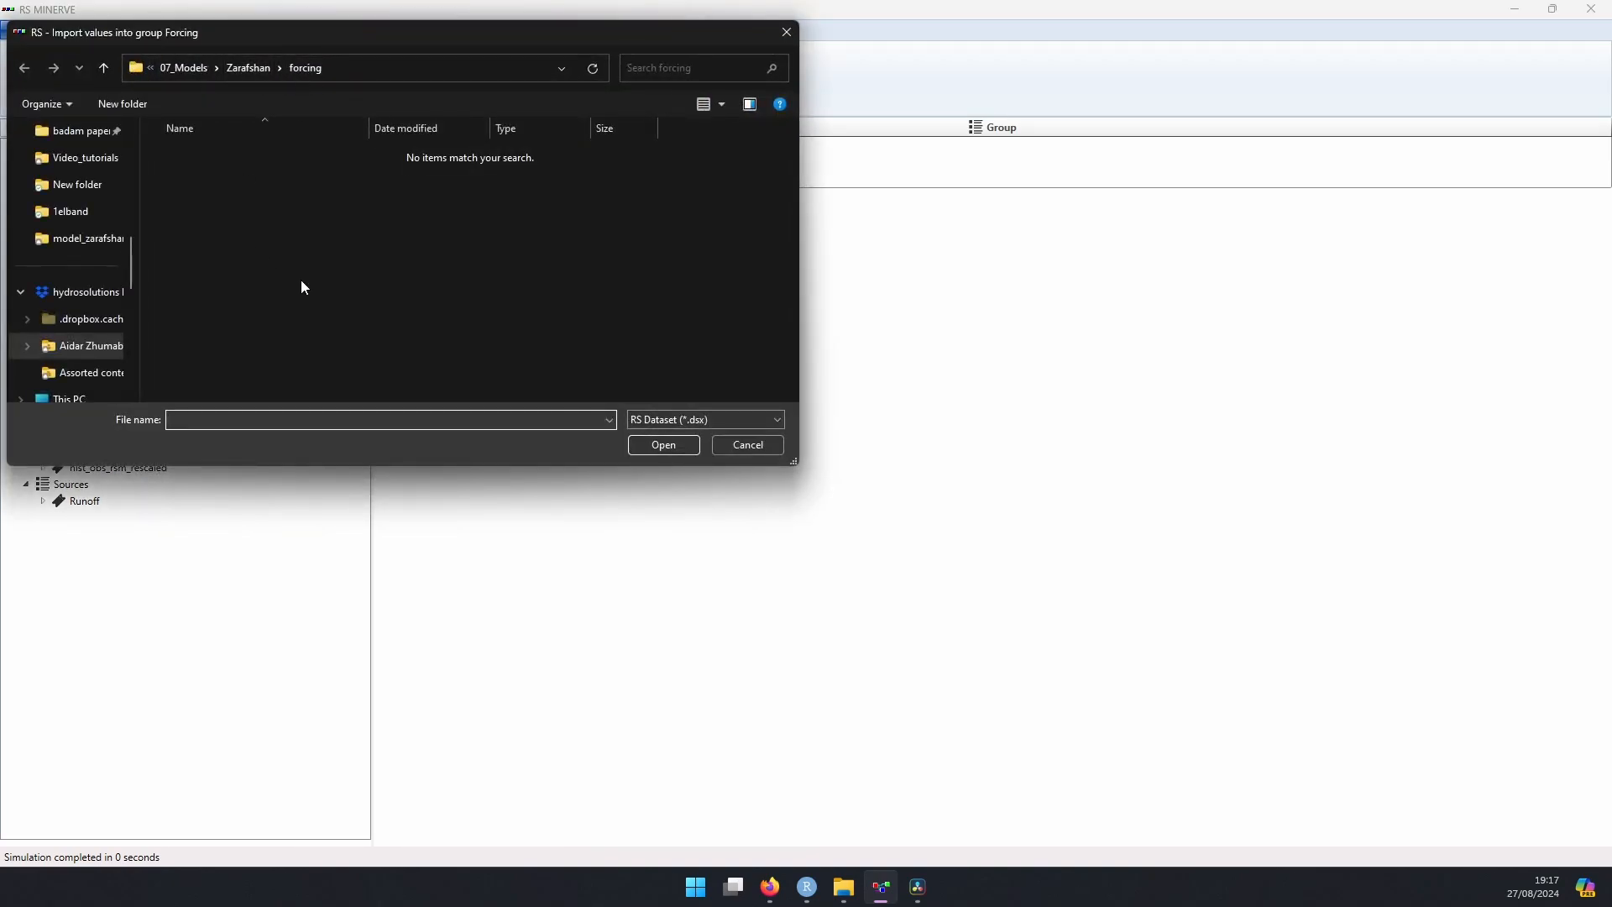
{"action": "left_click", "coordinate": [675, 424]}
{"action": "left_click", "coordinate": [677, 451]}
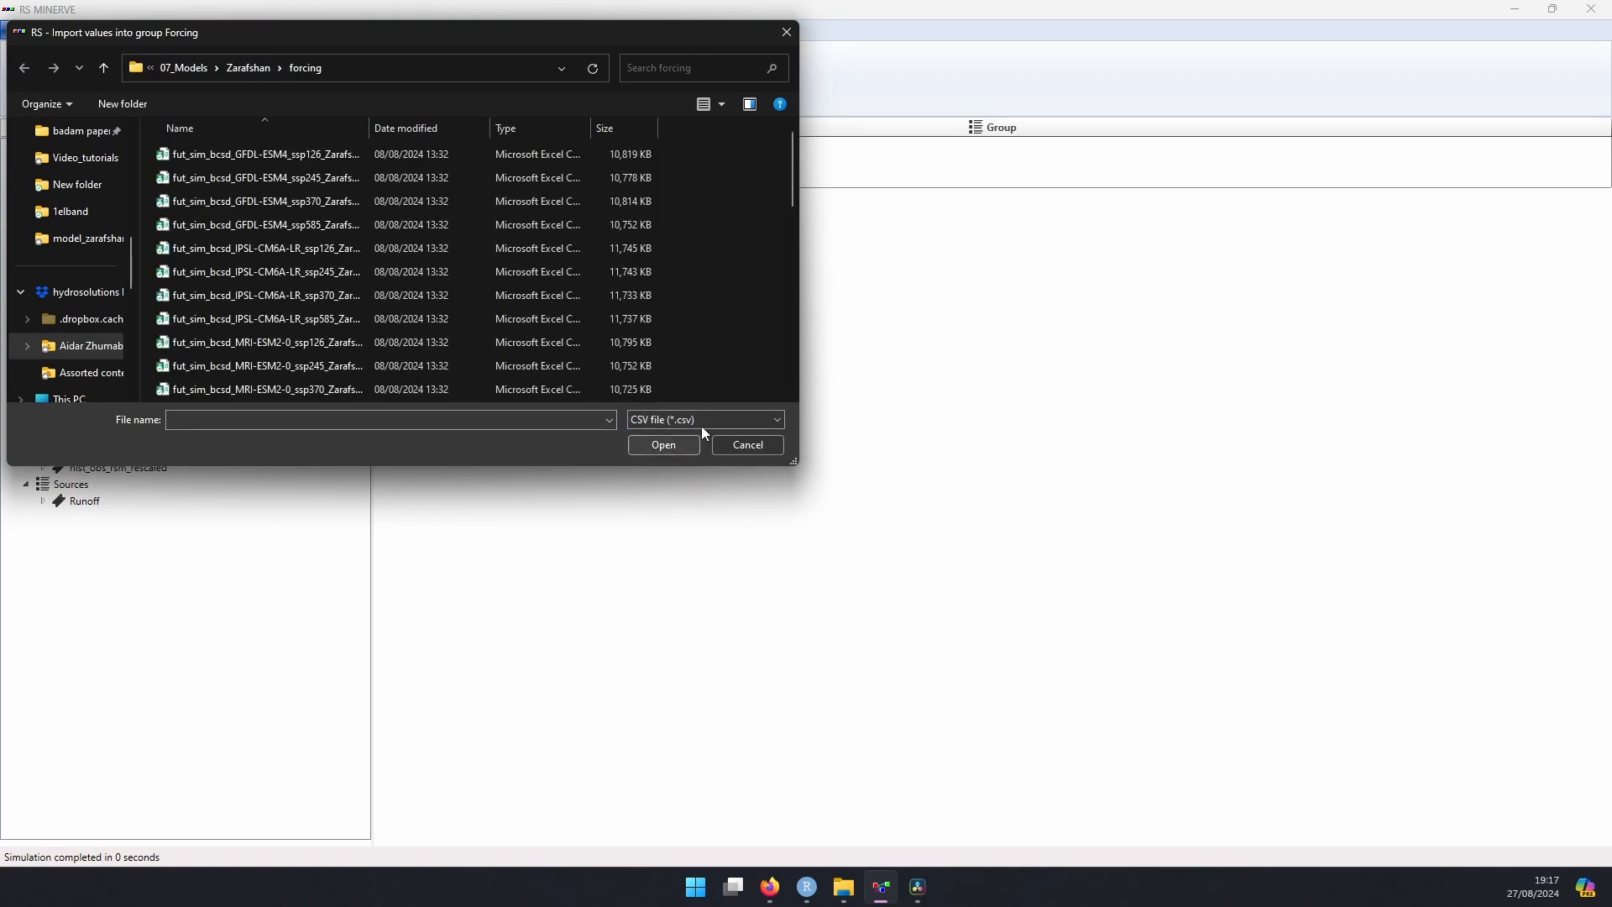
{"action": "left_click_drag", "start_coordinate": [370, 128], "coordinate": [486, 127]}
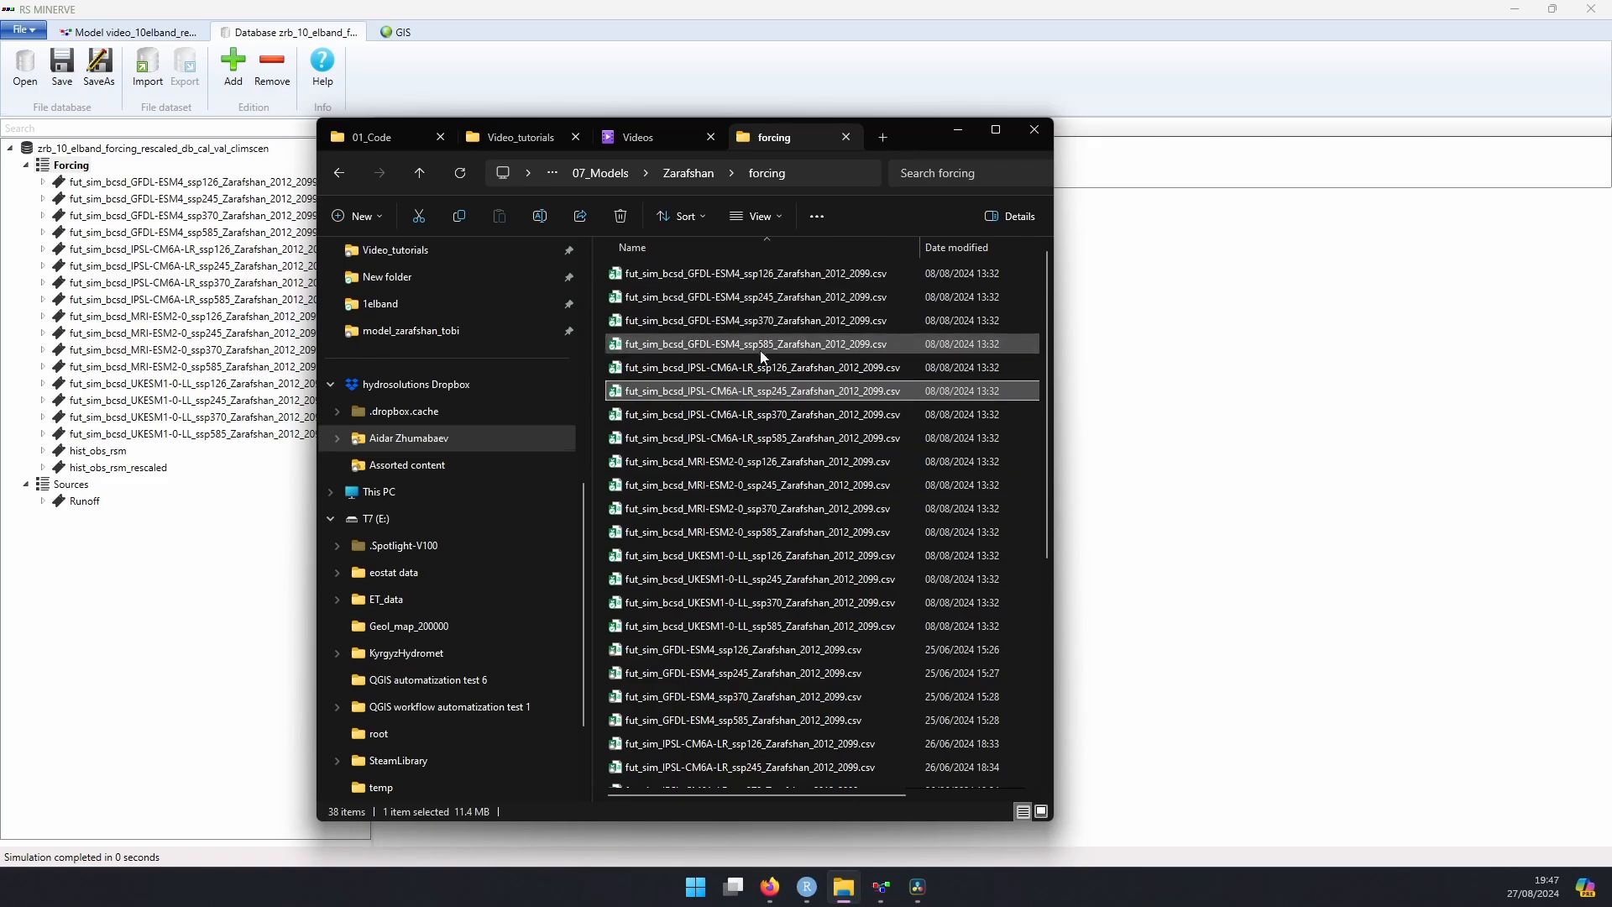
{"action": "left_click", "coordinate": [663, 653]}
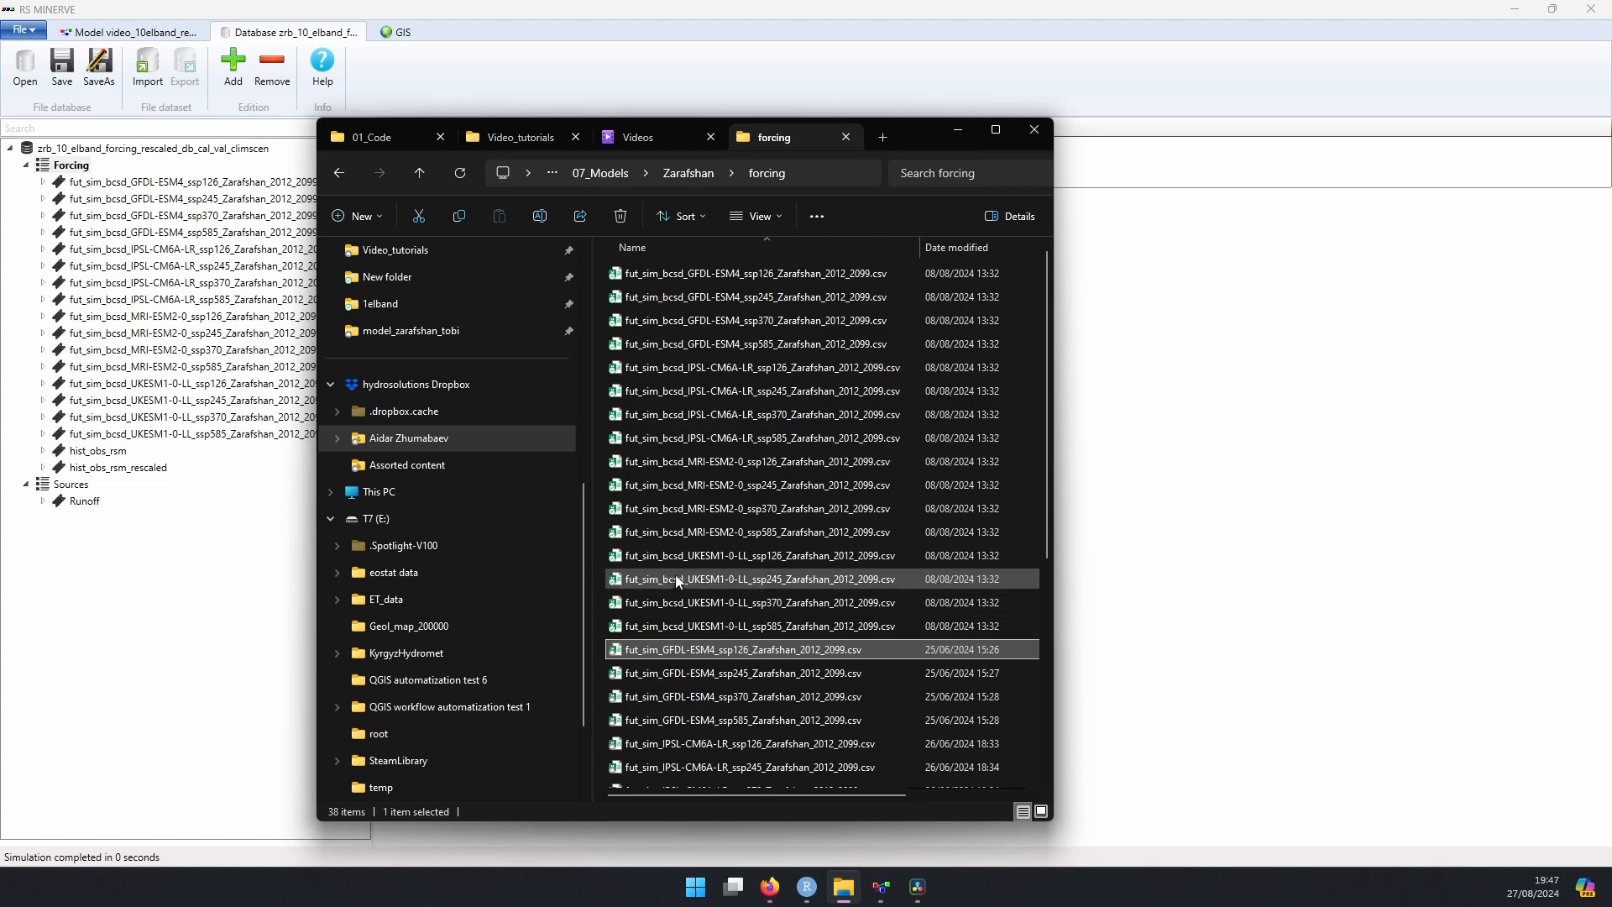
{"action": "left_click", "coordinate": [677, 487]}
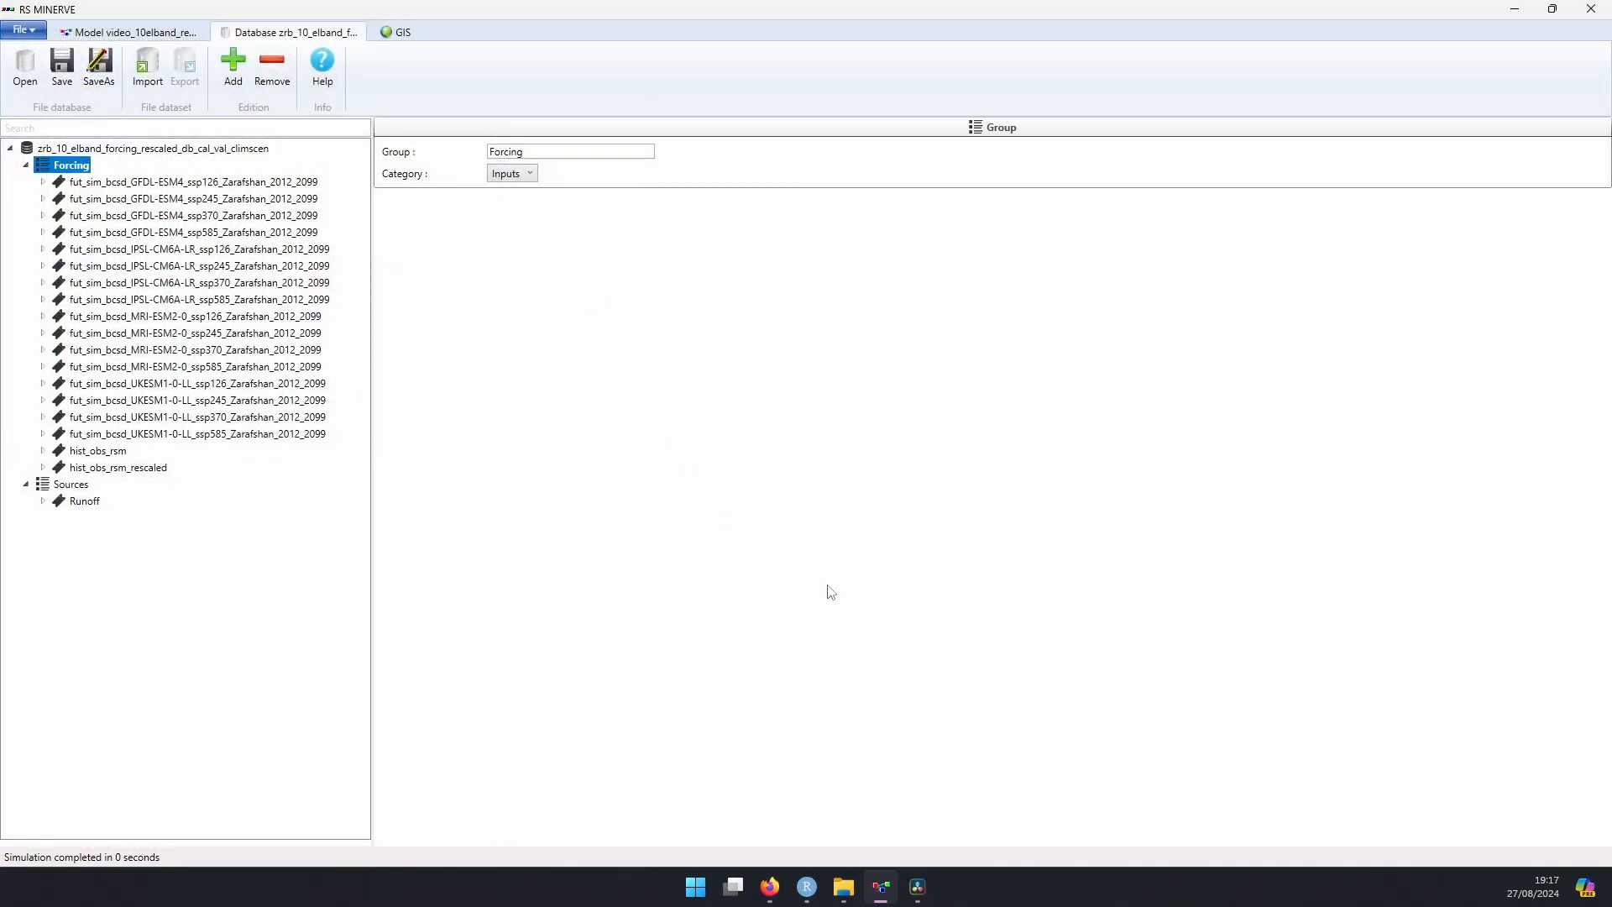
Step: Switch to RStudio and examine the code of section 5.7, fut_sim: Future GCM Simulations 2012 - 2099
{"action": "left_click", "coordinate": [808, 888]}
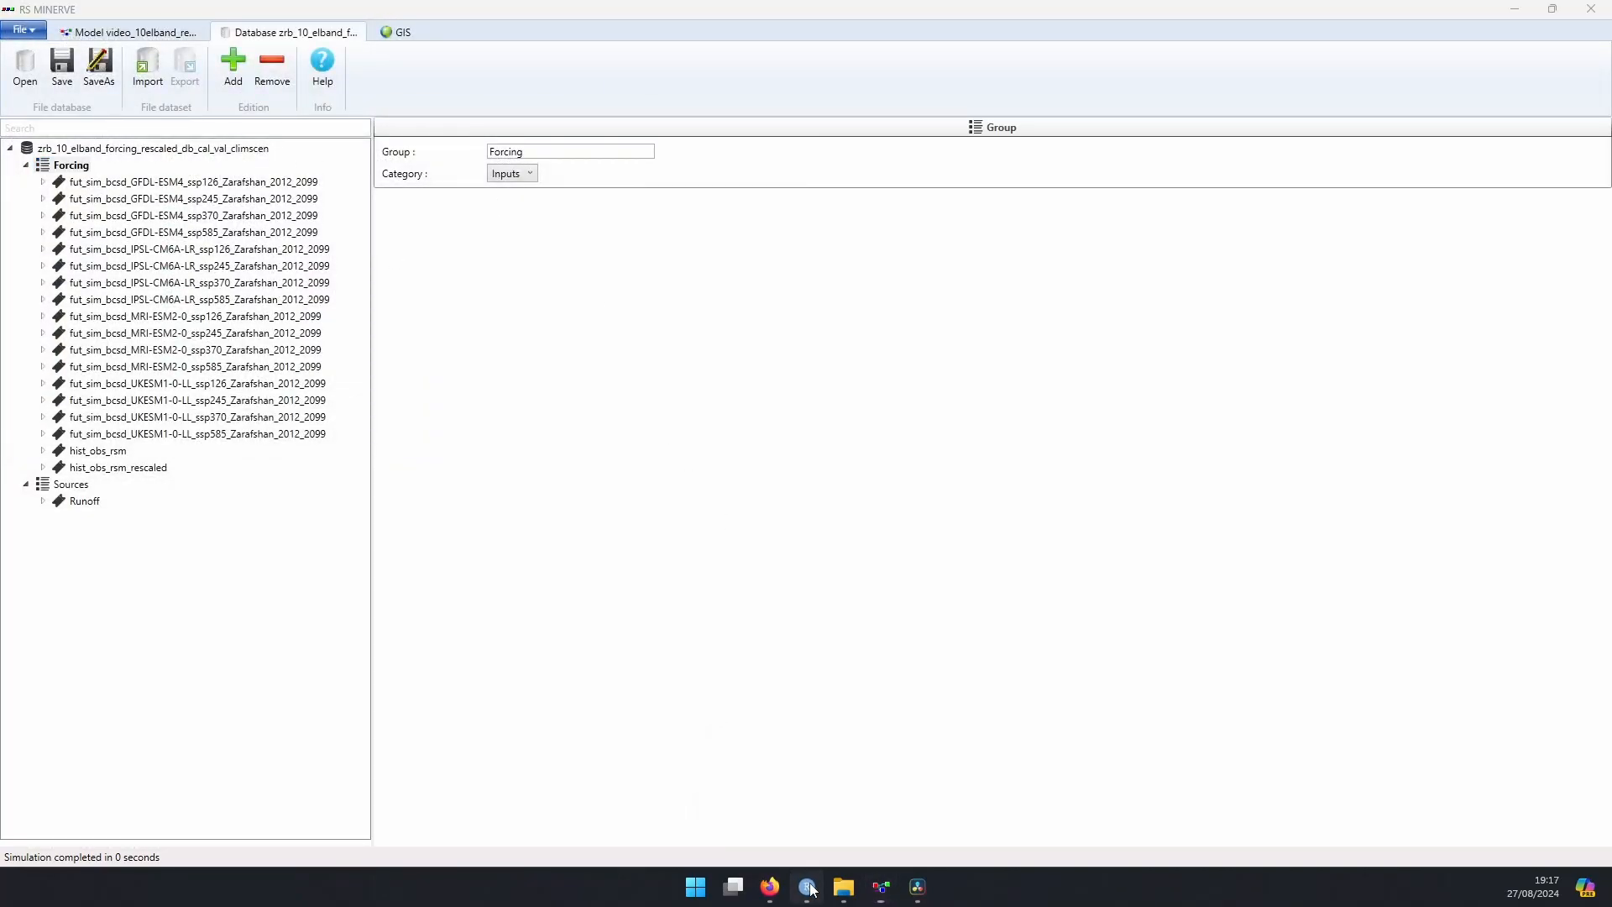
{"action": "scroll", "coordinate": [461, 575], "scroll_direction": "up", "scroll_amount": 7}
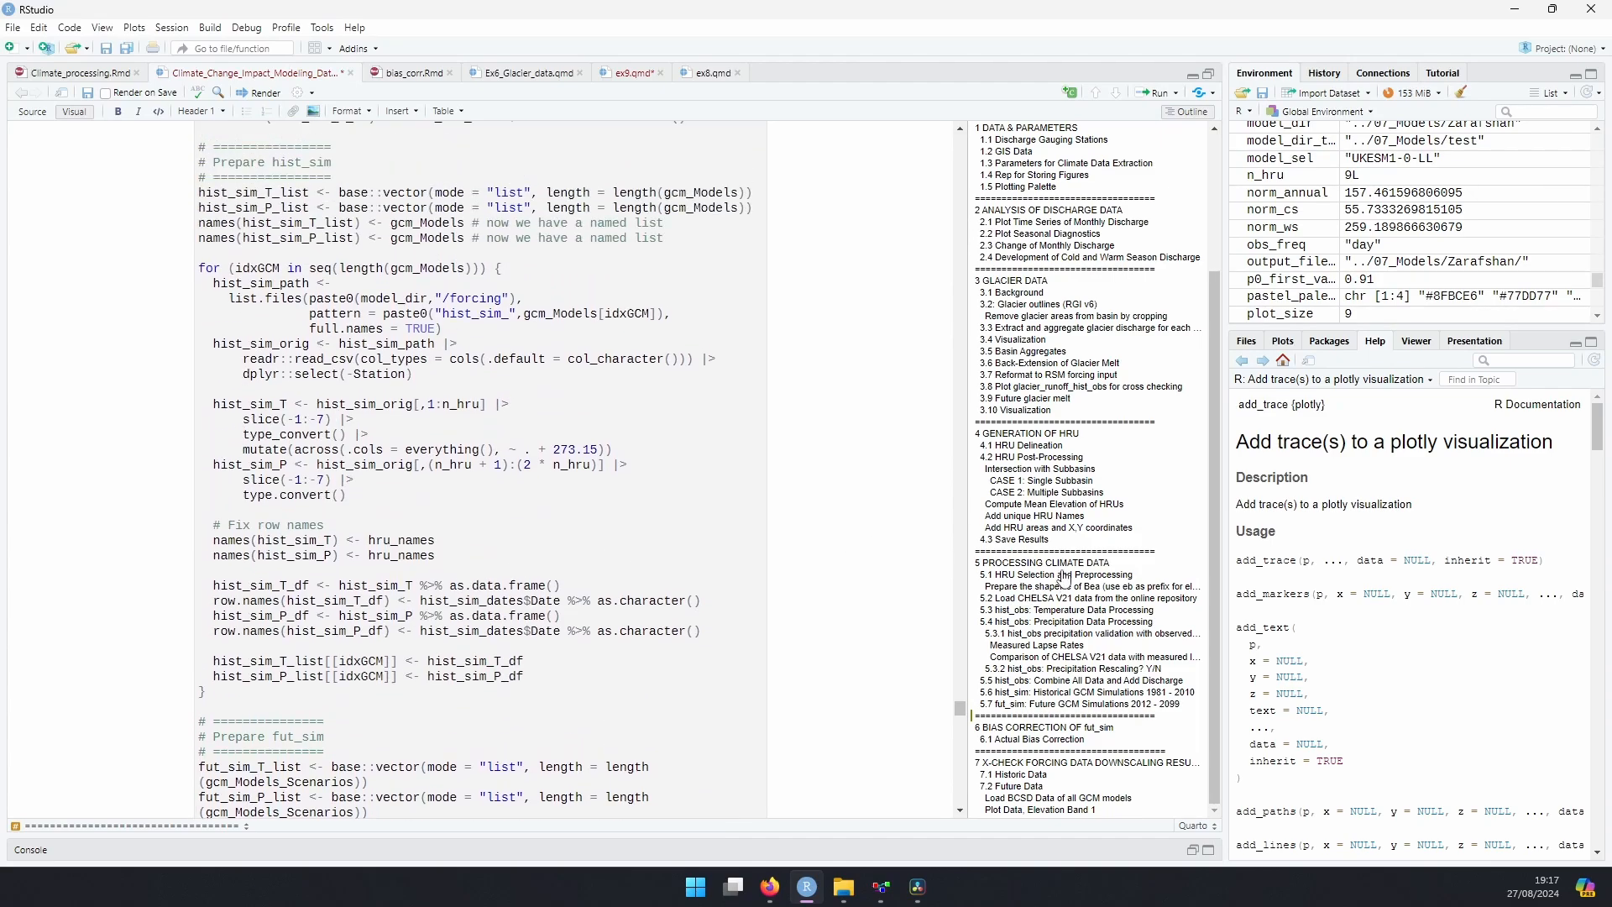
{"action": "left_click", "coordinate": [1030, 703]}
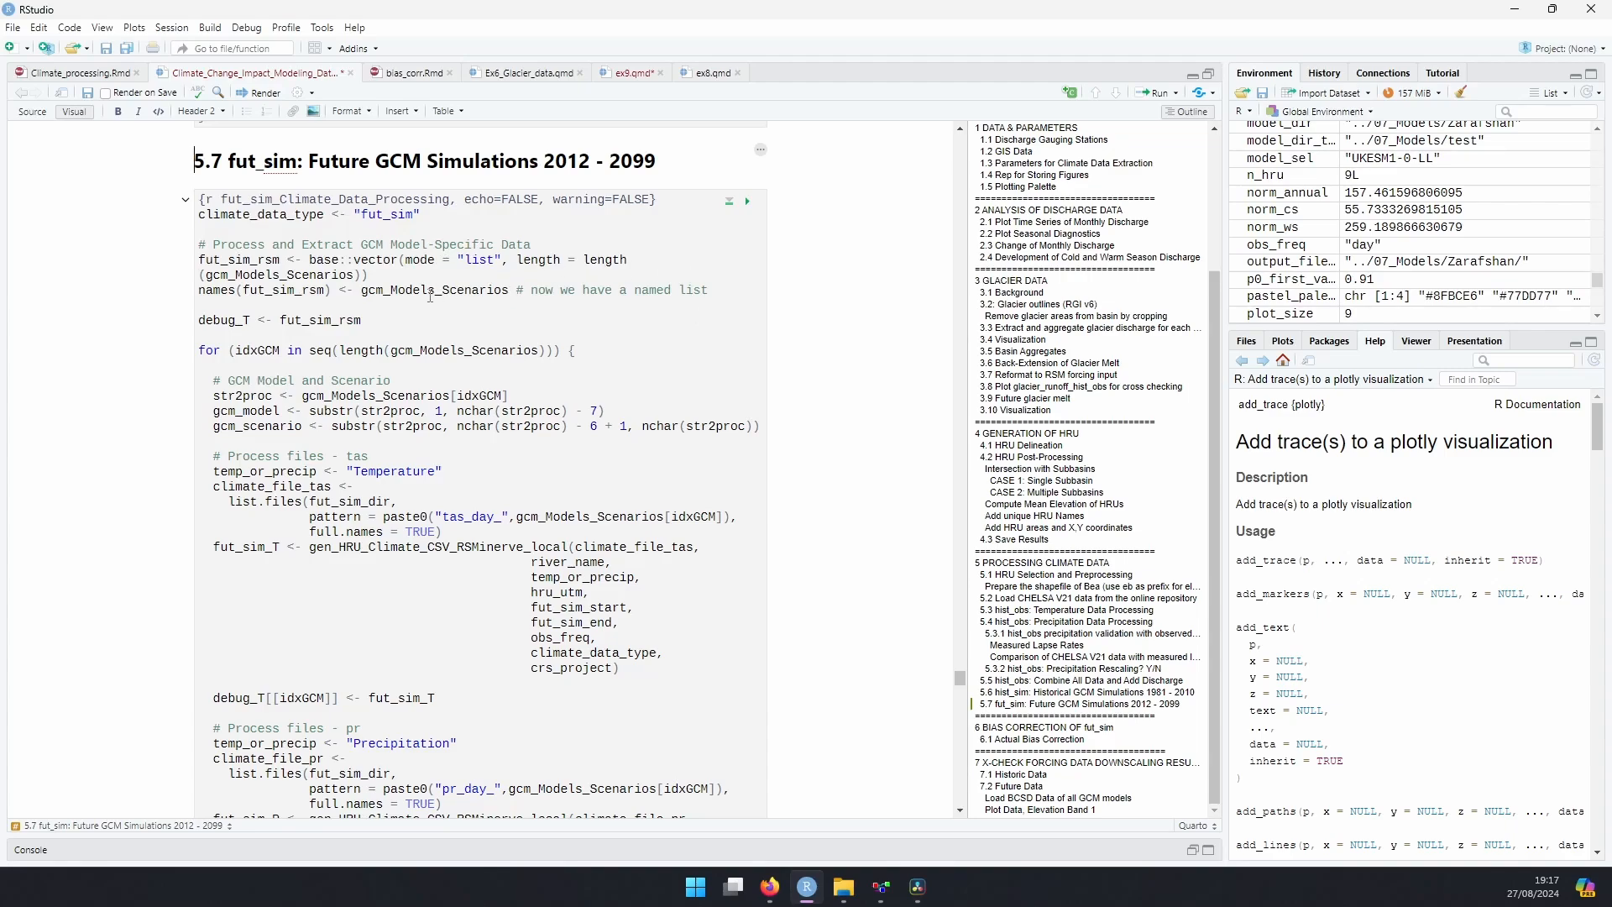
{"action": "scroll", "coordinate": [430, 295], "scroll_direction": "up", "scroll_amount": 4}
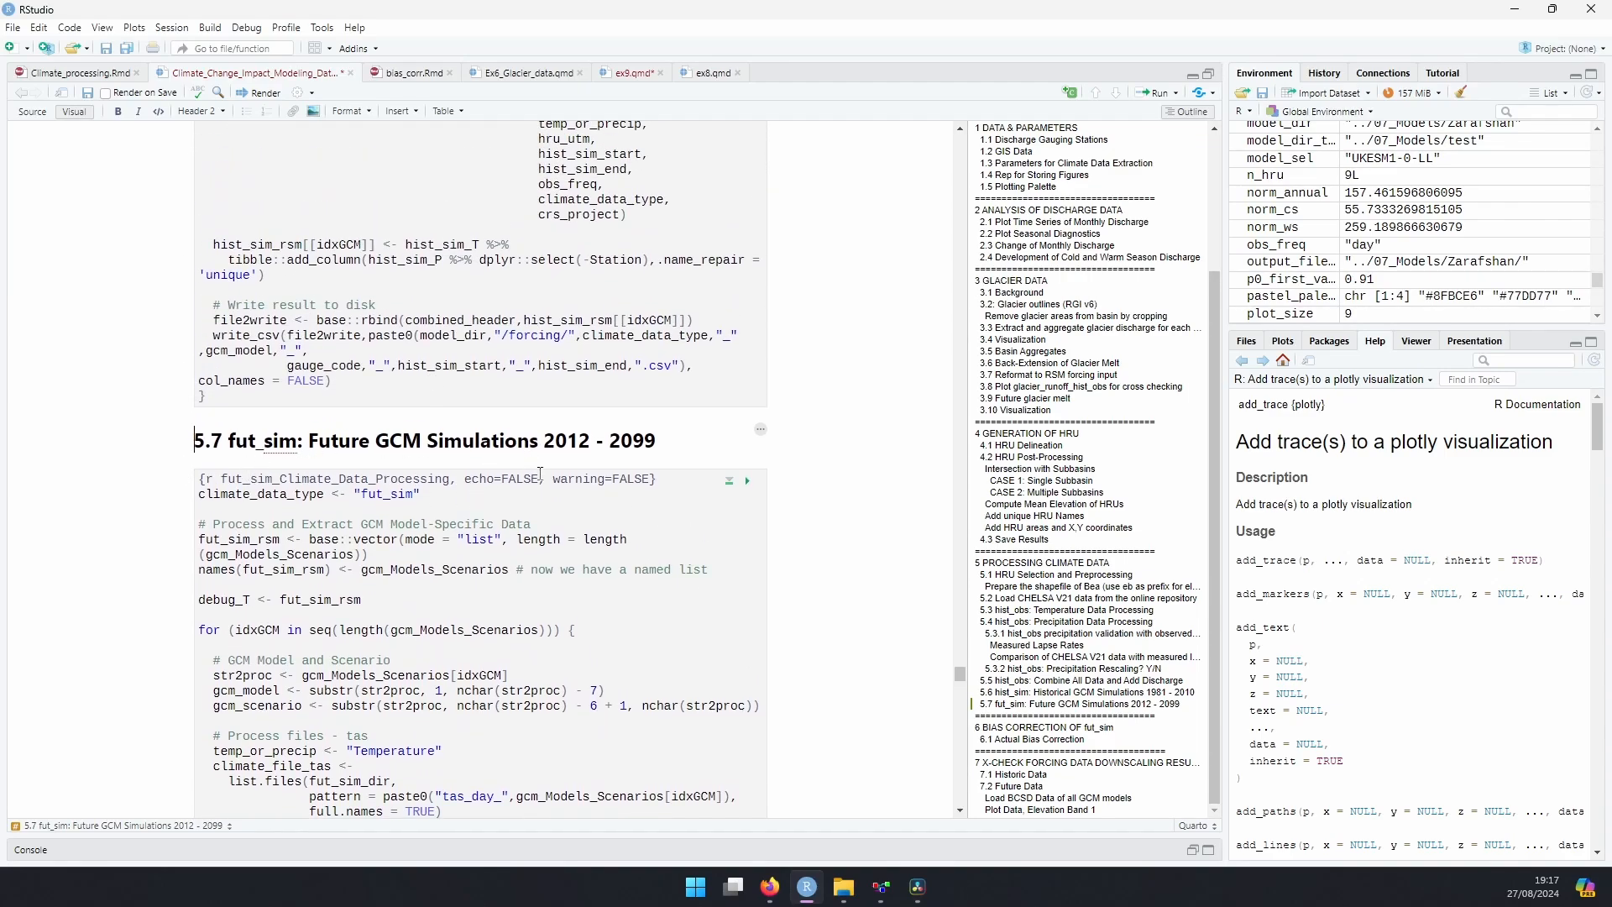
{"action": "scroll", "coordinate": [438, 445], "scroll_direction": "down", "scroll_amount": 2}
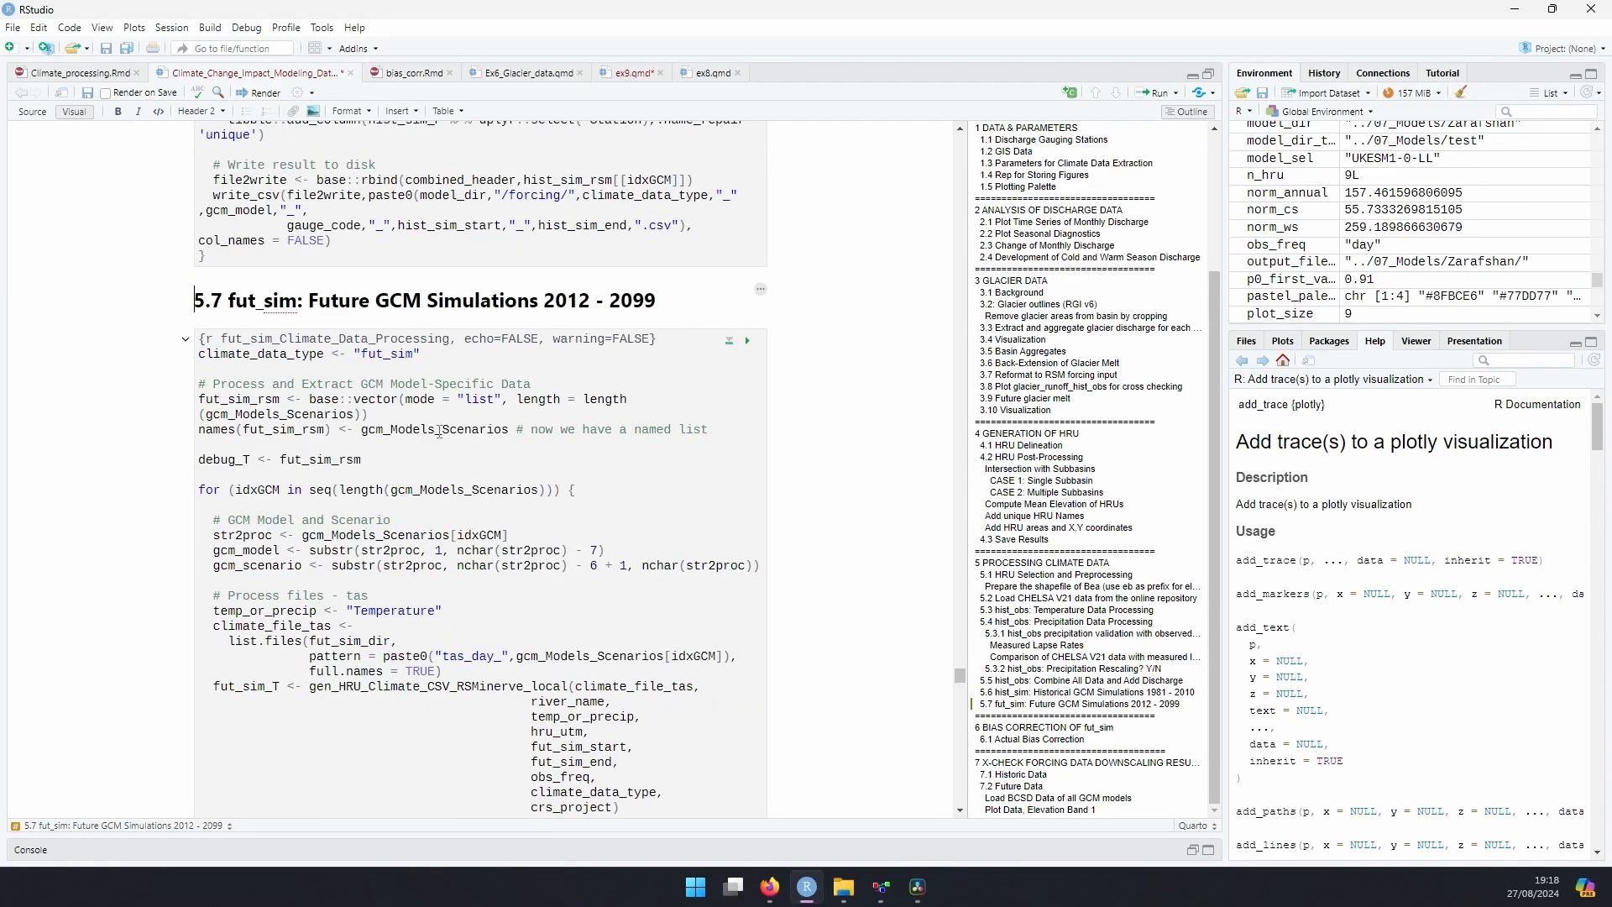
{"action": "scroll", "coordinate": [441, 429], "scroll_direction": "down", "scroll_amount": 10}
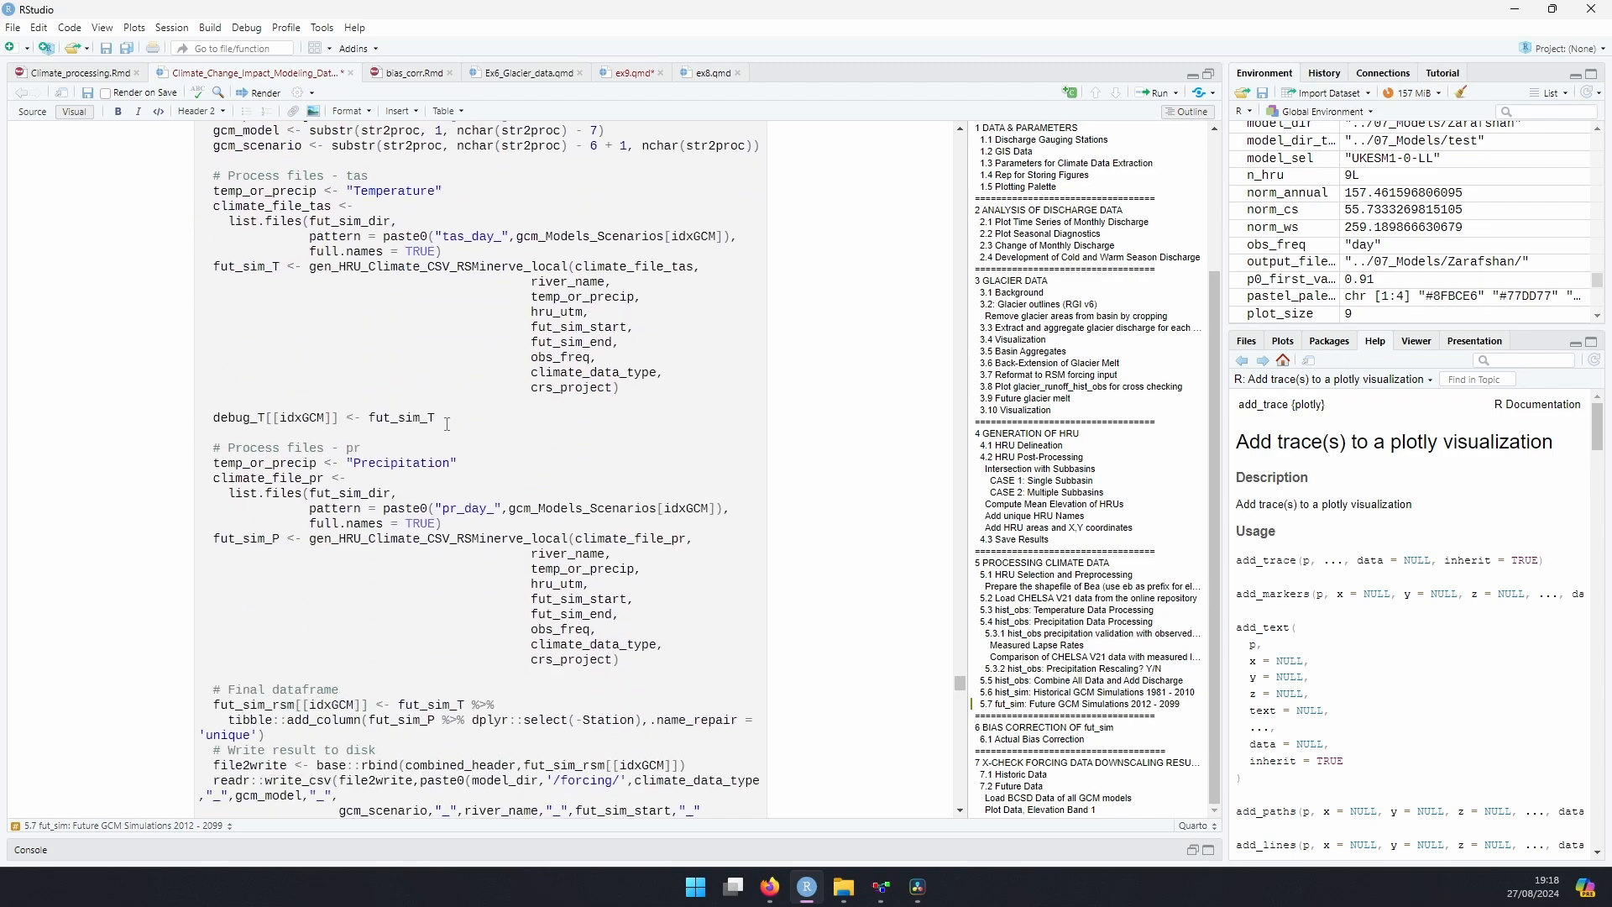
Step: Review the section 6 bias correction code through its CSV export, and view the forcing output folder in File Explorer
{"action": "scroll", "coordinate": [348, 734], "scroll_direction": "down", "scroll_amount": 4}
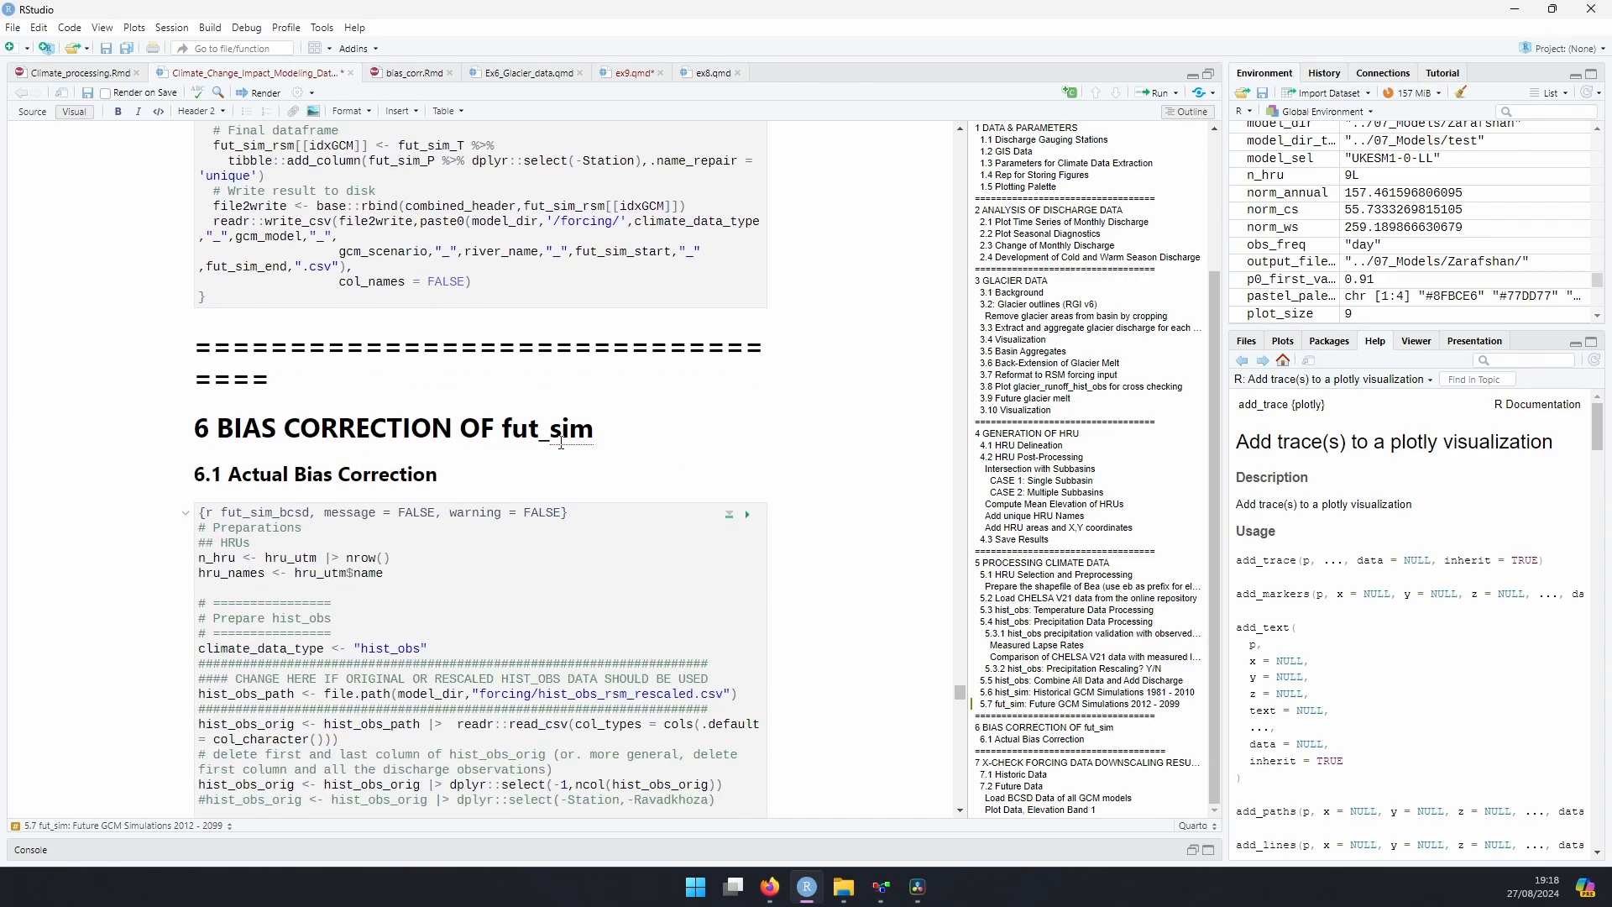
{"action": "scroll", "coordinate": [561, 442], "scroll_direction": "down", "scroll_amount": 4}
{"action": "scroll", "coordinate": [396, 514], "scroll_direction": "down", "scroll_amount": 15}
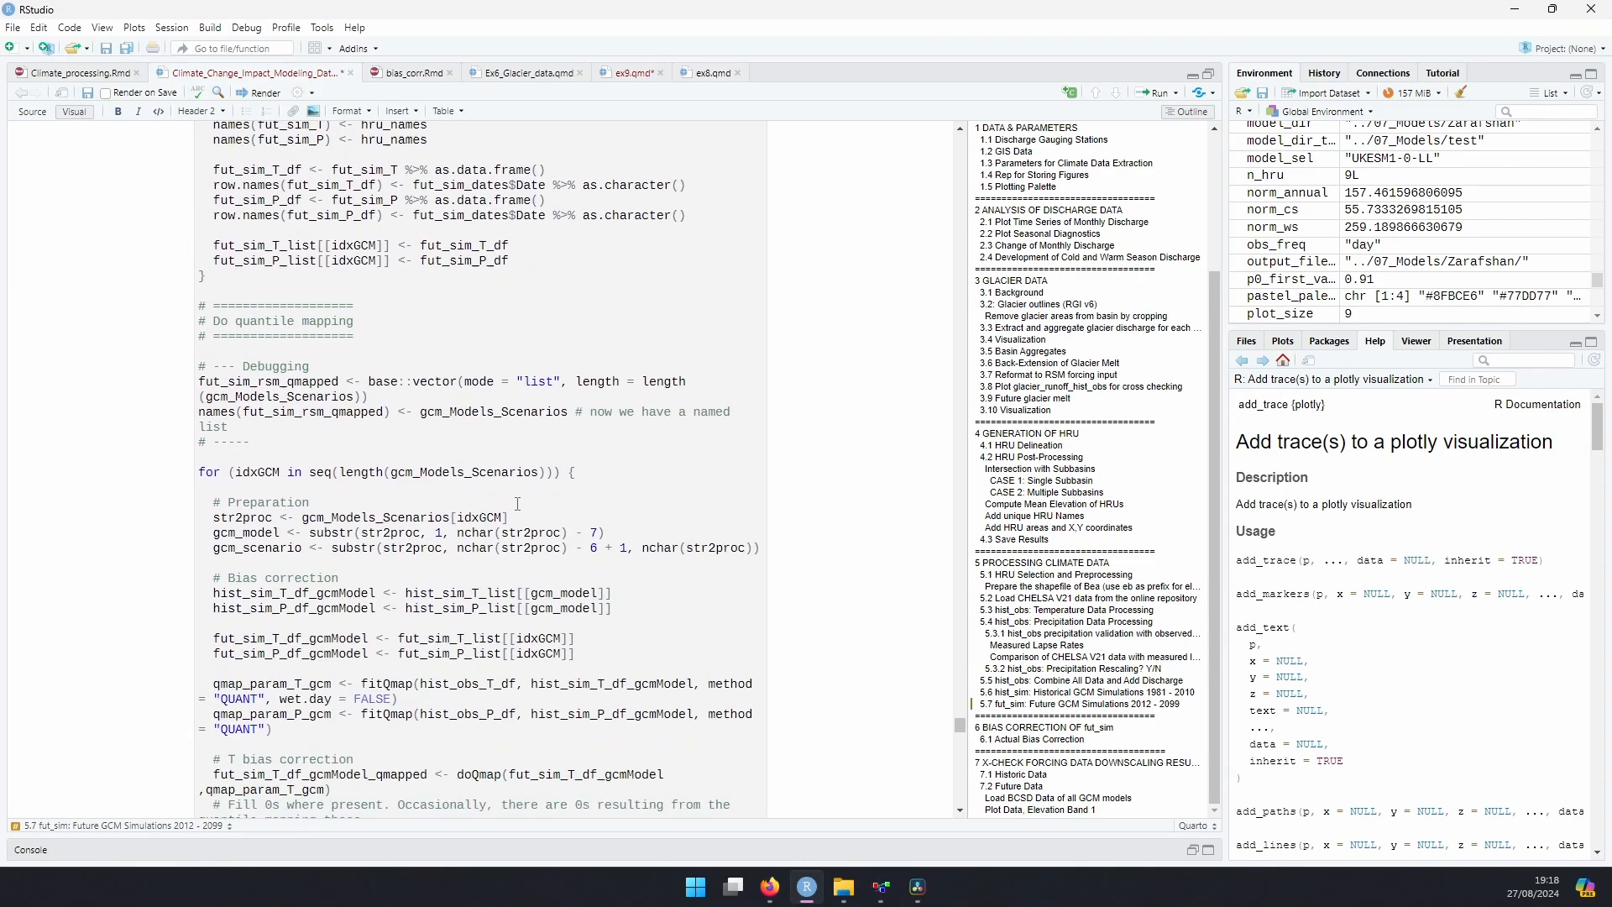
{"action": "scroll", "coordinate": [729, 627], "scroll_direction": "down", "scroll_amount": 14}
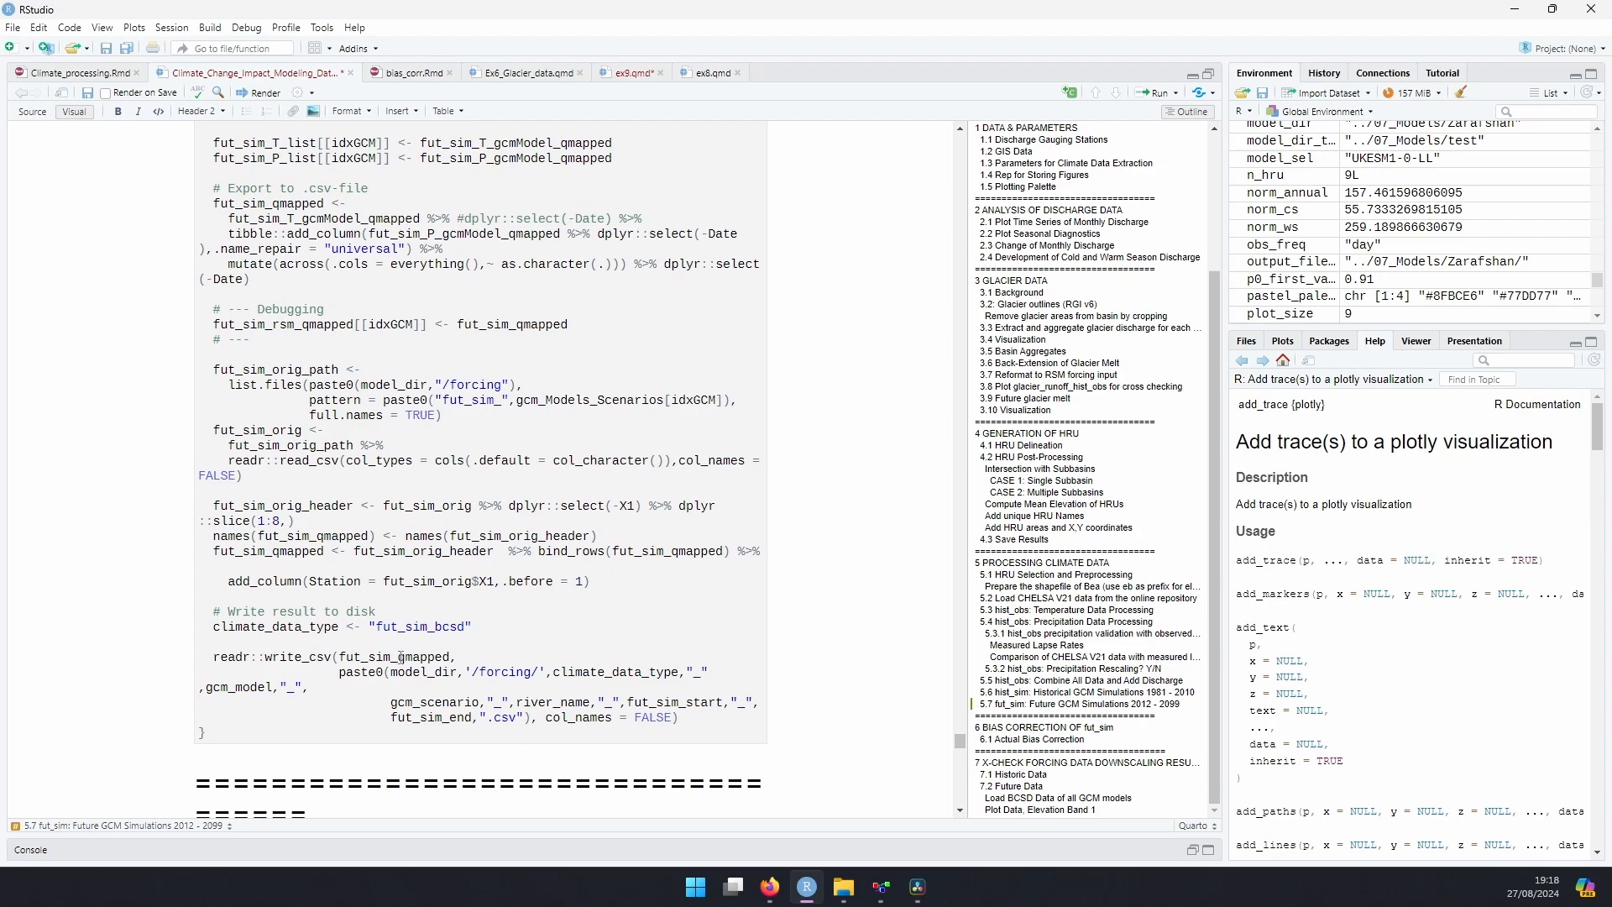
{"action": "left_click", "coordinate": [843, 886]}
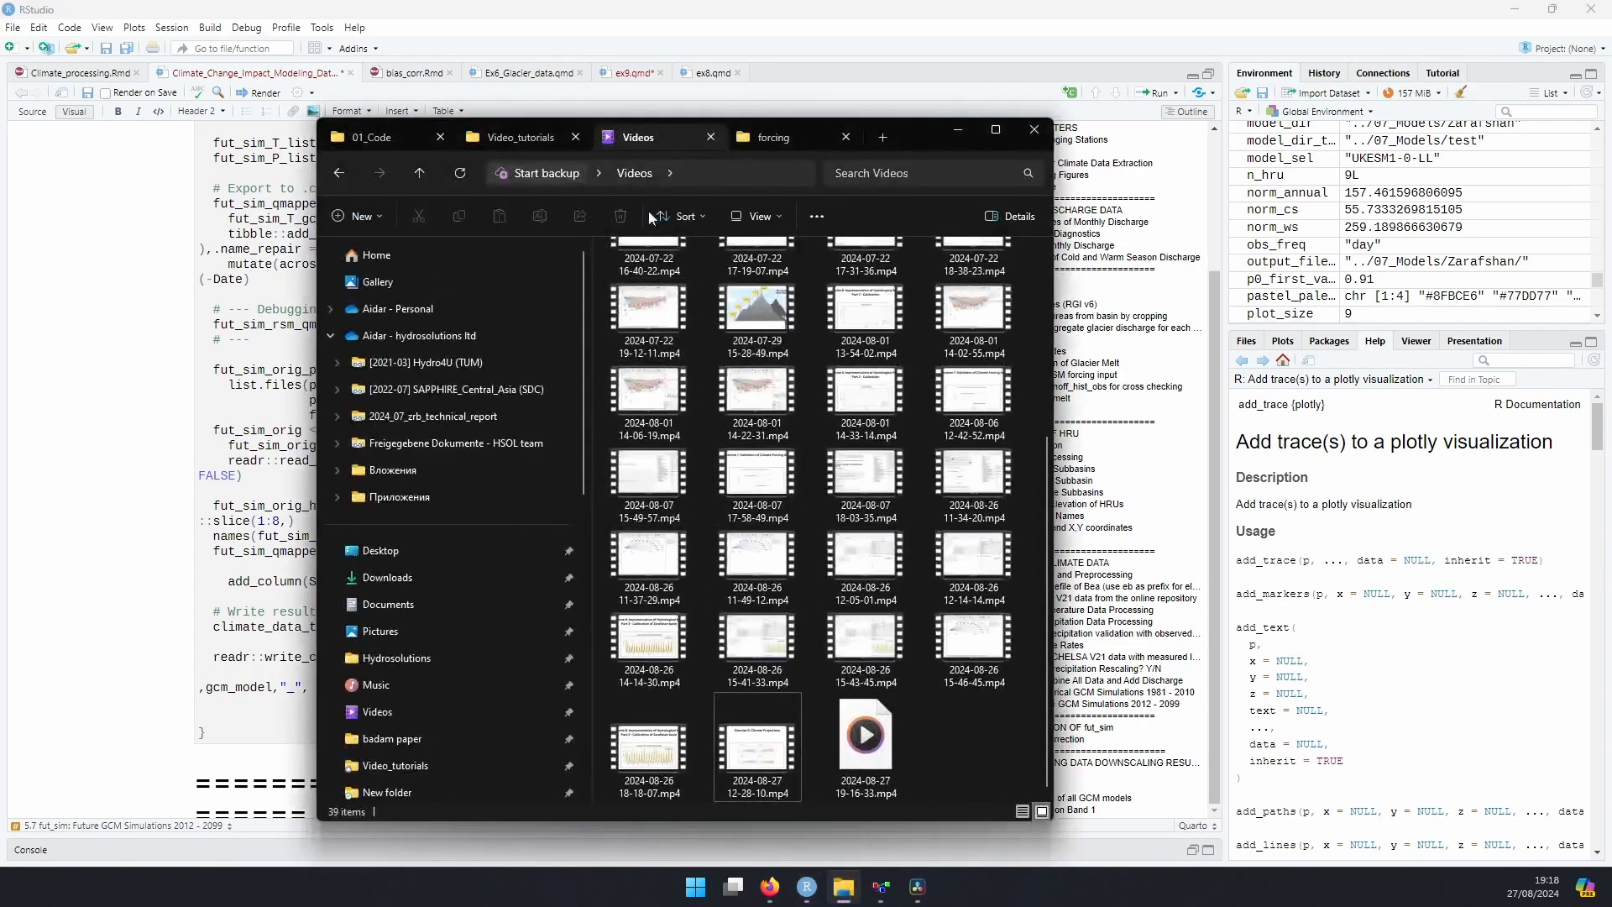
{"action": "left_click", "coordinate": [774, 137]}
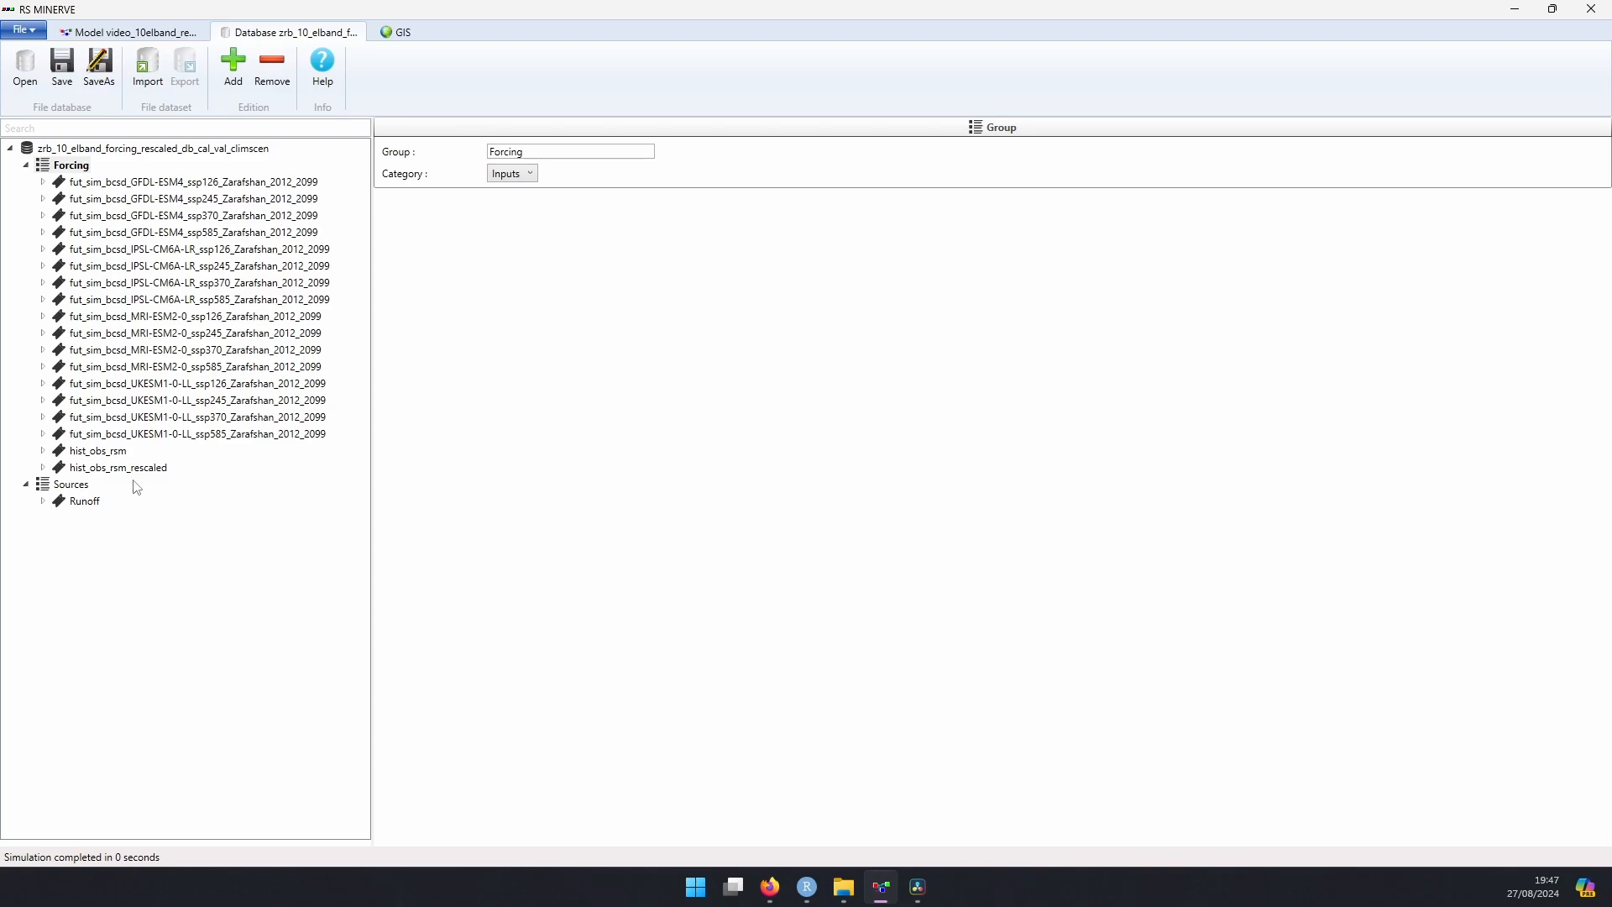
Step: Expand the Runoff dataset in the RS MINERVE database and review its Glacier 17461 historical and SSP scenario stations
{"action": "left_click", "coordinate": [42, 502]}
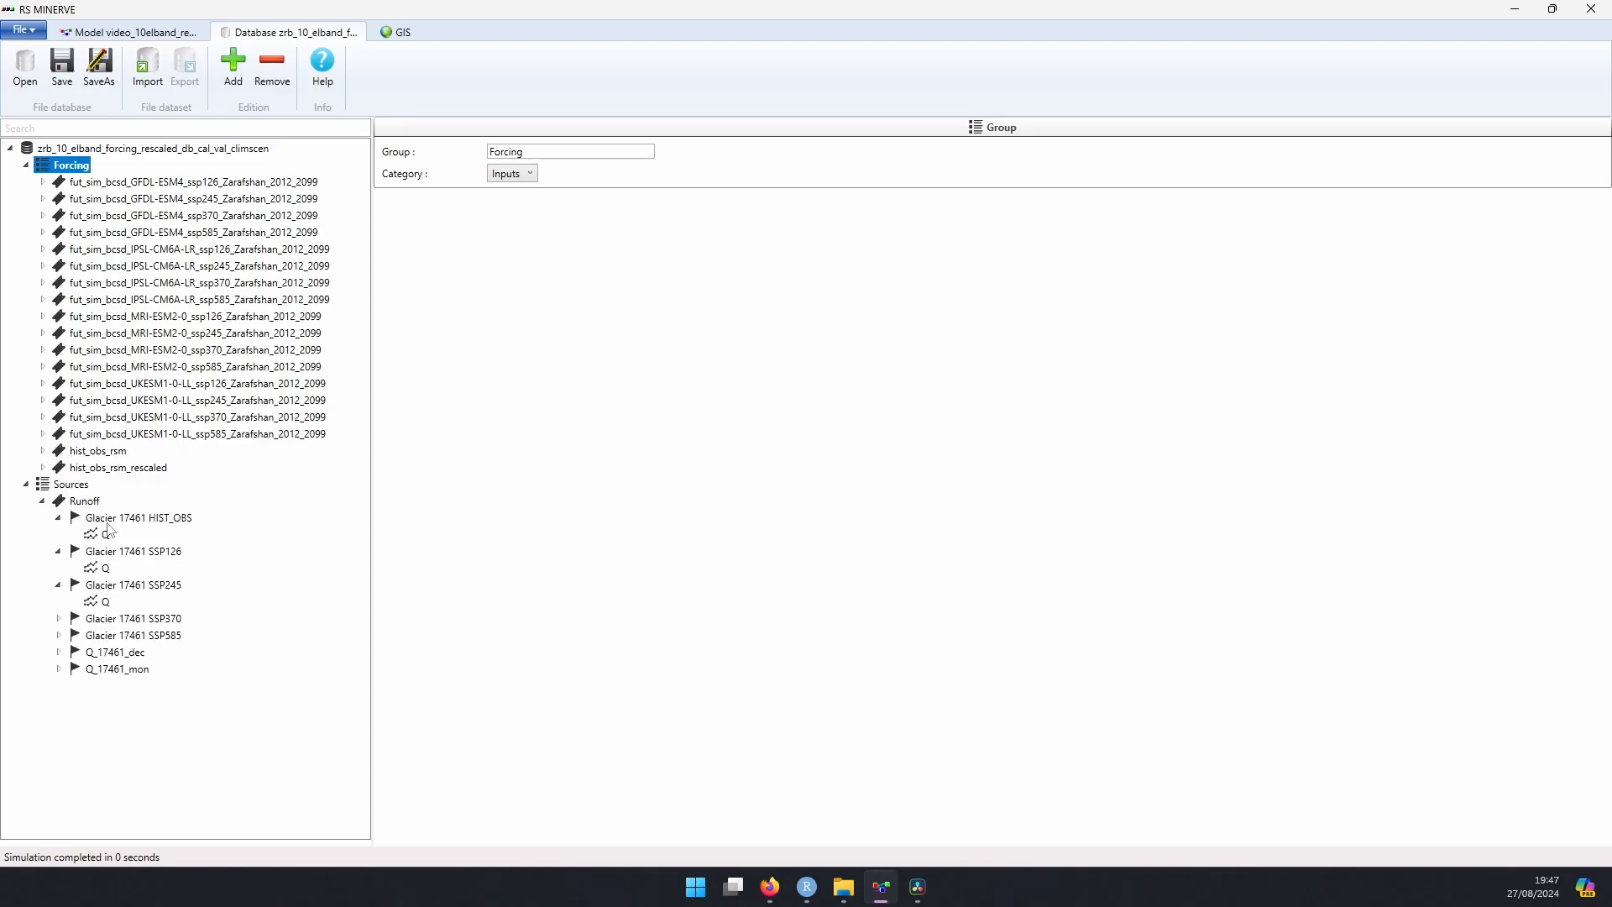
{"action": "left_click", "coordinate": [59, 518]}
{"action": "left_click", "coordinate": [58, 535]}
{"action": "left_click", "coordinate": [59, 552]}
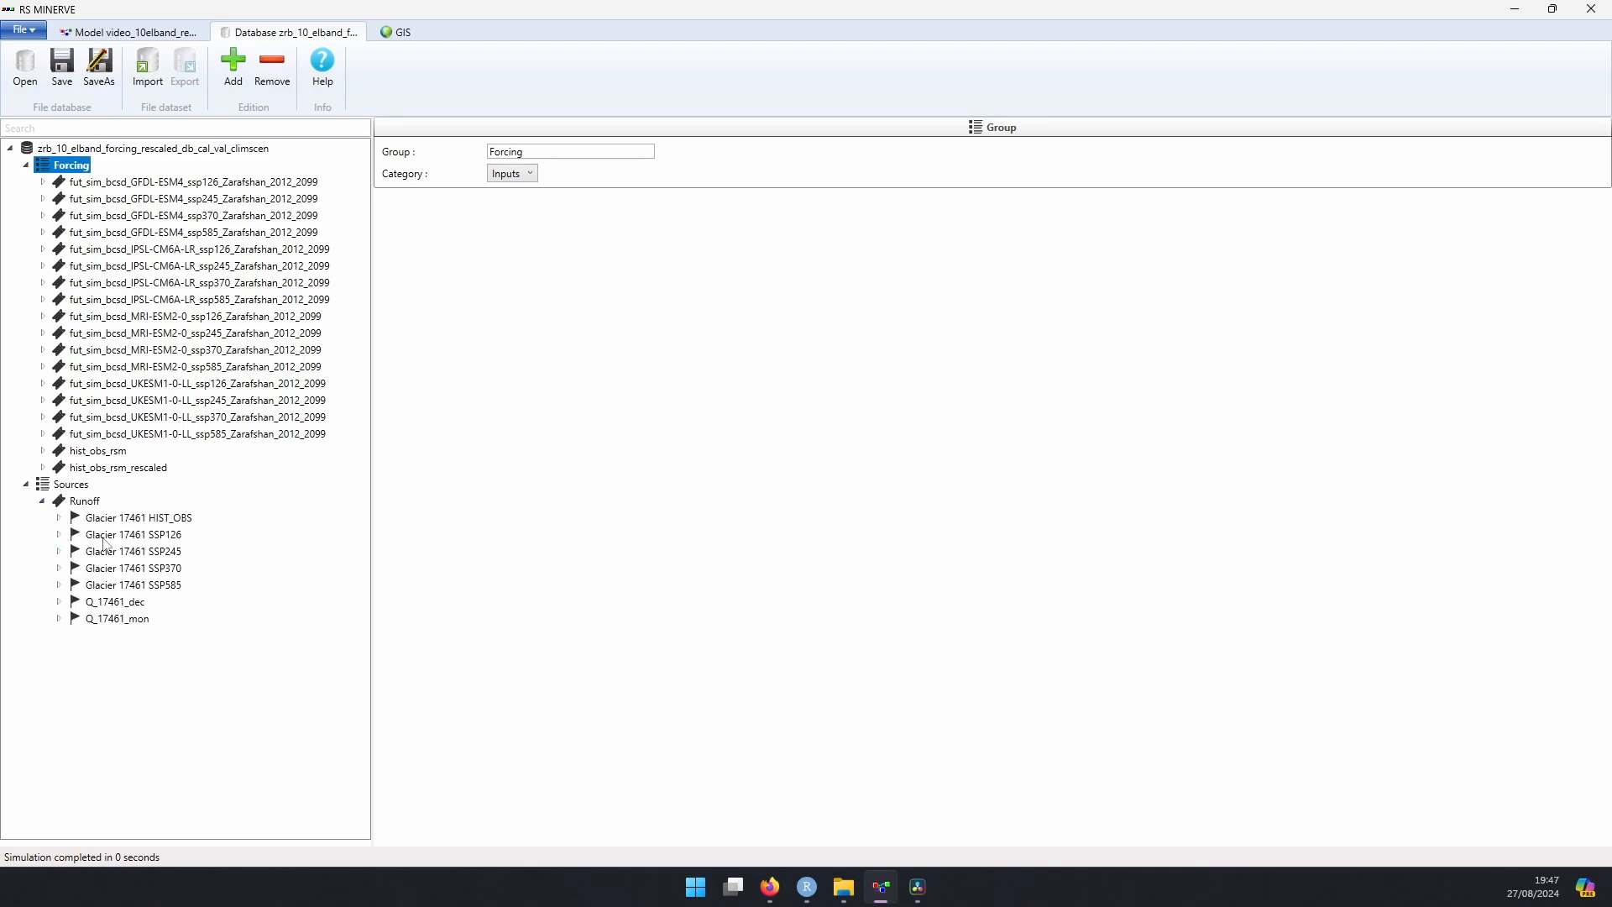
{"action": "left_click", "coordinate": [167, 551]}
{"action": "left_click", "coordinate": [175, 585]}
{"action": "left_click", "coordinate": [176, 569]}
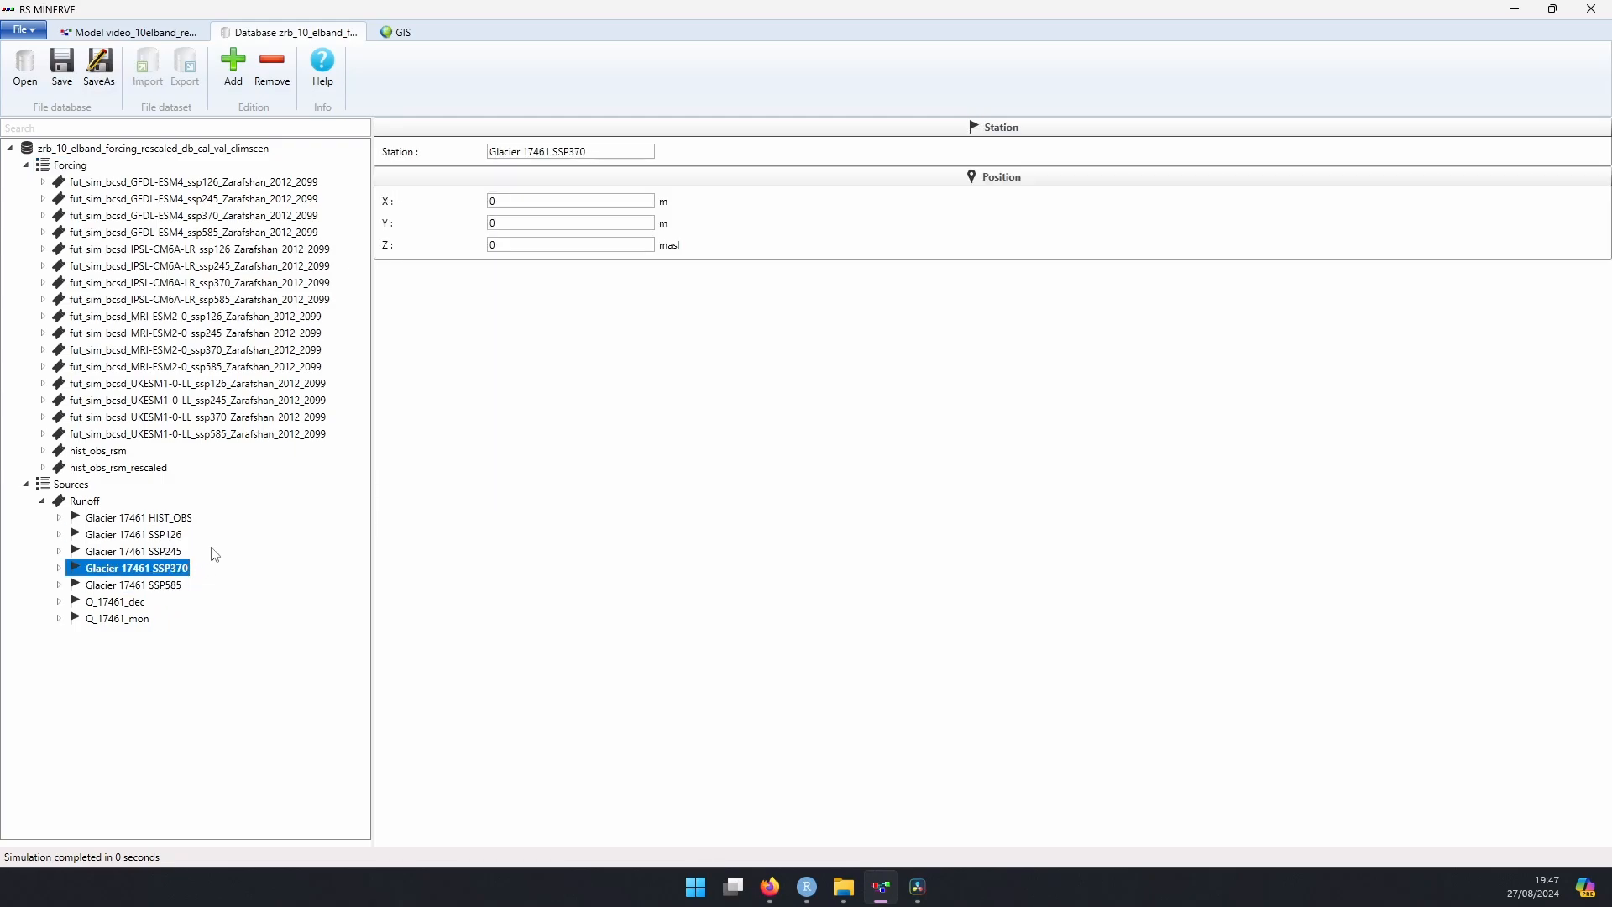
{"action": "left_click", "coordinate": [187, 520]}
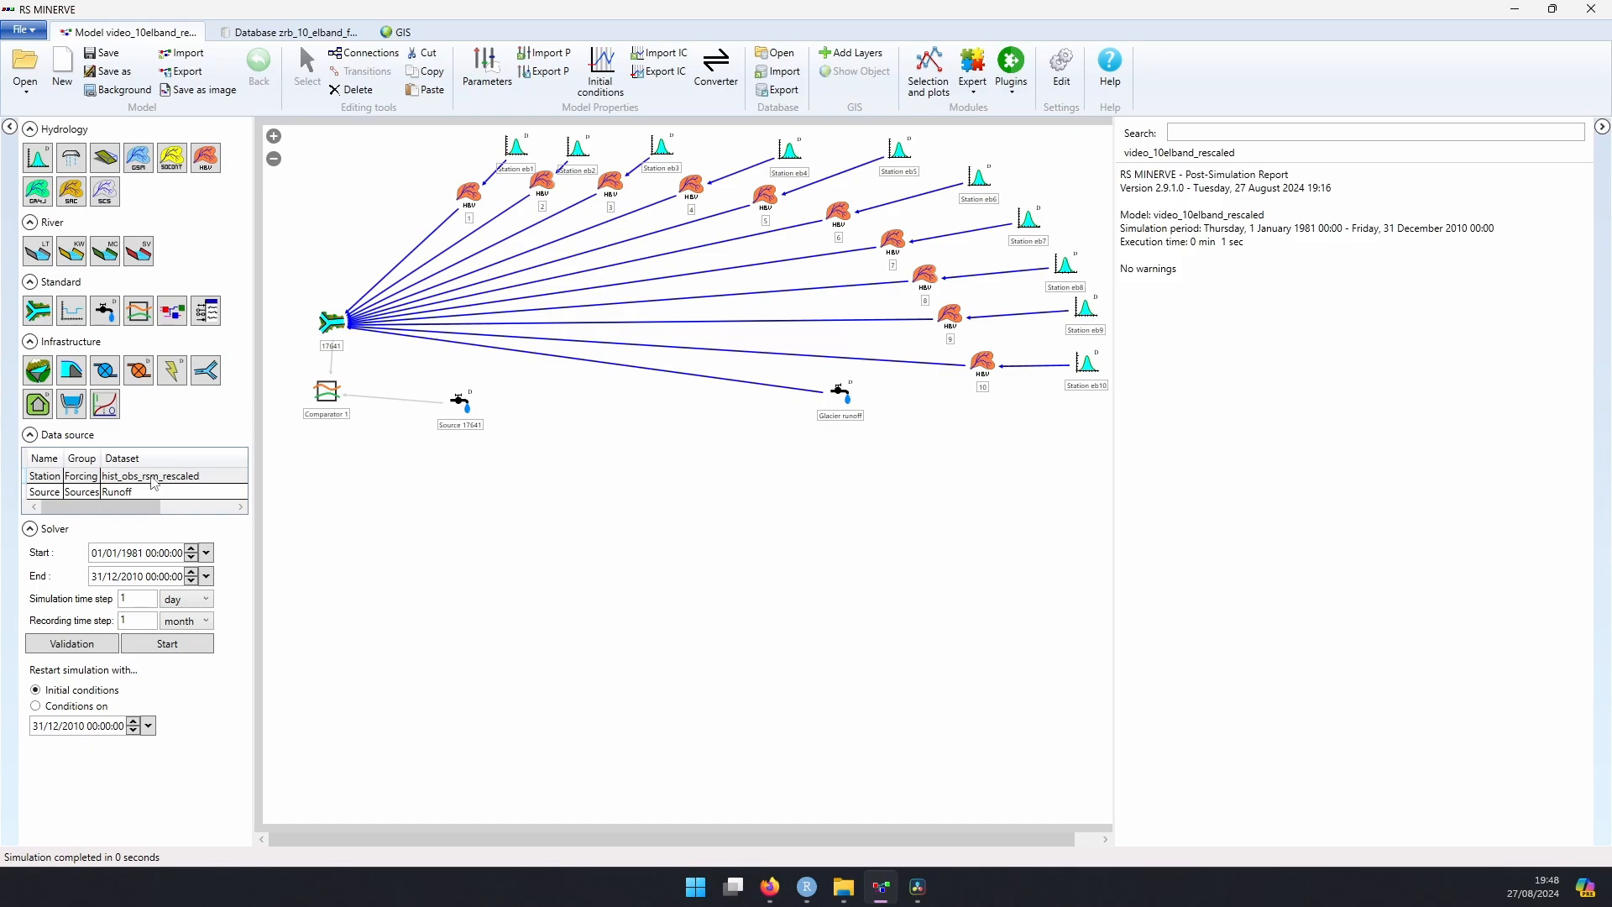
Step: Set the model's Station data source to the dataset fut_sim_bcsd_GFDL-ESM4_ssp126_Zarafshan_2012_2099
{"action": "left_click", "coordinate": [150, 480]}
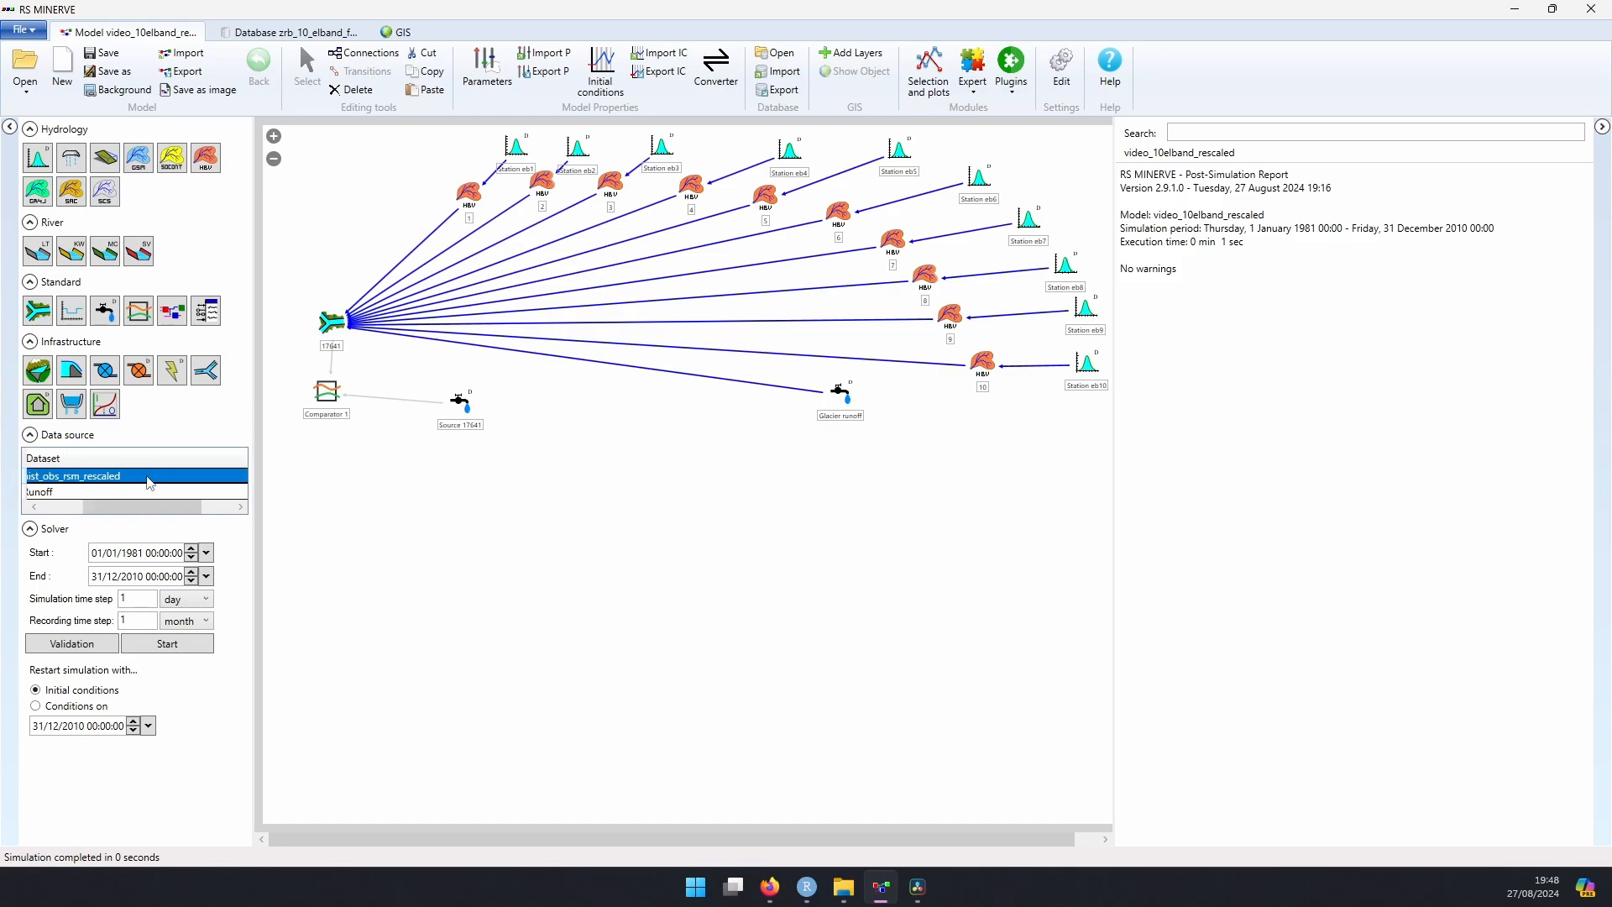
{"action": "left_click", "coordinate": [149, 481]}
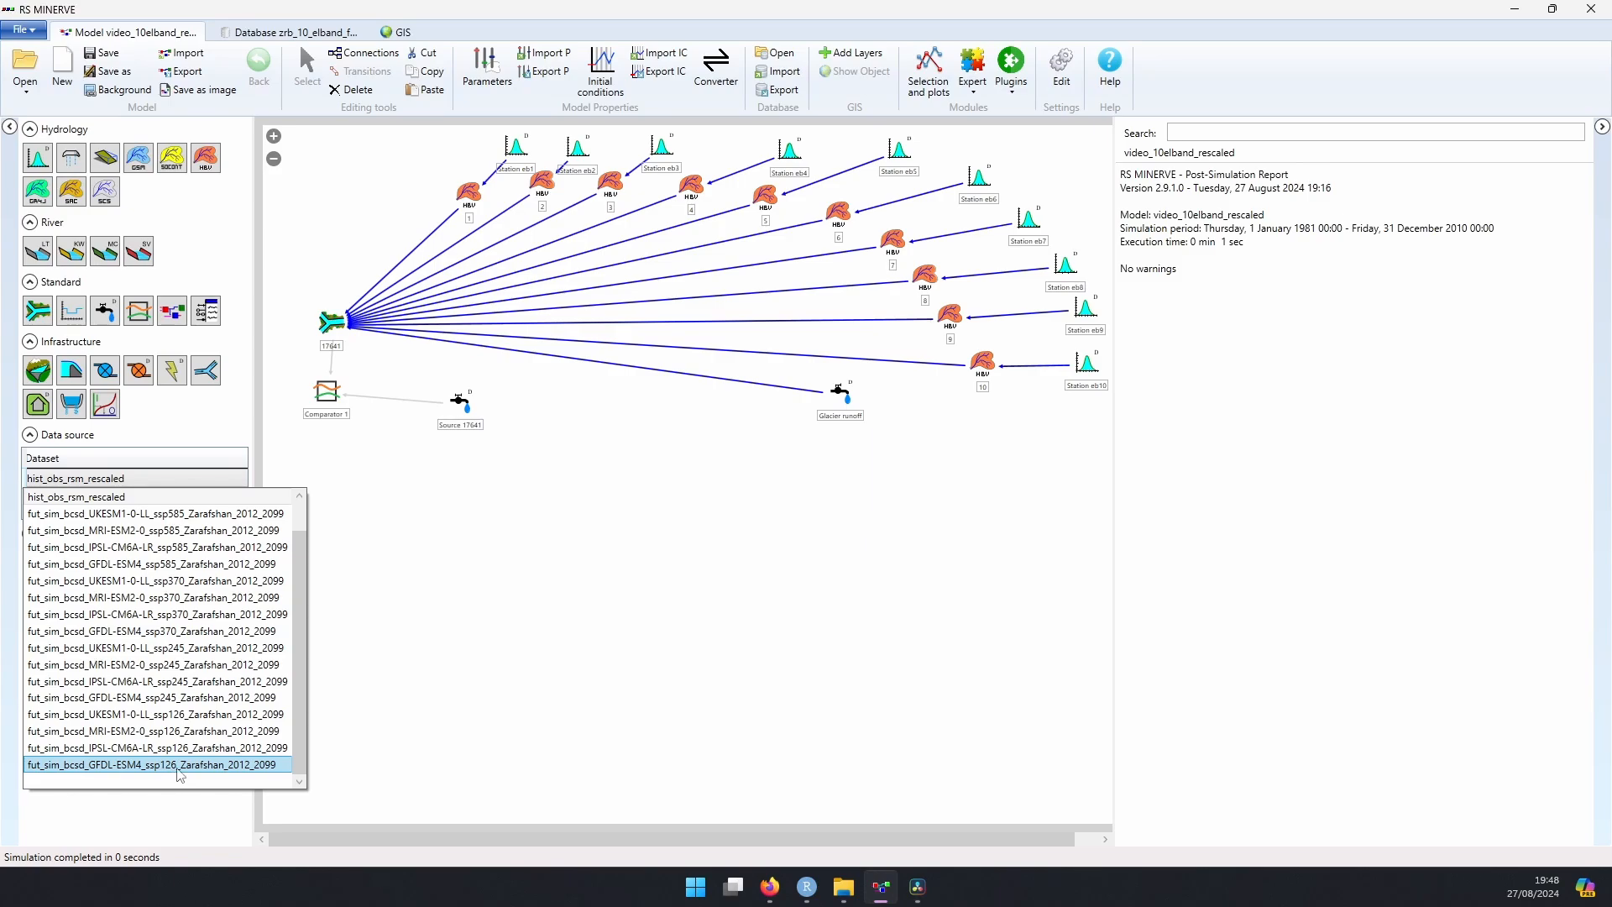
{"action": "left_click", "coordinate": [179, 766]}
Step: Set the series identifier of the Glacier runoff source to Glacier 17461 SSP126 * Q
{"action": "left_click", "coordinate": [840, 390]}
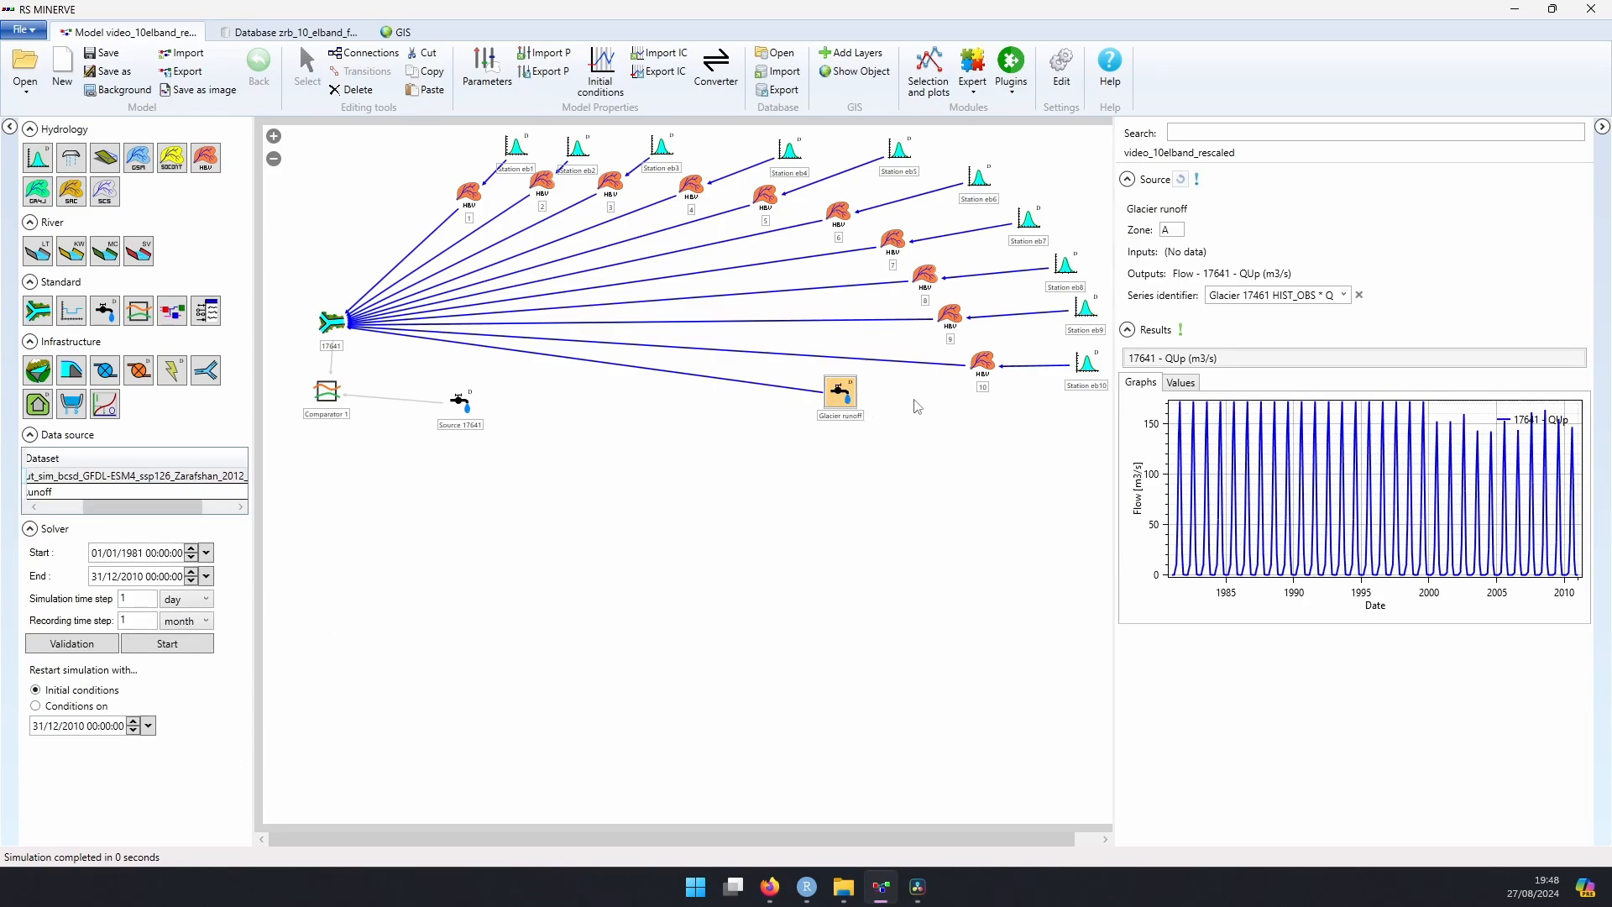
{"action": "left_click", "coordinate": [1344, 296]}
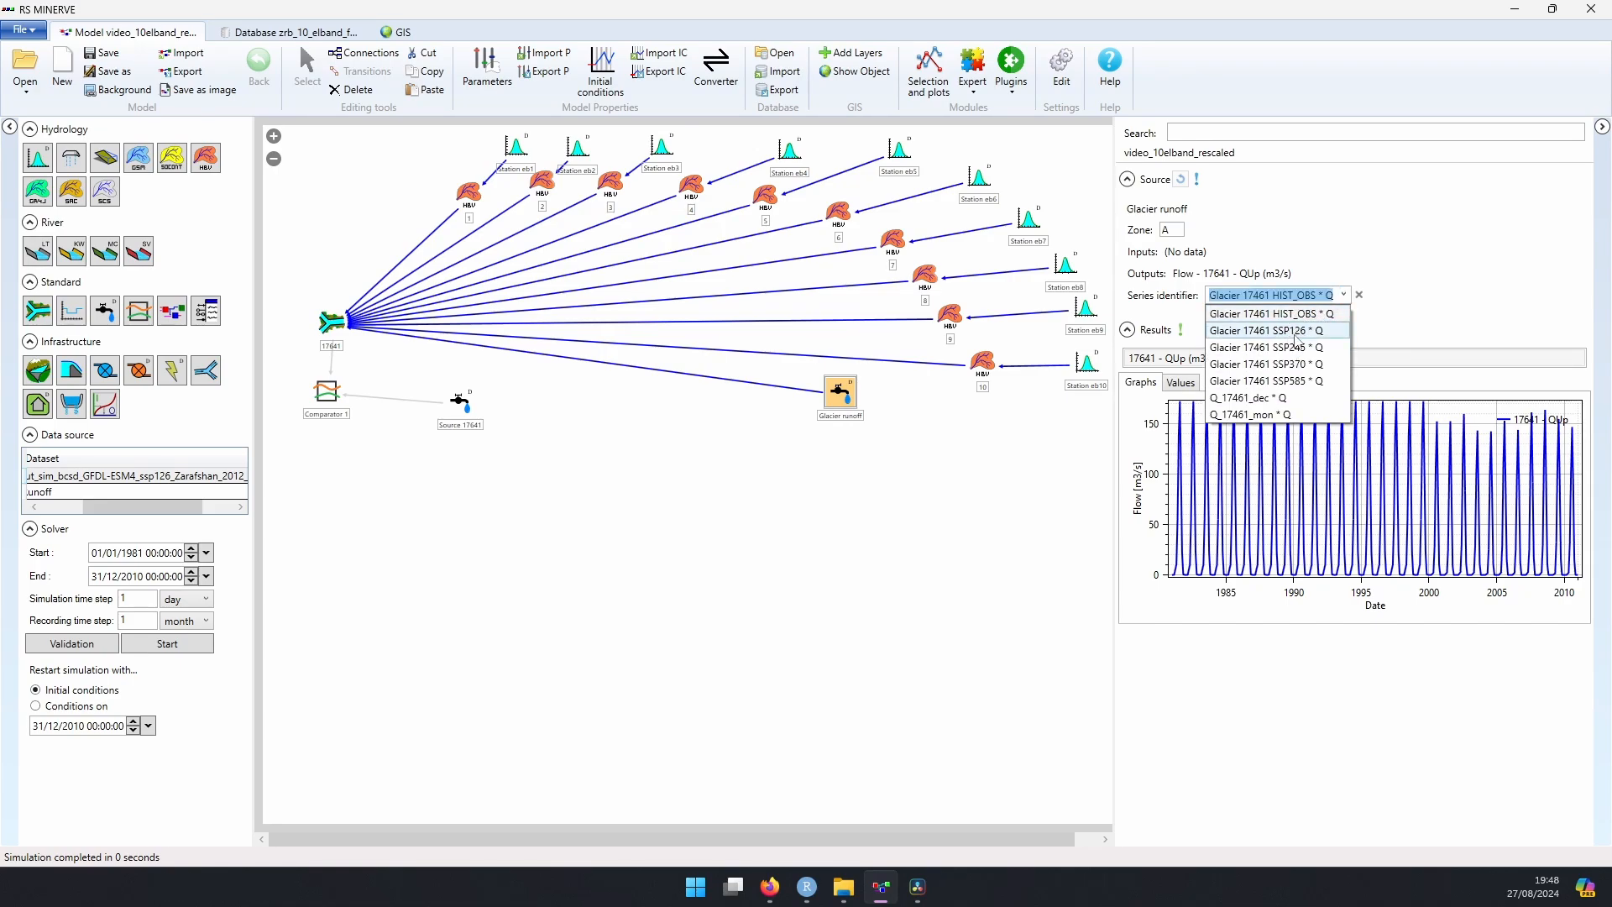
{"action": "left_click", "coordinate": [1295, 334]}
{"action": "left_click", "coordinate": [903, 527]}
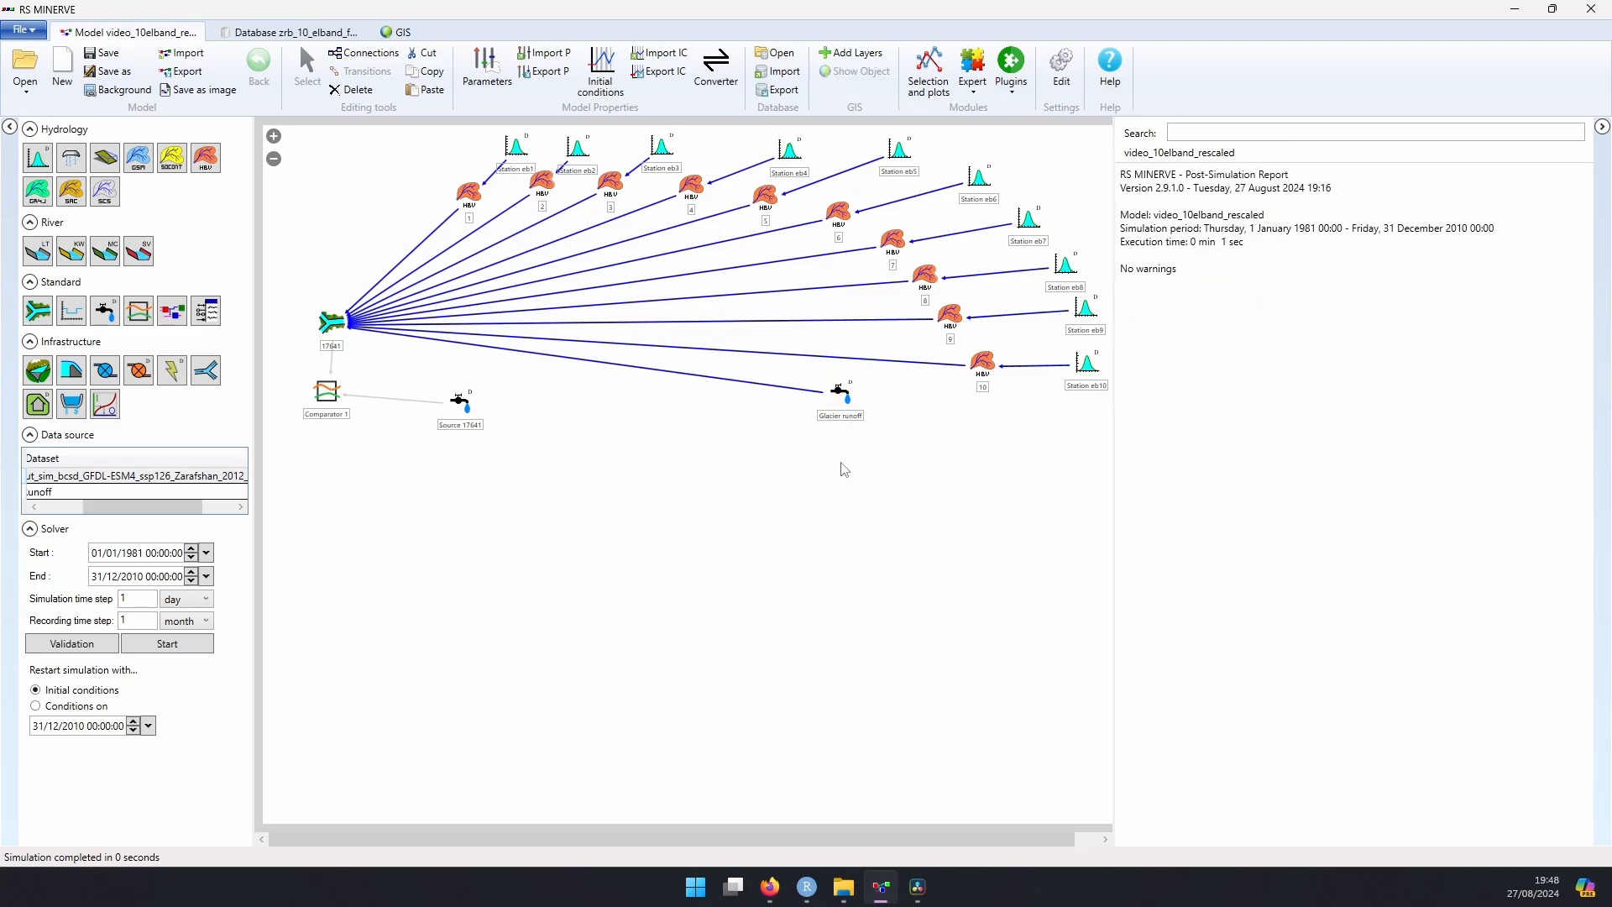
Step: Validate the model and set the simulation period from 01/01/2012 to 31/12/2099
{"action": "left_click", "coordinate": [117, 651]}
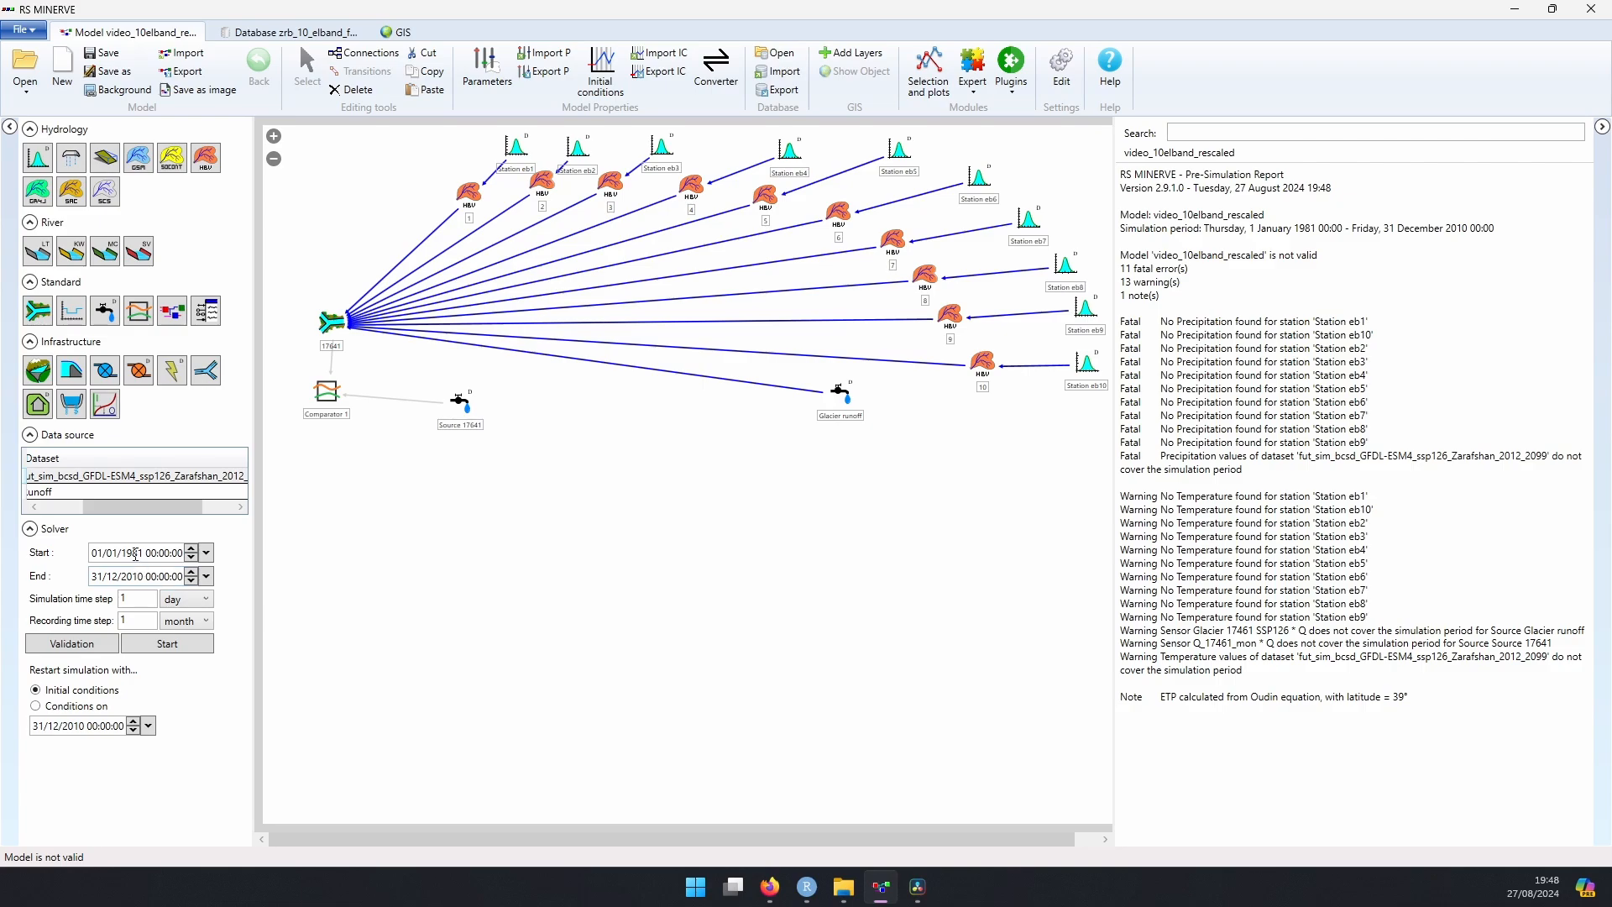
{"action": "double_click", "coordinate": [136, 554]}
{"action": "type", "text": "2012"}
{"action": "double_click", "coordinate": [133, 577]}
{"action": "type", "text": "2099"}
Step: Revalidate the model for the 2012–2099 period and start the simulation
{"action": "left_click", "coordinate": [106, 649]}
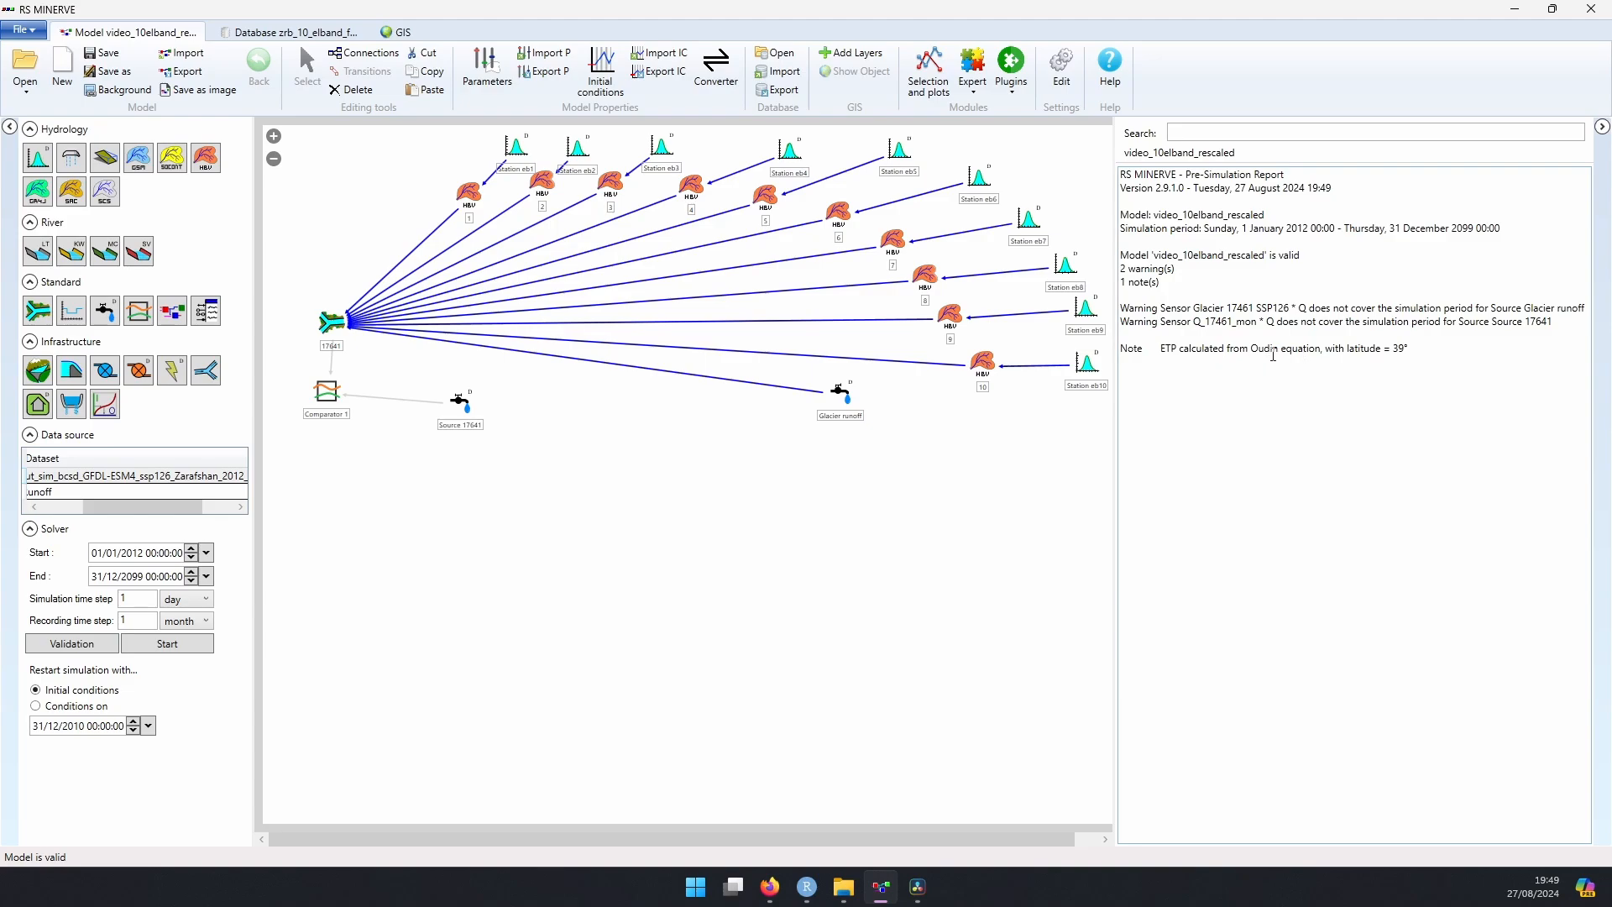
{"action": "left_click", "coordinate": [168, 645]}
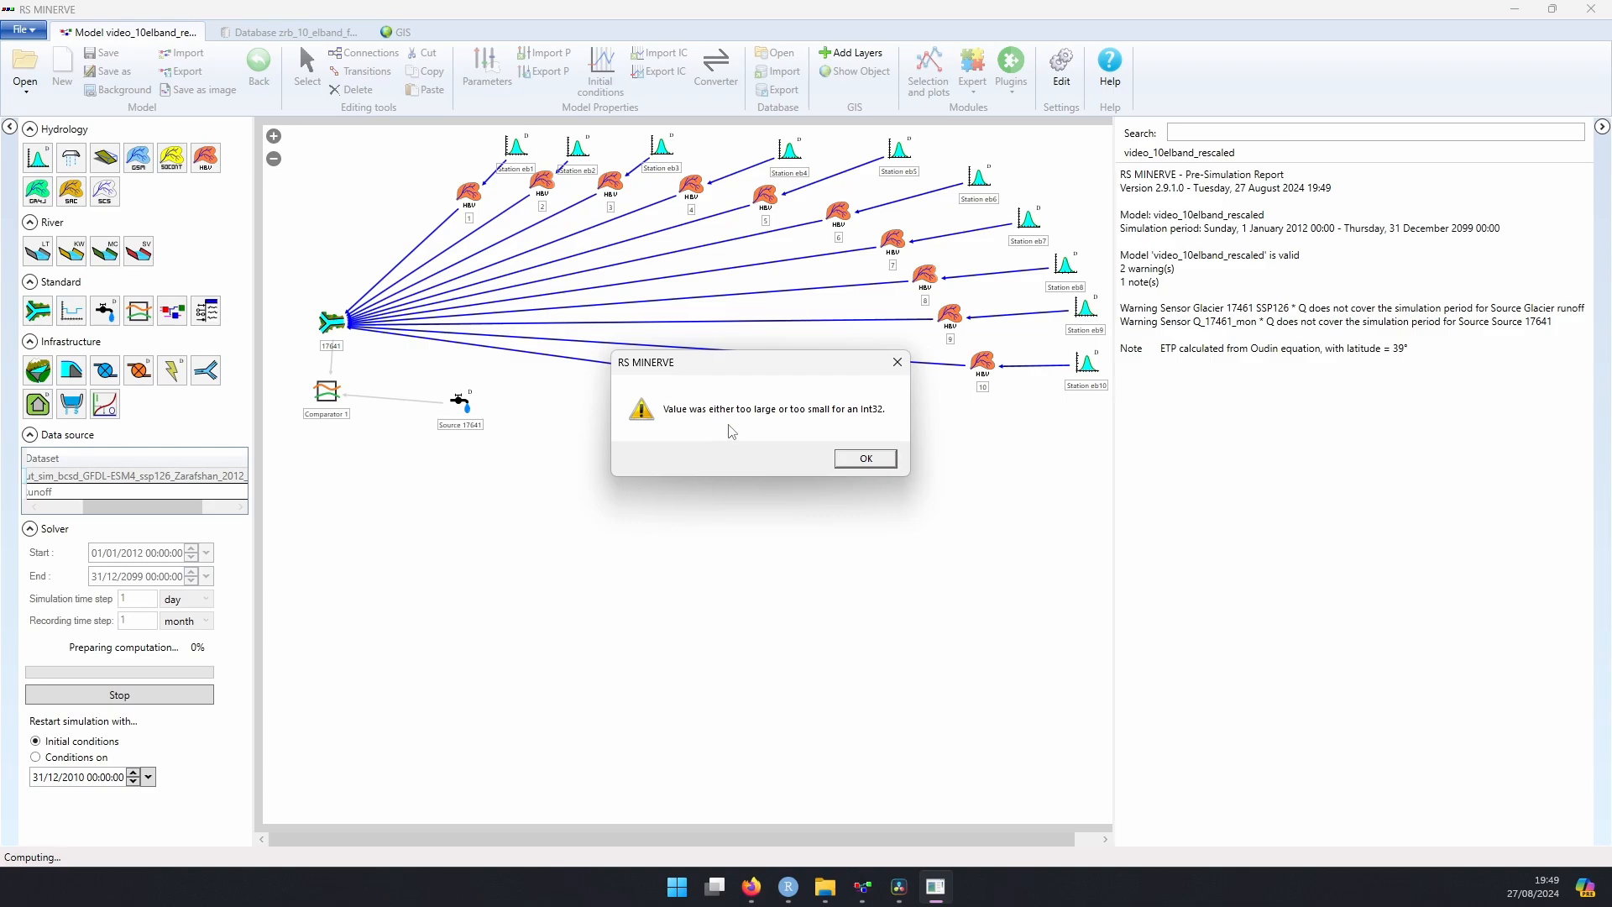
Step: Set the recording time step to 1 day and rerun the validated simulation for the 2012–2099 period
{"action": "left_click", "coordinate": [873, 464]}
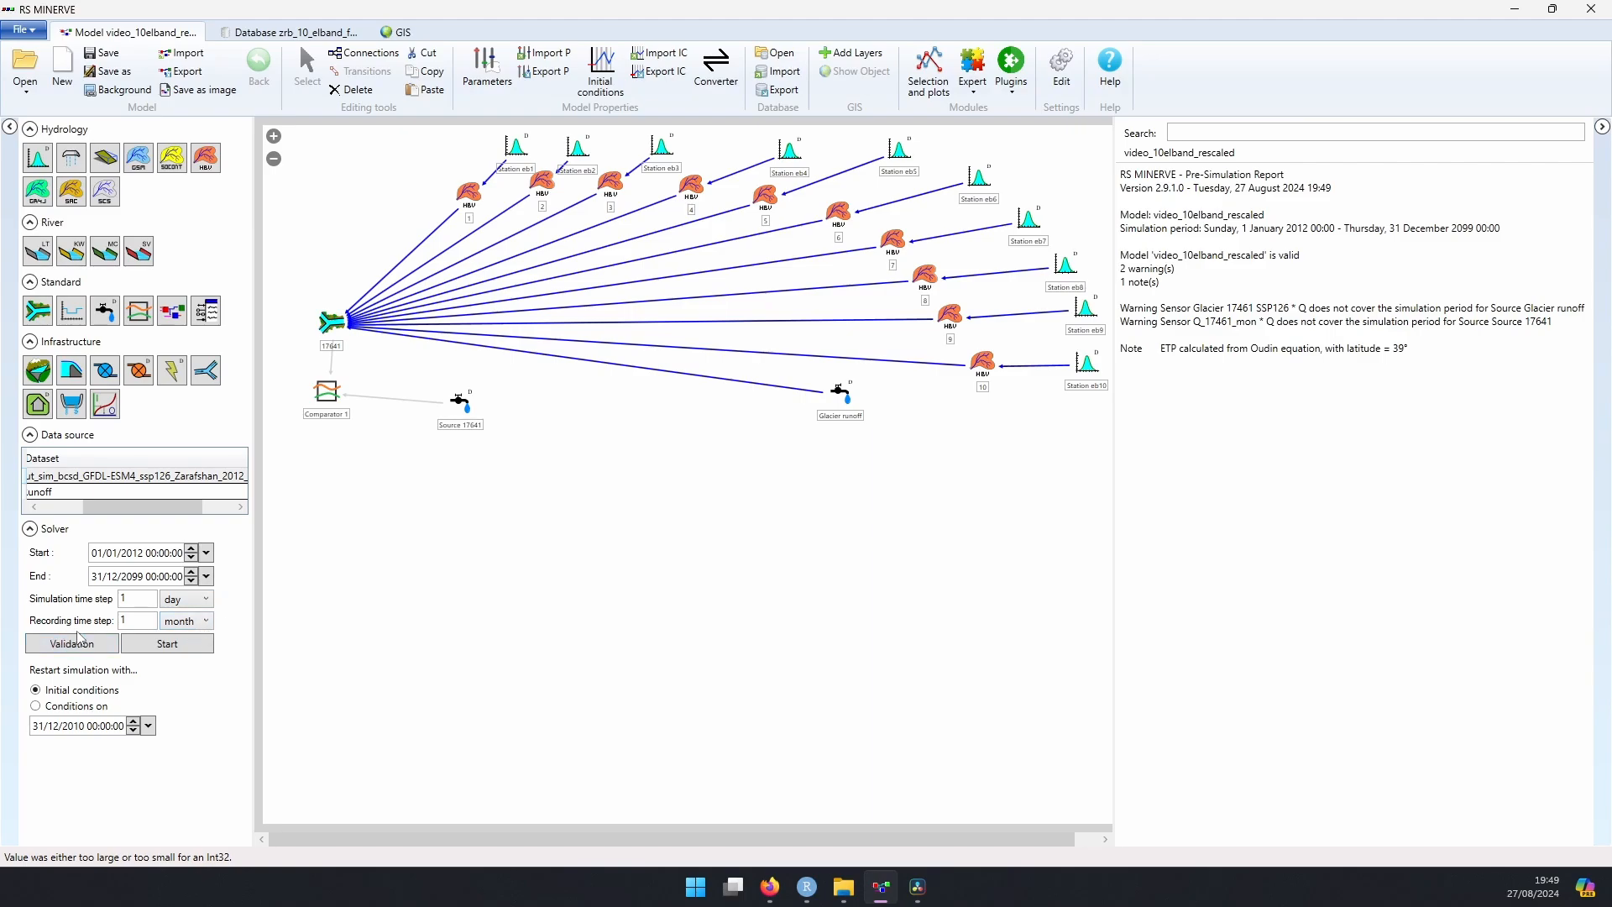
{"action": "left_click", "coordinate": [198, 631]}
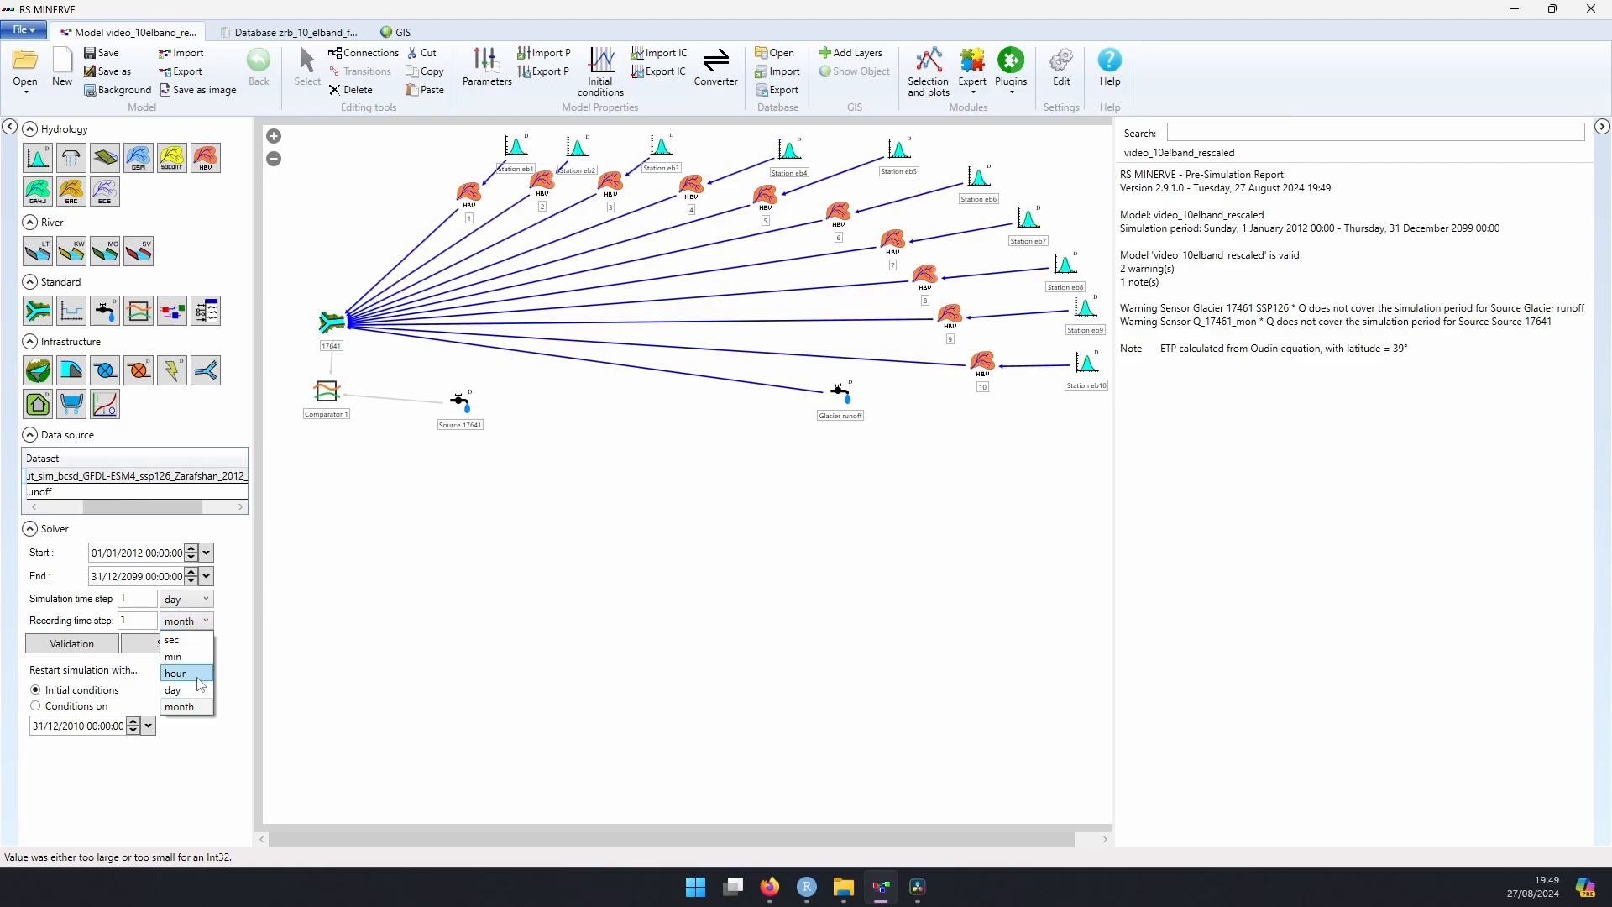
{"action": "left_click", "coordinate": [173, 690]}
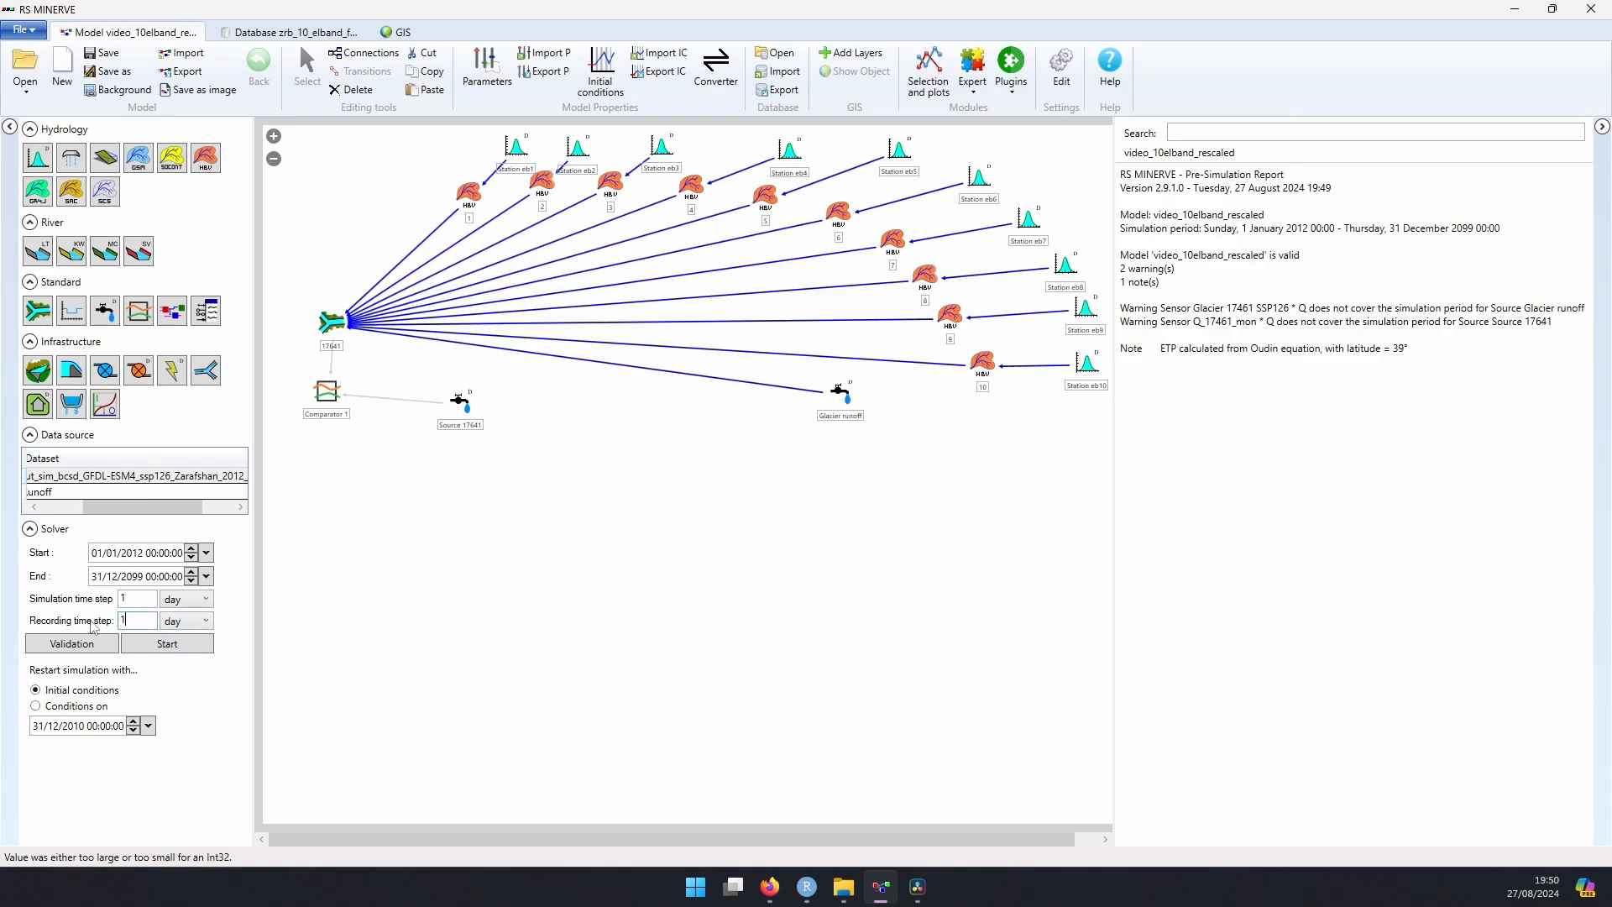
{"action": "left_click", "coordinate": [71, 644]}
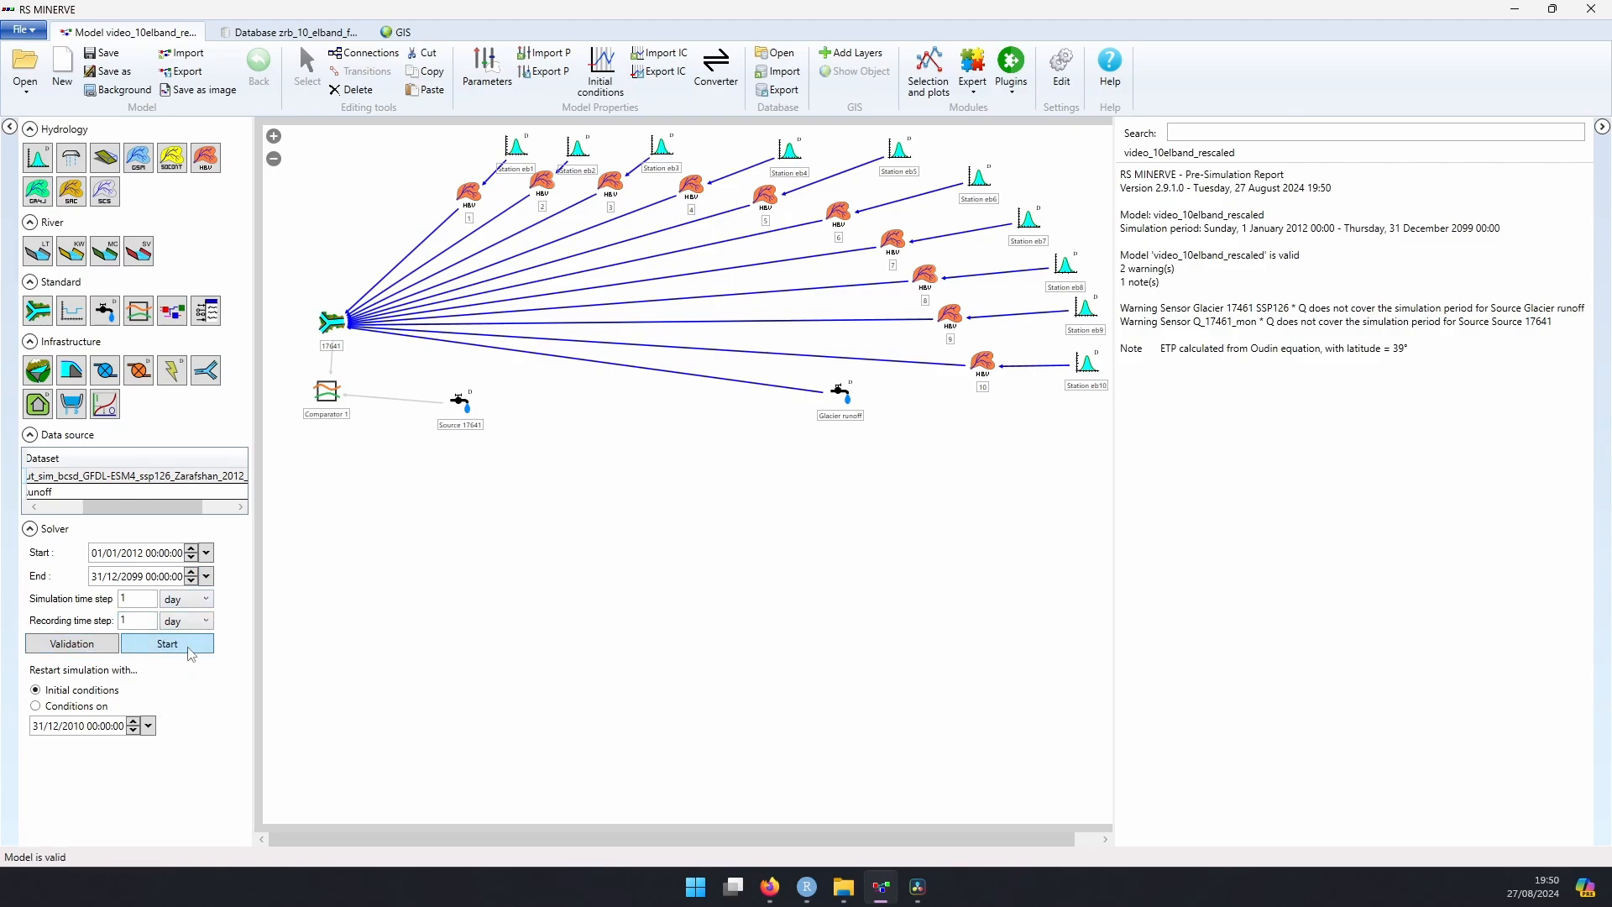
{"action": "left_click", "coordinate": [188, 651]}
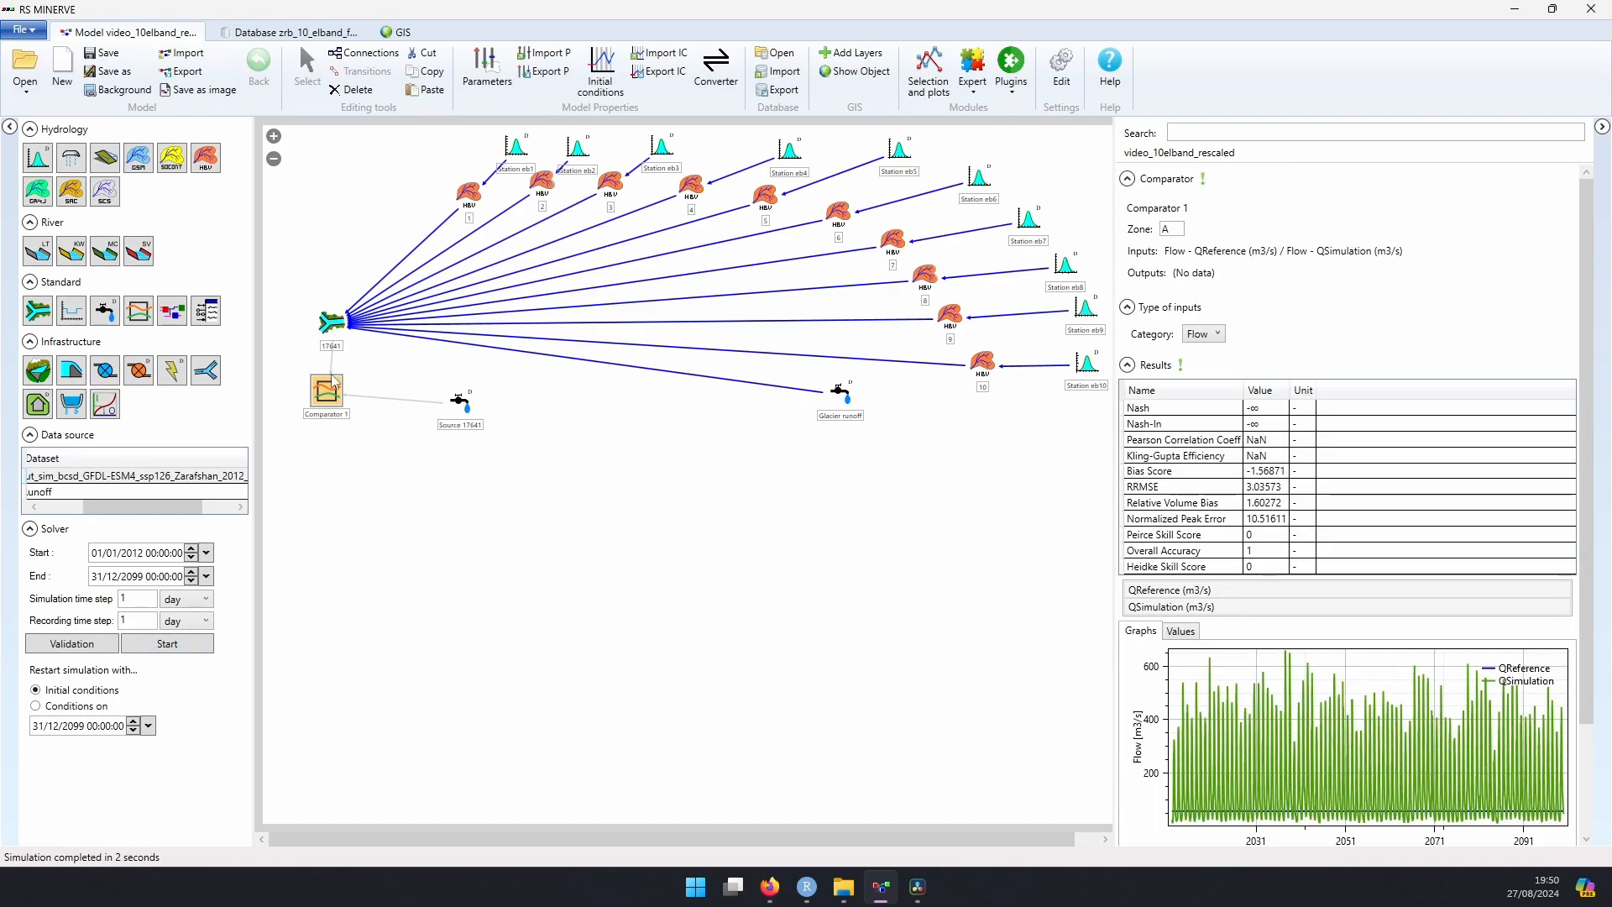
Step: Examine the simulated flow results of junction 17641 and Comparator 1 in an enlarged graph
{"action": "left_click", "coordinate": [331, 324]}
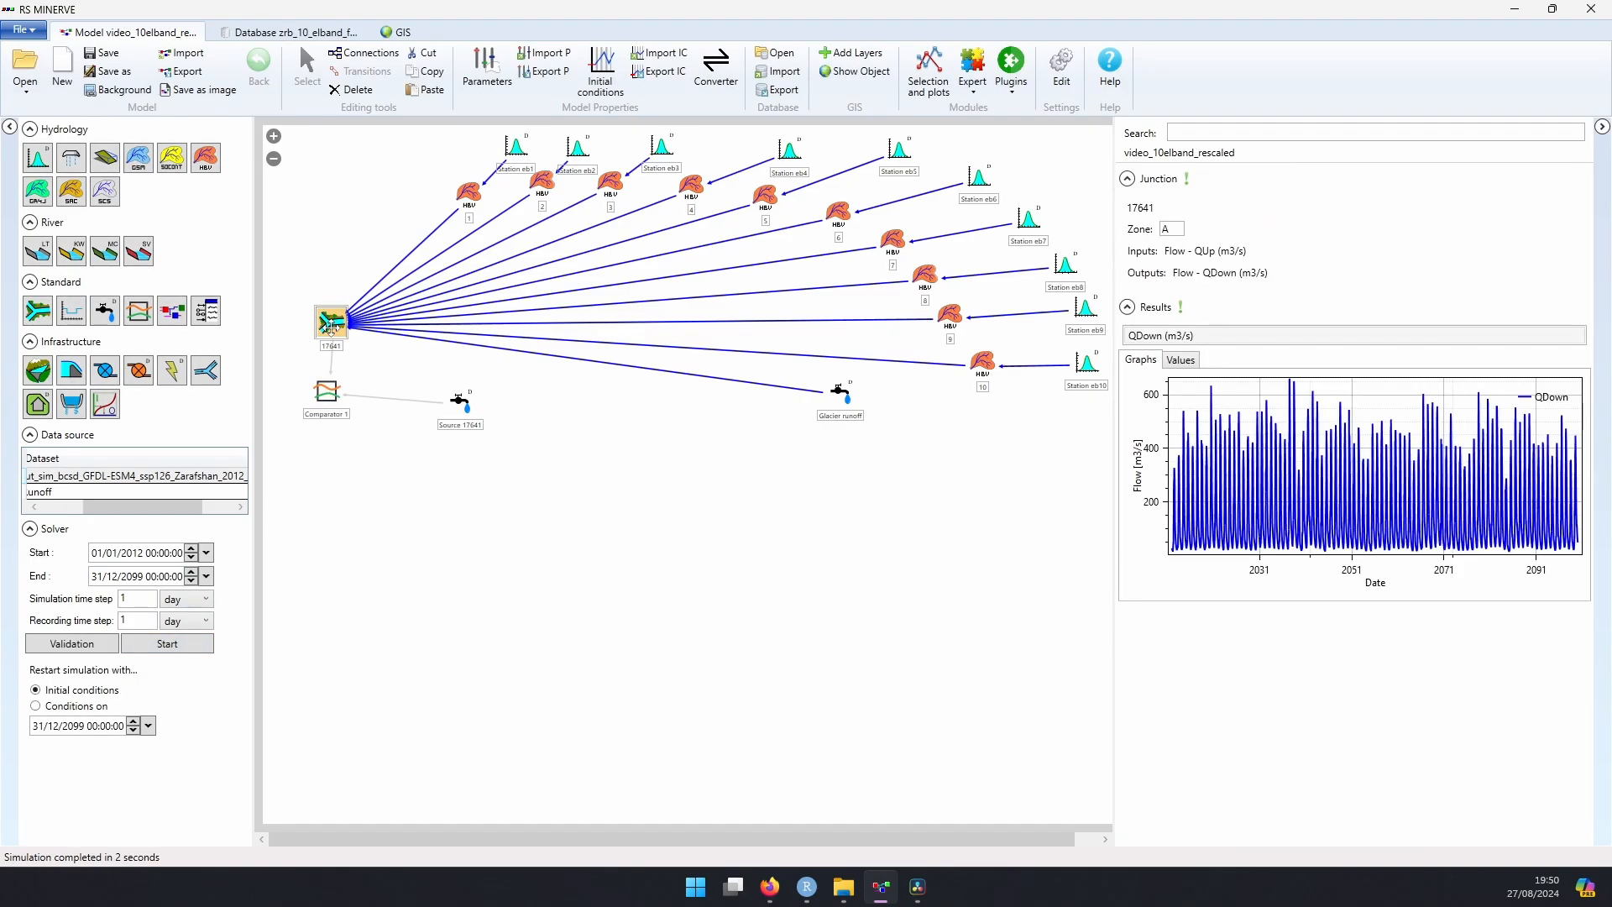
{"action": "left_click", "coordinate": [325, 390]}
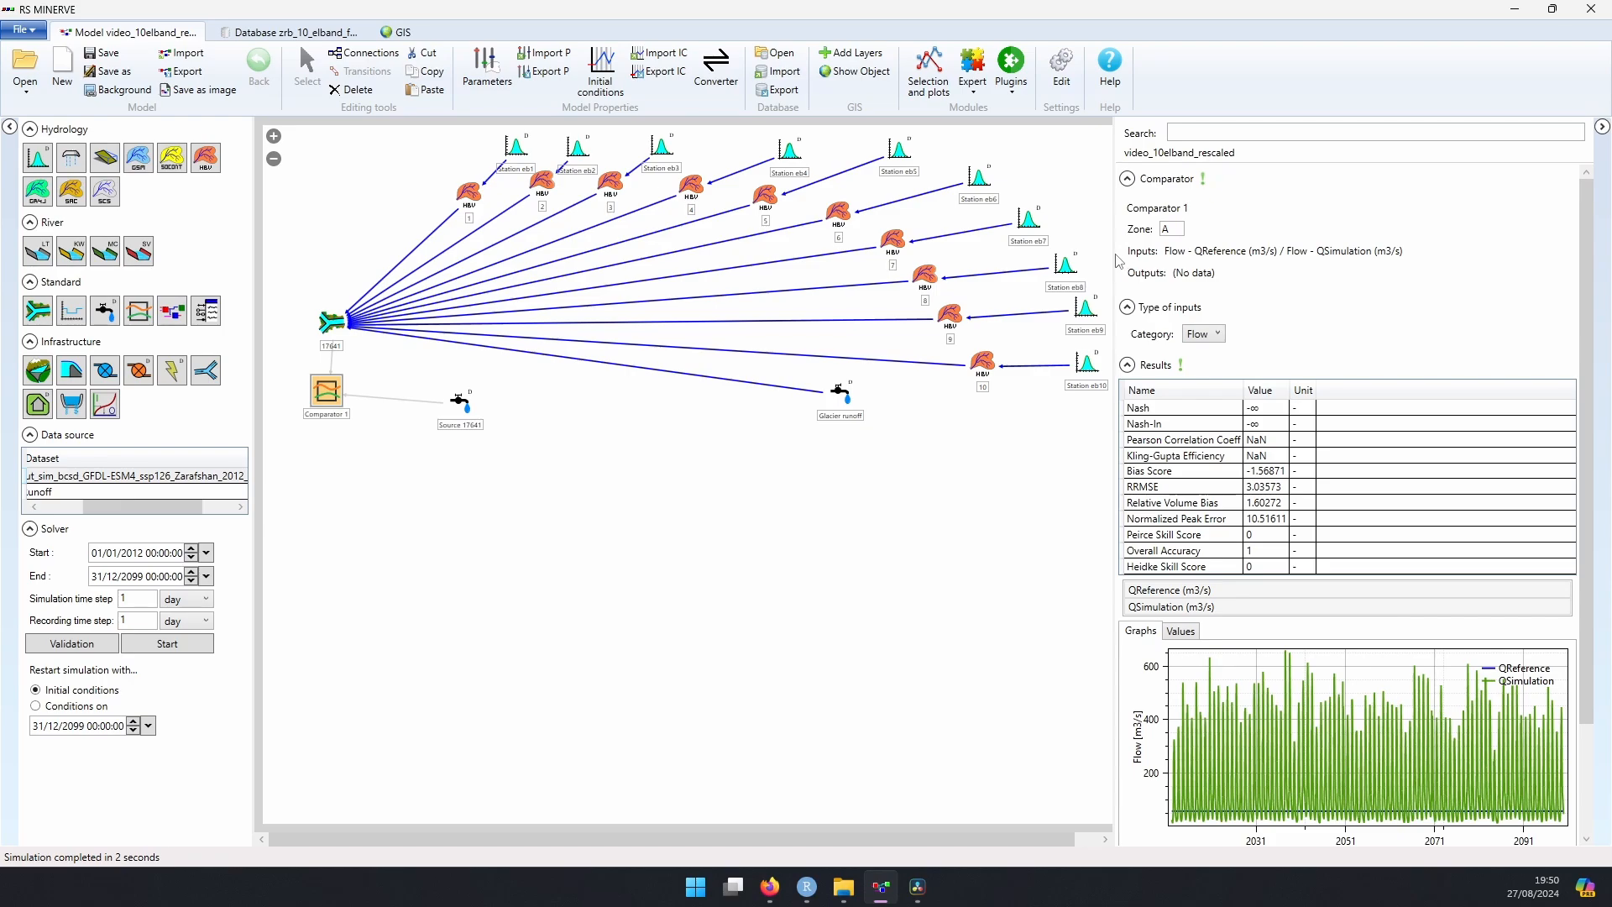
{"action": "left_click_drag", "start_coordinate": [1114, 243], "coordinate": [419, 418]}
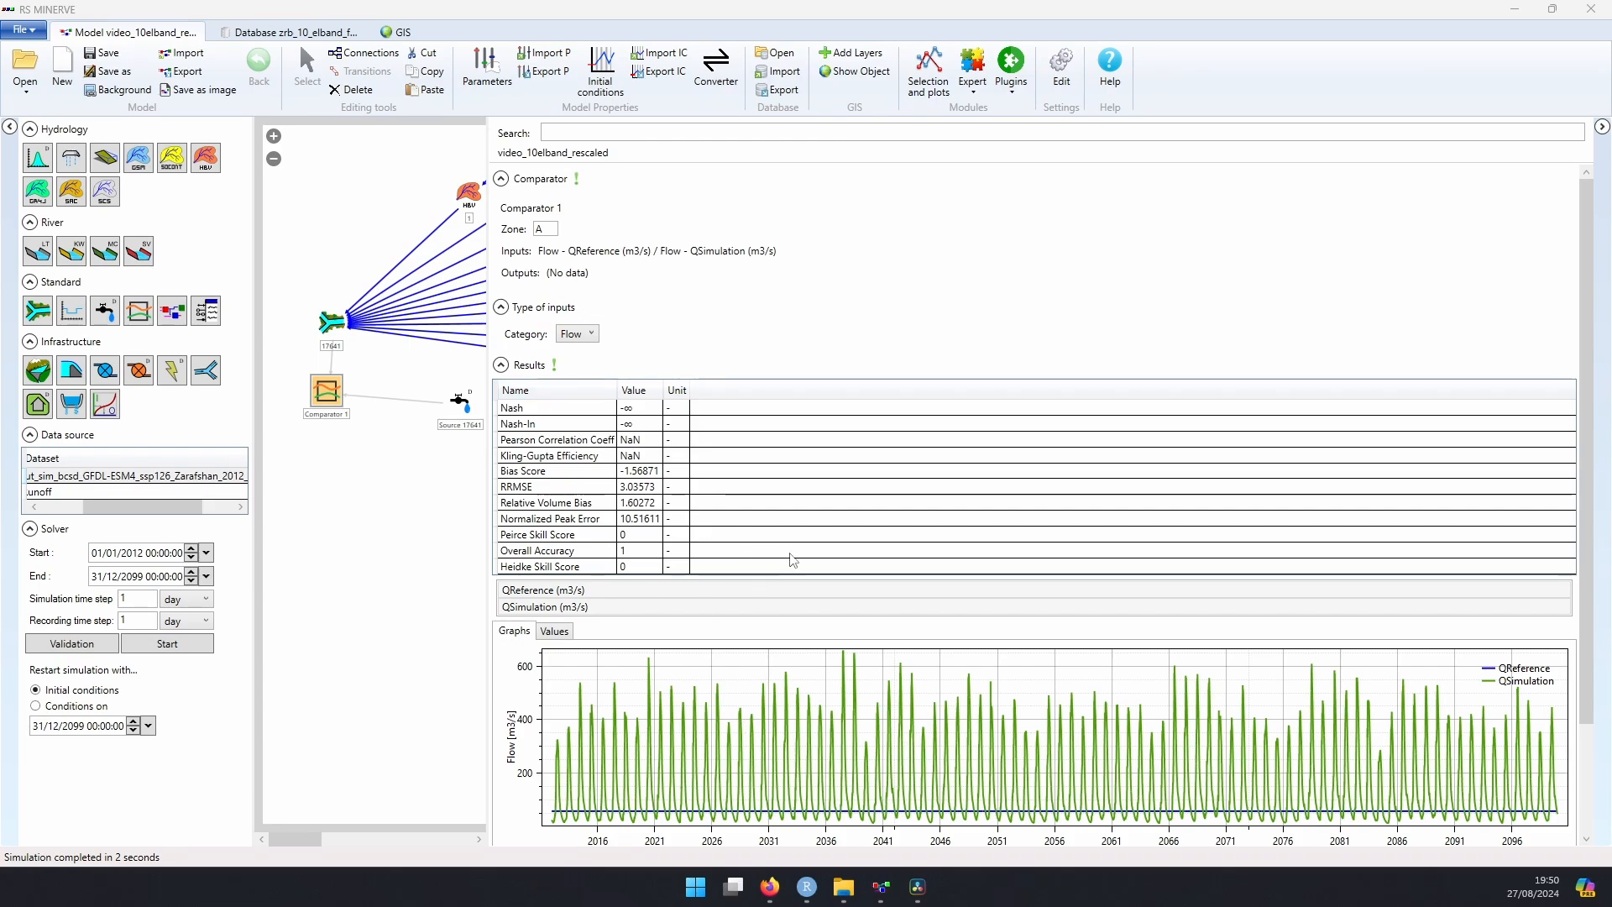
Step: Open the Selection and plots module and examine the SWE series of the ten elevation bands over the simulation period
{"action": "left_click", "coordinate": [937, 82]}
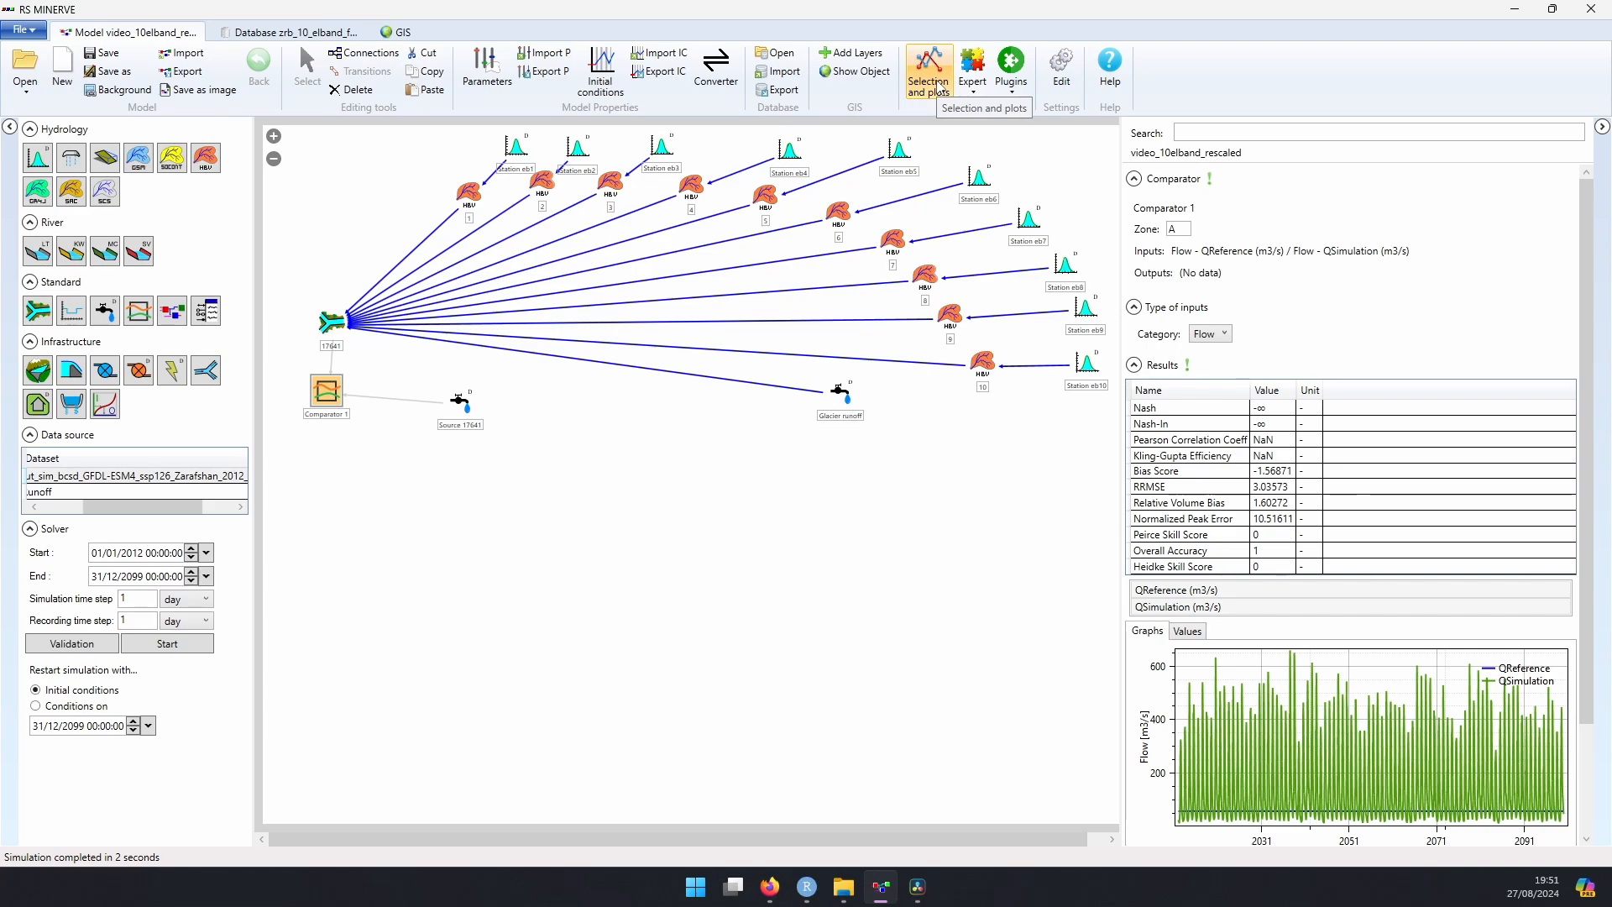
{"action": "left_click", "coordinate": [939, 87]}
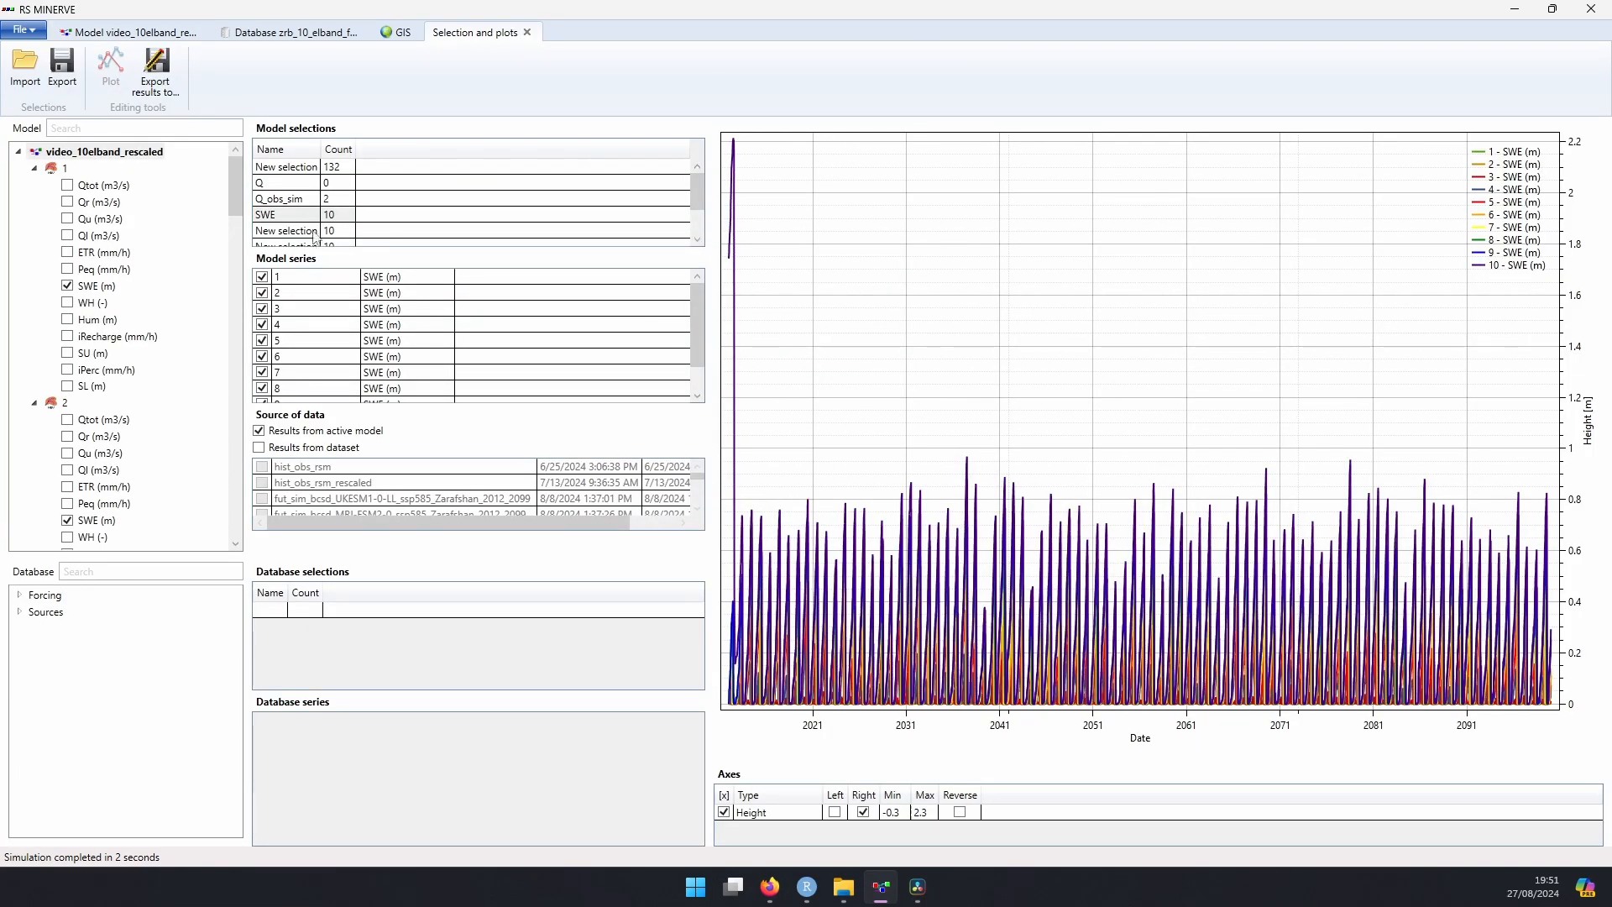
{"action": "scroll", "coordinate": [67, 296], "scroll_direction": "down", "scroll_amount": 1}
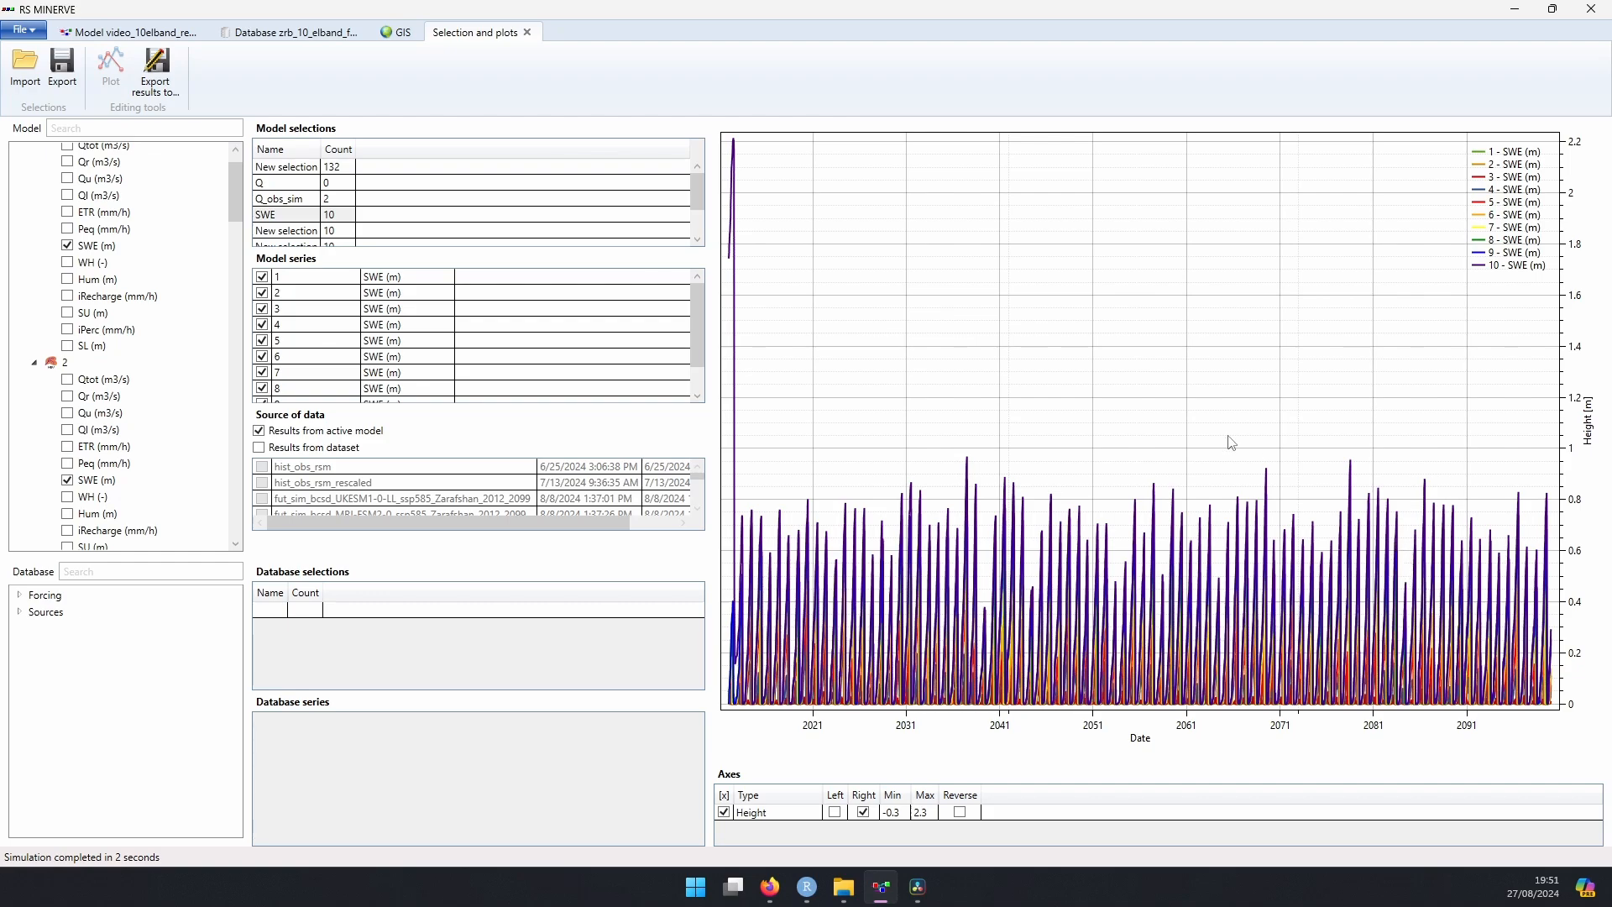
{"action": "scroll", "coordinate": [899, 518], "scroll_direction": "up", "scroll_amount": 4}
{"action": "scroll", "coordinate": [1163, 565], "scroll_direction": "down", "scroll_amount": 3}
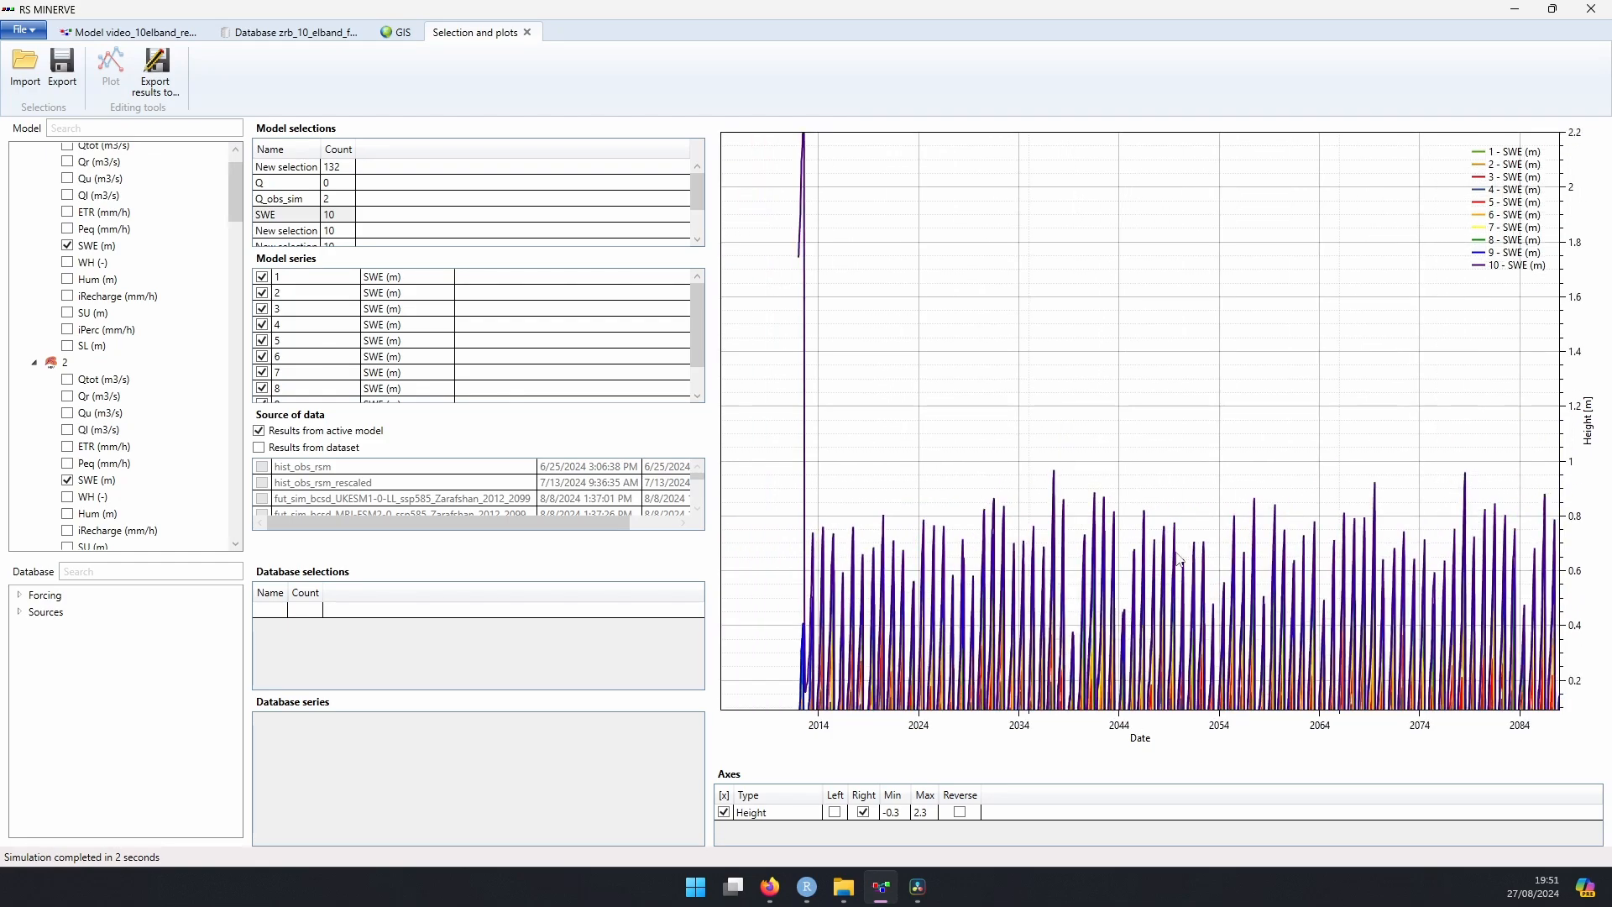
{"action": "scroll", "coordinate": [907, 437], "scroll_direction": "down", "scroll_amount": 2}
{"action": "scroll", "coordinate": [882, 441], "scroll_direction": "down", "scroll_amount": 2}
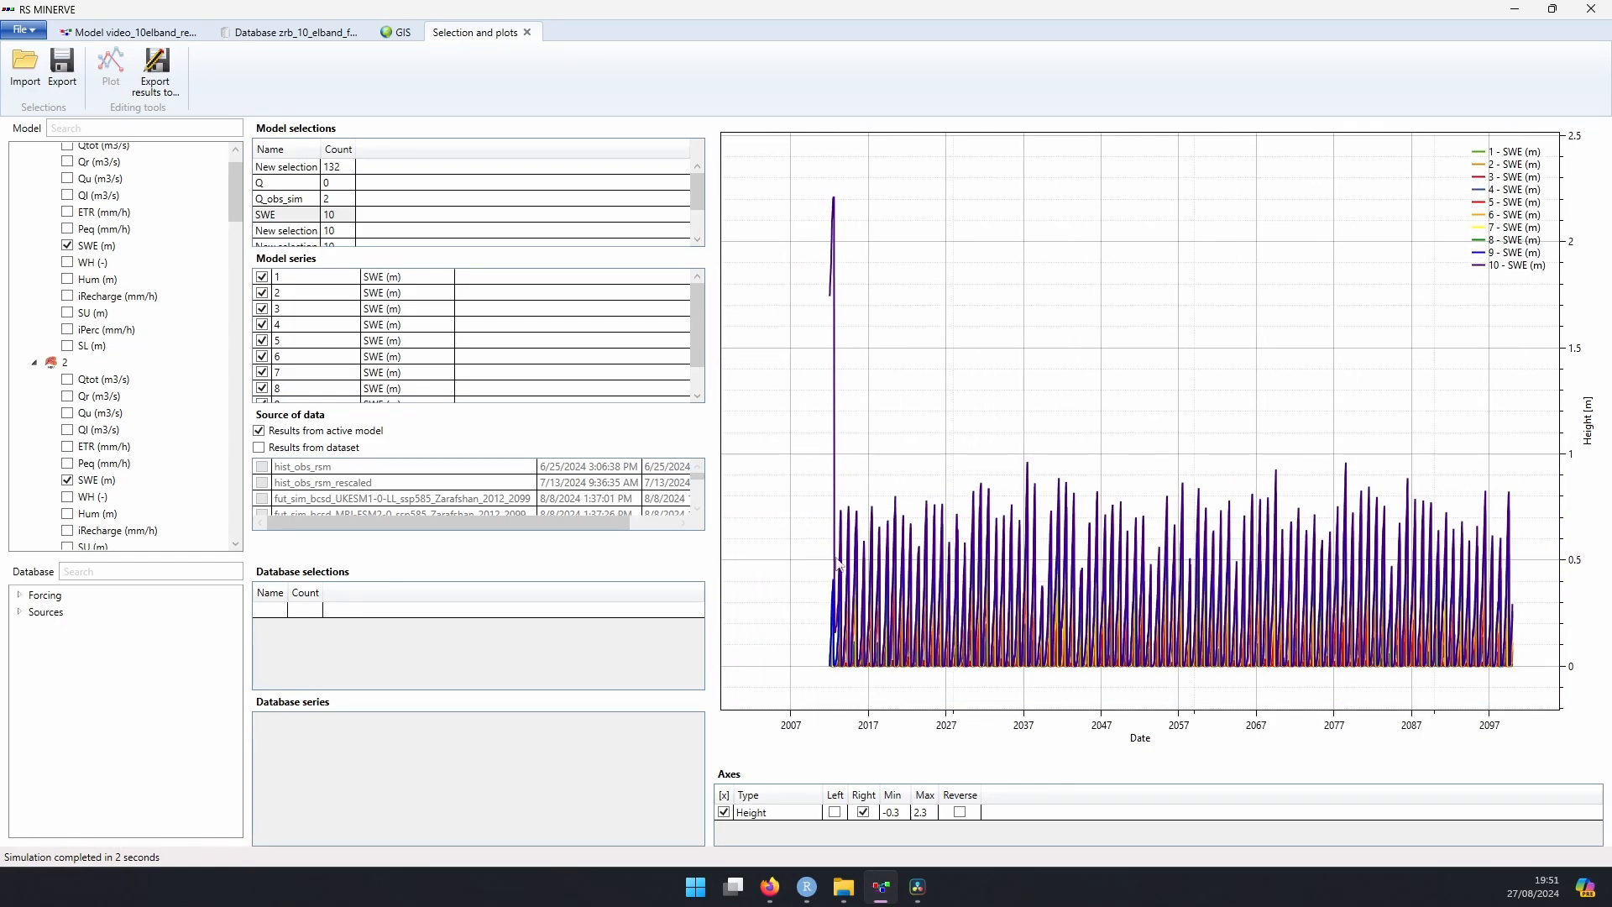
{"action": "scroll", "coordinate": [237, 248], "scroll_direction": "up", "scroll_amount": 2}
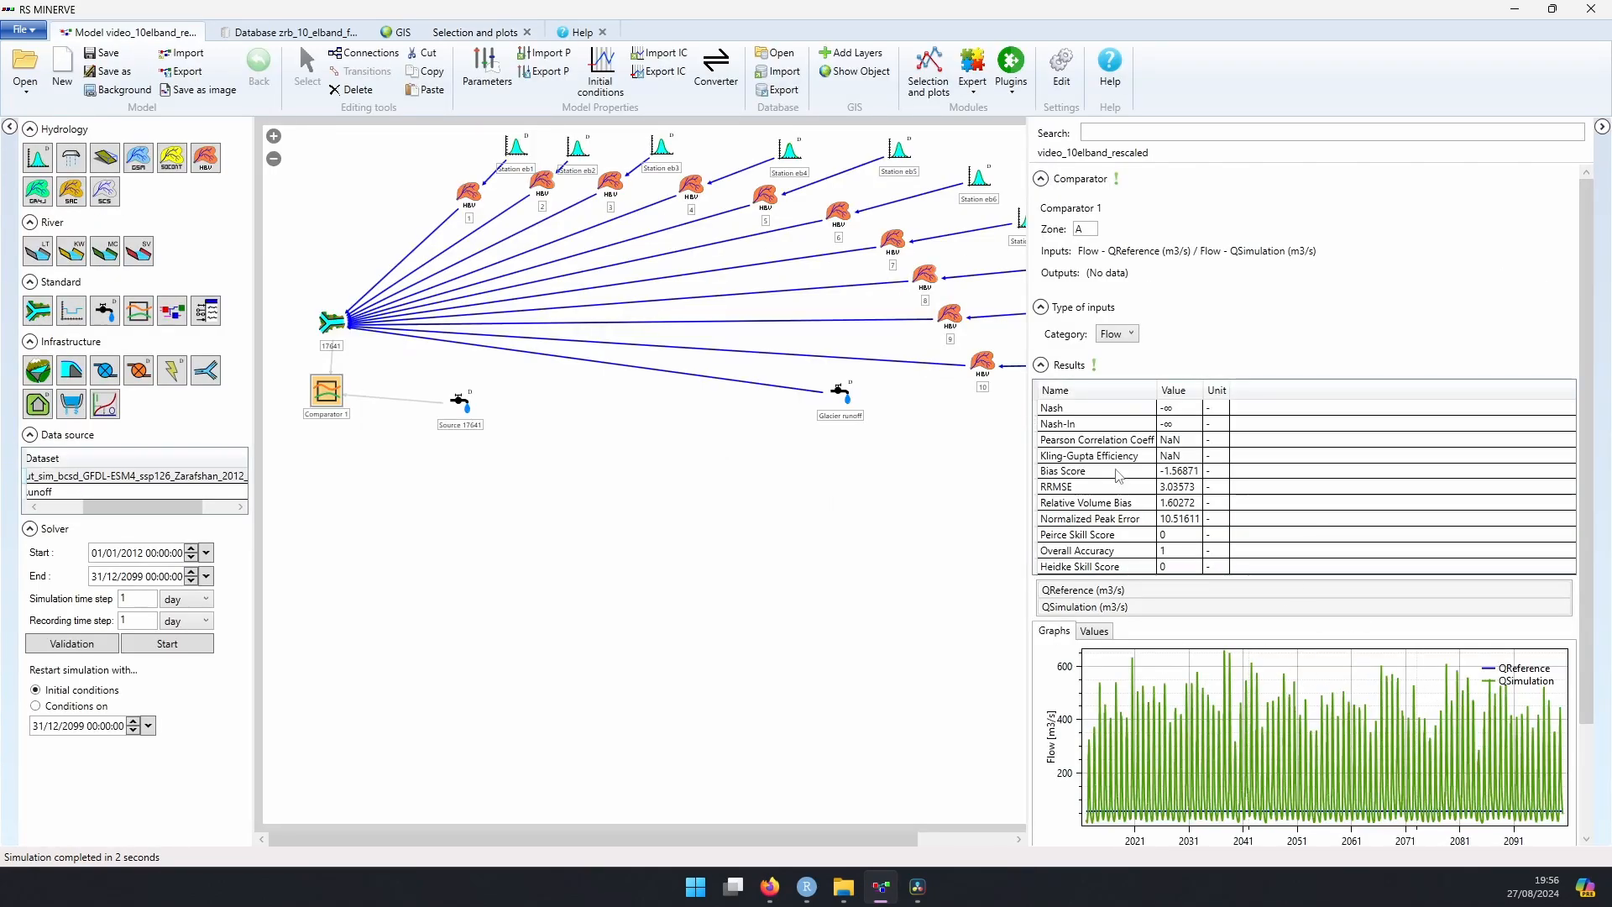
Step: Inspect the daily QDown (m3/s) values table of junction 17641
{"action": "left_click_drag", "start_coordinate": [1030, 383], "coordinate": [987, 383]}
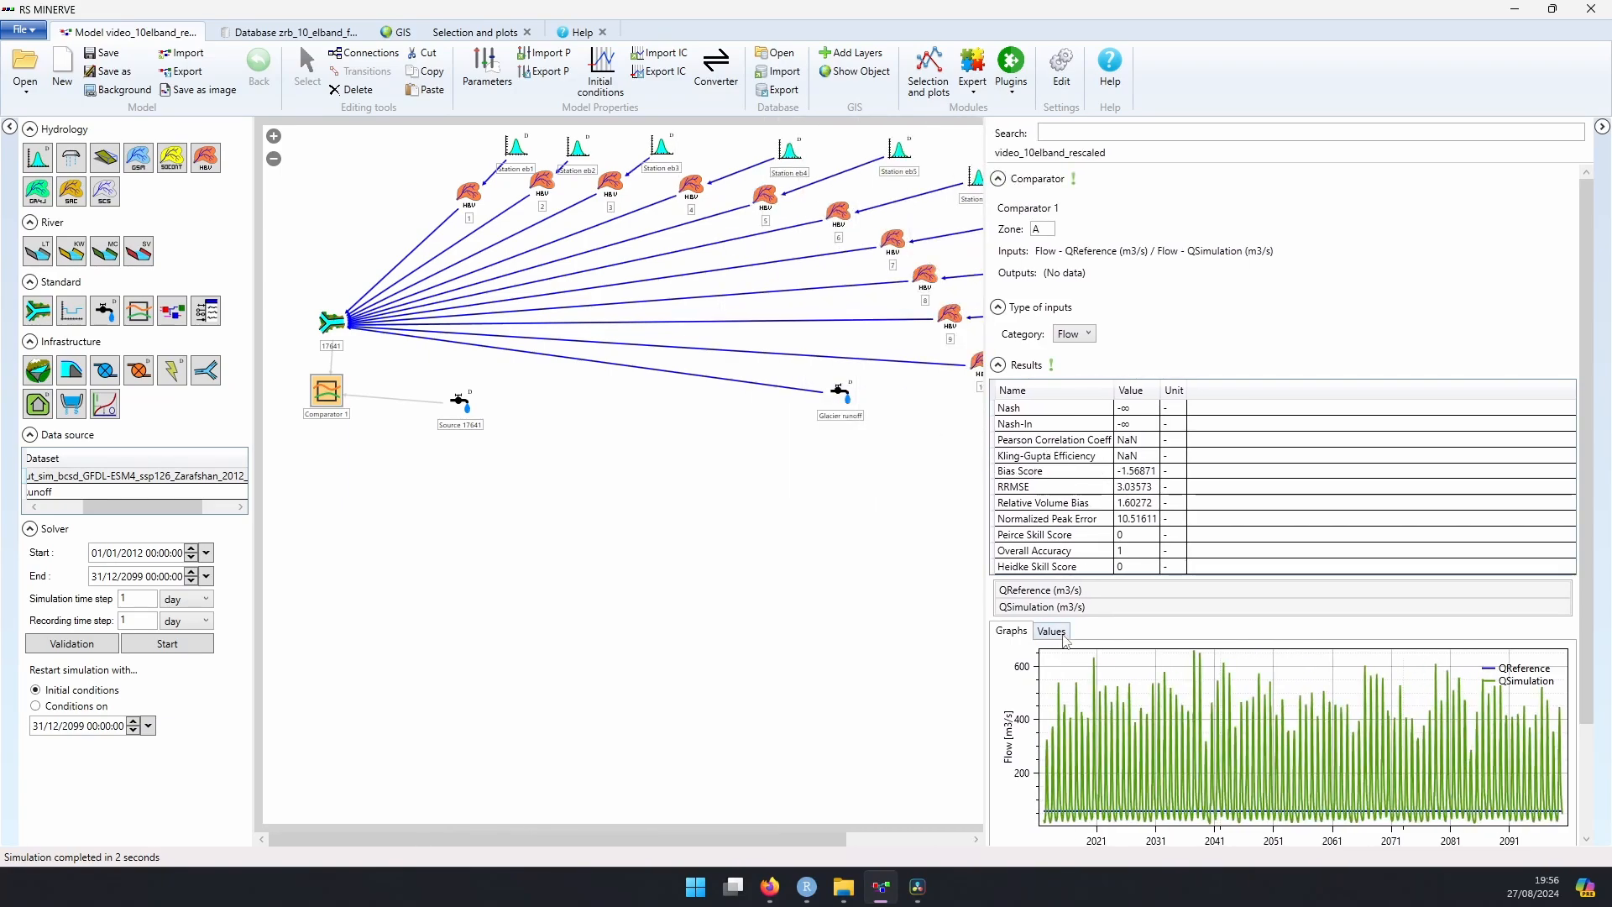
{"action": "left_click", "coordinate": [331, 321]}
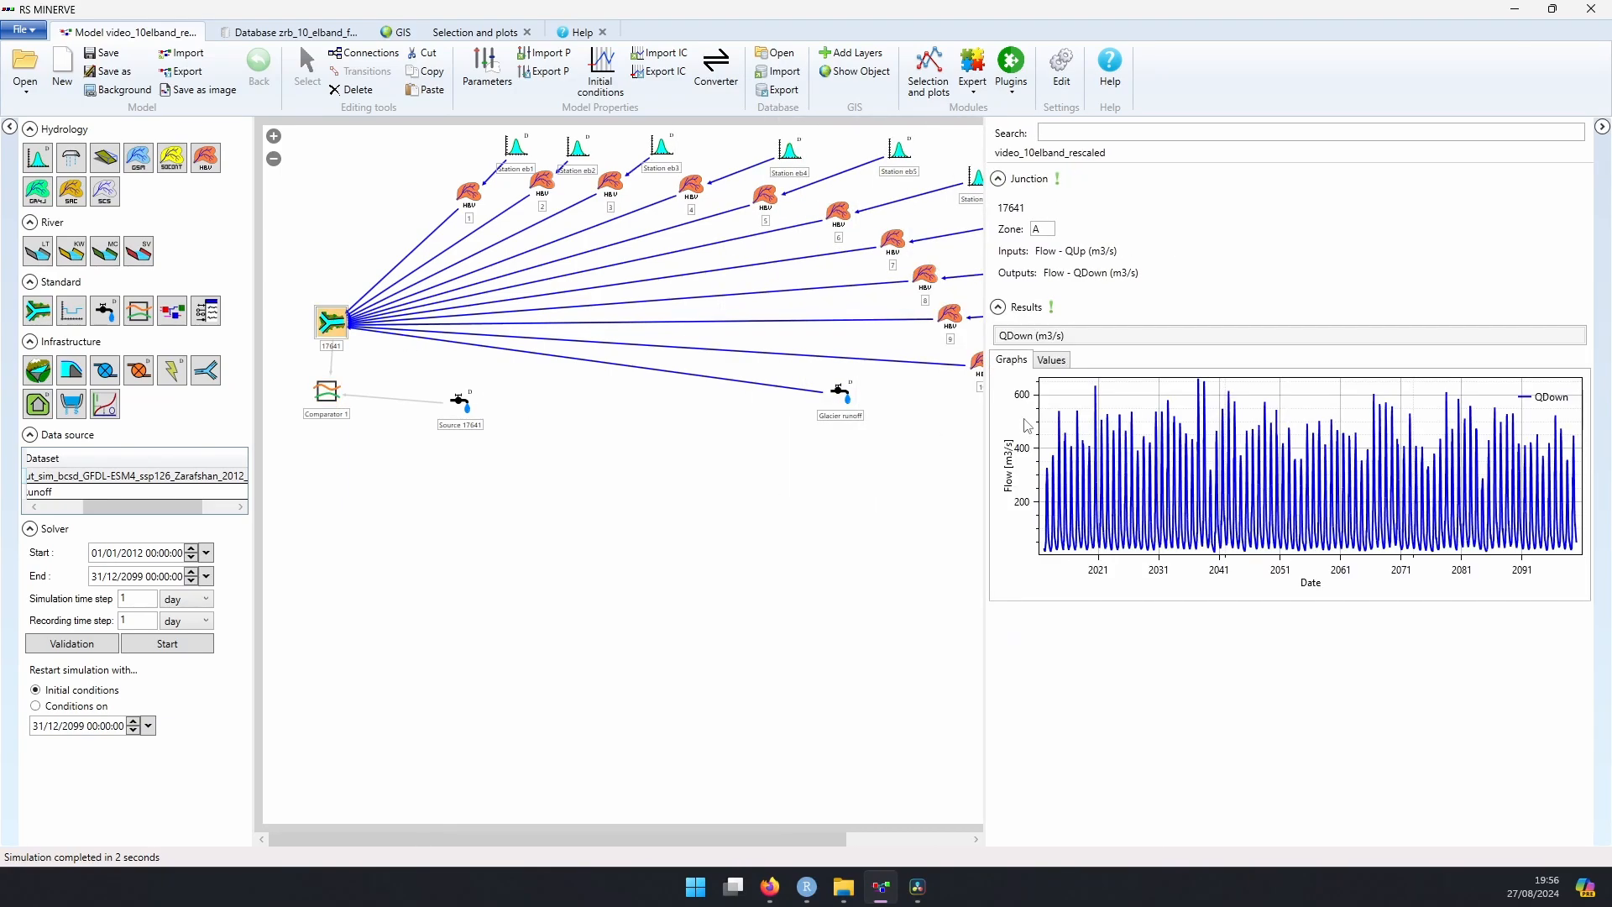
{"action": "left_click", "coordinate": [1064, 363]}
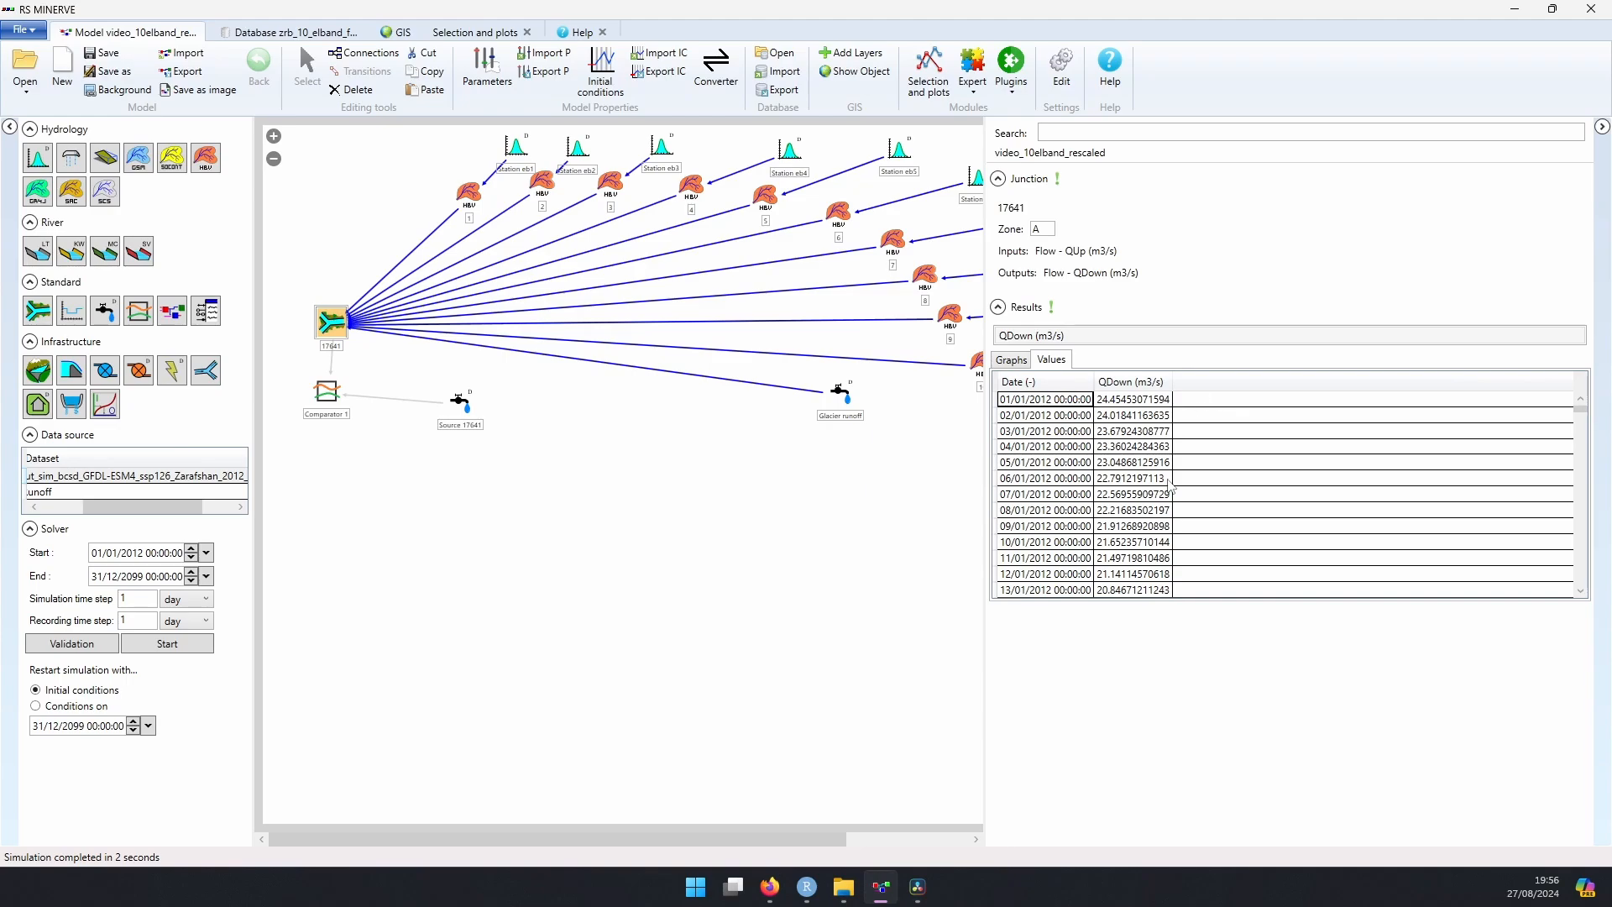
{"action": "left_click", "coordinate": [1573, 436]}
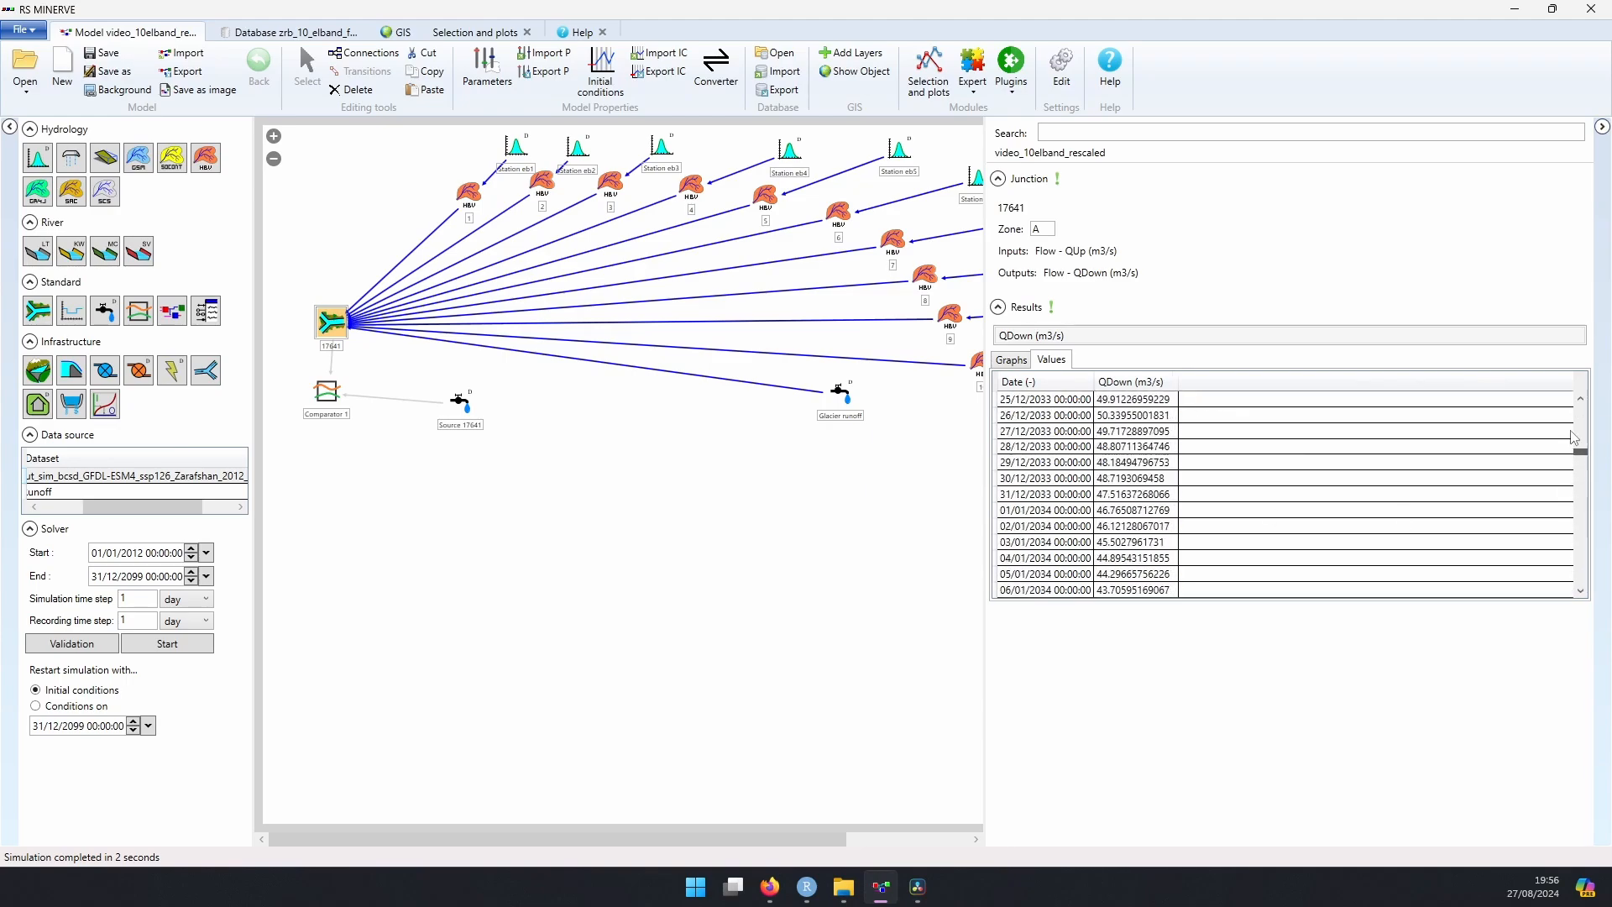
{"action": "left_click_drag", "start_coordinate": [1573, 437], "coordinate": [1576, 392]}
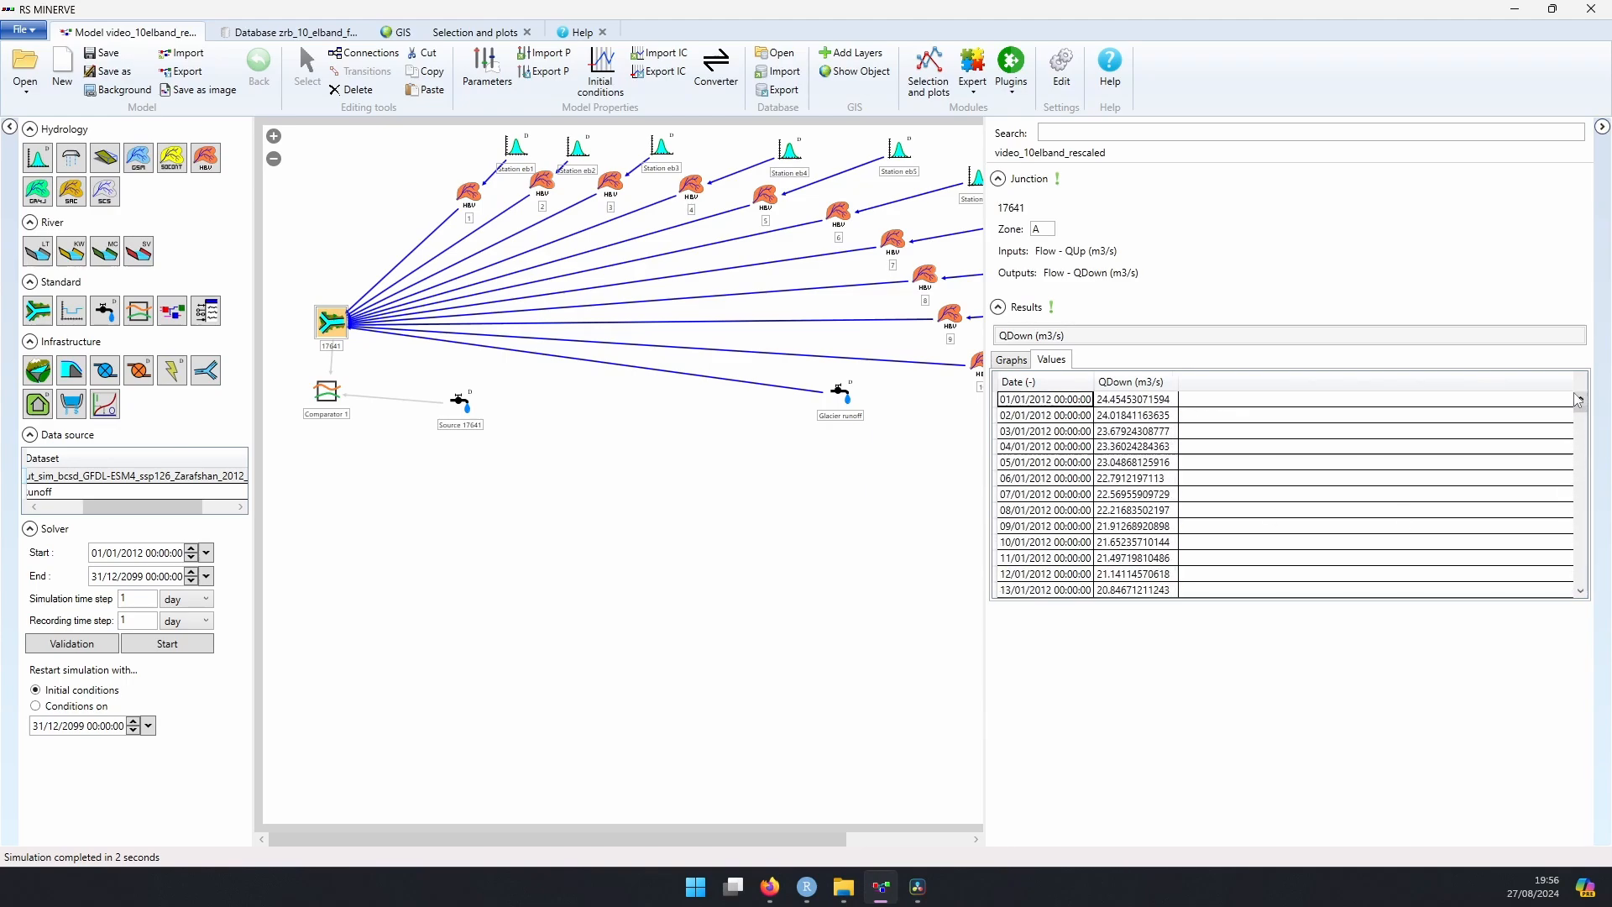
Step: Review the existing Qdown model selection and its discharge plot in the Selection and plots module
{"action": "left_click", "coordinate": [490, 34]}
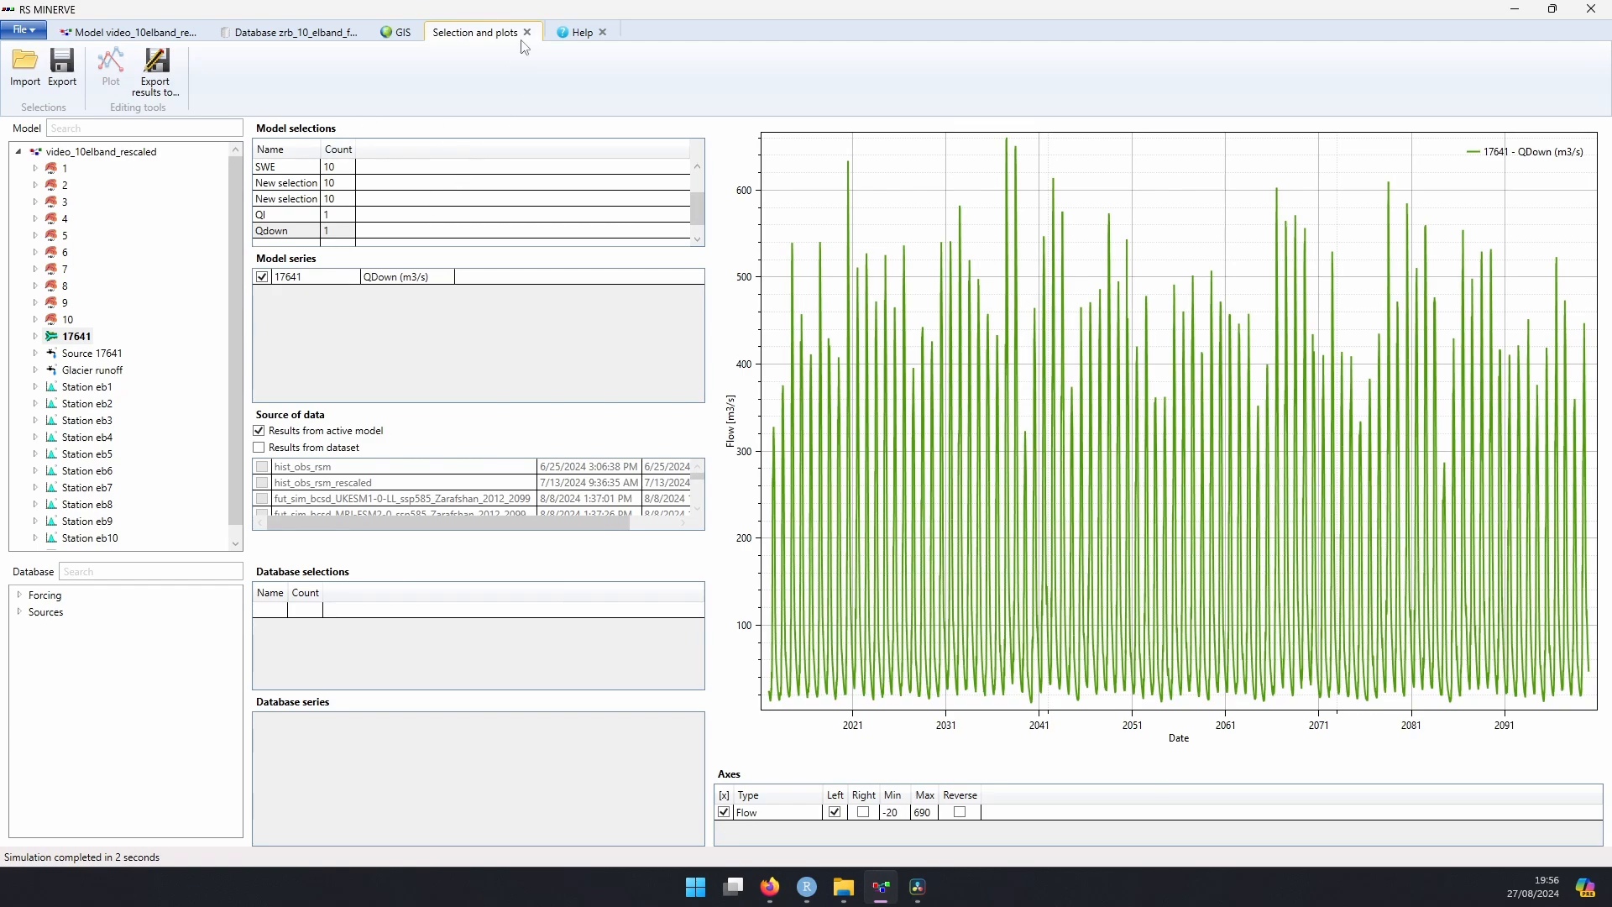
{"action": "left_click", "coordinate": [77, 338]}
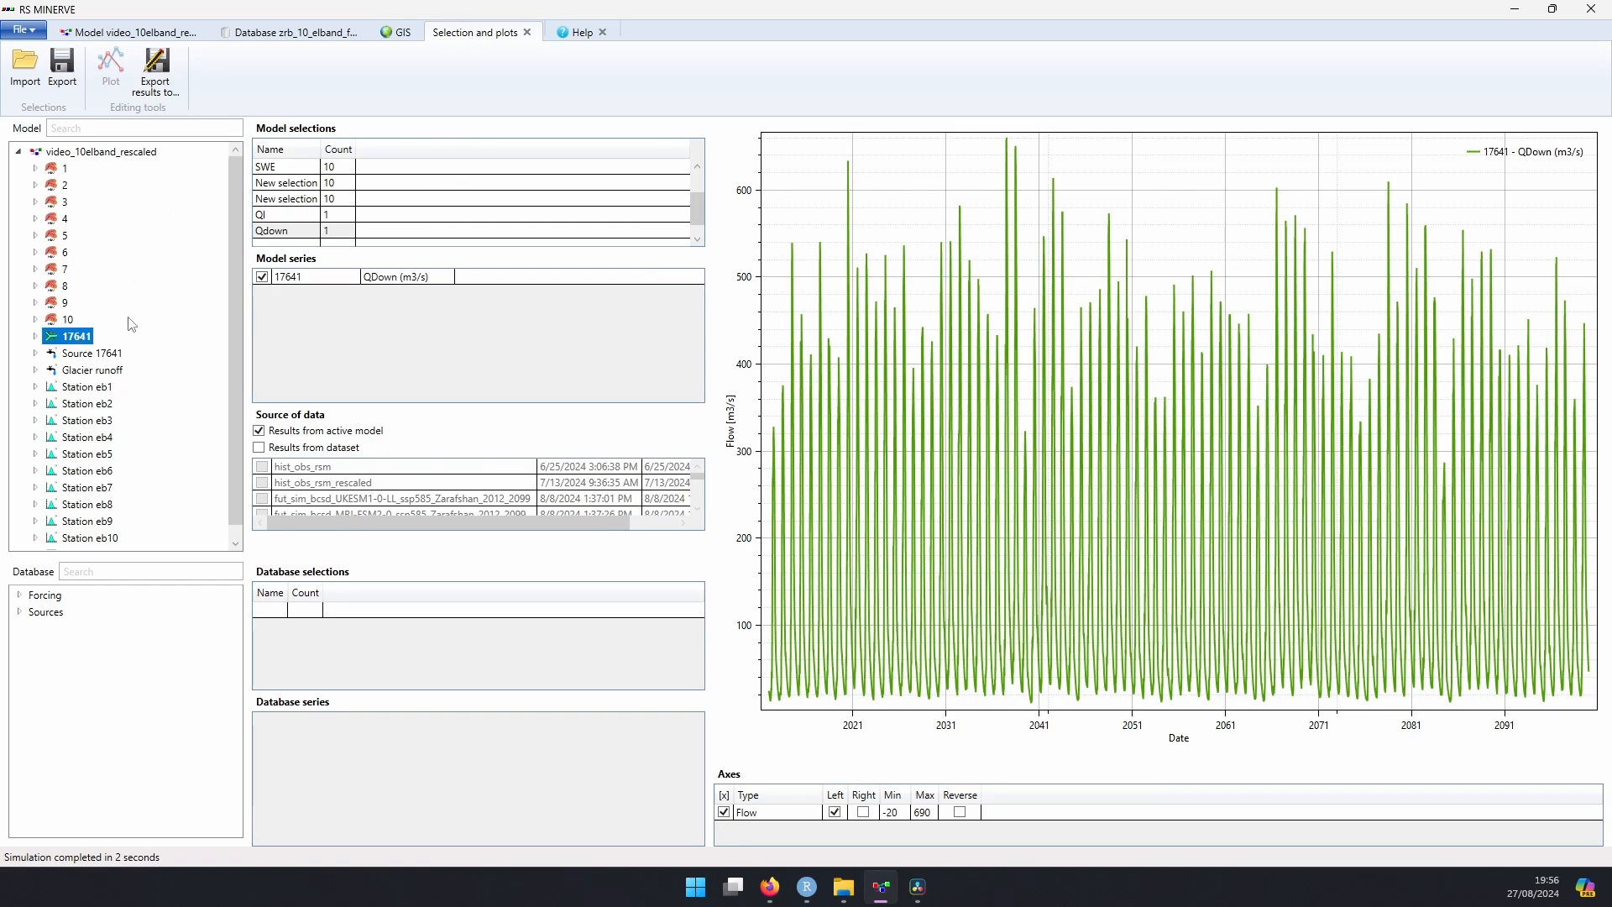
{"action": "scroll", "coordinate": [304, 242], "scroll_direction": "down", "scroll_amount": 1}
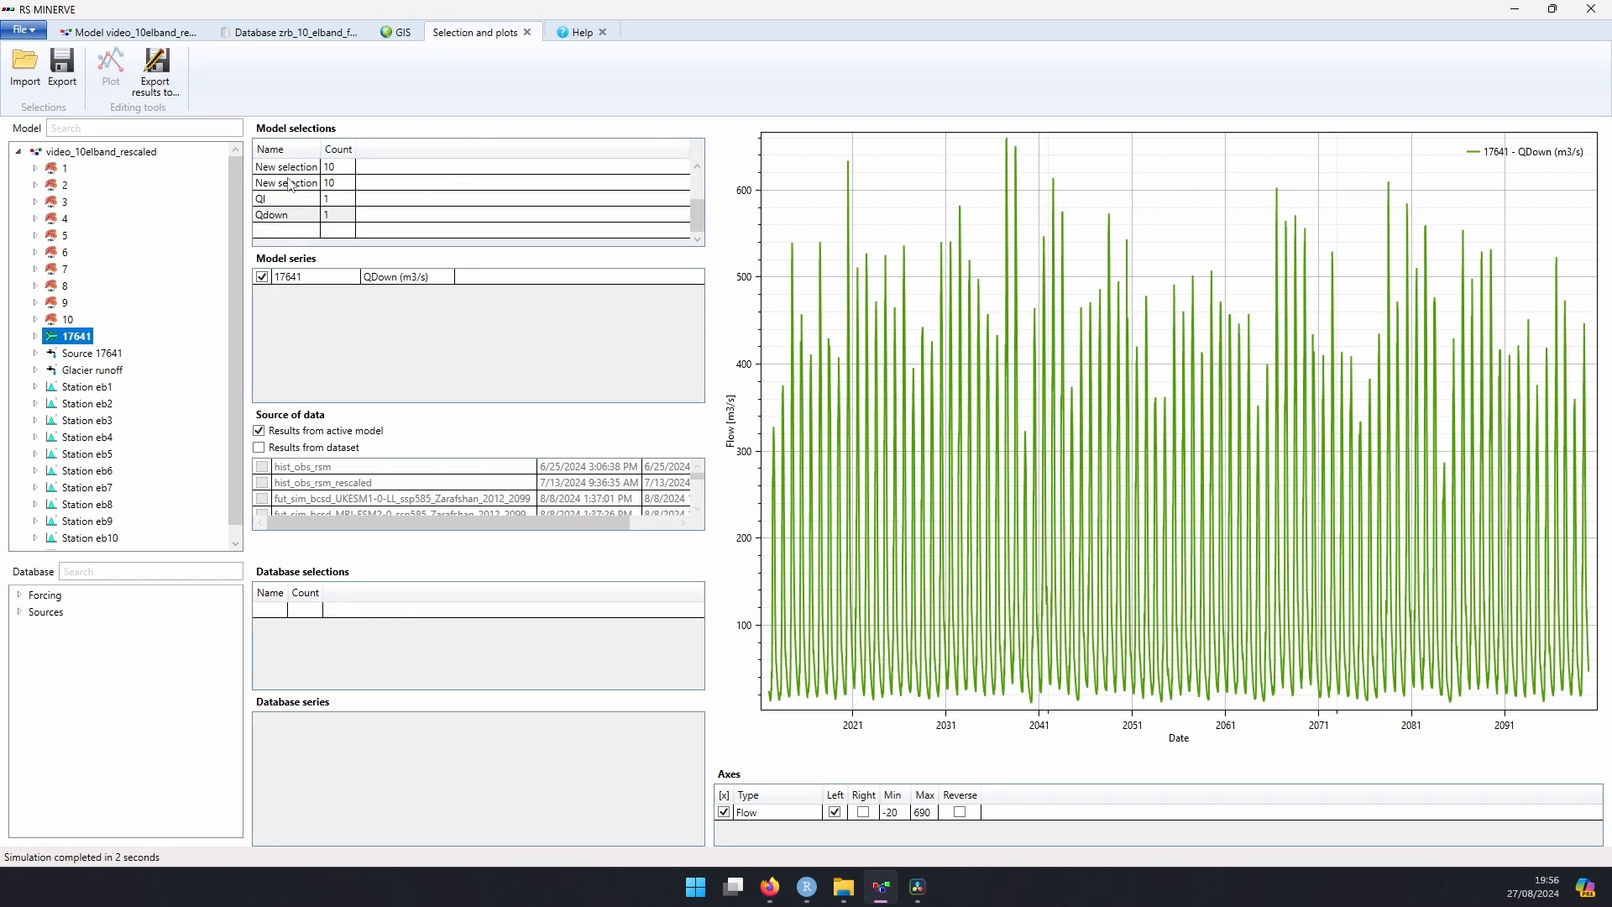
{"action": "left_click", "coordinate": [297, 218]}
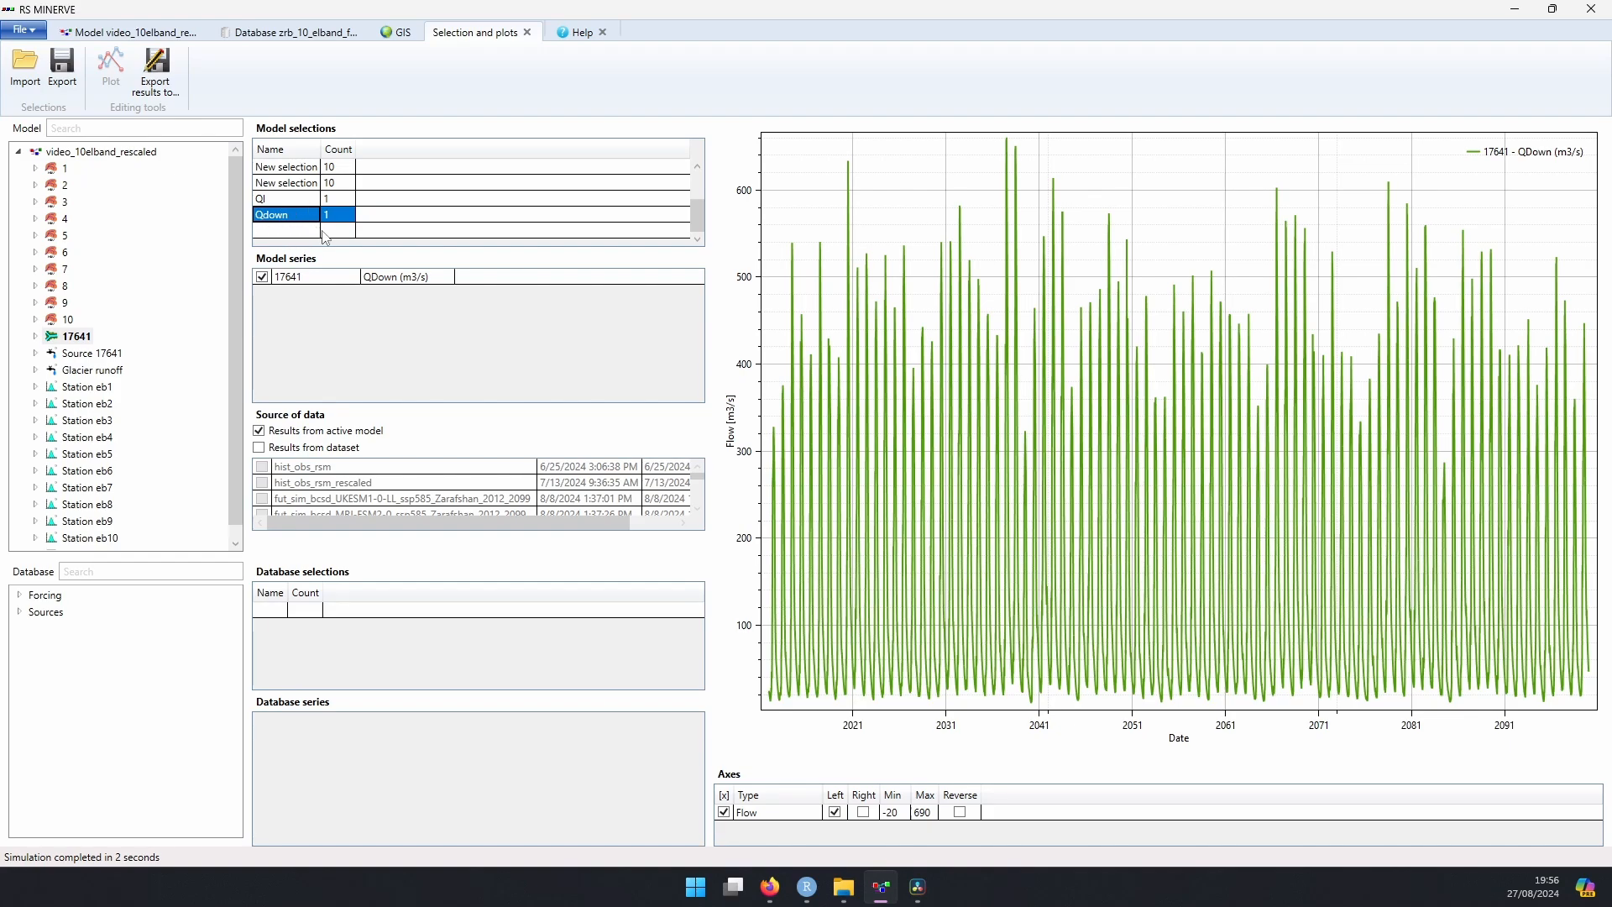
{"action": "scroll", "coordinate": [324, 231], "scroll_direction": "up", "scroll_amount": 2}
{"action": "scroll", "coordinate": [319, 232], "scroll_direction": "down", "scroll_amount": 2}
Step: Create a new model selection named Result
{"action": "left_click", "coordinate": [298, 233]}
{"action": "left_click", "coordinate": [296, 230]}
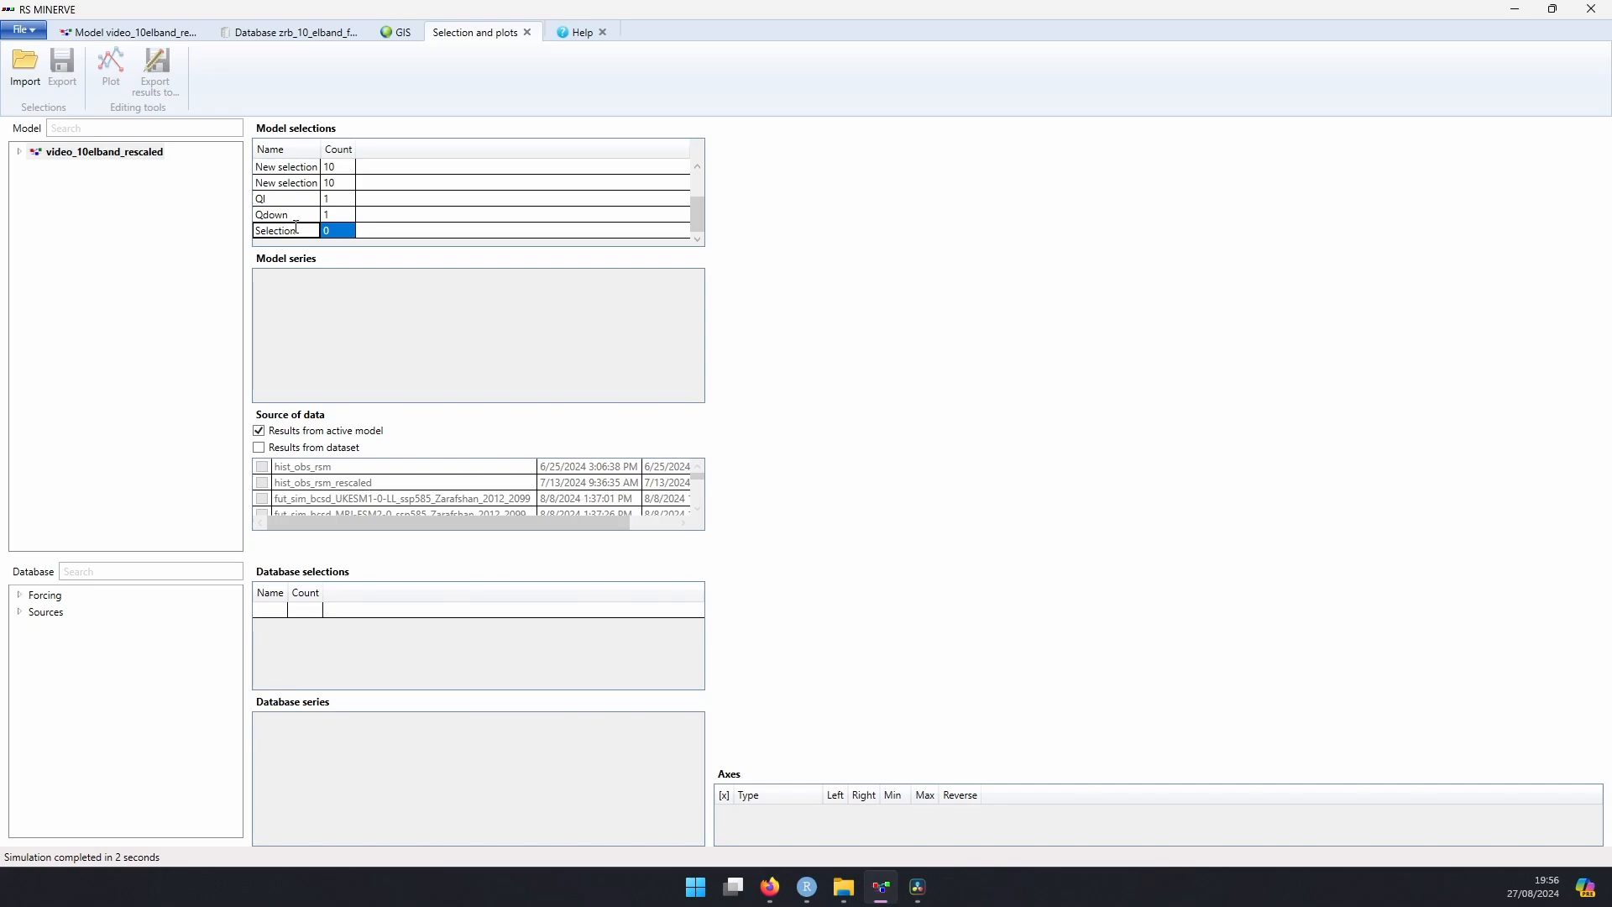
{"action": "double_click", "coordinate": [296, 228]}
{"action": "type", "text": "Result"}
Step: Add the QDown (m3/s) series of junction 17641 to the Result selection and plot it
{"action": "left_click", "coordinate": [32, 154]}
{"action": "left_click", "coordinate": [18, 152]}
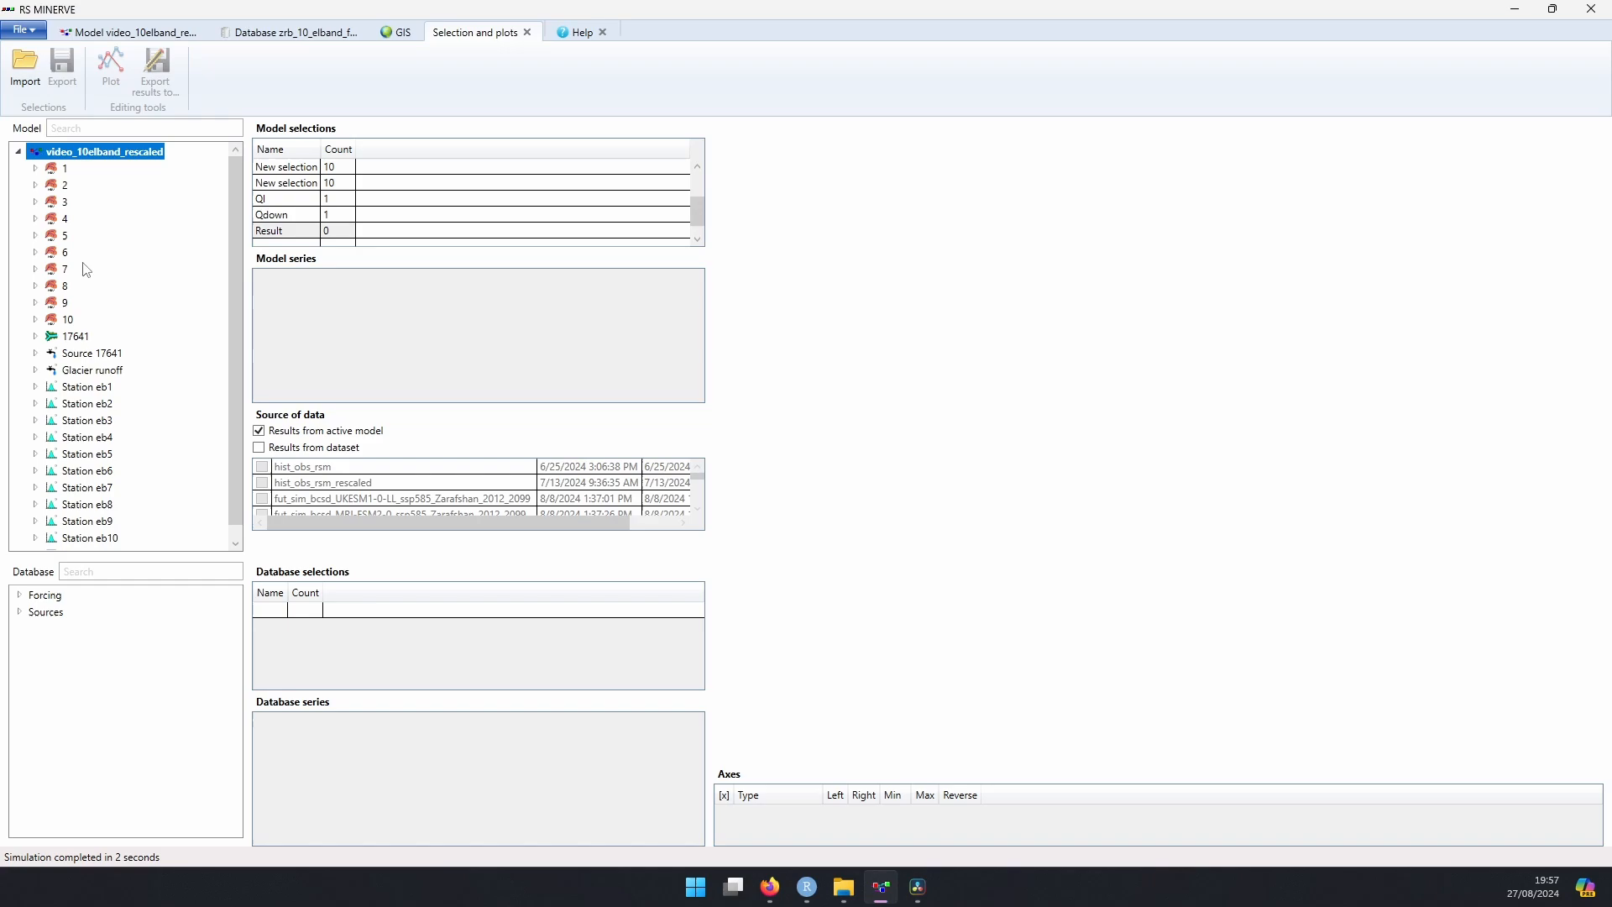
{"action": "left_click", "coordinate": [35, 336]}
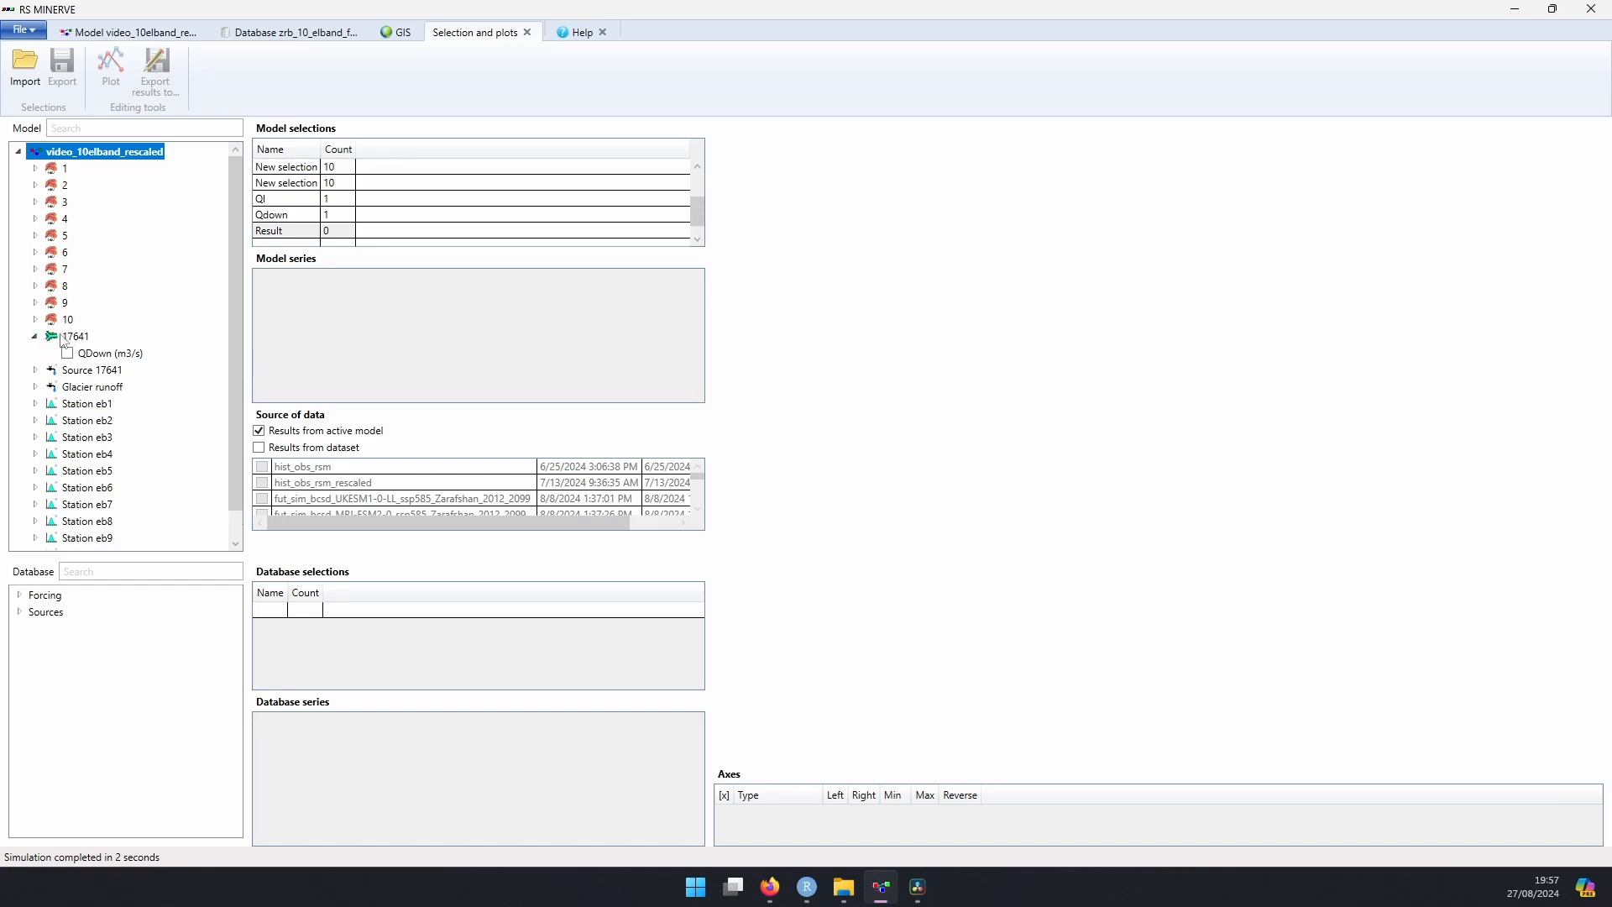
{"action": "left_click", "coordinate": [67, 354]}
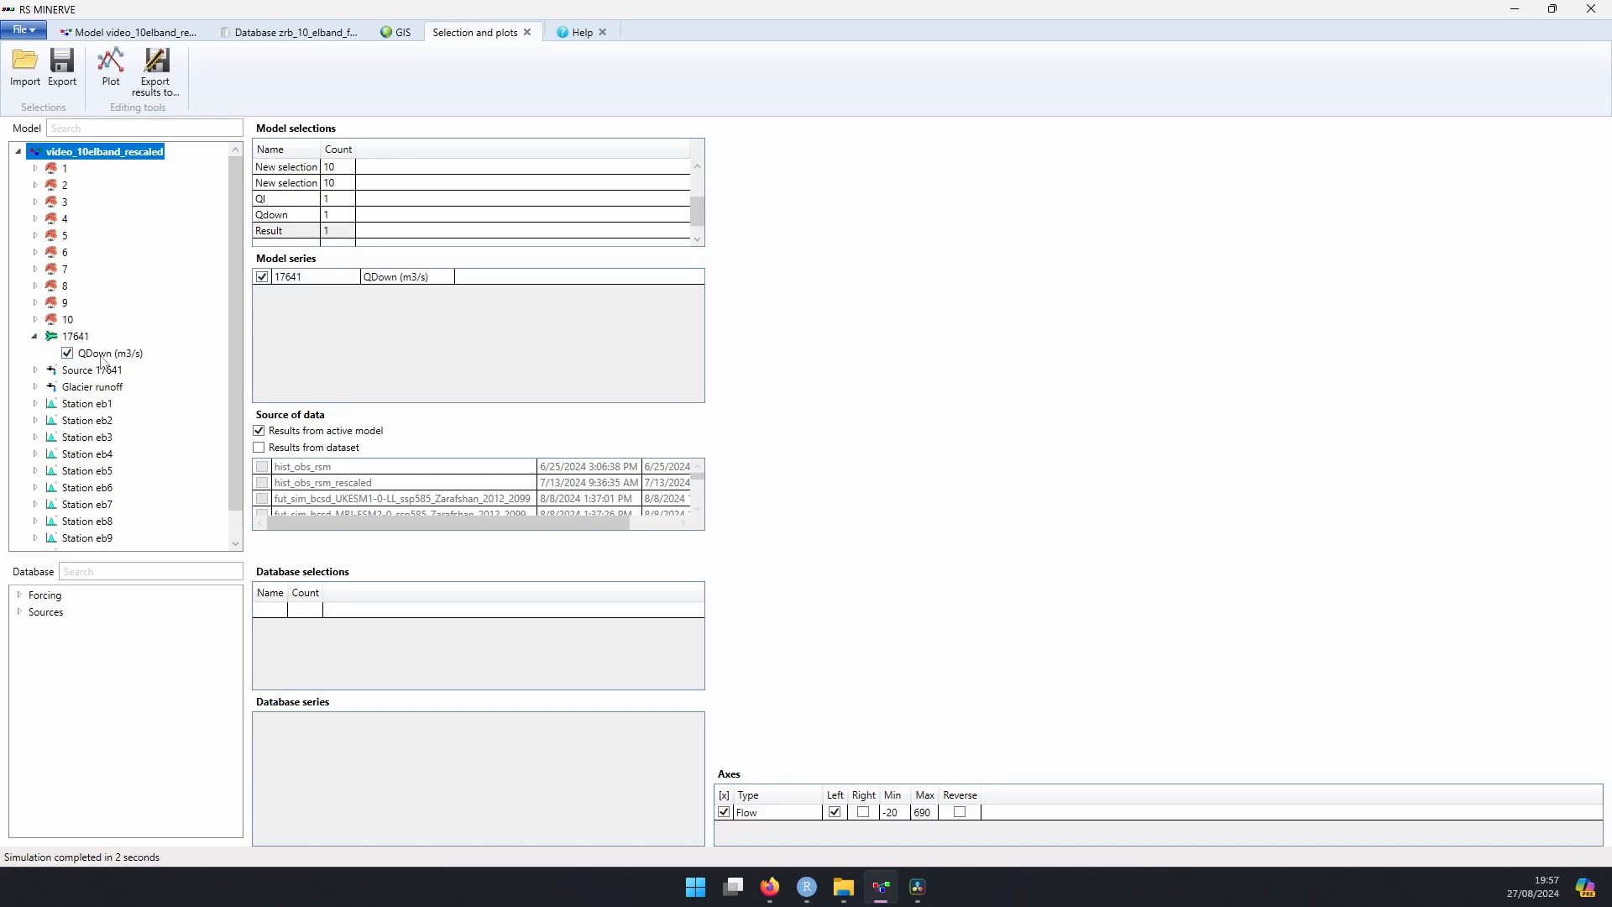
{"action": "left_click", "coordinate": [111, 354]}
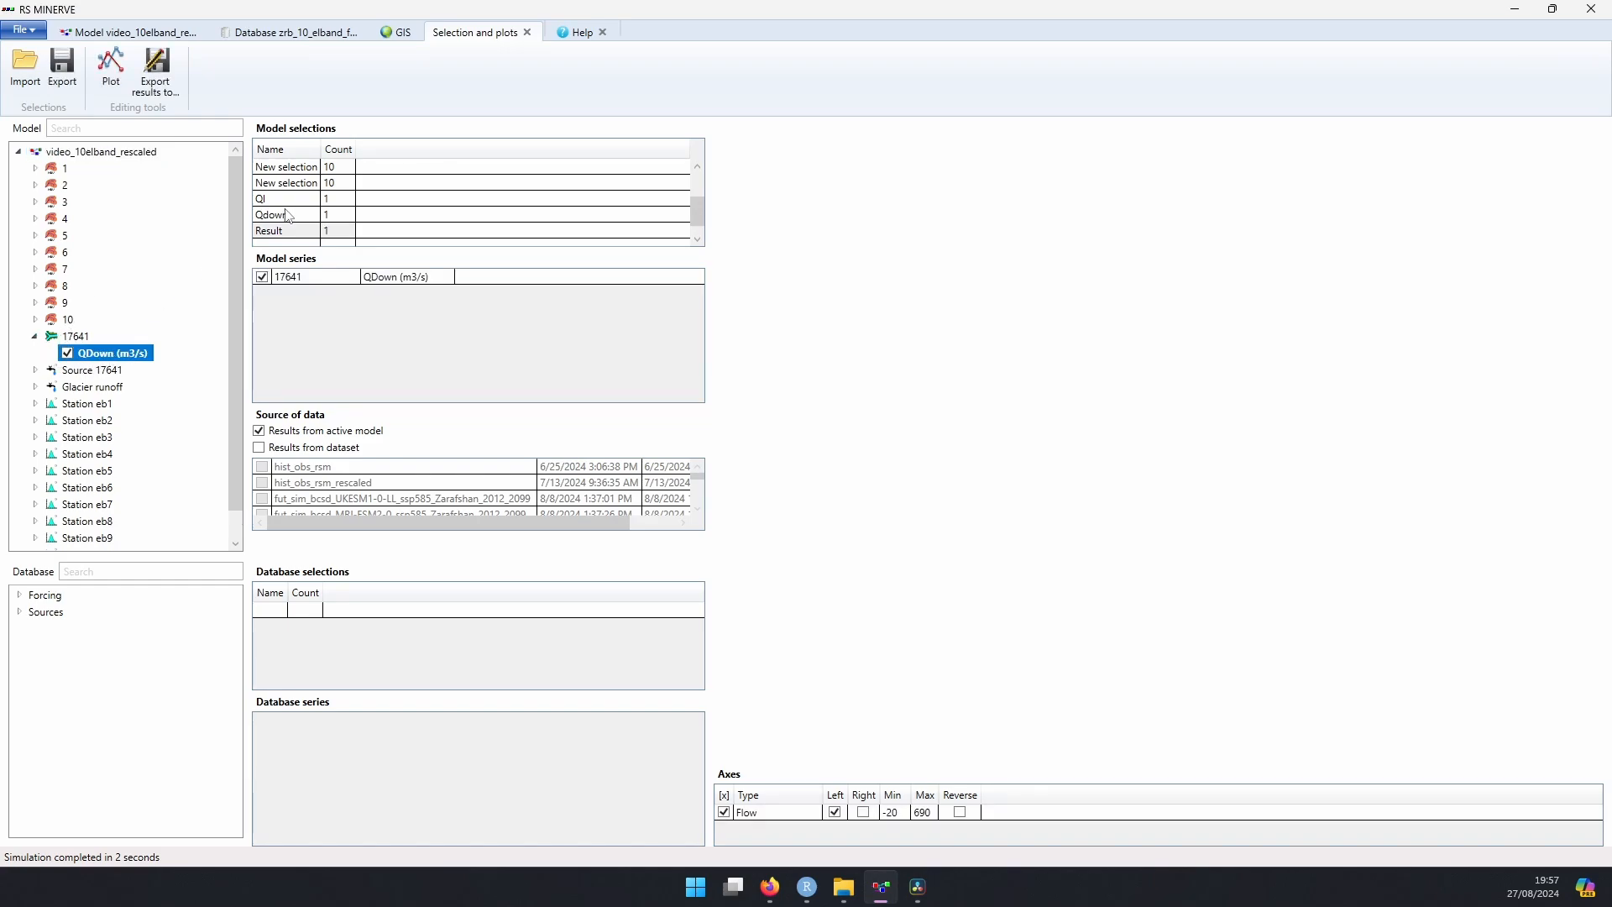
{"action": "left_click", "coordinate": [112, 79]}
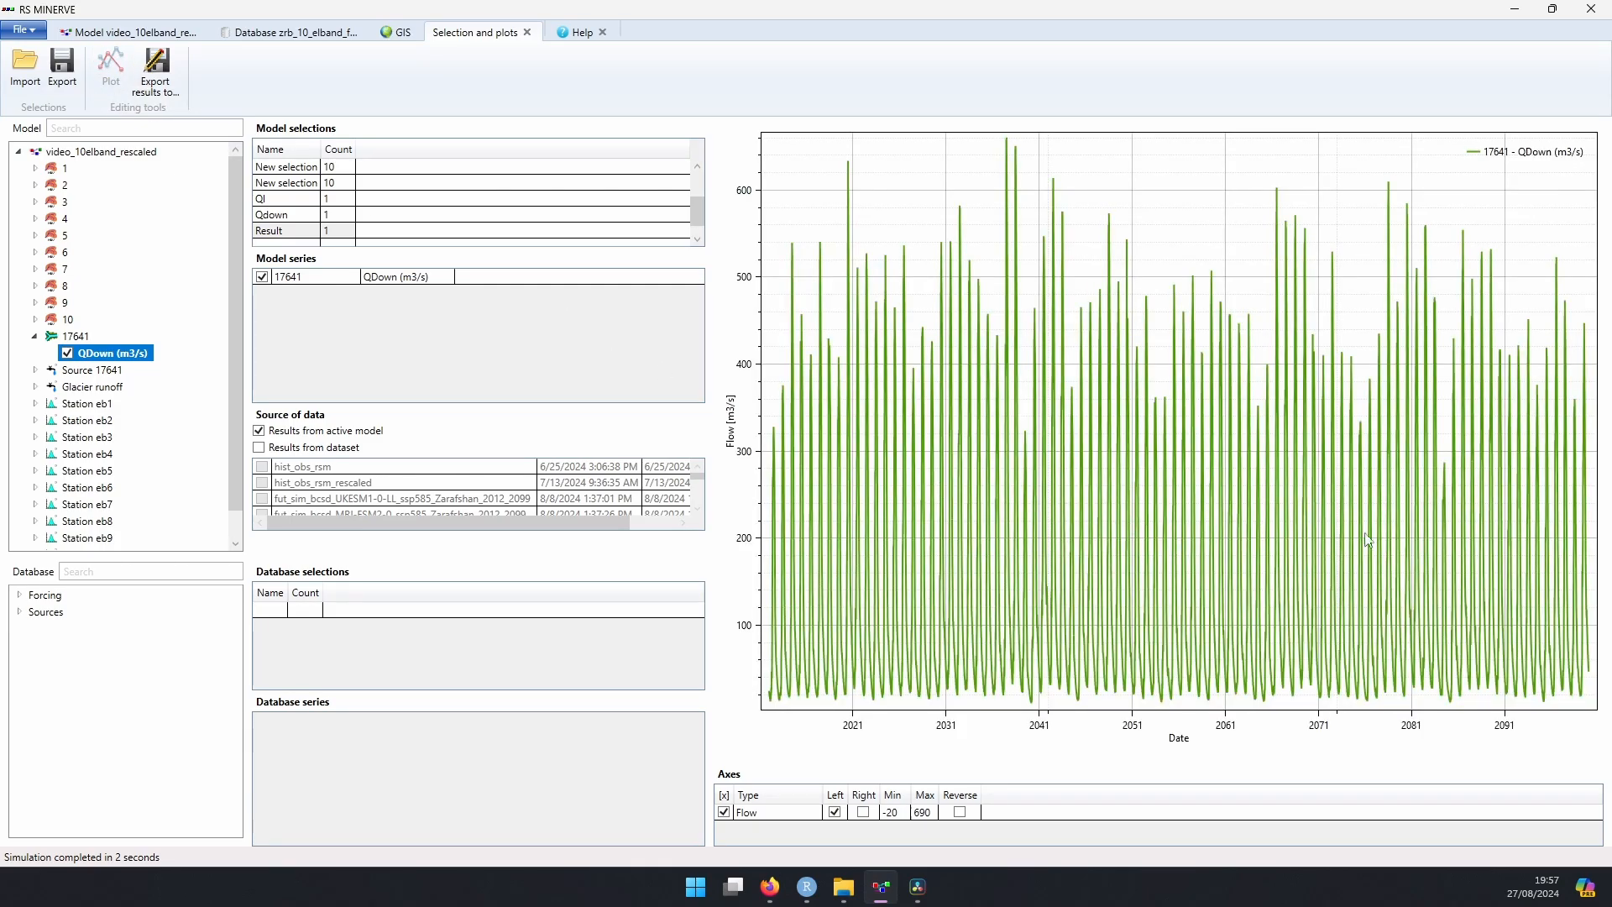
Step: Start exporting the plotted results and create a folder named Results inside Zarafshan > model for the file
{"action": "left_click", "coordinate": [166, 87]}
{"action": "left_click", "coordinate": [251, 67]}
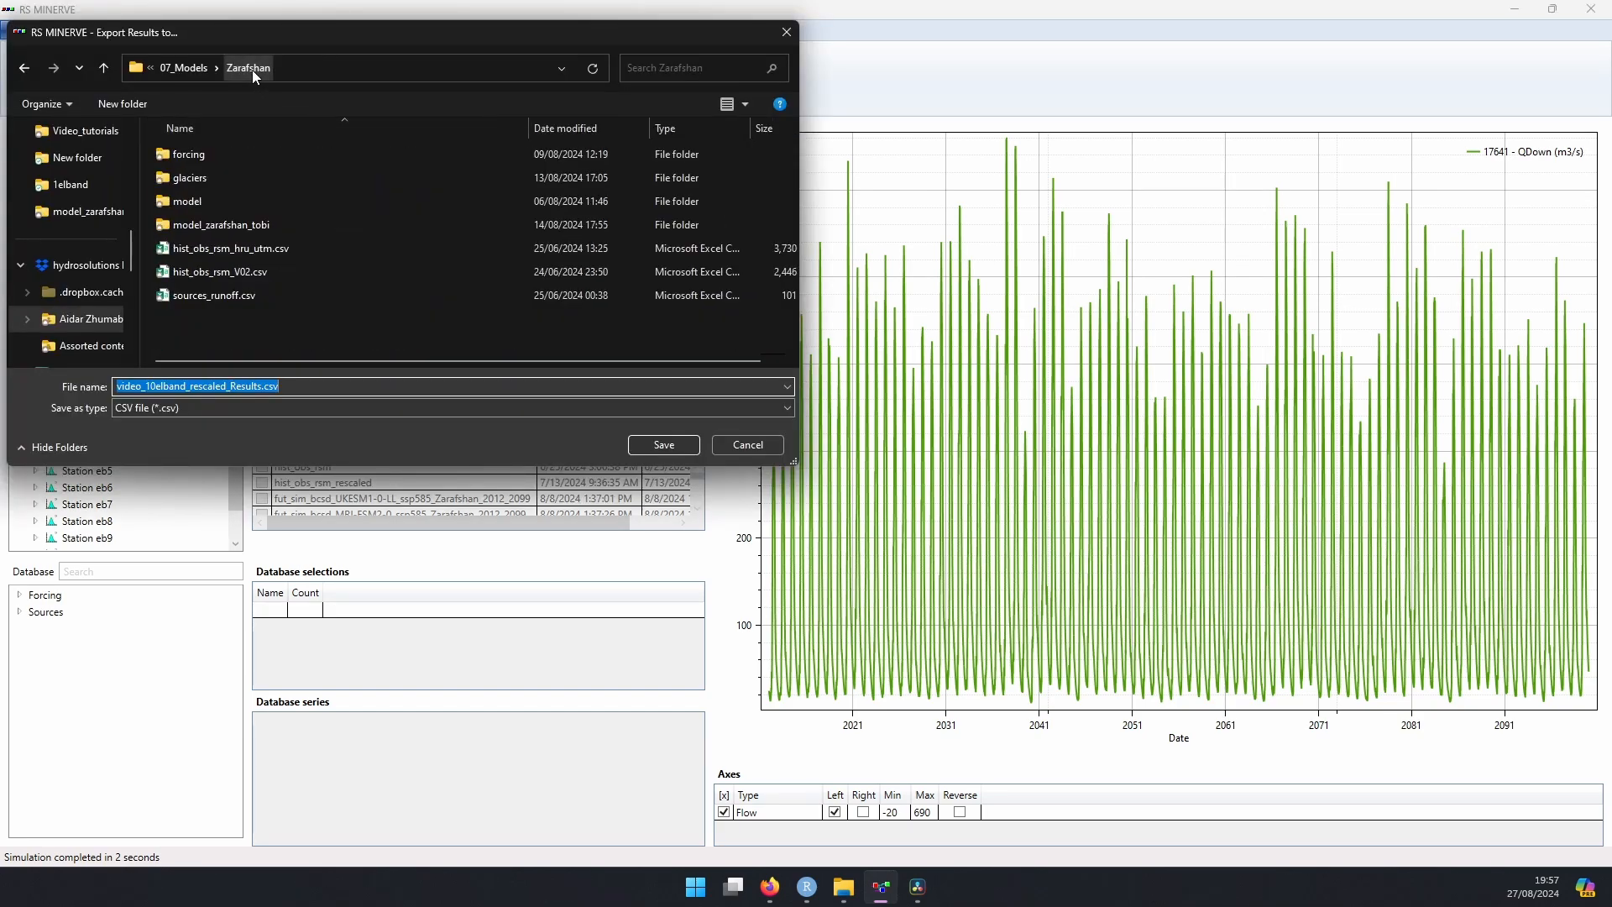
{"action": "double_click", "coordinate": [223, 201]}
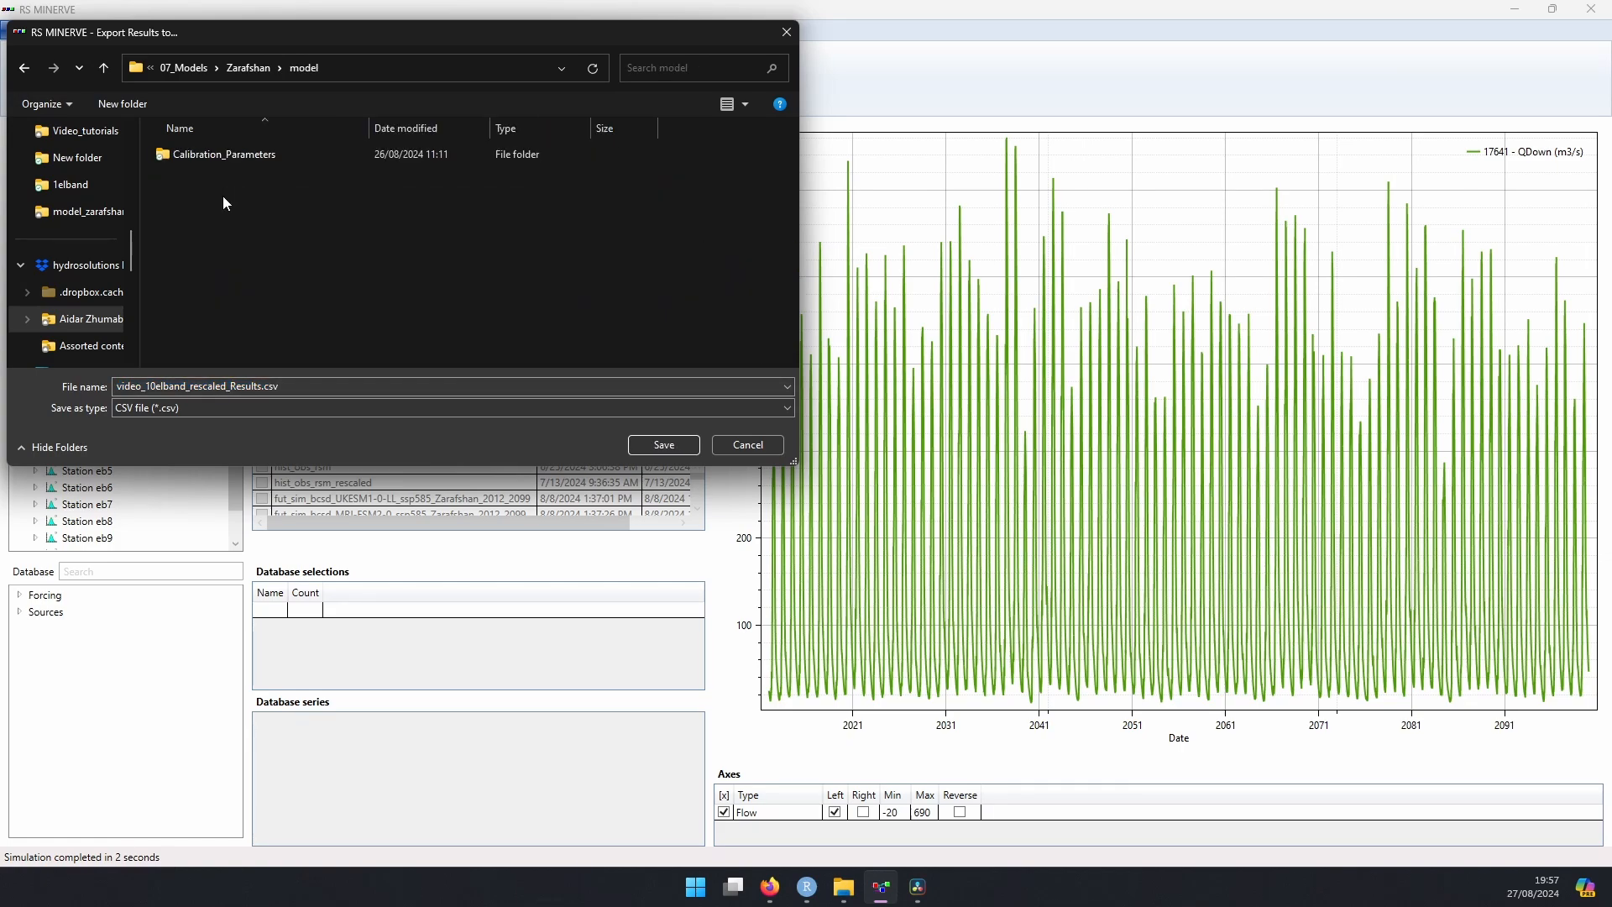
{"action": "right_click", "coordinate": [197, 211]}
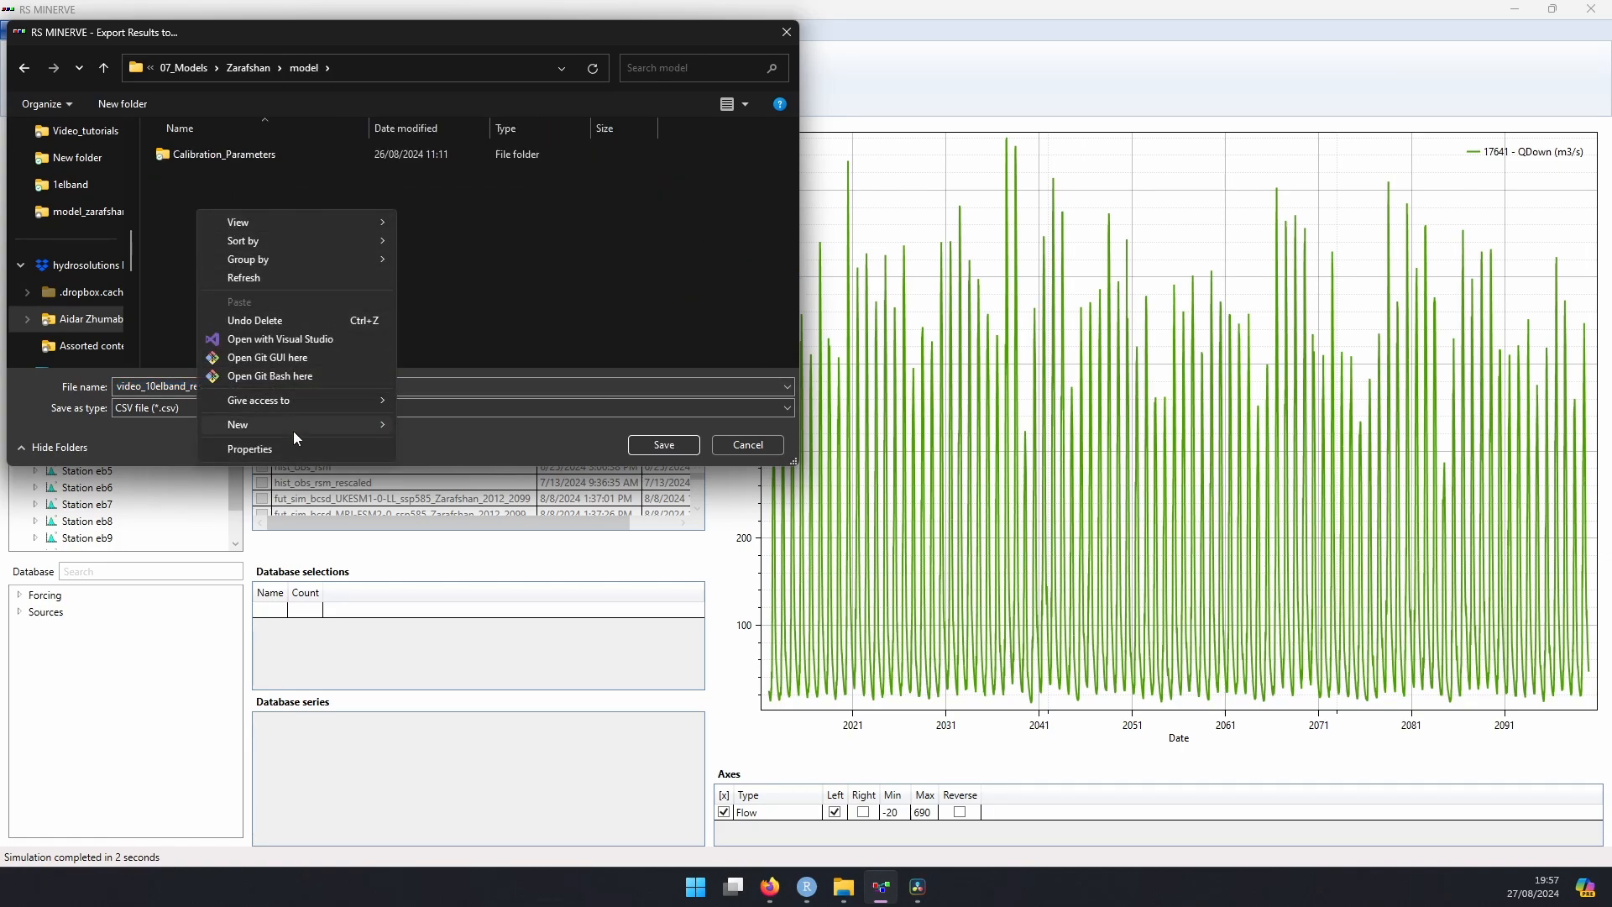
{"action": "mouse_move", "coordinate": [303, 426]}
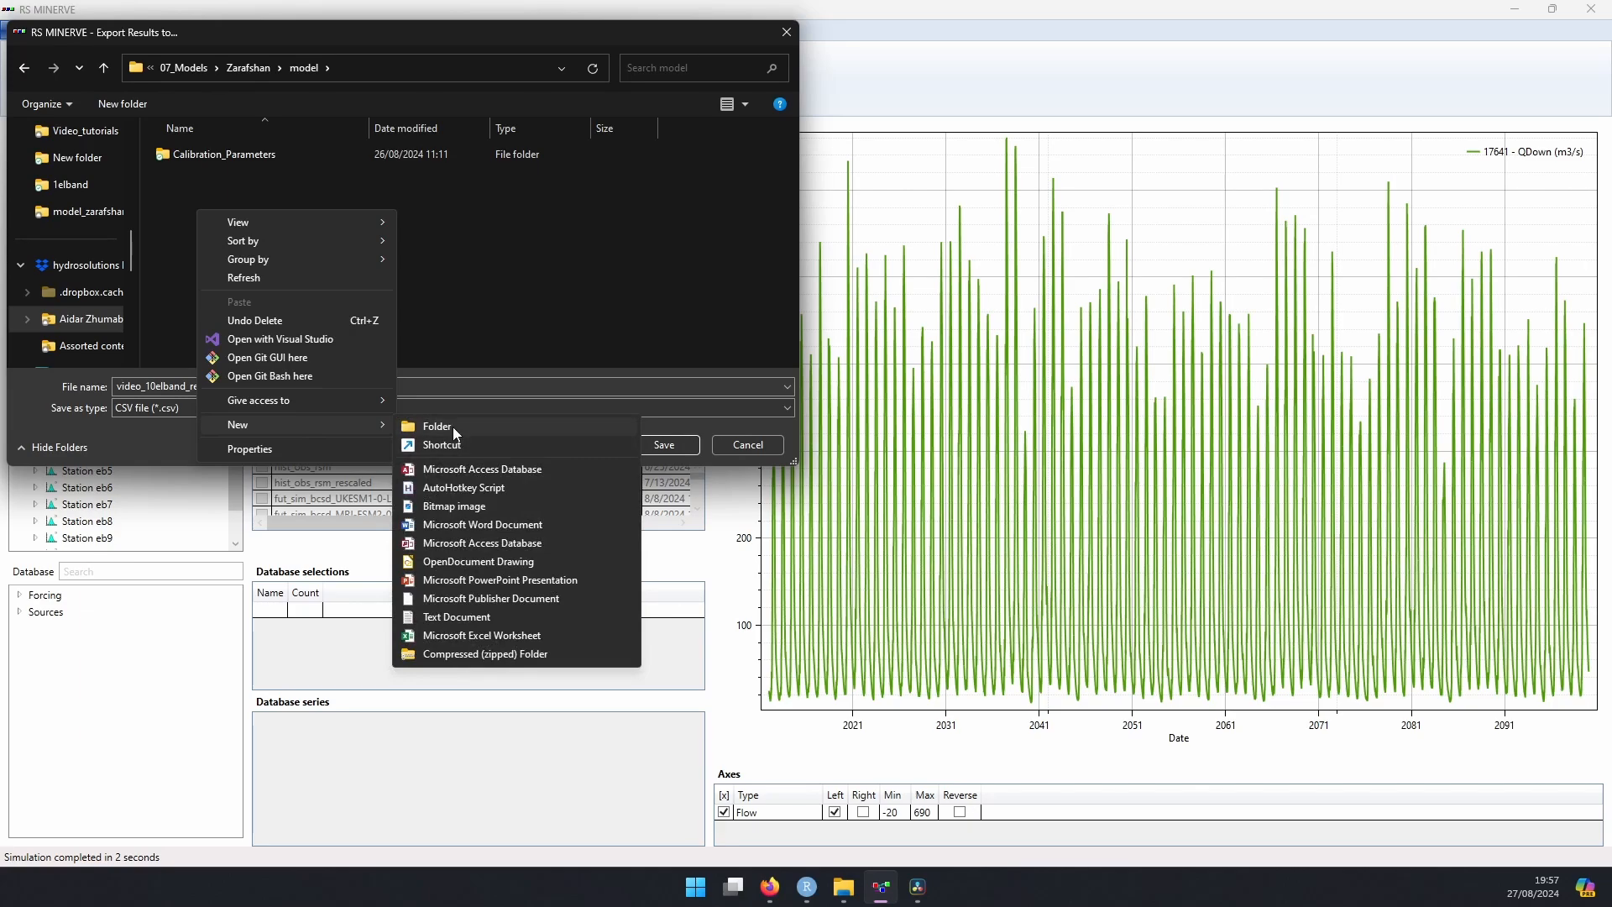
{"action": "left_click", "coordinate": [452, 427]}
{"action": "type", "text": "Results"}
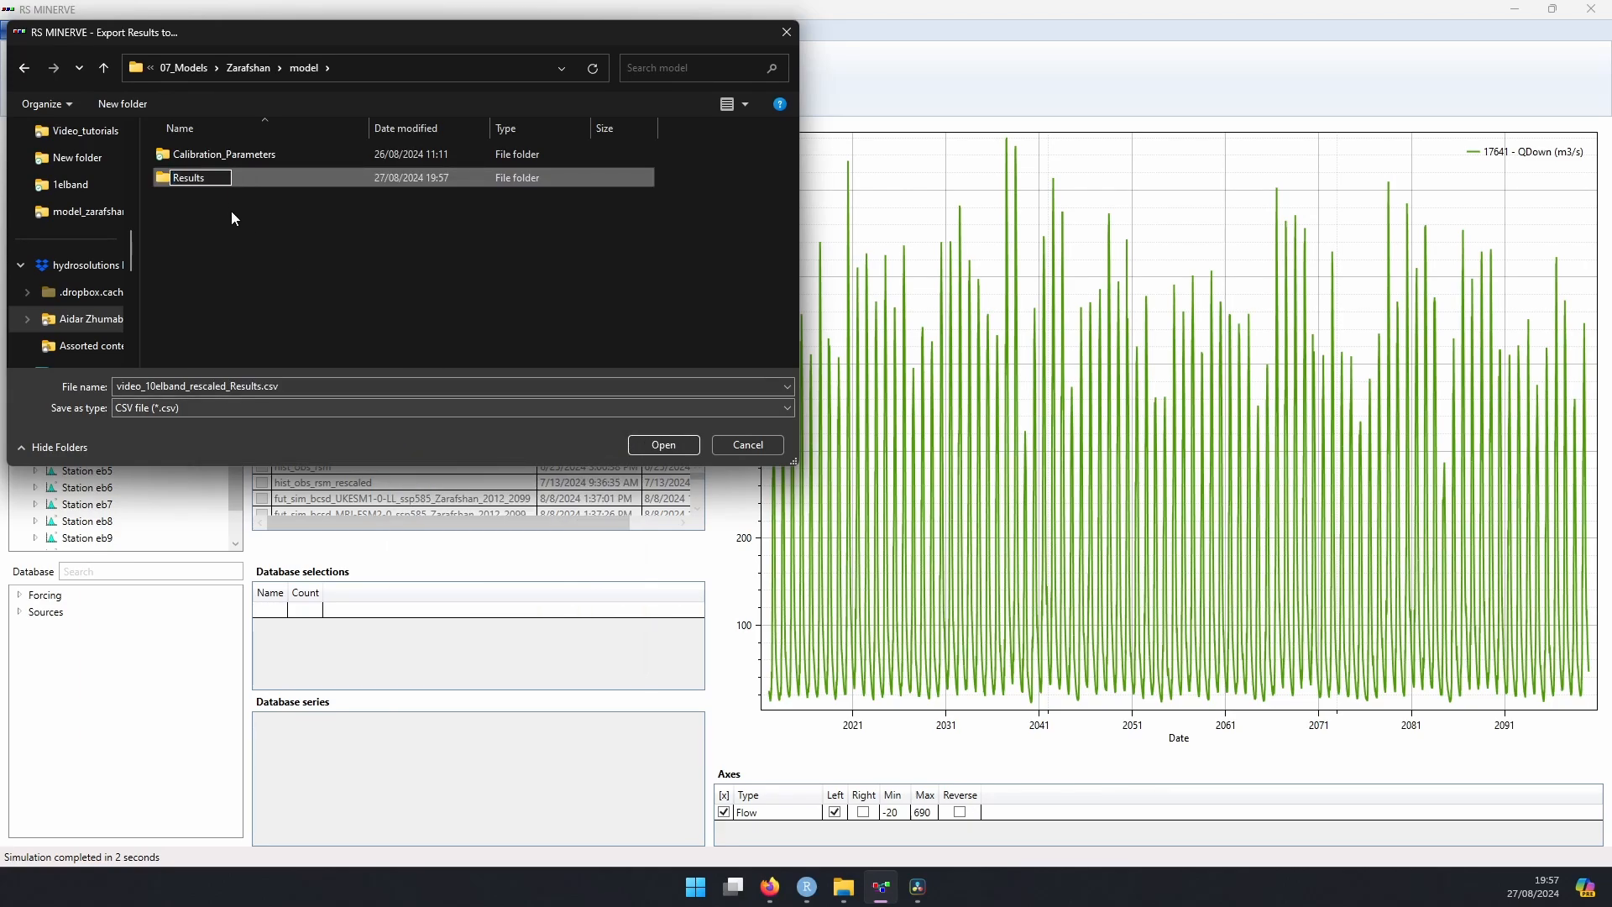
{"action": "key", "text": "Return"}
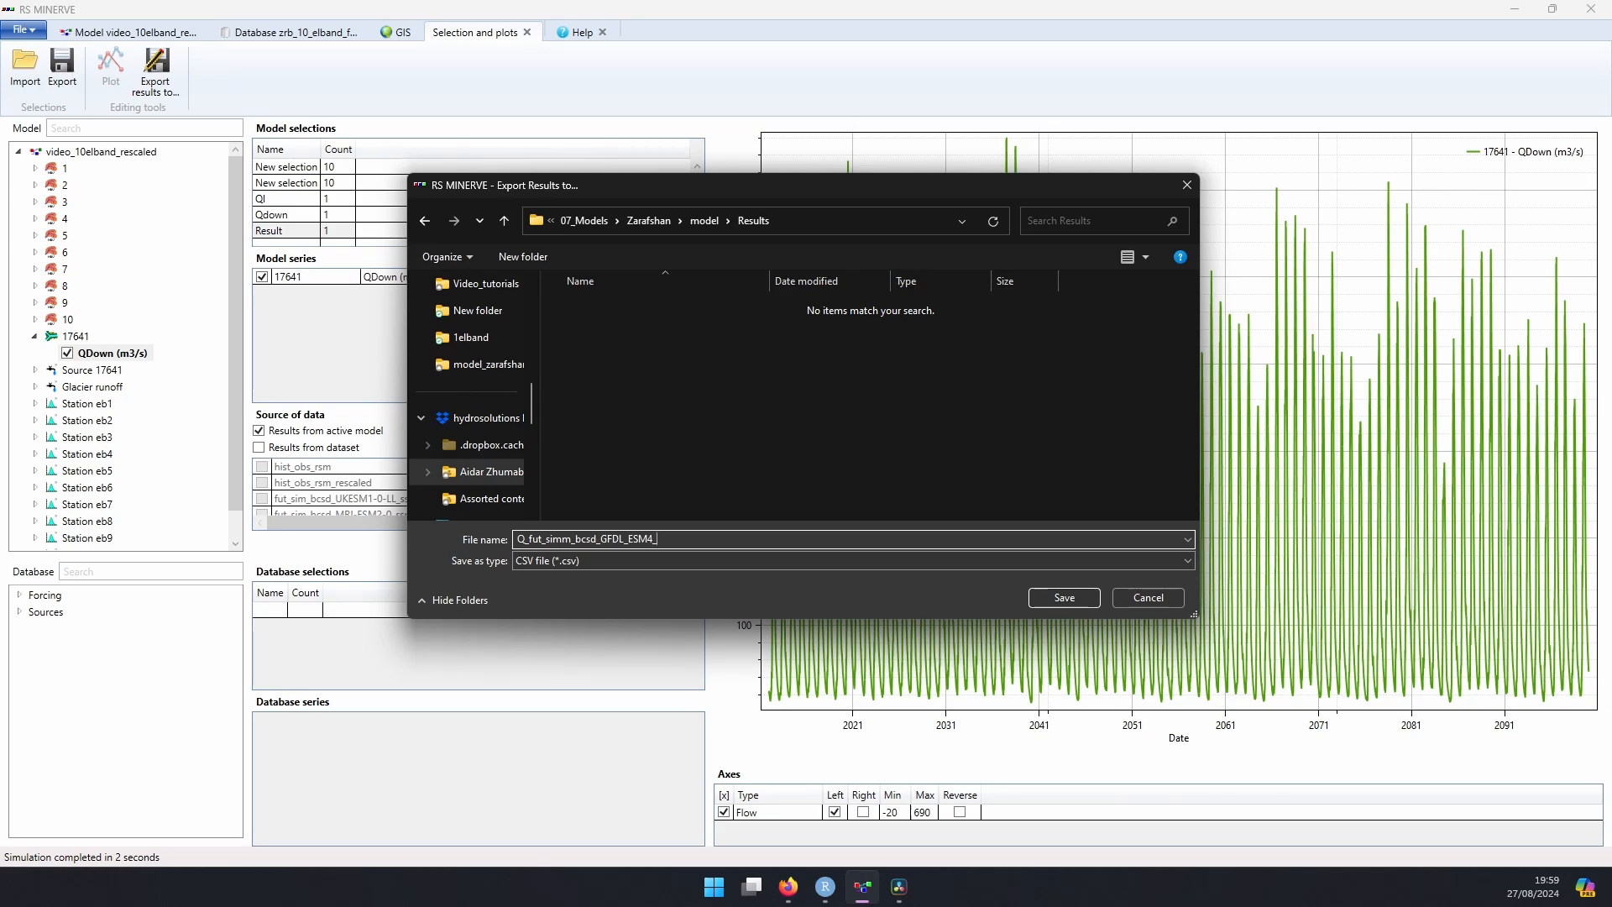
Step: Save the results as Q_fut_simm_bcsd_GFDL_ESM4_ssp126_Zarafshan_2012_2099 in CSV format and open the exported file in Excel to inspect it
{"action": "type", "text": "p"}
{"action": "type", "text": "126_Zarafshan_2012_209"}
{"action": "type", "text": "99"}
{"action": "left_click", "coordinate": [1064, 598]}
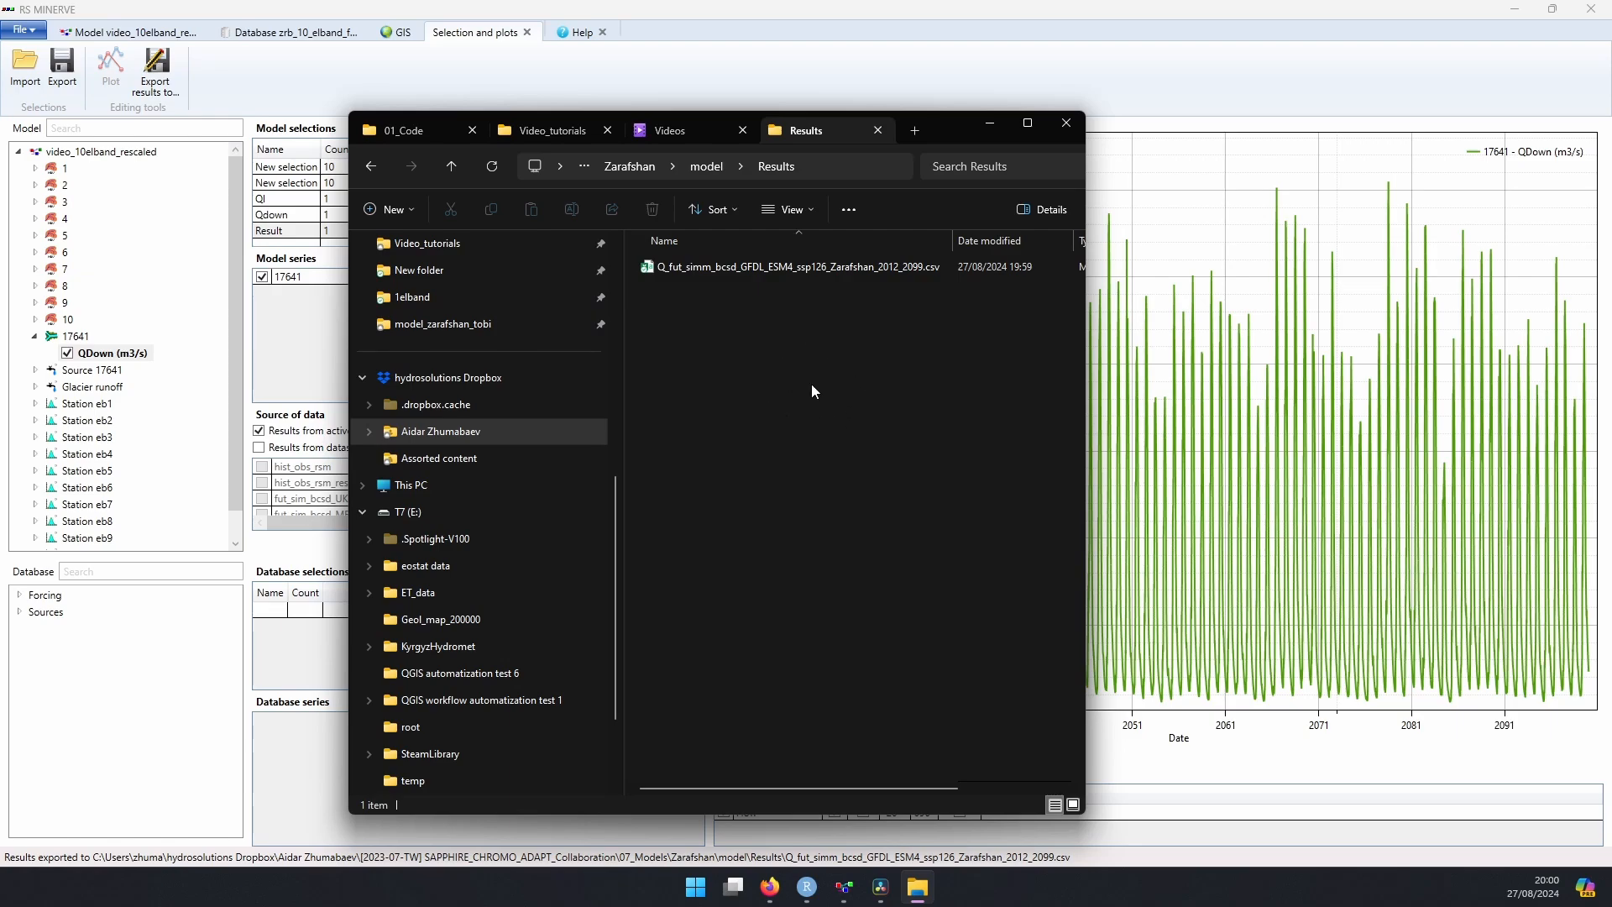
{"action": "left_click", "coordinate": [697, 270]}
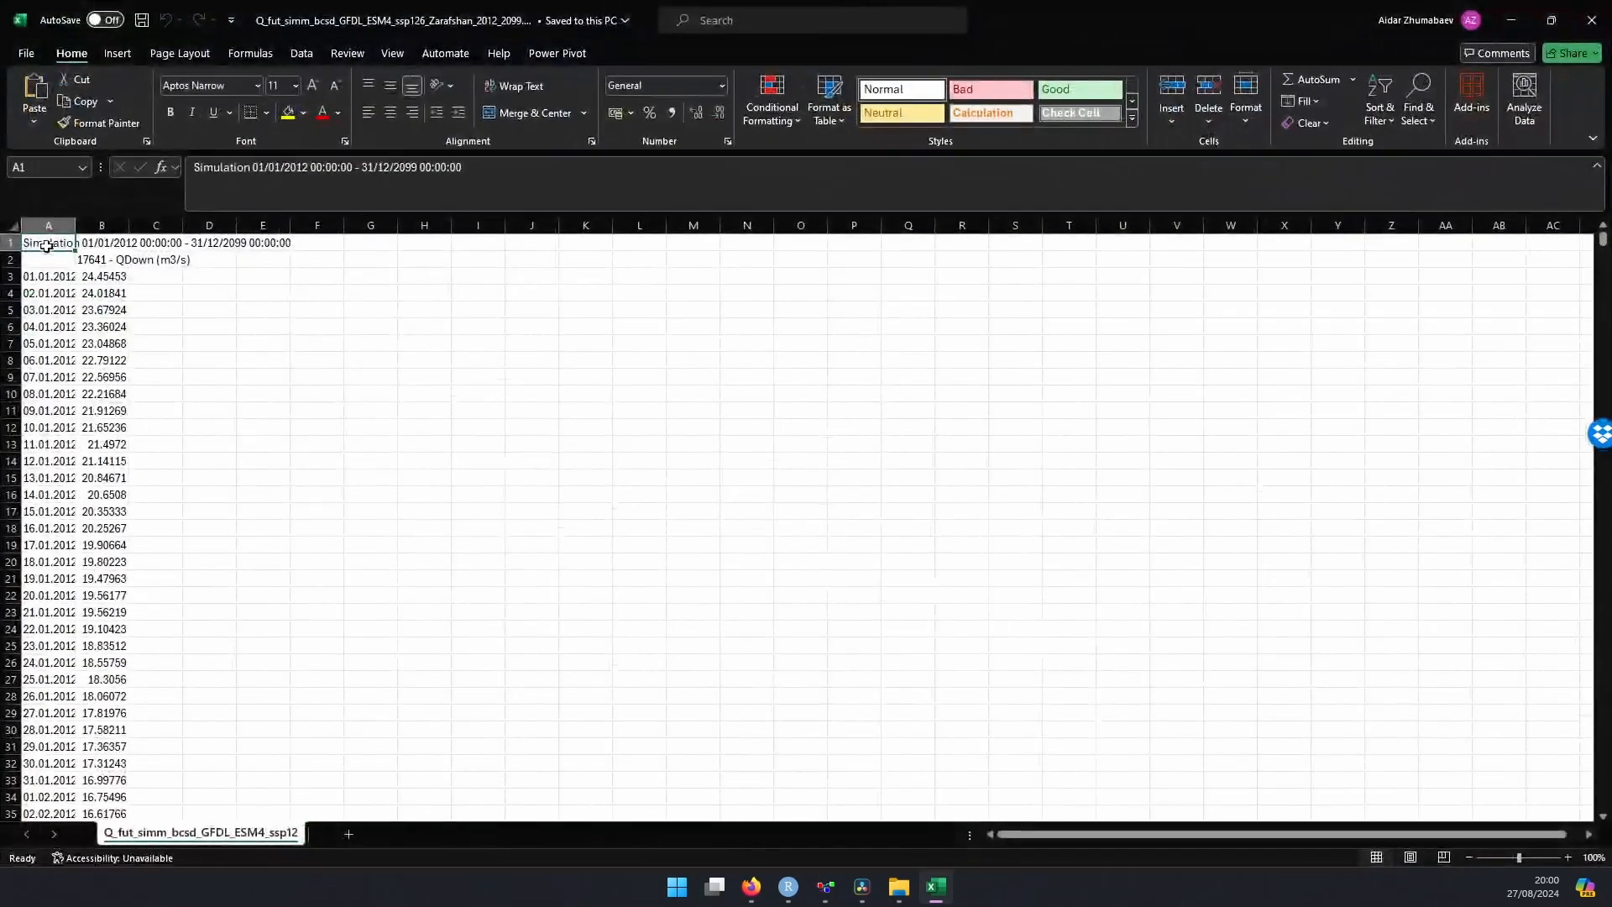
{"action": "mouse_move", "coordinate": [130, 226]}
{"action": "left_mouse_down"}
{"action": "mouse_move", "coordinate": [173, 226]}
{"action": "mouse_move", "coordinate": [108, 226]}
{"action": "mouse_move", "coordinate": [132, 225]}
{"action": "left_mouse_up"}
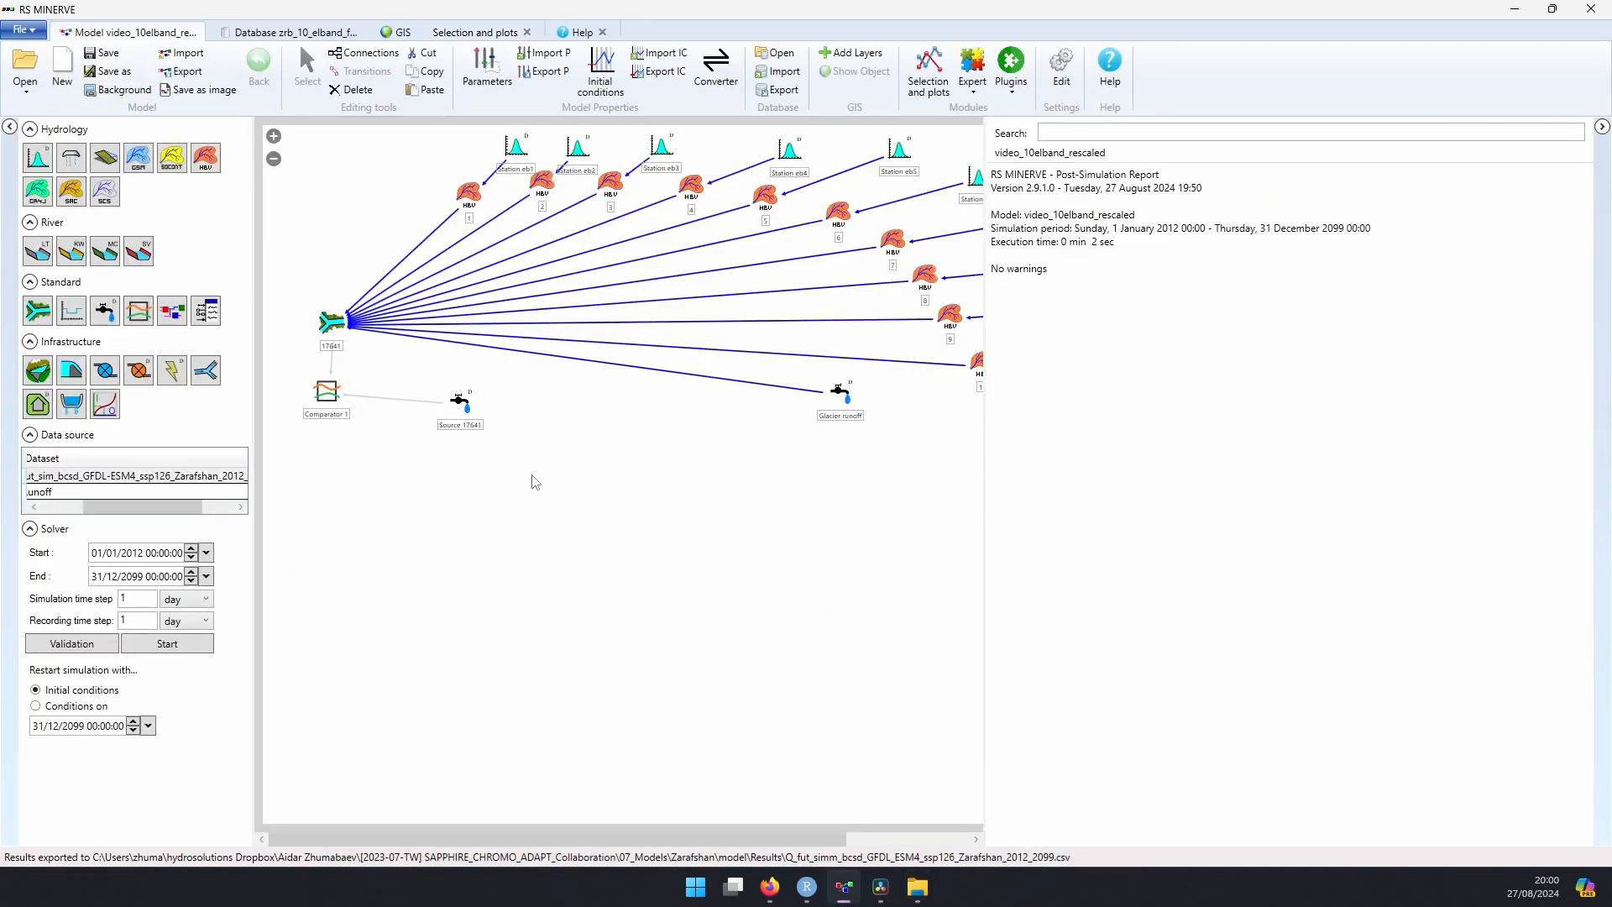
Step: Switch the dataset to fut_sim_bcsd_IPSL-CM6A-LR_ssp126_Zarafshan_2012_2099, run the simulation and check the Glacier runoff source's series
{"action": "left_click", "coordinate": [137, 477]}
{"action": "left_click", "coordinate": [137, 477]}
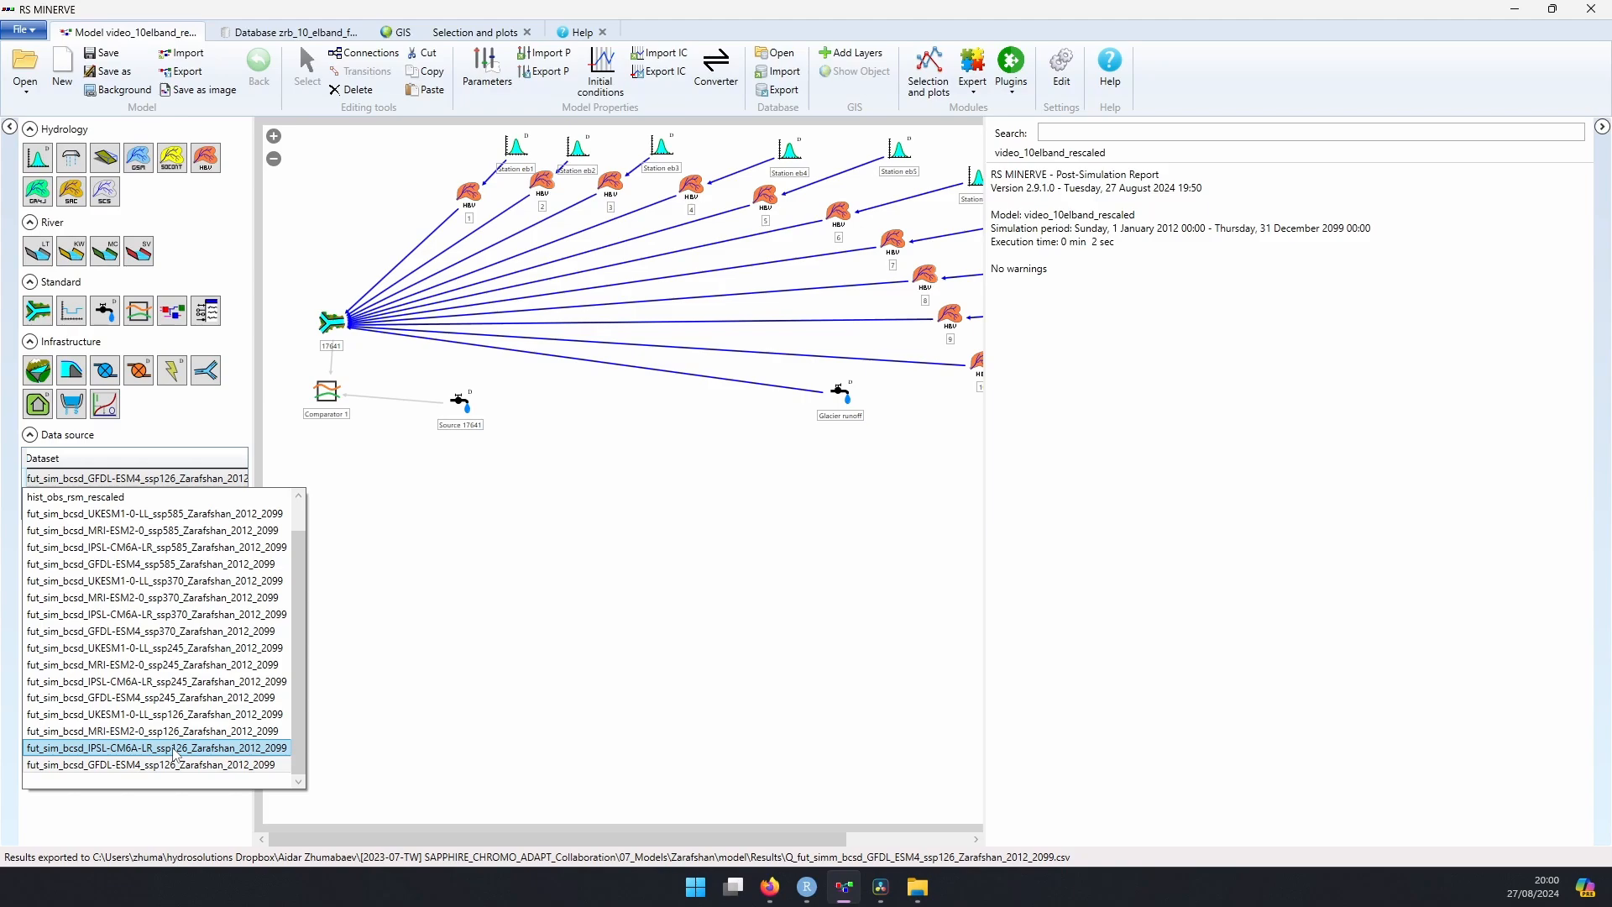
{"action": "left_click", "coordinate": [174, 747]}
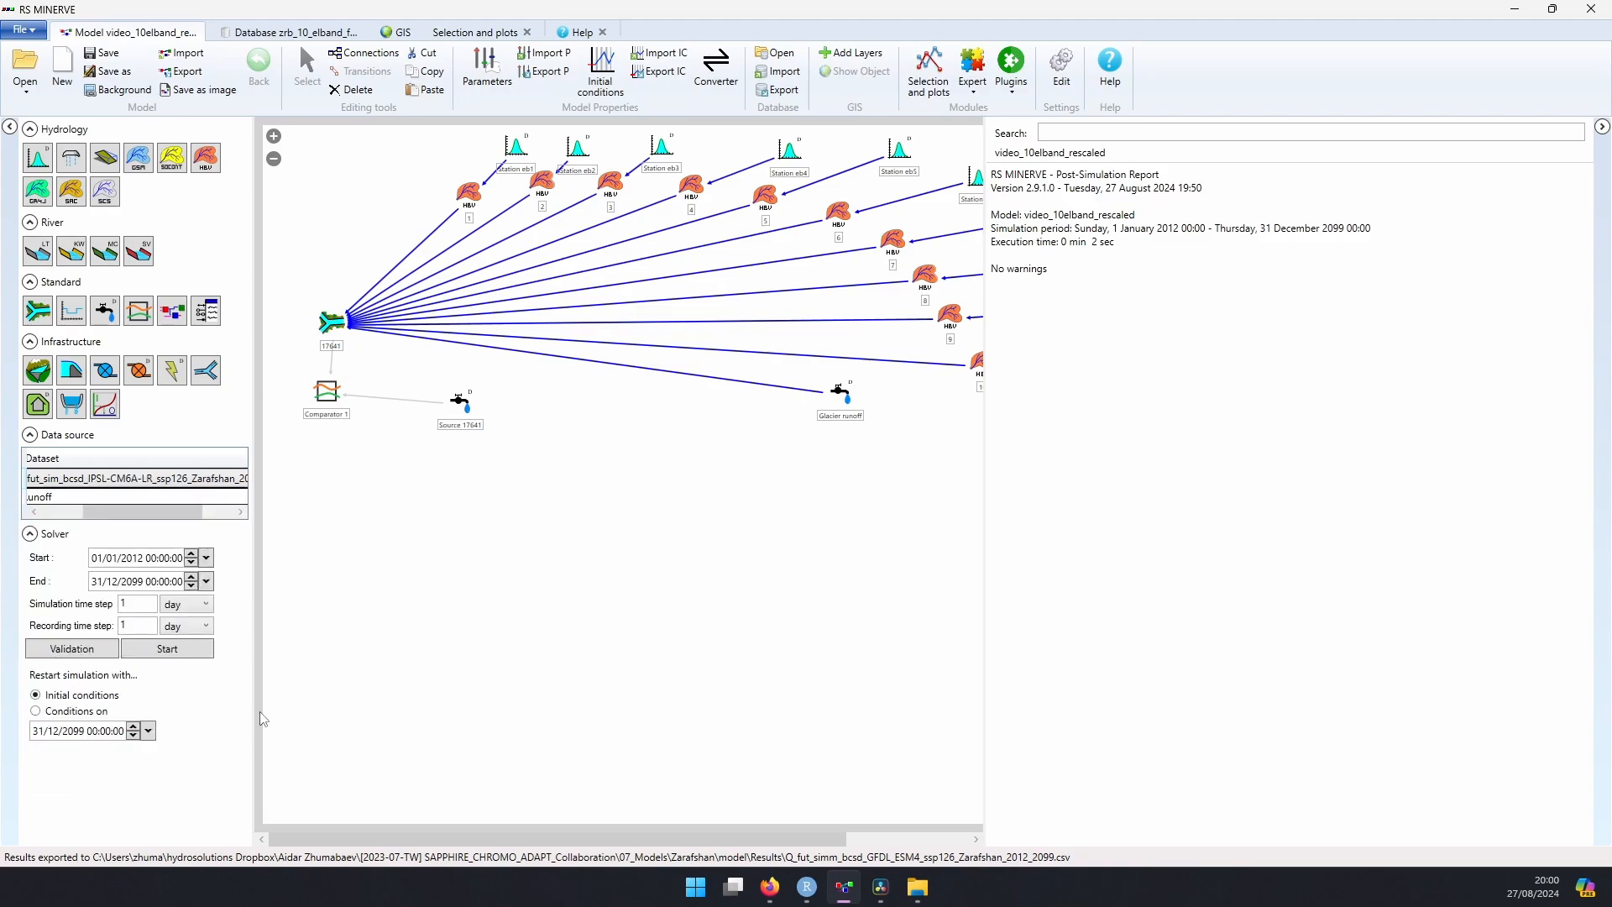
{"action": "left_click", "coordinate": [99, 659]}
{"action": "left_click", "coordinate": [150, 647]}
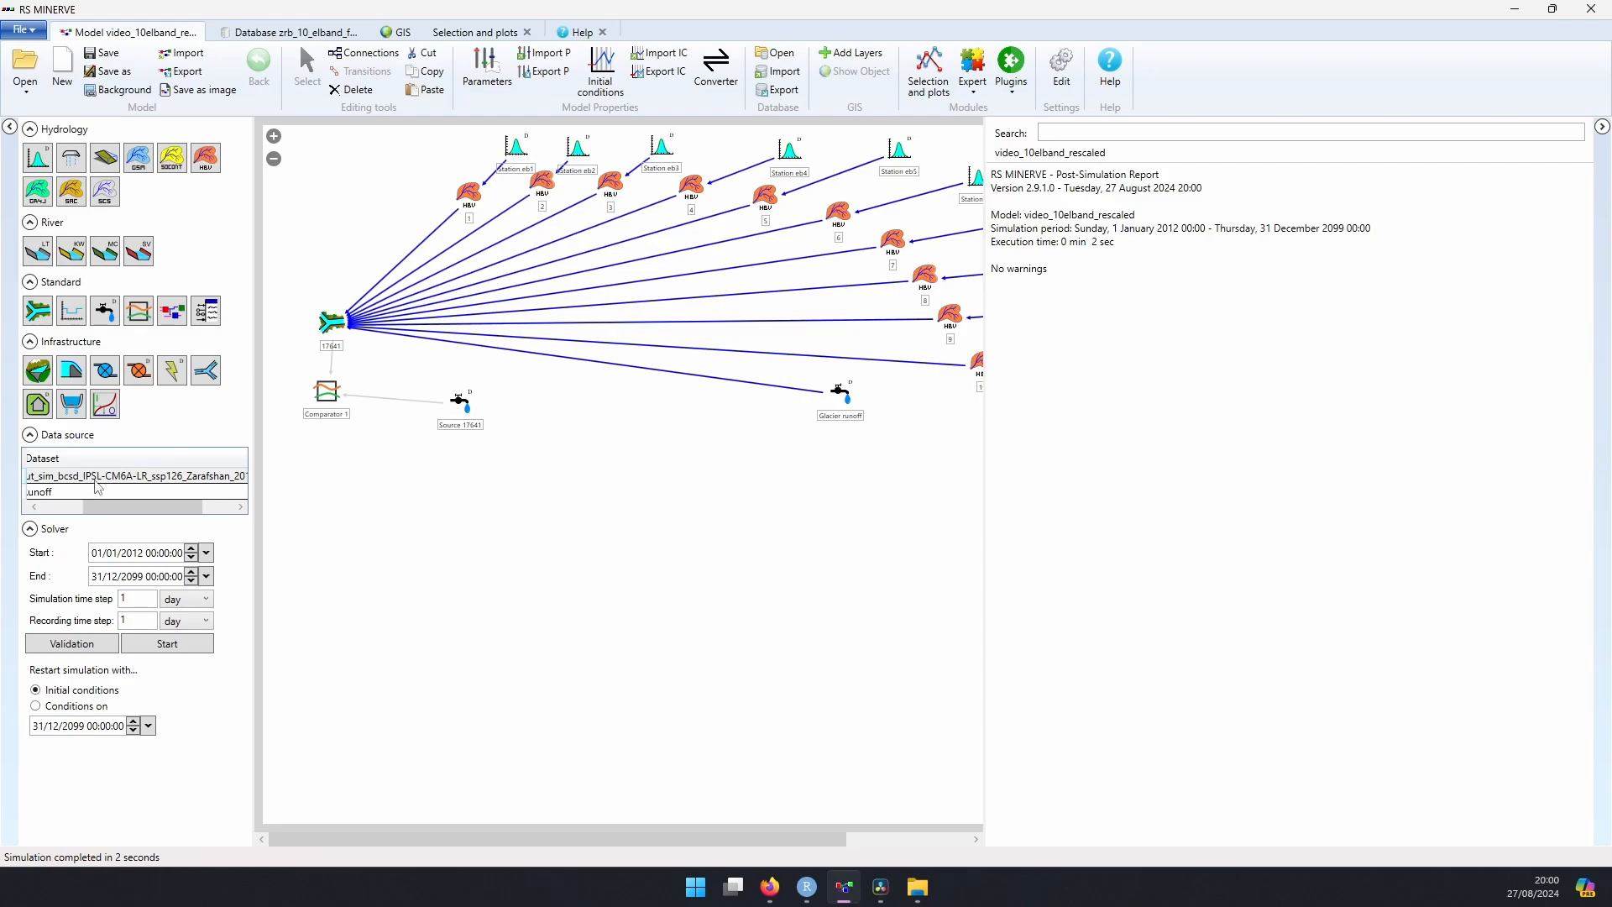
{"action": "left_click", "coordinate": [839, 393]}
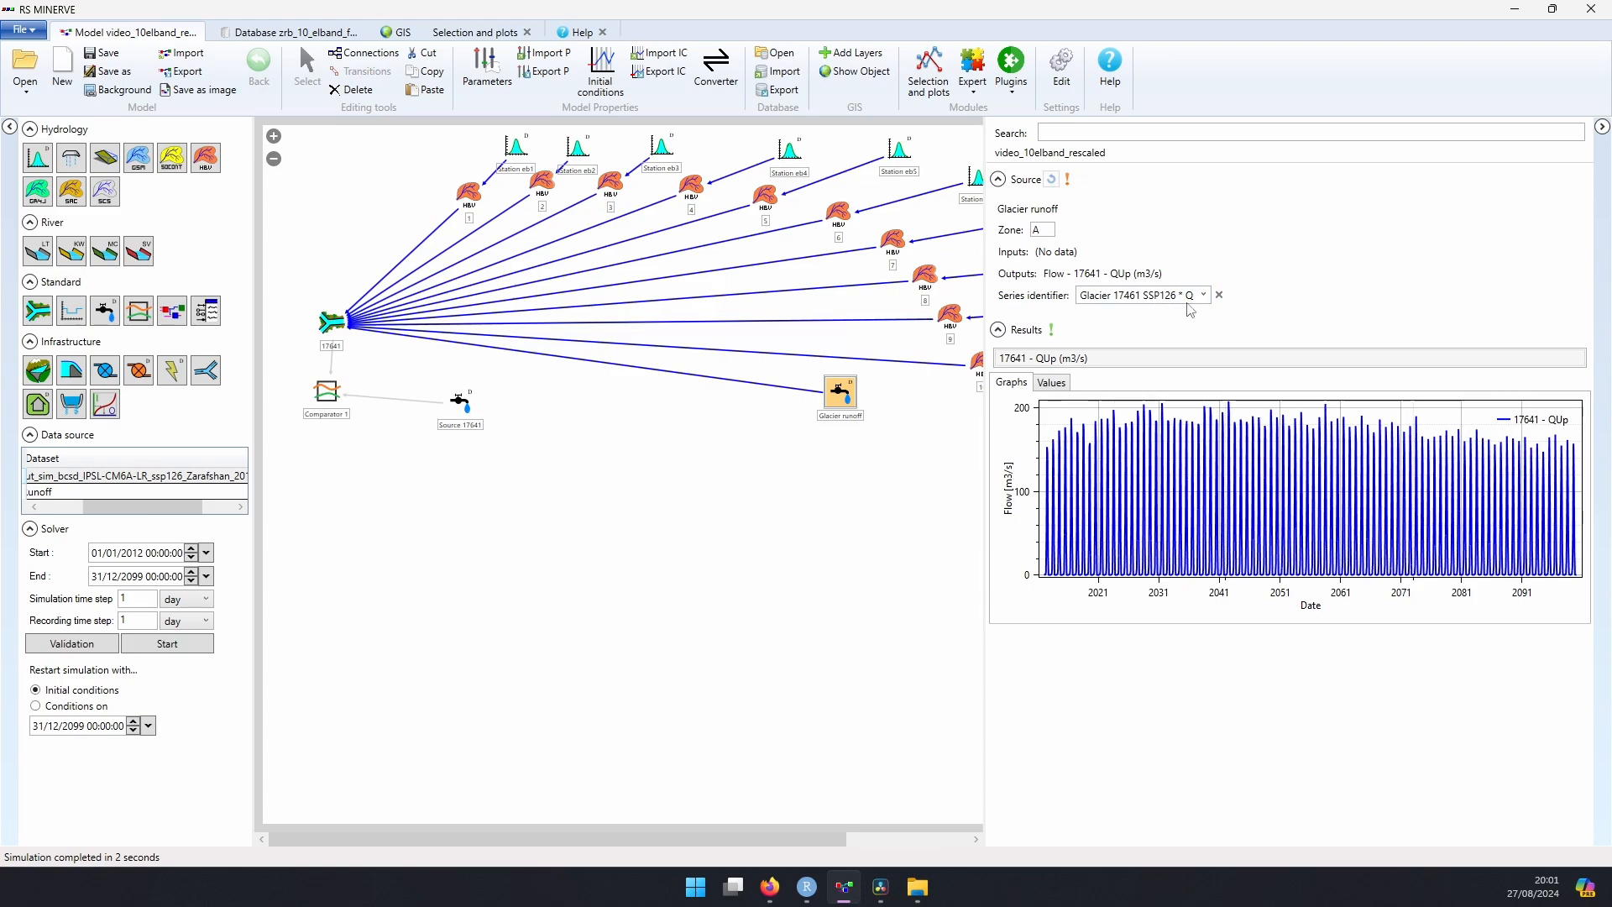
{"action": "left_click", "coordinate": [591, 532]}
Step: Export the Result selection to the Results folder as Q_fut_simm_bcsd_IPSL-CM6A_ssp126_Zarafshan_2012_2099.csv
{"action": "left_click", "coordinate": [464, 37]}
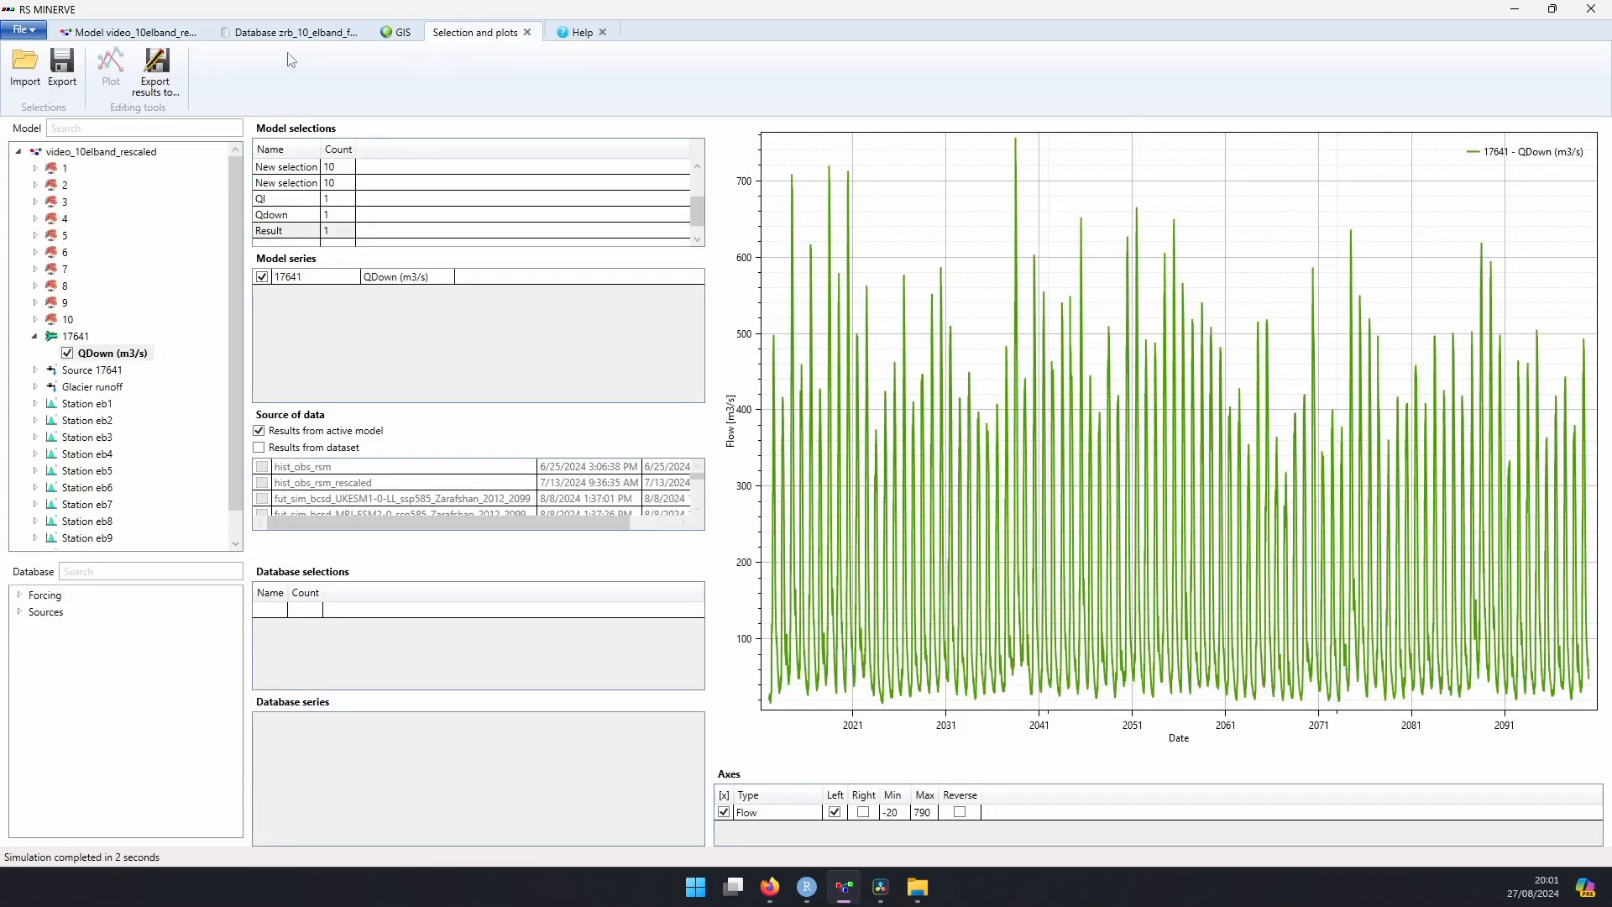
{"action": "left_click", "coordinate": [309, 230]}
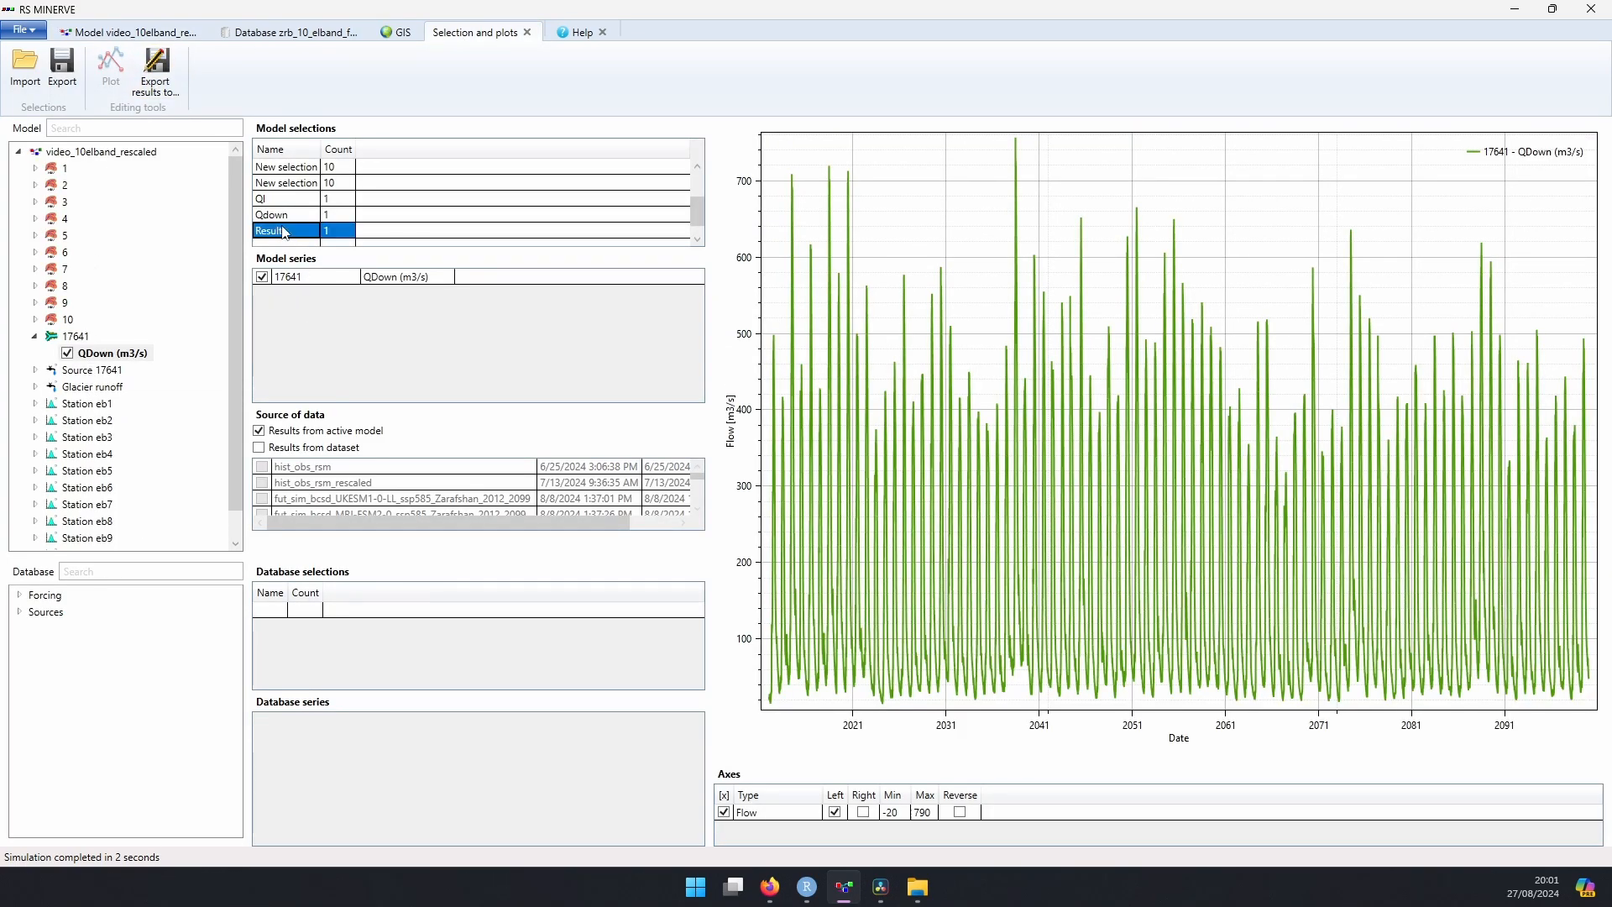
{"action": "left_click", "coordinate": [155, 68]}
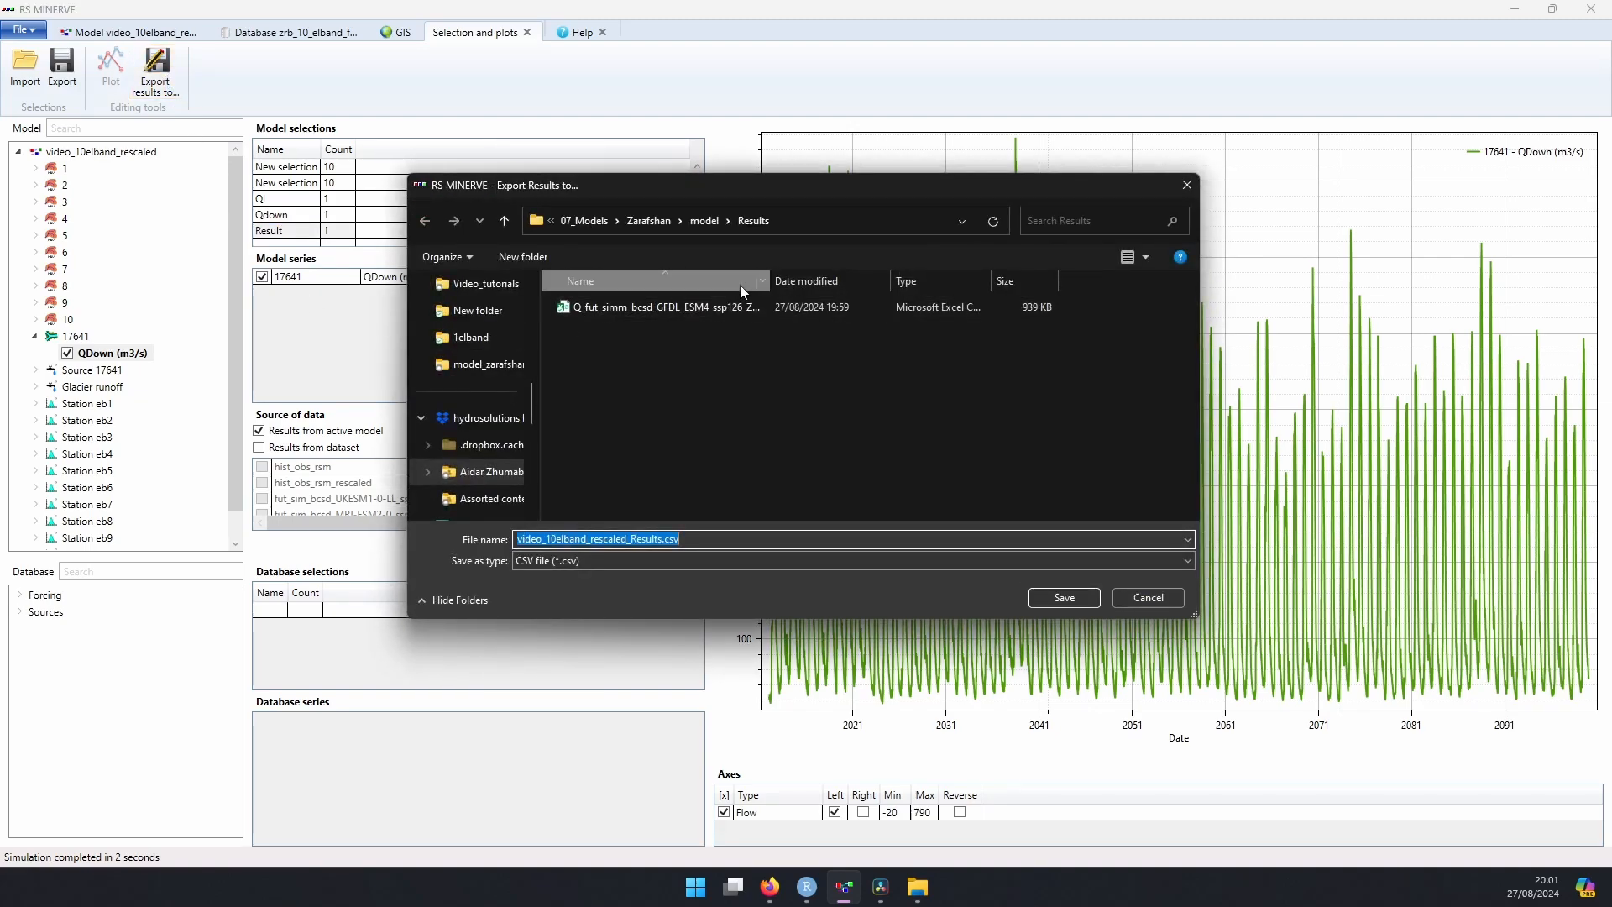
{"action": "left_click", "coordinate": [712, 311]}
{"action": "left_click", "coordinate": [651, 541]}
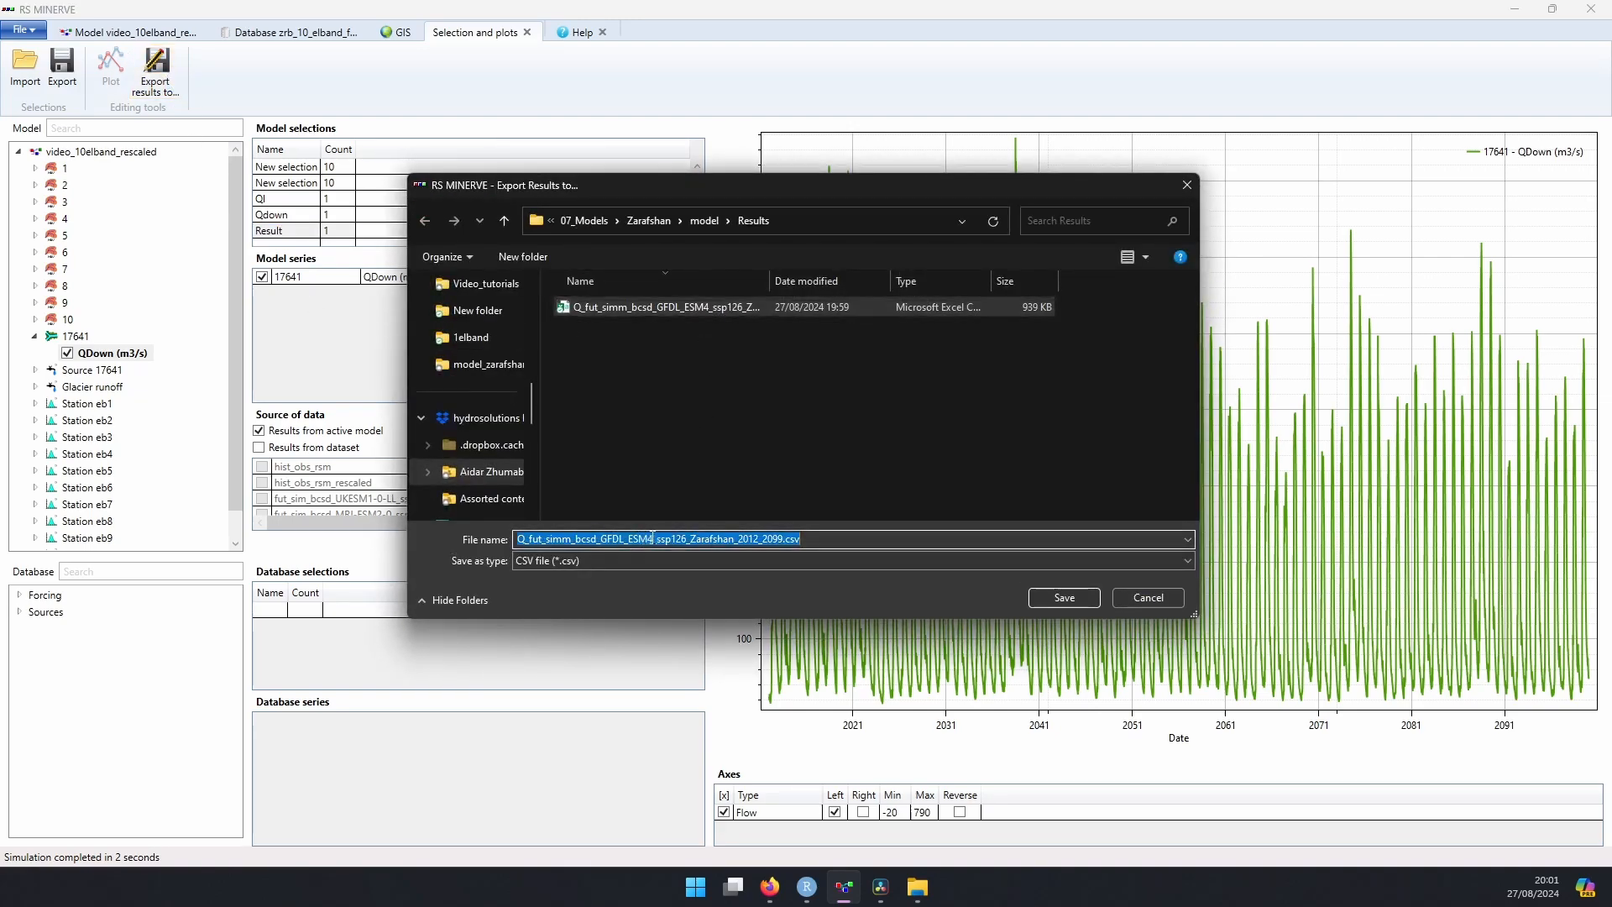
{"action": "left_click", "coordinate": [654, 540]}
{"action": "left_click_drag", "start_coordinate": [654, 541], "coordinate": [602, 541]}
{"action": "left_click", "coordinate": [655, 540]}
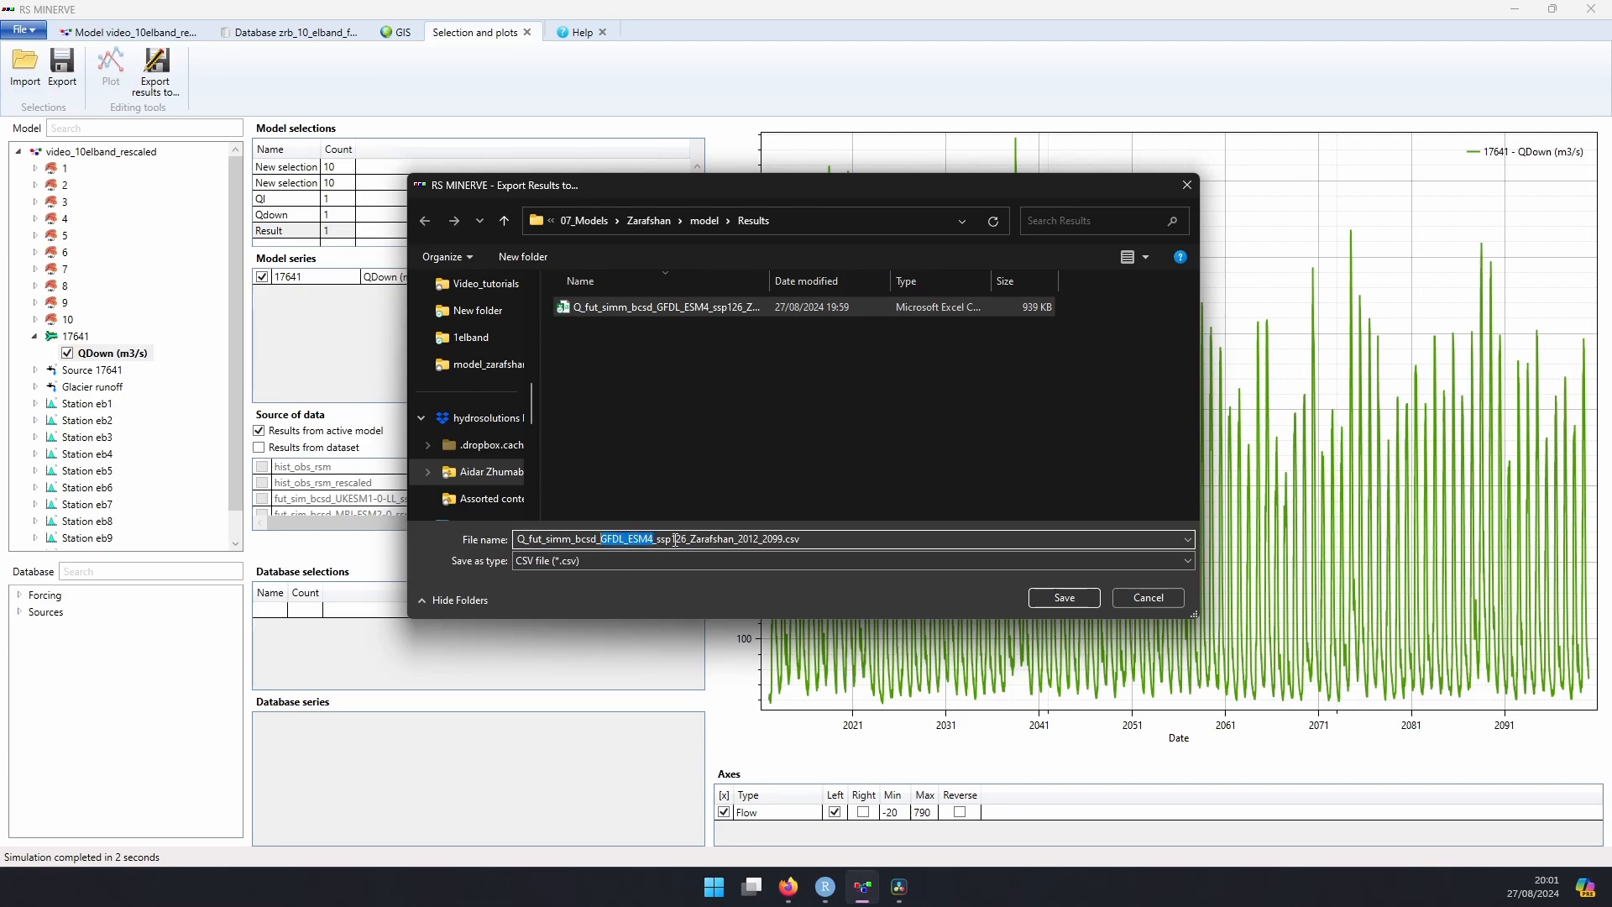
{"action": "key", "text": "BackSpace"}
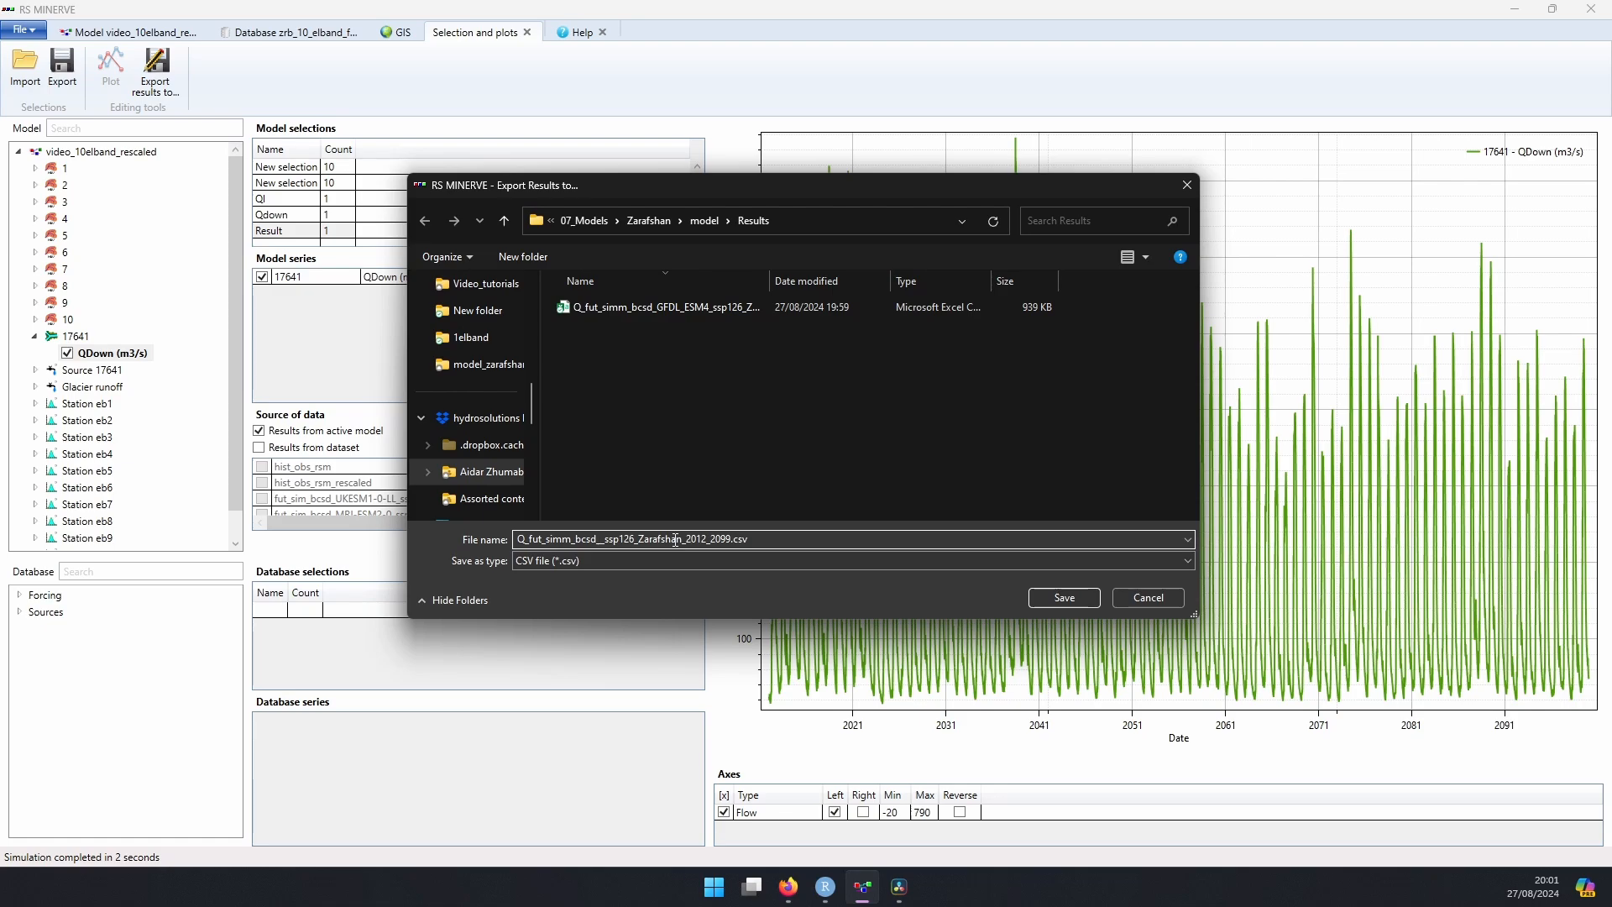
{"action": "type", "text": "IPSL-CM"}
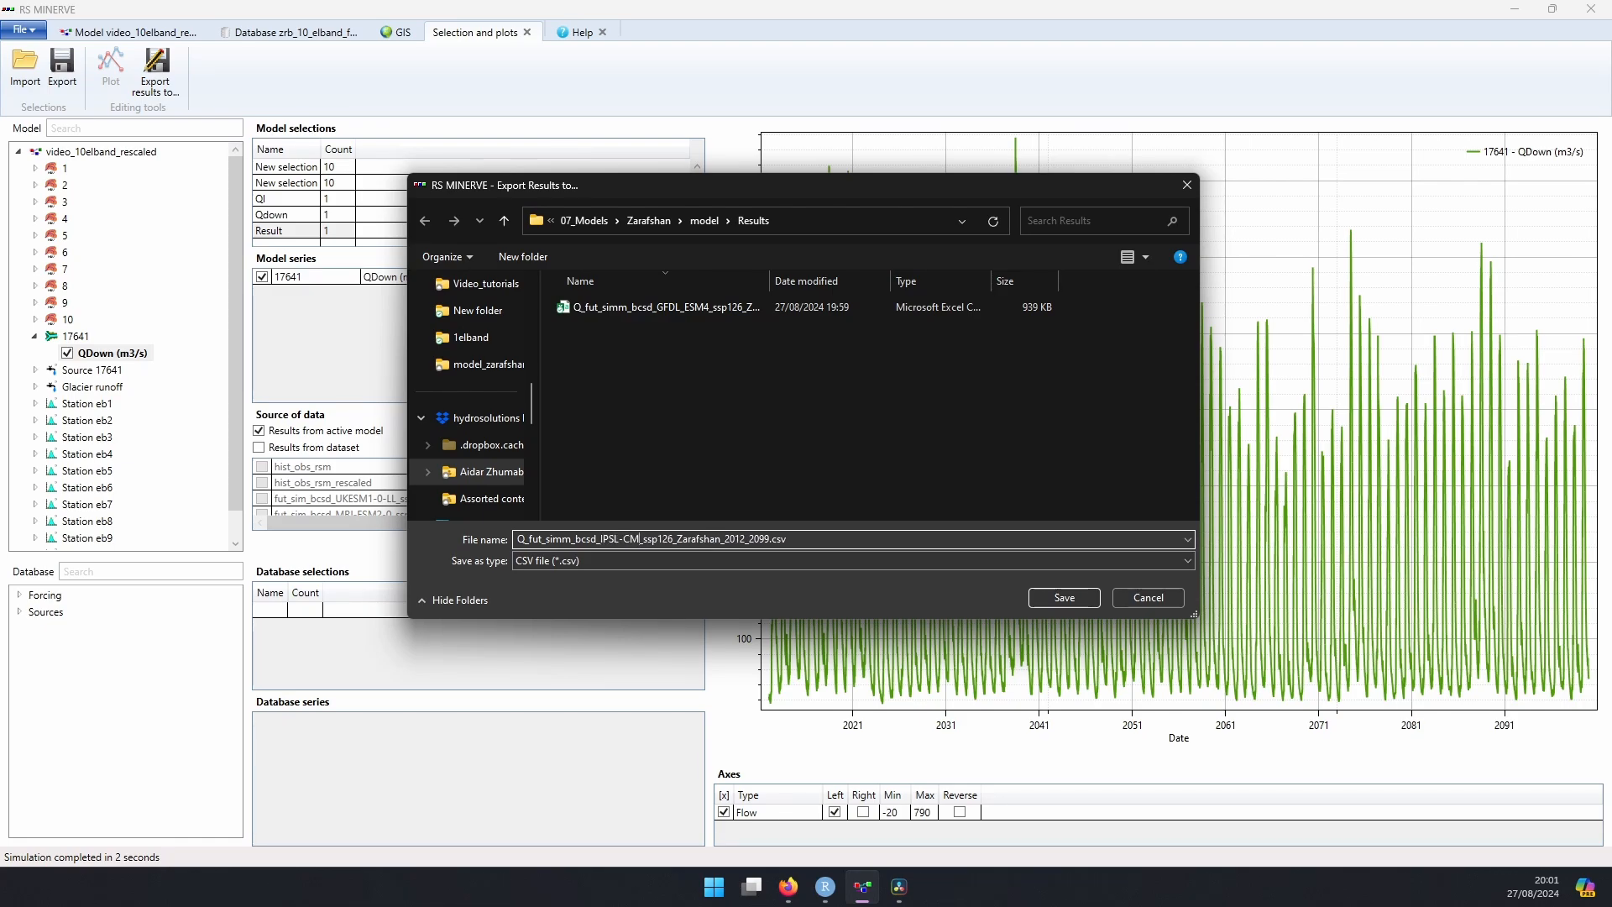
{"action": "type", "text": "6A"}
{"action": "key", "text": "Return"}
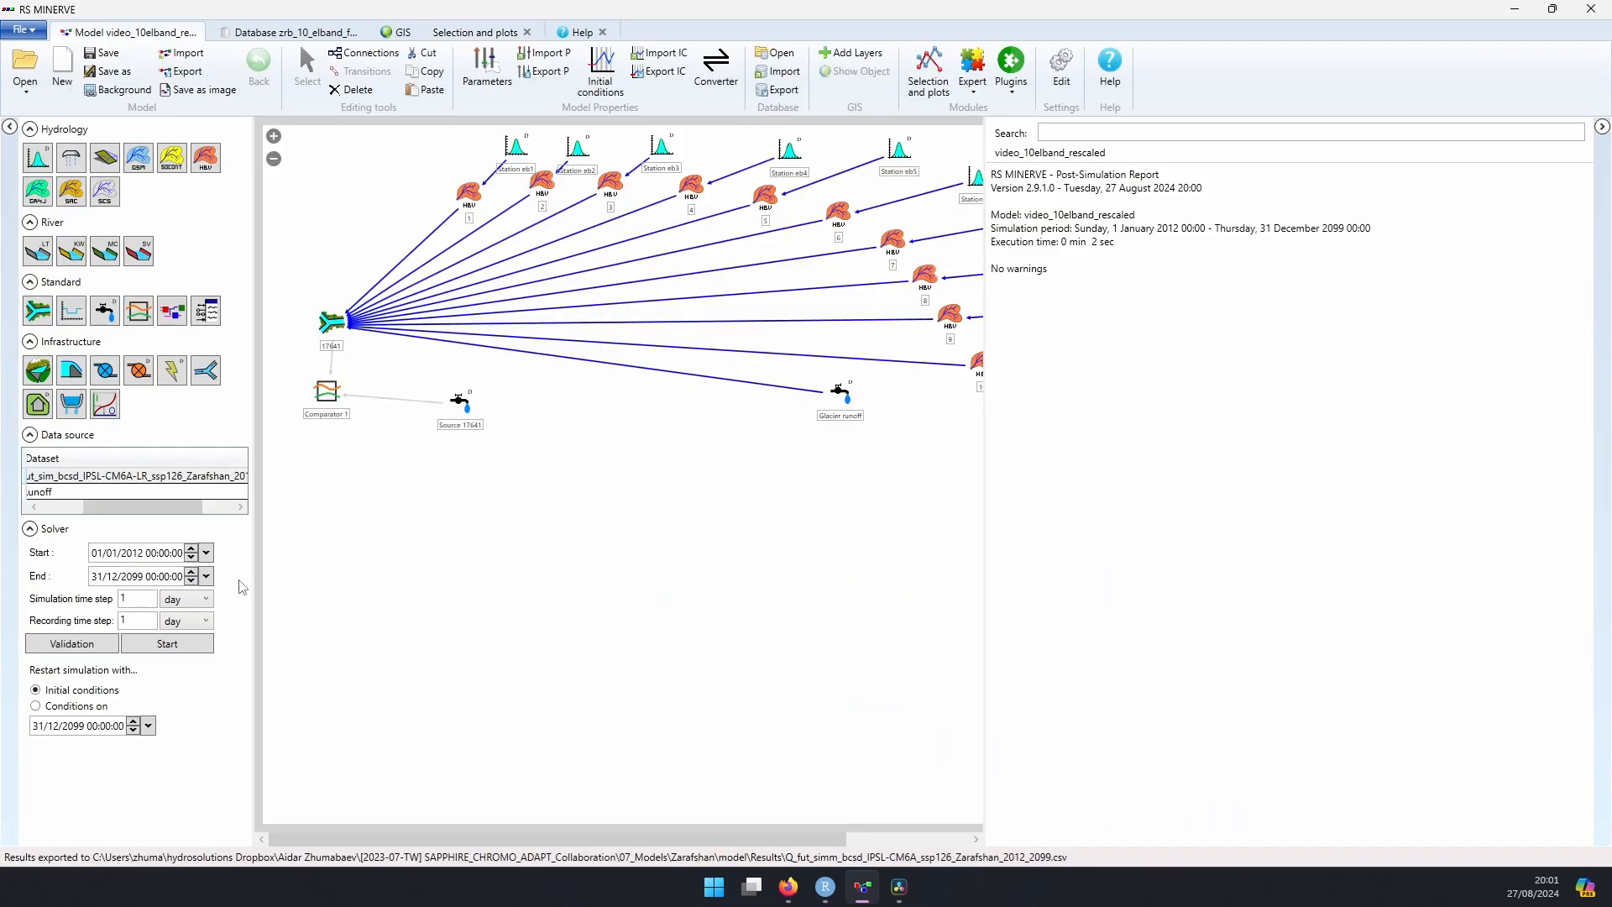
Step: Change the model's dataset to fut_sim_bcsd_GFDL-ESM4_ssp245_Zarafshan_2012_2099
{"action": "left_click", "coordinate": [220, 476]}
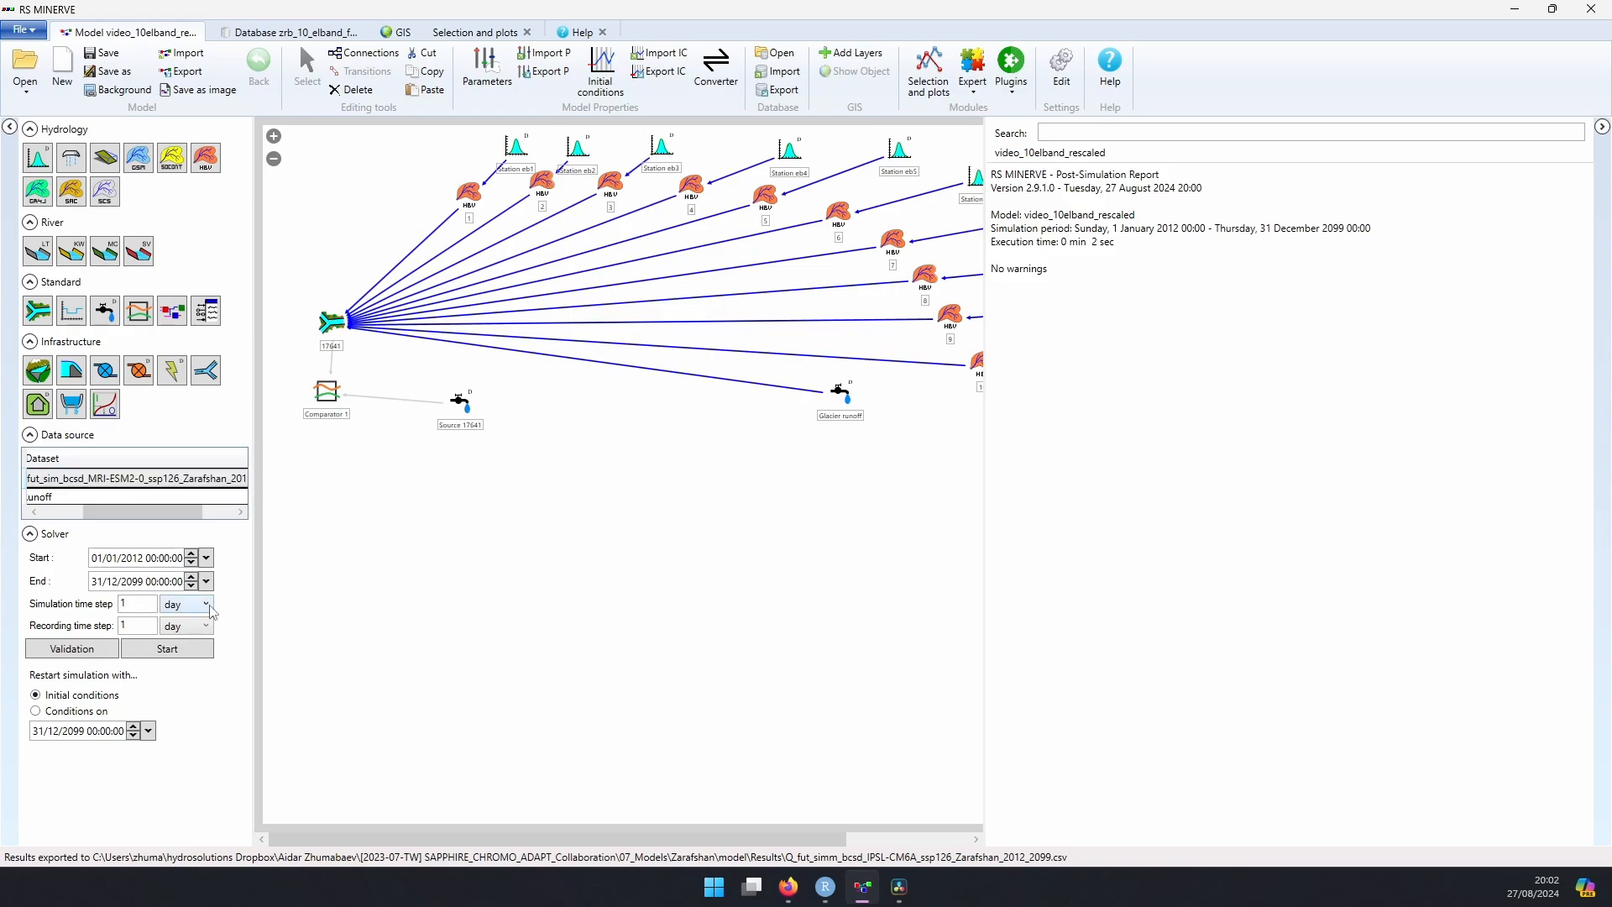
{"action": "left_click", "coordinate": [220, 478]}
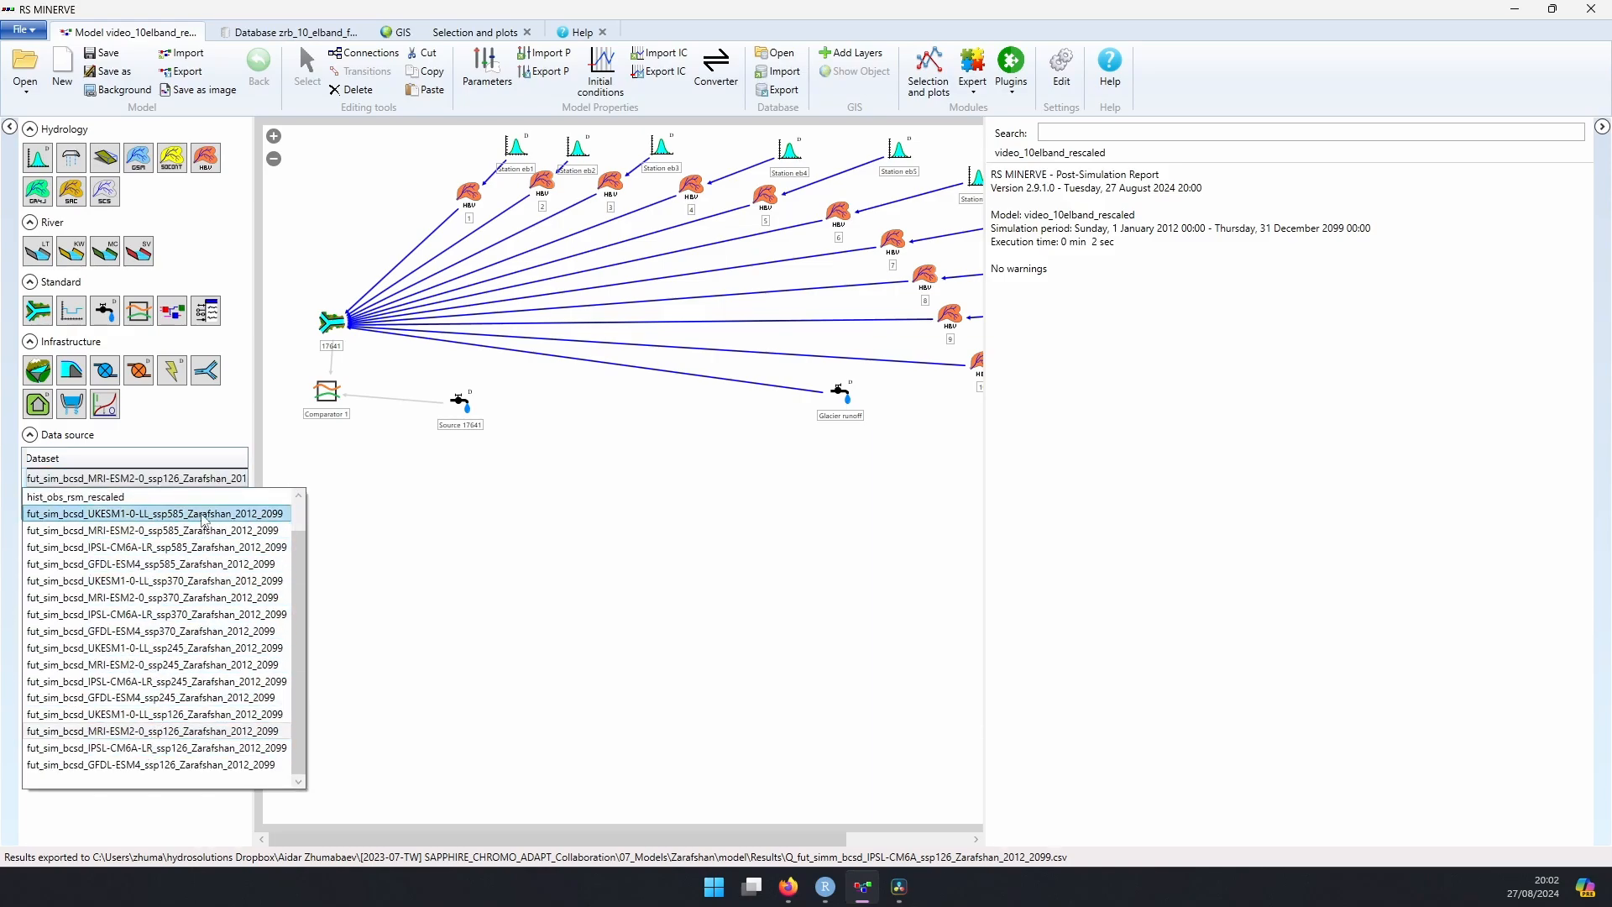
{"action": "left_click", "coordinate": [195, 698]}
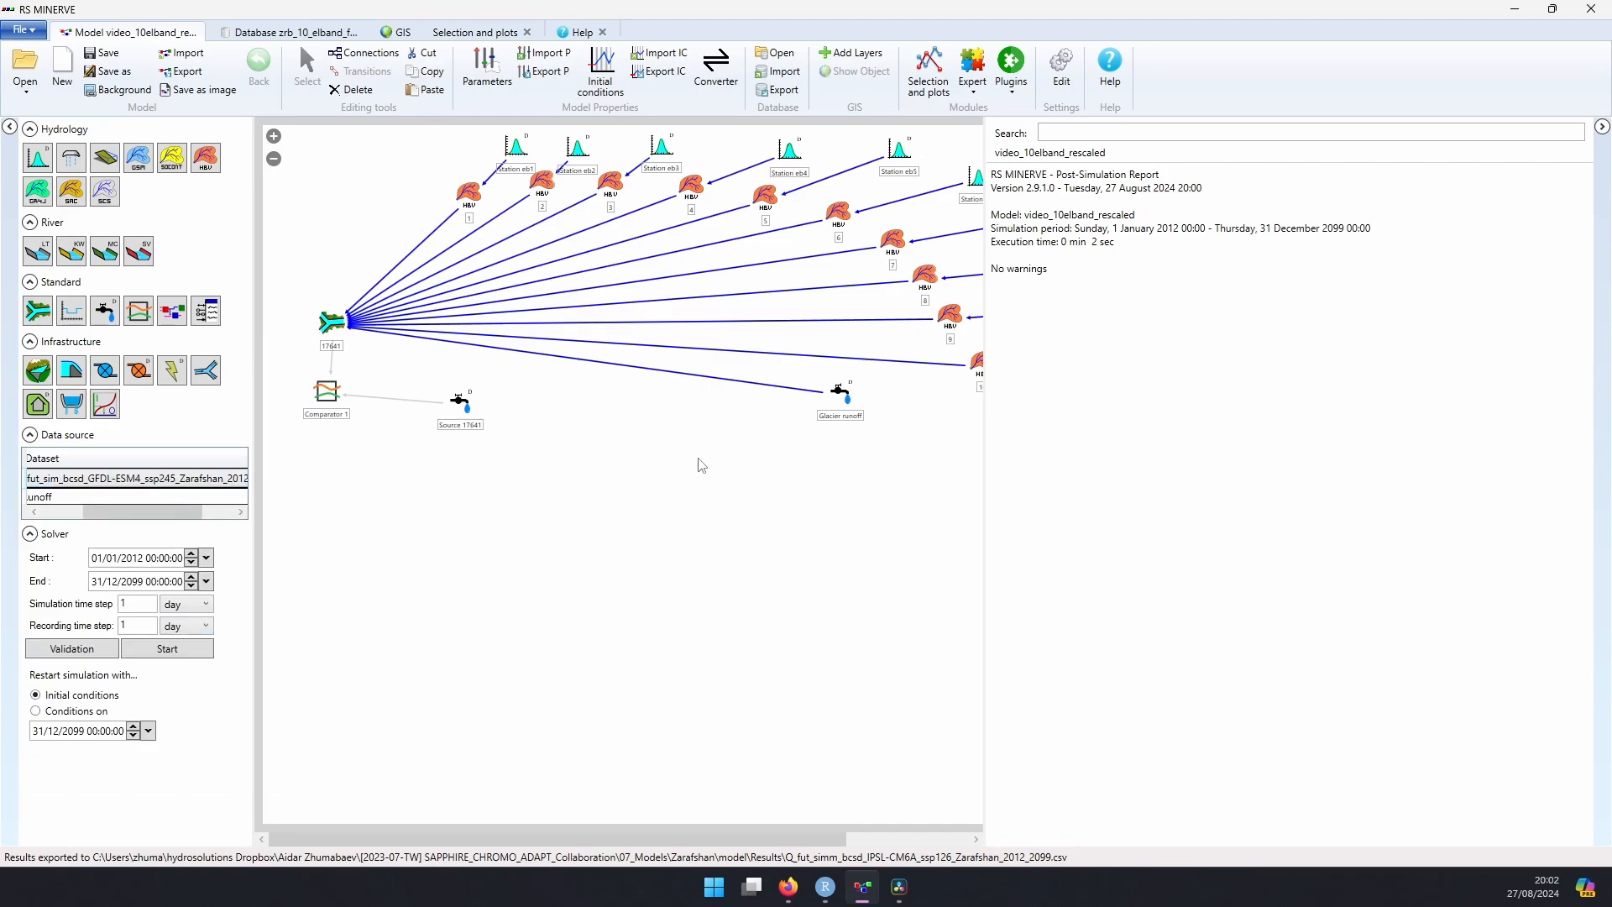
Step: Assign the Glacier 17461 SSP245 * Q series to the Glacier runoff source and run the simulation
{"action": "left_click", "coordinate": [840, 393]}
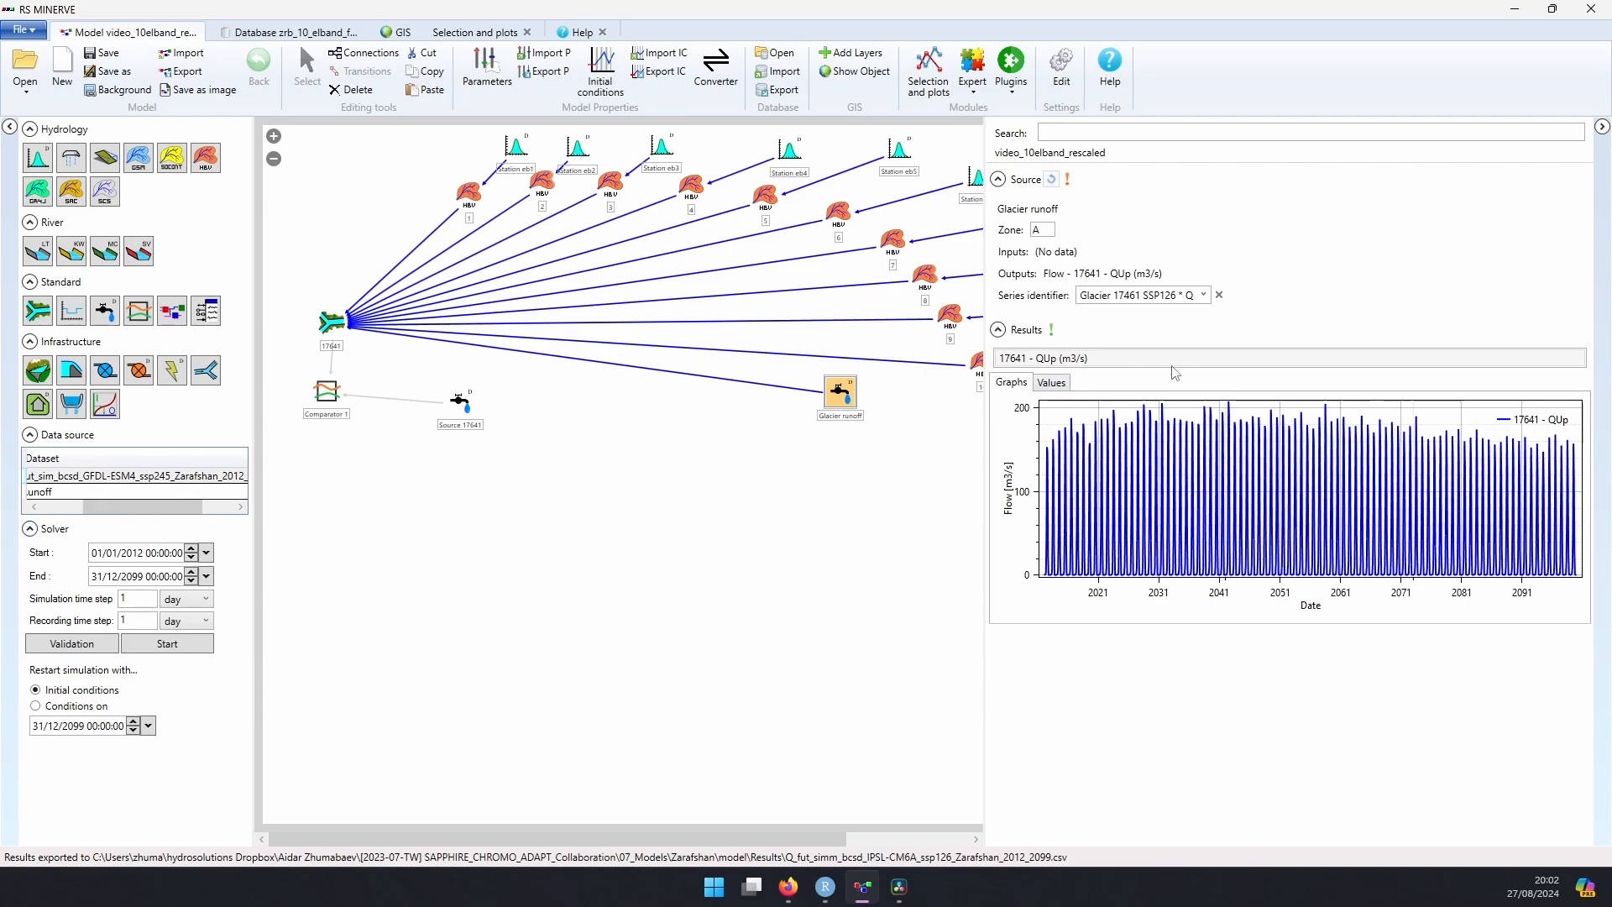
{"action": "left_click", "coordinate": [1205, 295]}
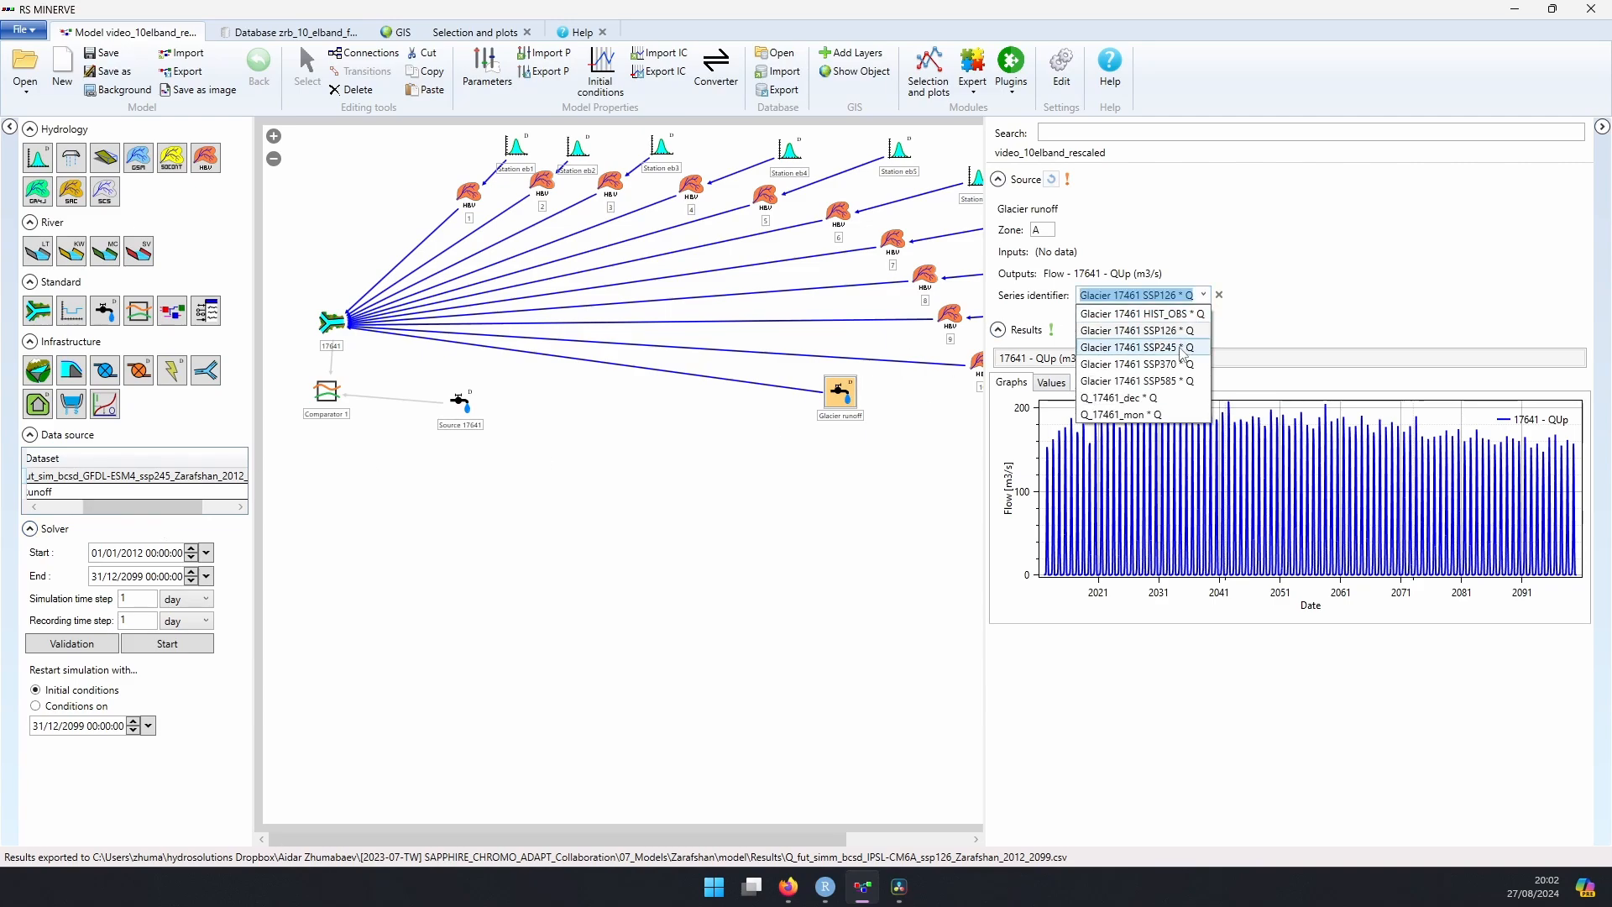
{"action": "left_click", "coordinate": [1137, 347]}
{"action": "left_click", "coordinate": [167, 643]}
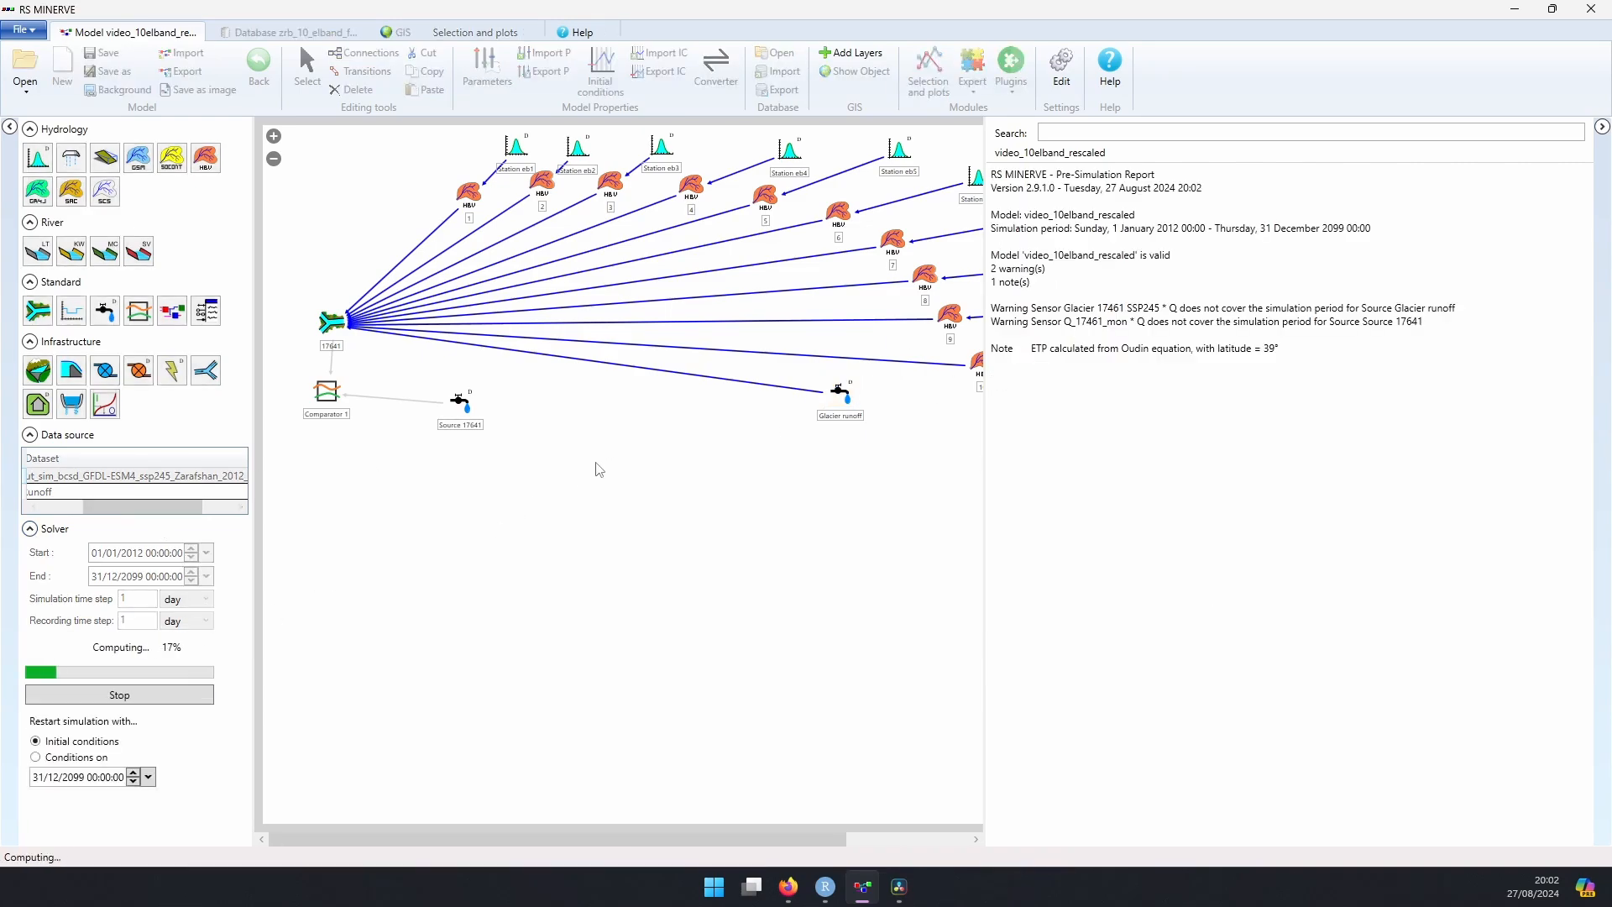
{"action": "left_click", "coordinate": [977, 357]}
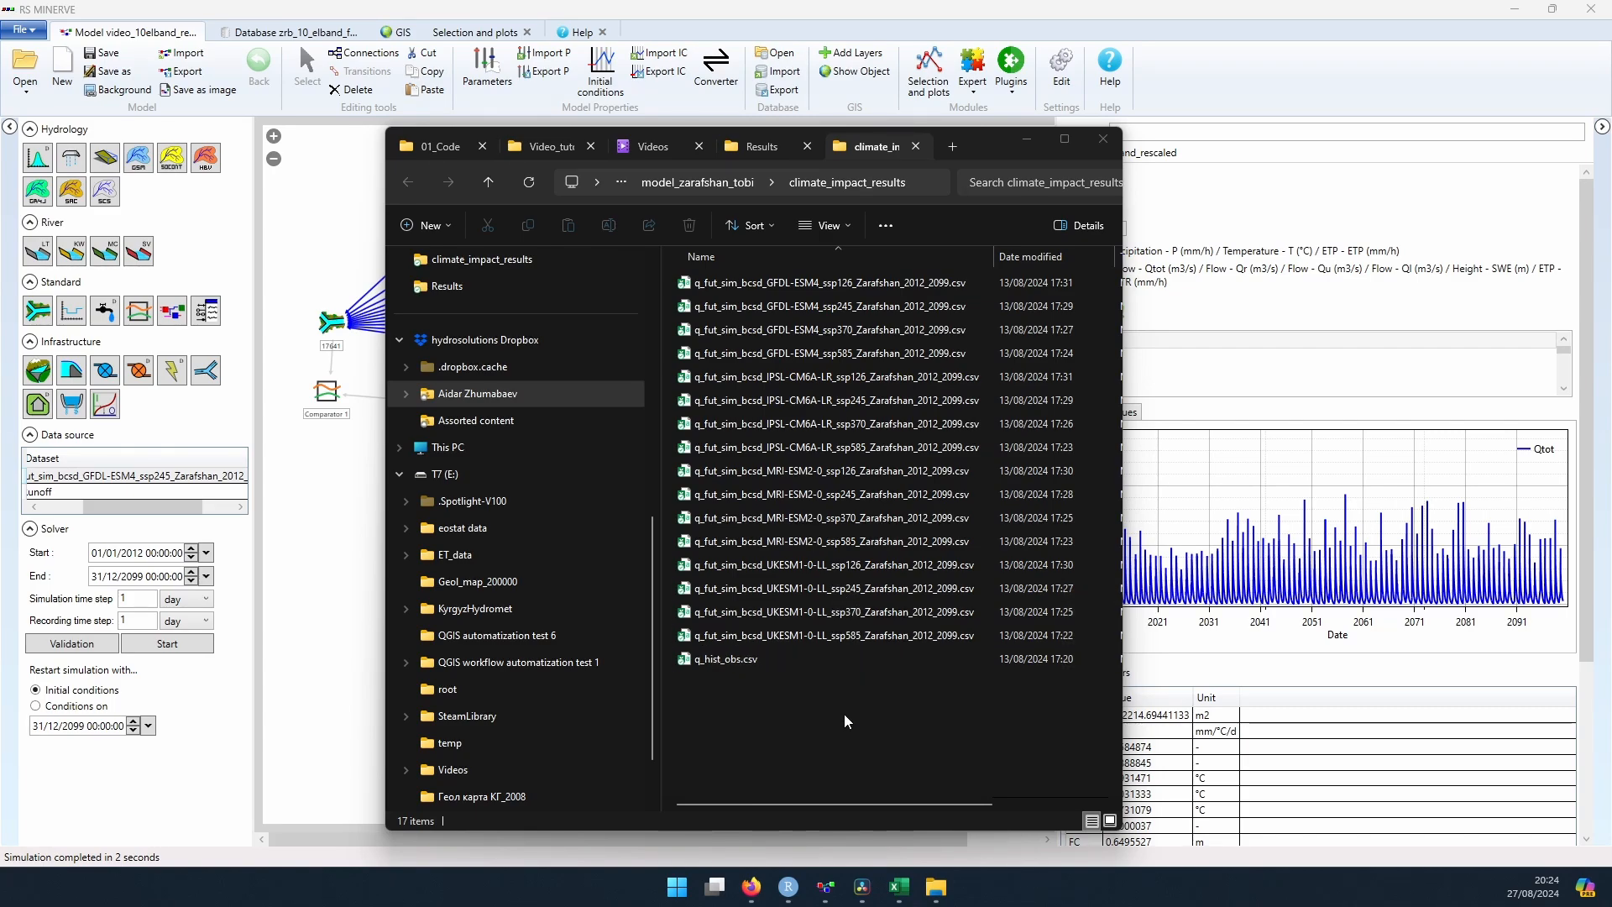
Step: Switch to RStudio and review the change log and the library-loading chunk of ex9.qmd
{"action": "left_click", "coordinate": [794, 896]}
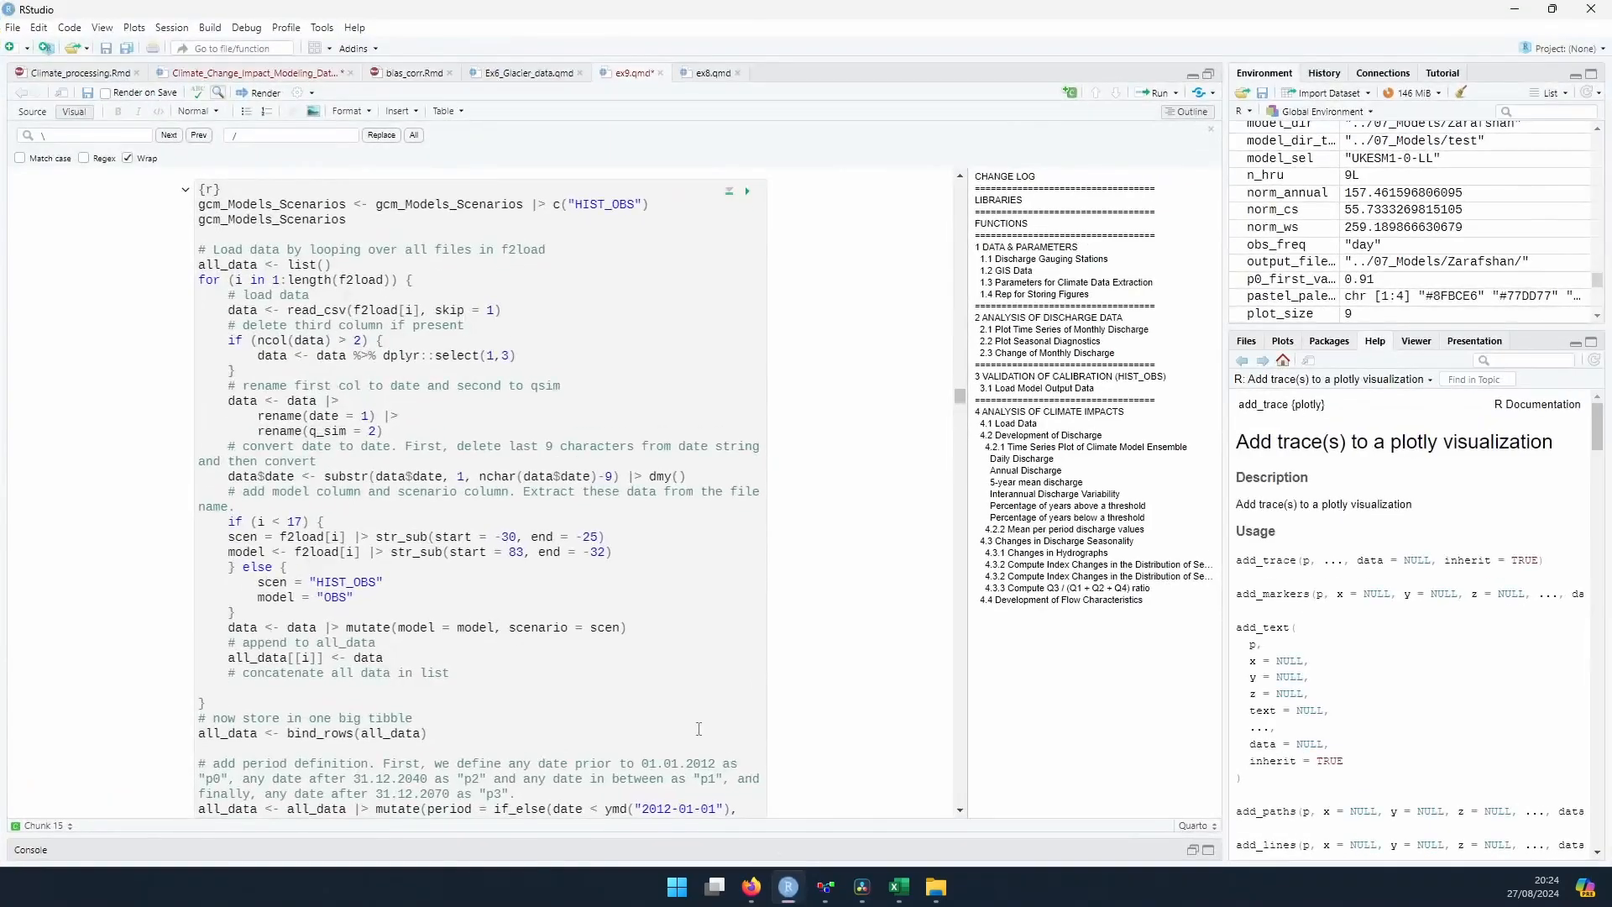
{"action": "left_click", "coordinate": [979, 176]}
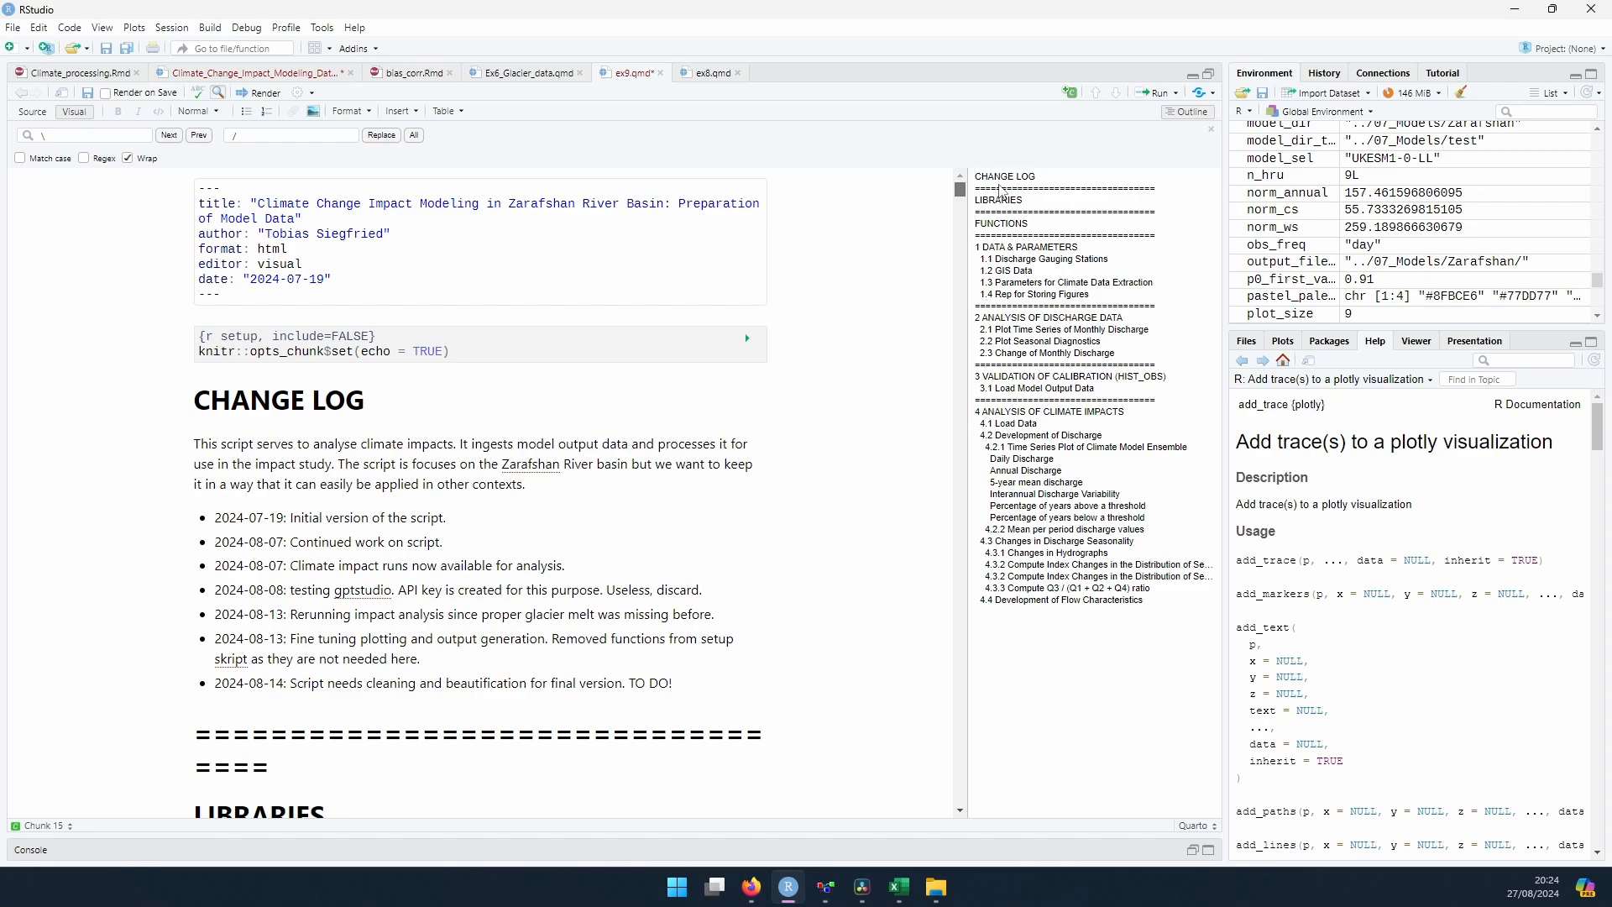
{"action": "left_click", "coordinate": [999, 200]}
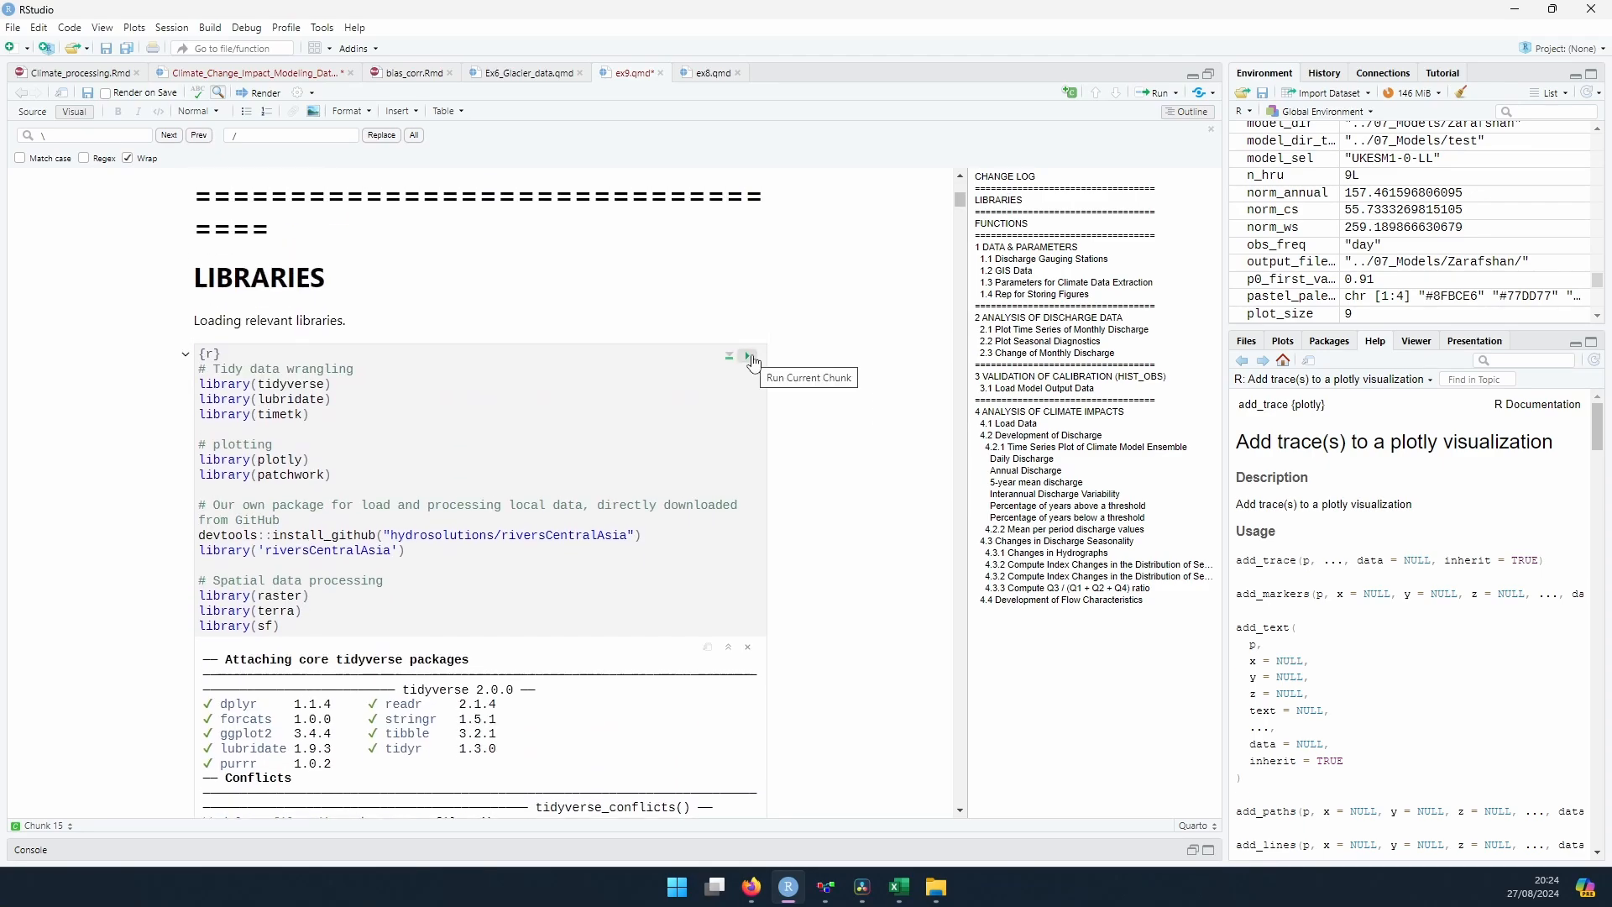
{"action": "scroll", "coordinate": [753, 363], "scroll_direction": "down", "scroll_amount": 20}
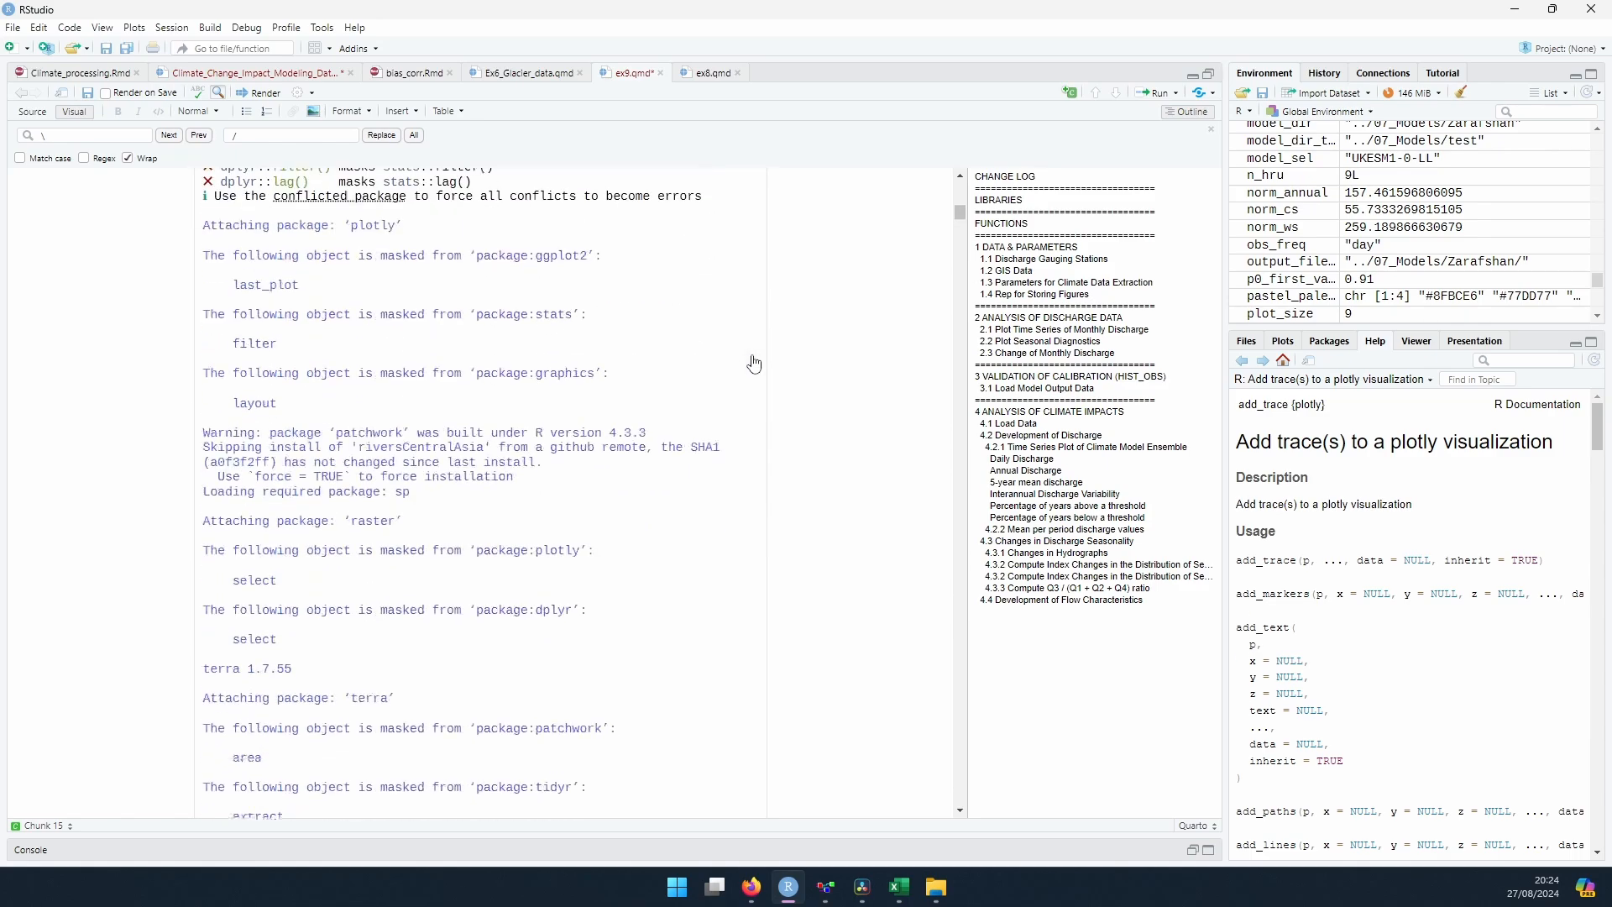
{"action": "scroll", "coordinate": [753, 355], "scroll_direction": "up", "scroll_amount": 5}
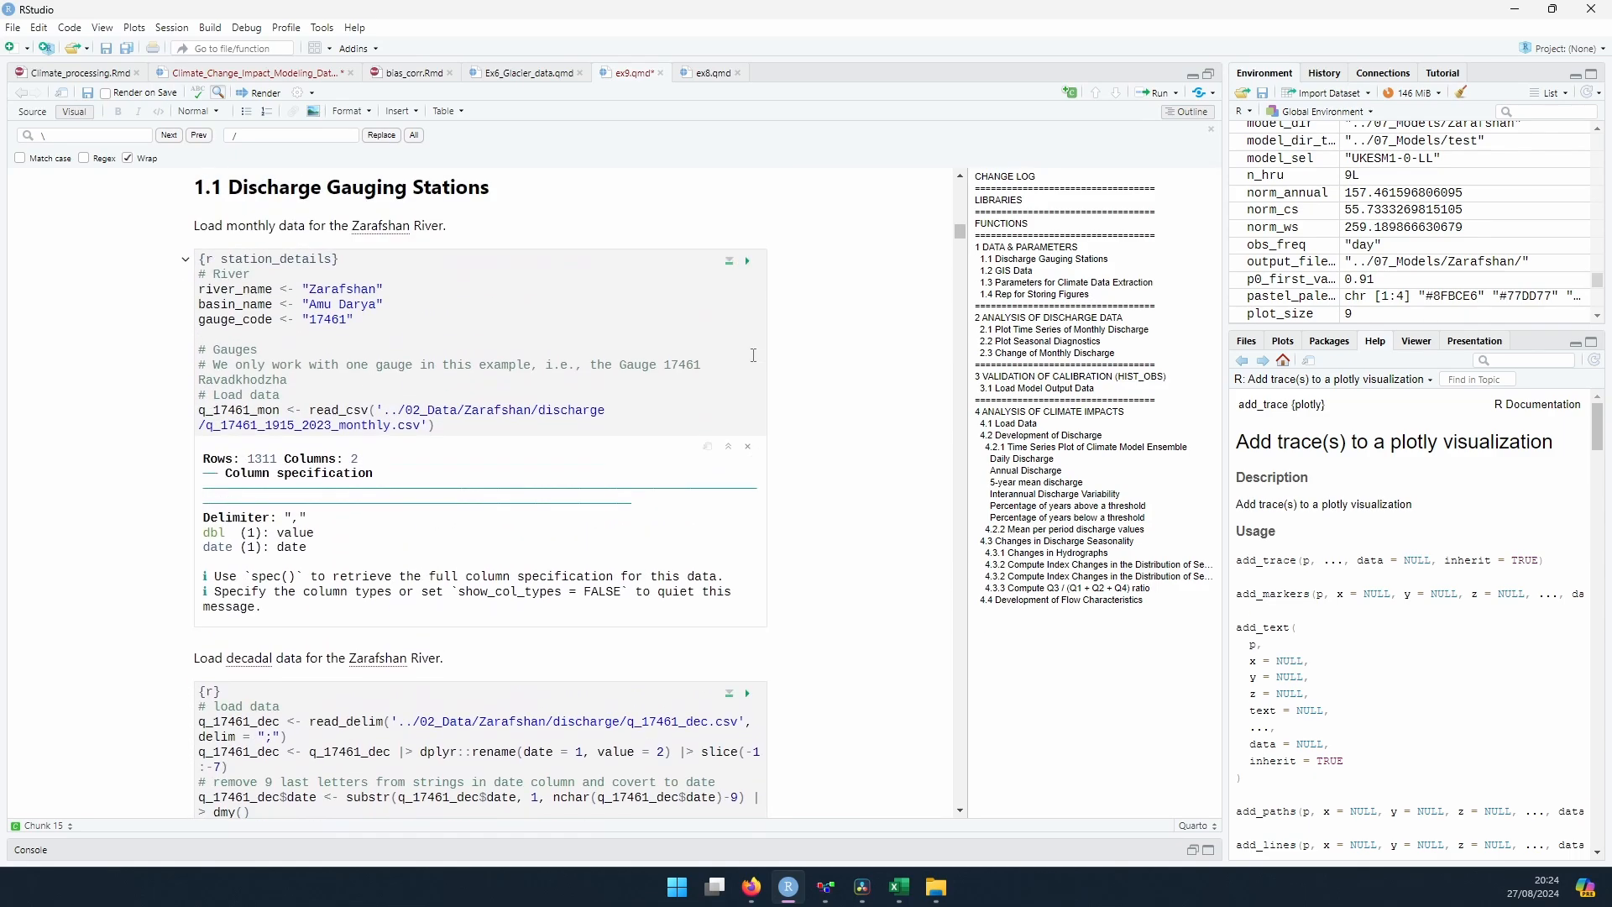
Step: Review the code and file paths that load the monthly and decadal discharge data for gauge 17461
{"action": "scroll", "coordinate": [403, 296], "scroll_direction": "down", "scroll_amount": 2}
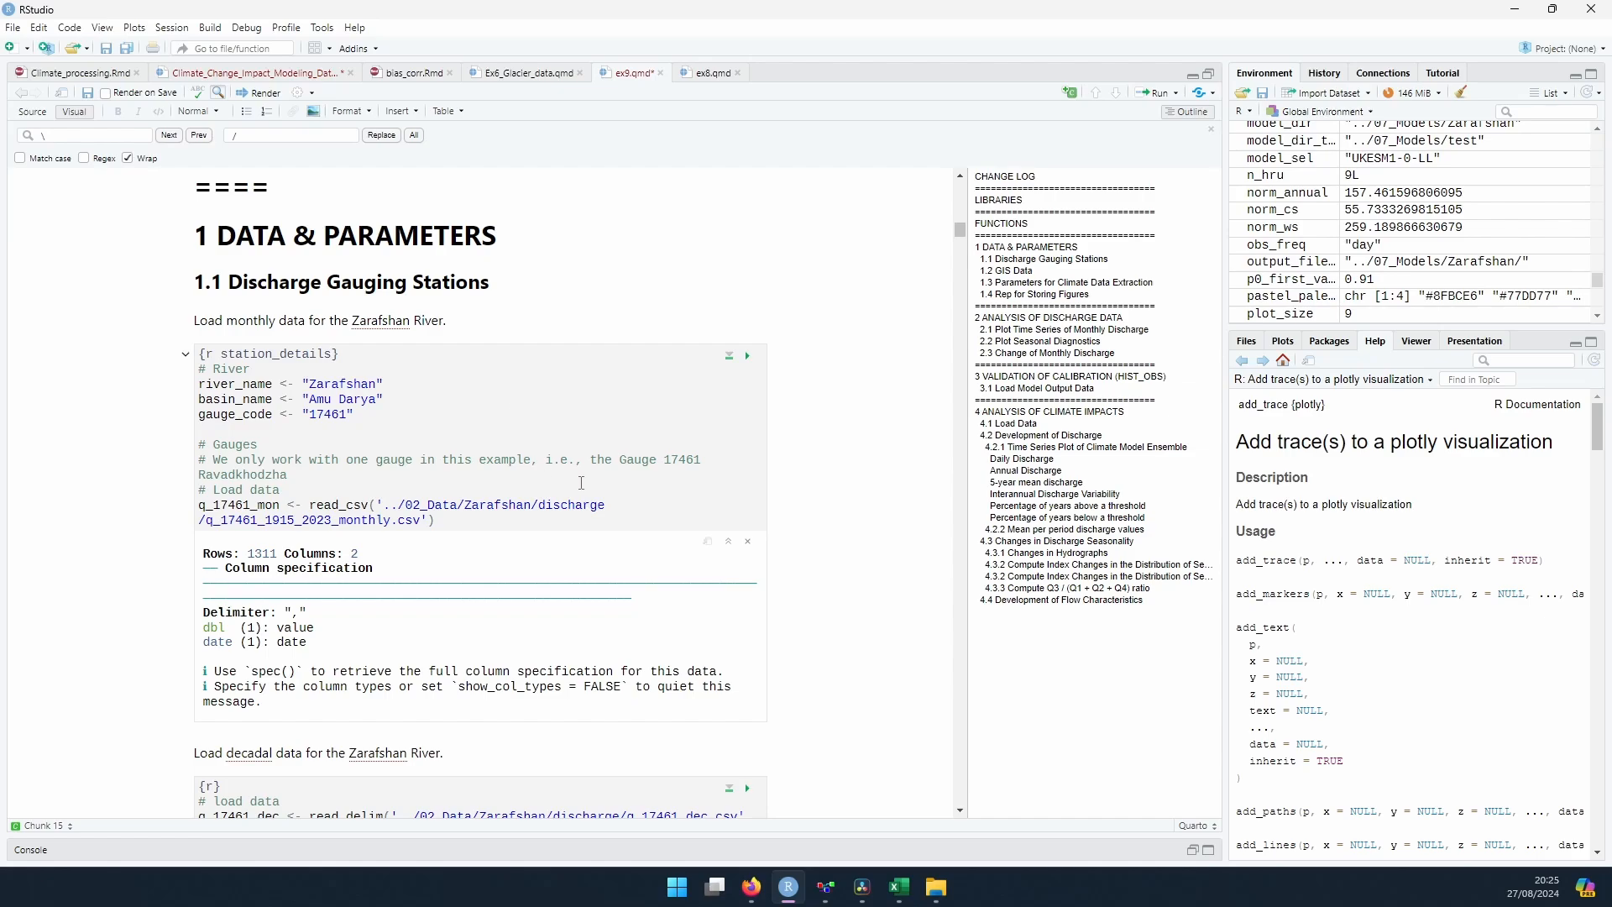
{"action": "left_click_drag", "start_coordinate": [387, 509], "coordinate": [438, 521]}
{"action": "left_click_drag", "start_coordinate": [403, 506], "coordinate": [421, 524]}
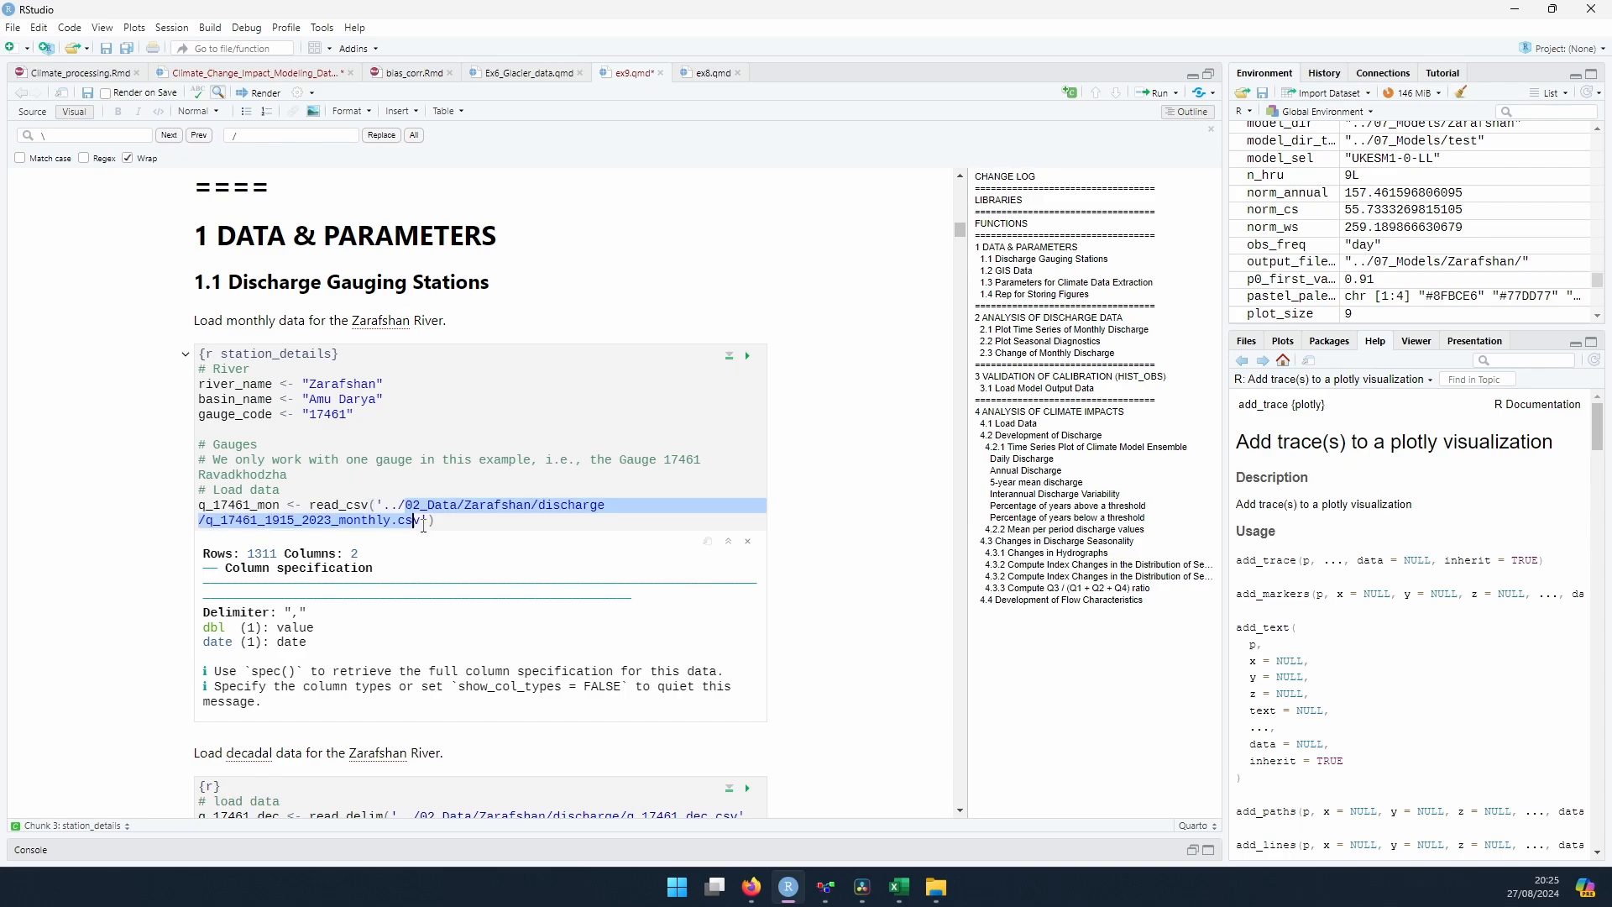
{"action": "left_click", "coordinate": [436, 522]}
{"action": "scroll", "coordinate": [436, 512], "scroll_direction": "down", "scroll_amount": 5}
{"action": "left_click_drag", "start_coordinate": [428, 398], "coordinate": [696, 403]}
{"action": "left_click", "coordinate": [496, 406]}
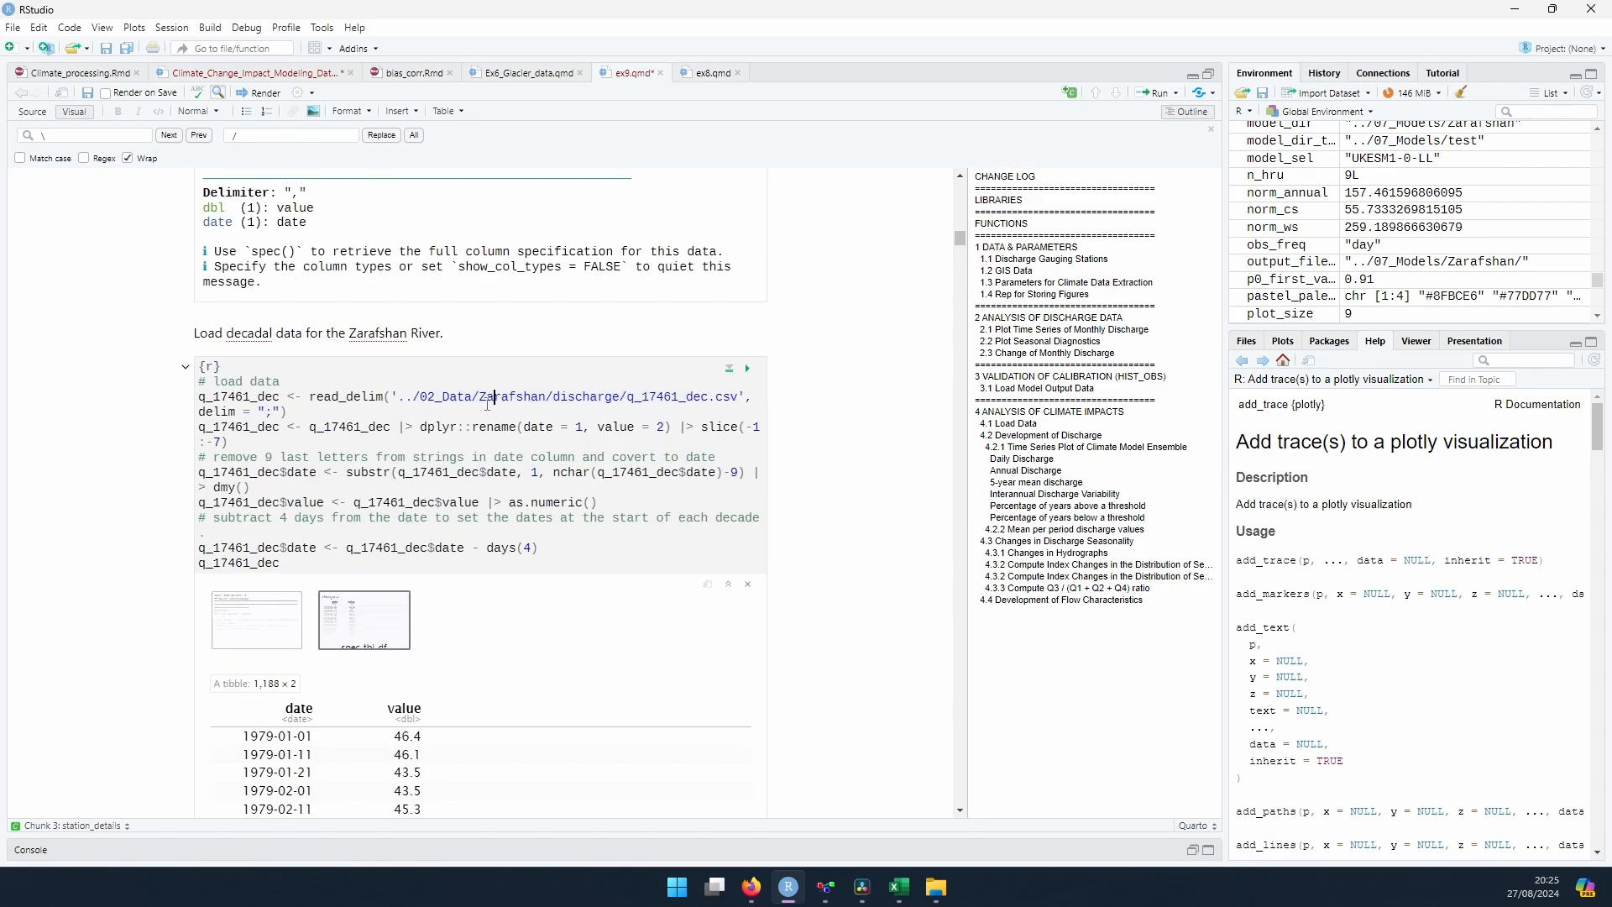
Step: Examine the GIS path and projection settings and the folder path for storing figures in section 1.4
{"action": "scroll", "coordinate": [488, 393], "scroll_direction": "down", "scroll_amount": 10}
{"action": "left_click_drag", "start_coordinate": [331, 319], "coordinate": [366, 335]}
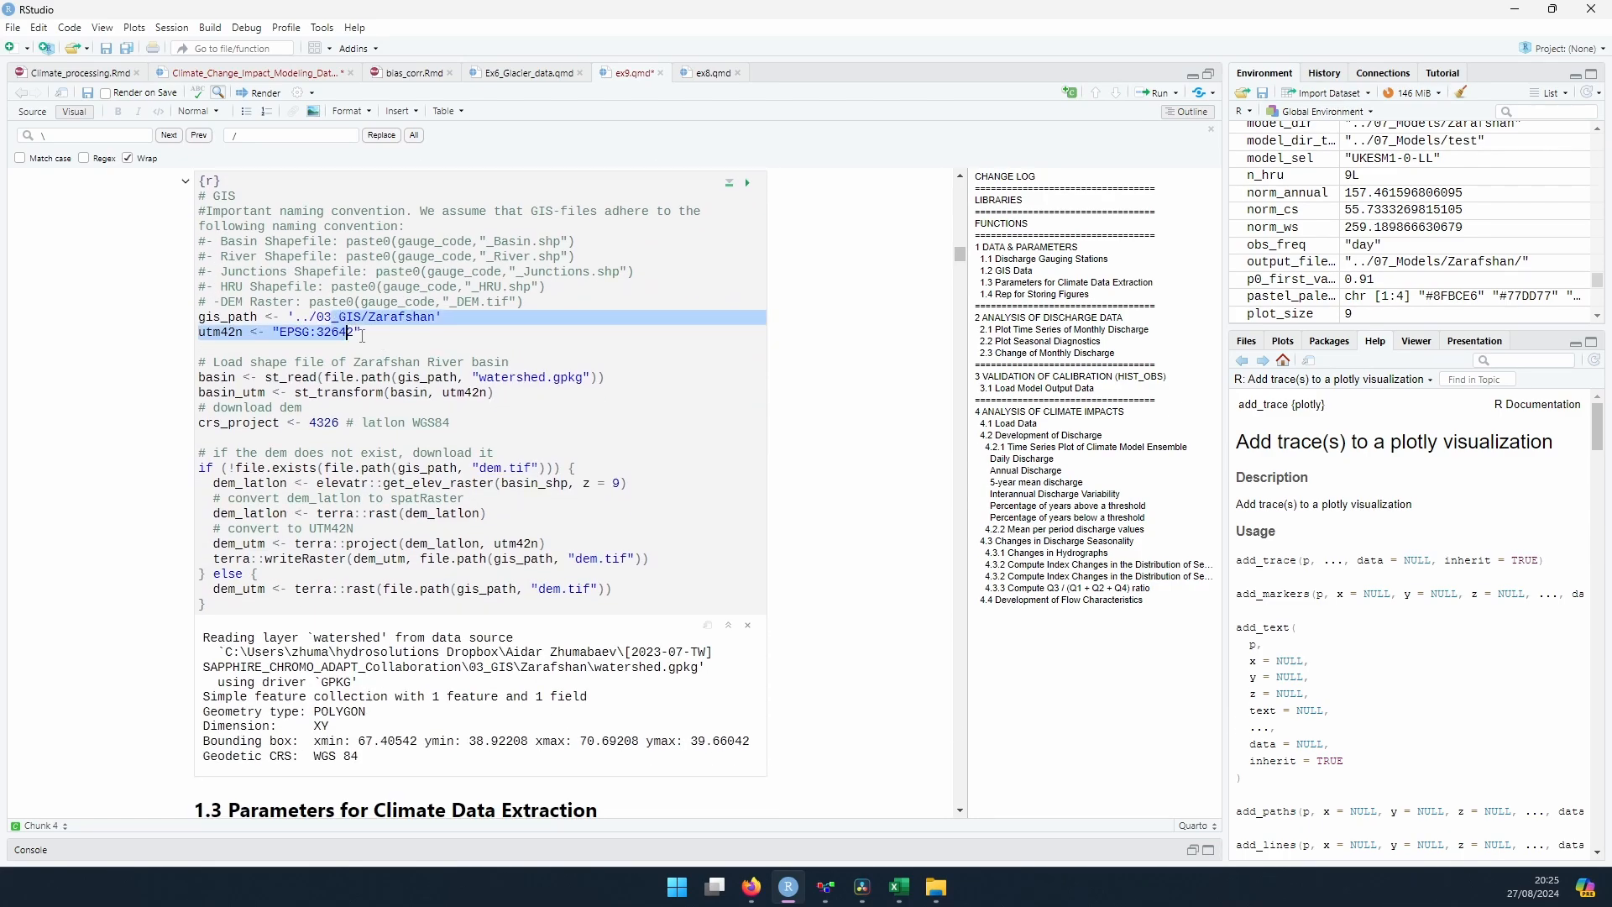
{"action": "left_click", "coordinate": [378, 336]}
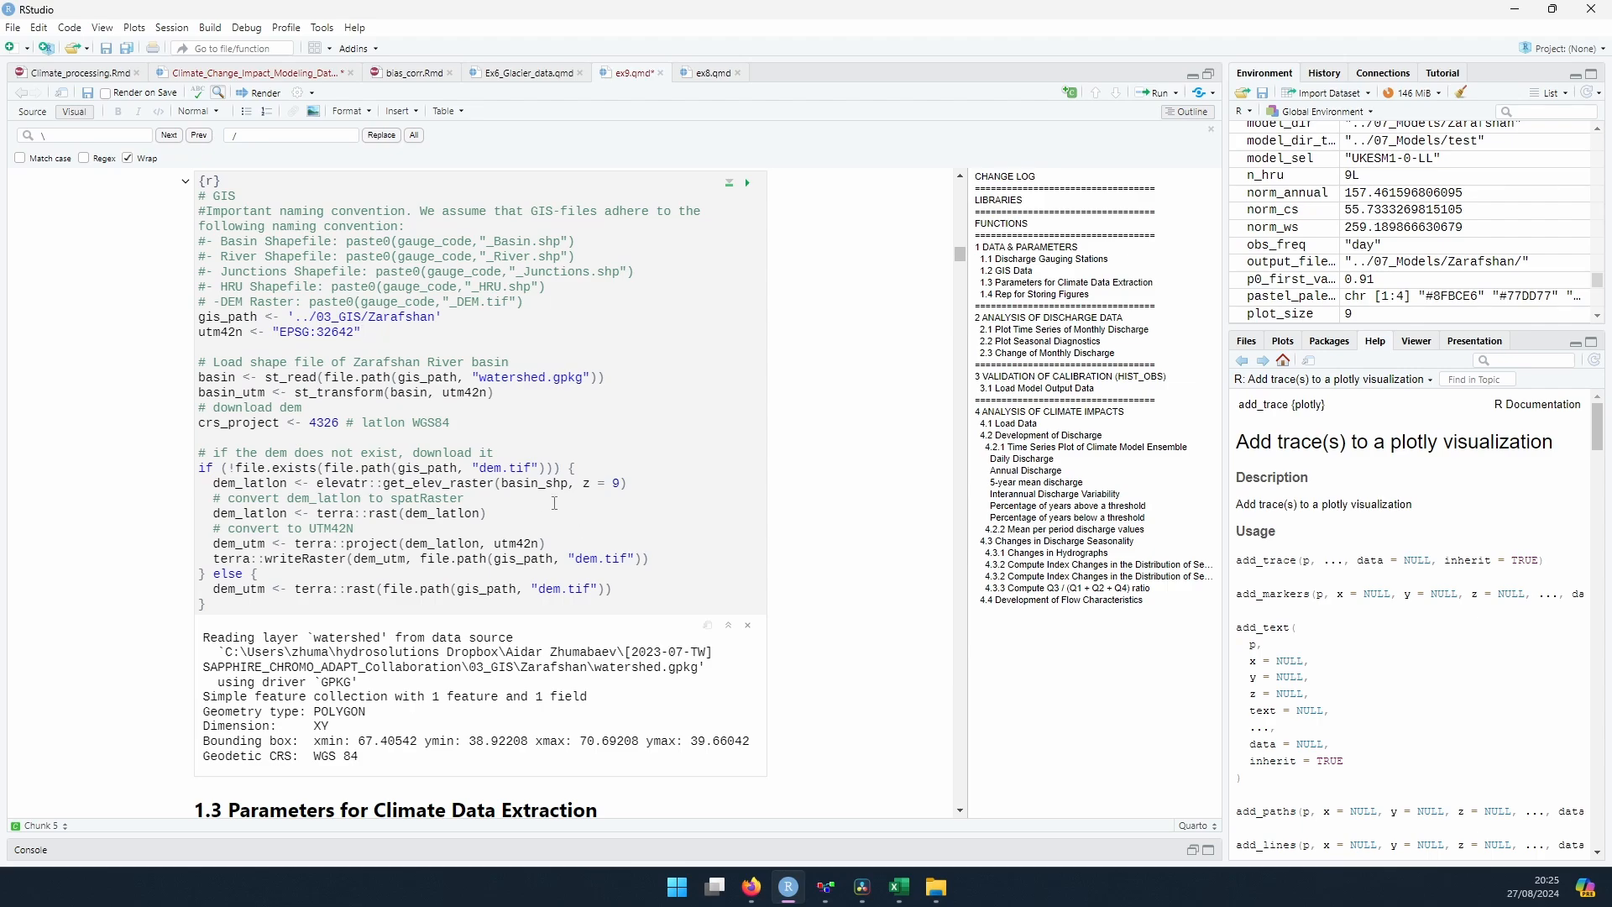
{"action": "scroll", "coordinate": [554, 502], "scroll_direction": "down", "scroll_amount": 5}
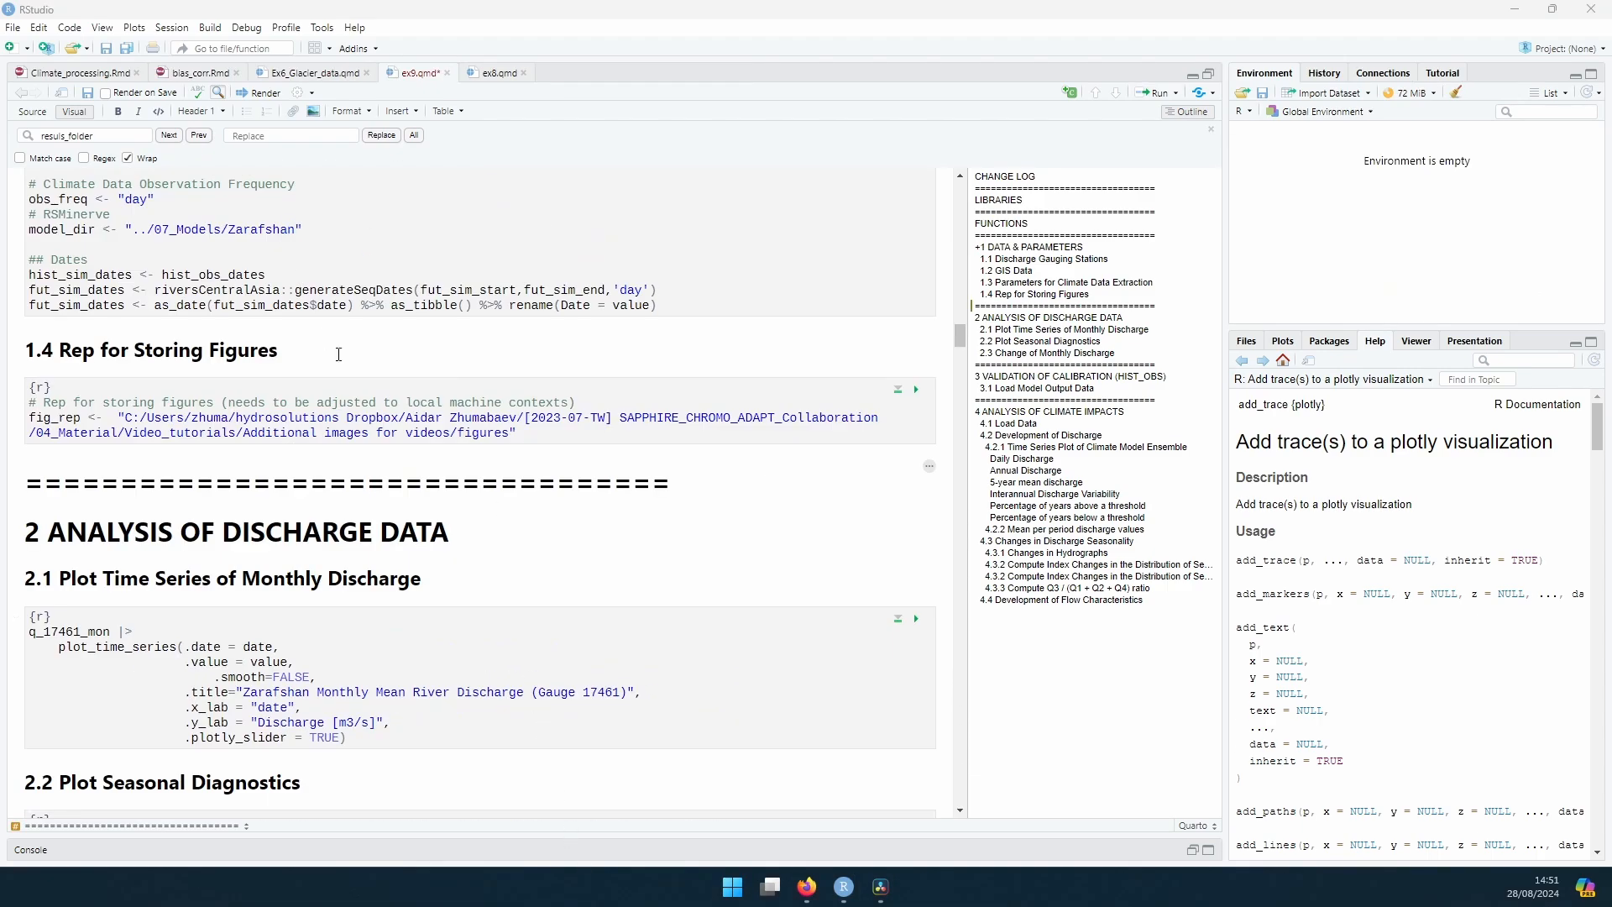
{"action": "left_click_drag", "start_coordinate": [125, 417], "coordinate": [508, 434]}
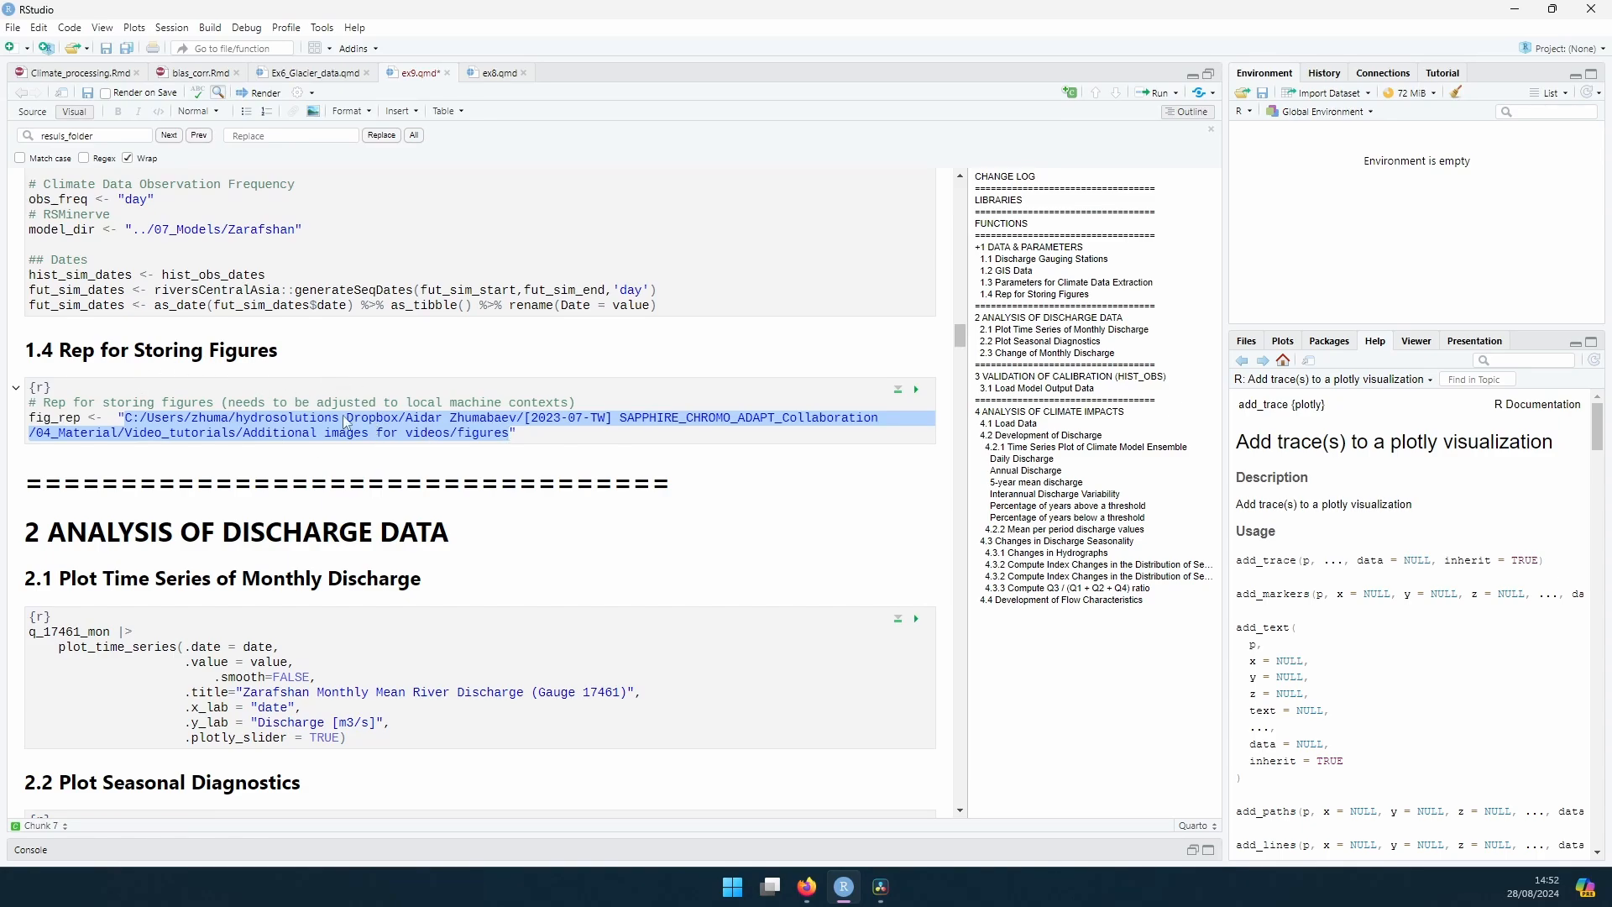
Step: Run the section 2.1 chunk that plots the Zarafshan monthly mean river discharge time series for gauge 17461
{"action": "scroll", "coordinate": [479, 457], "scroll_direction": "down", "scroll_amount": 5}
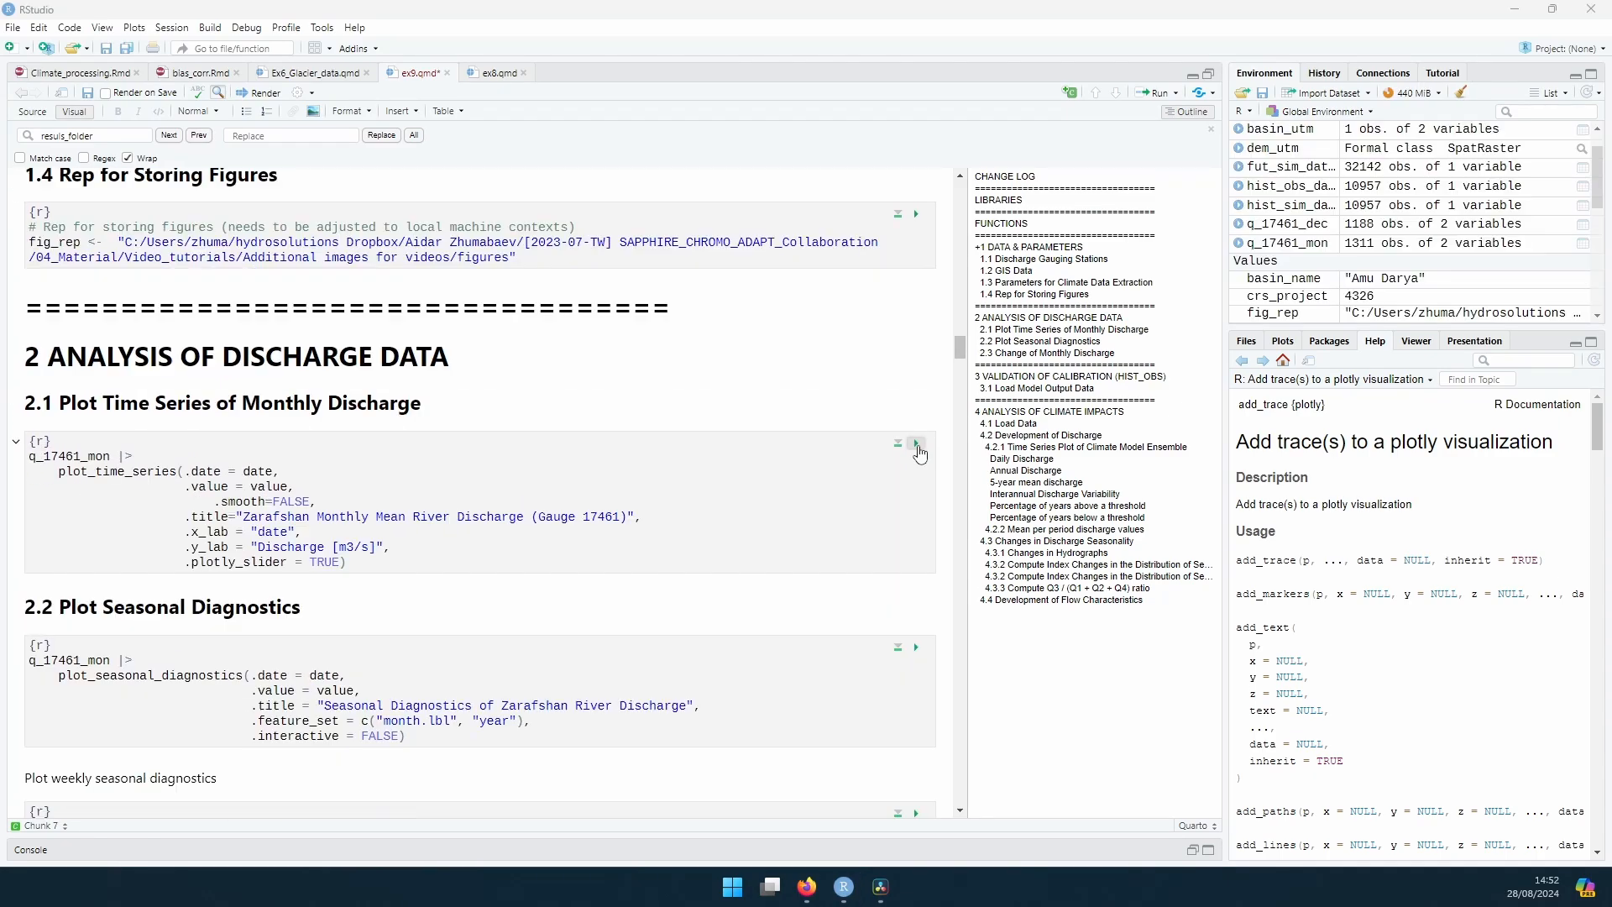
{"action": "left_click", "coordinate": [918, 445]}
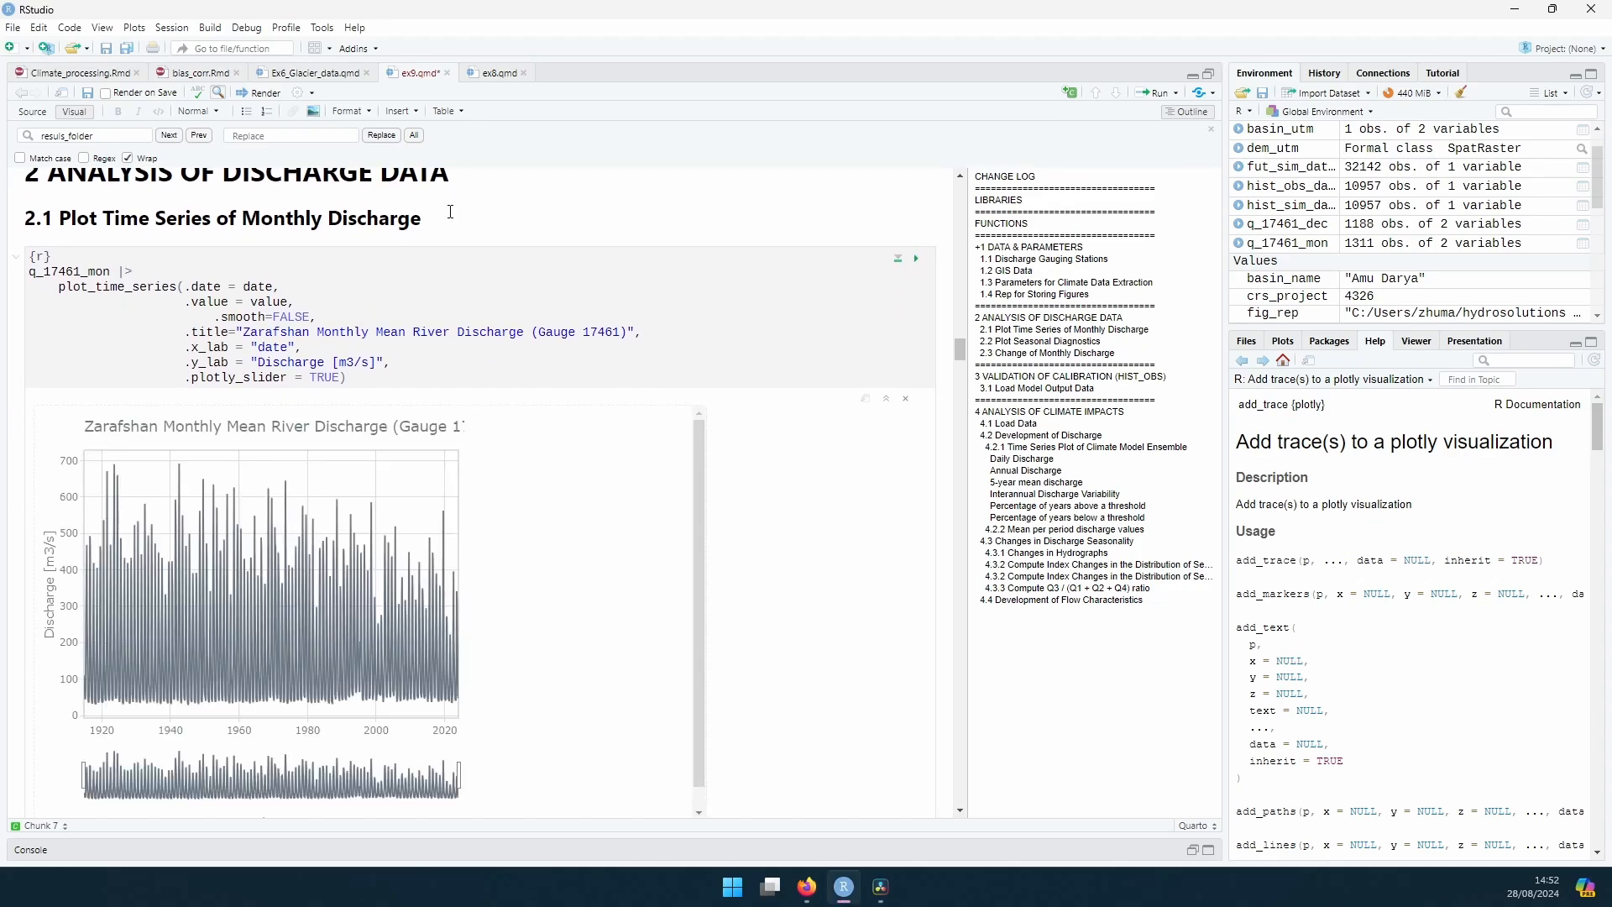
{"action": "left_click", "coordinate": [450, 212]}
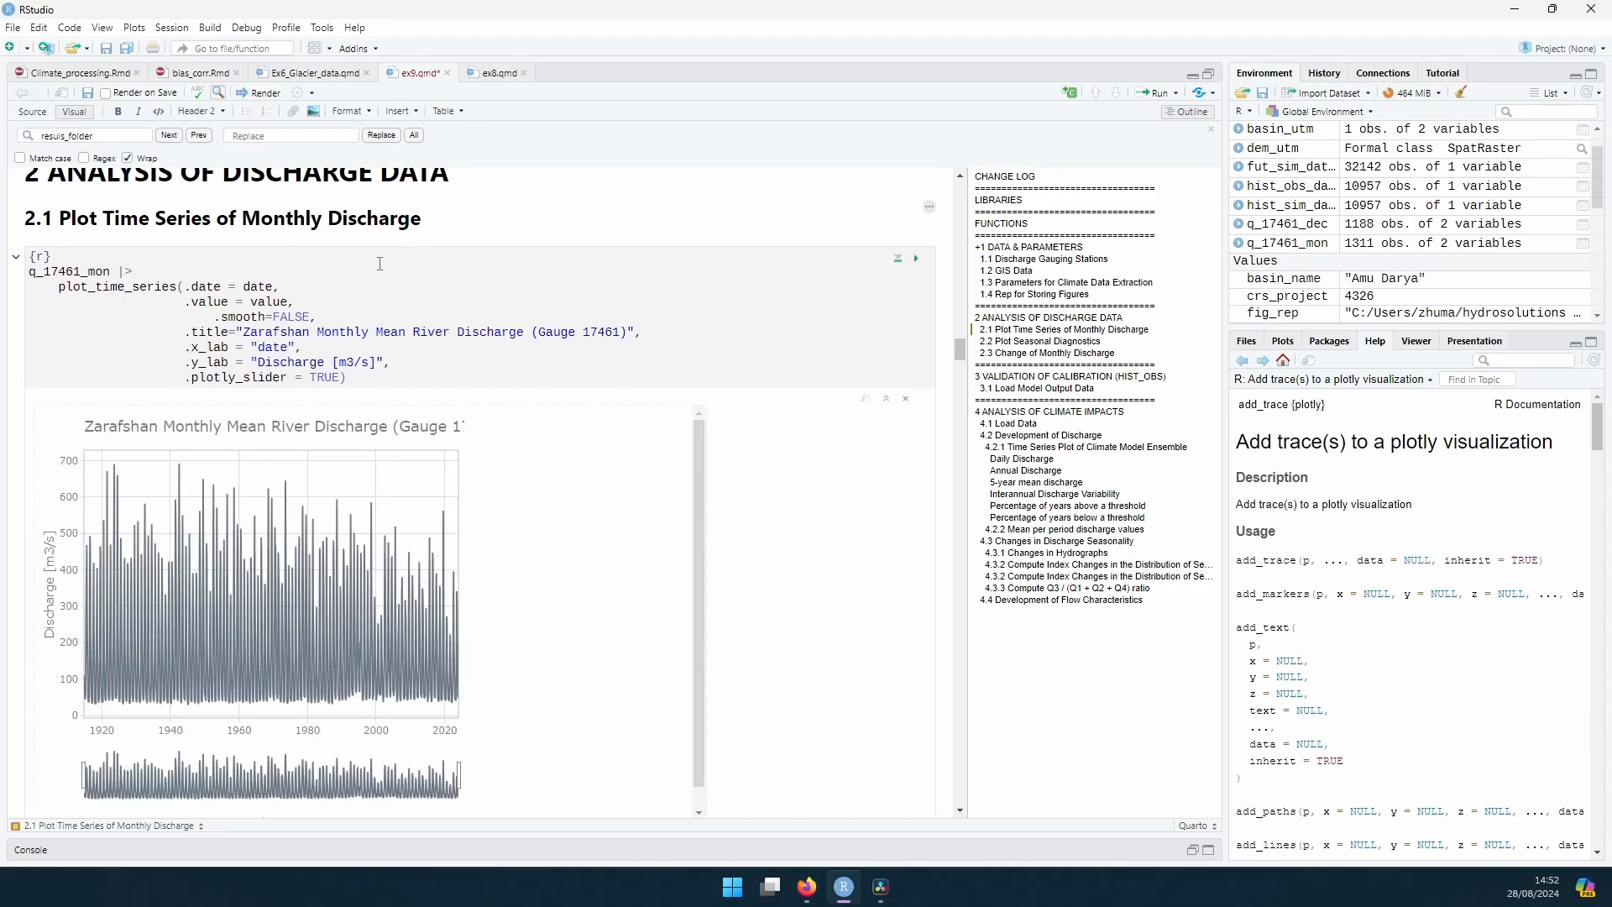
{"action": "scroll", "coordinate": [347, 323], "scroll_direction": "up", "scroll_amount": 2}
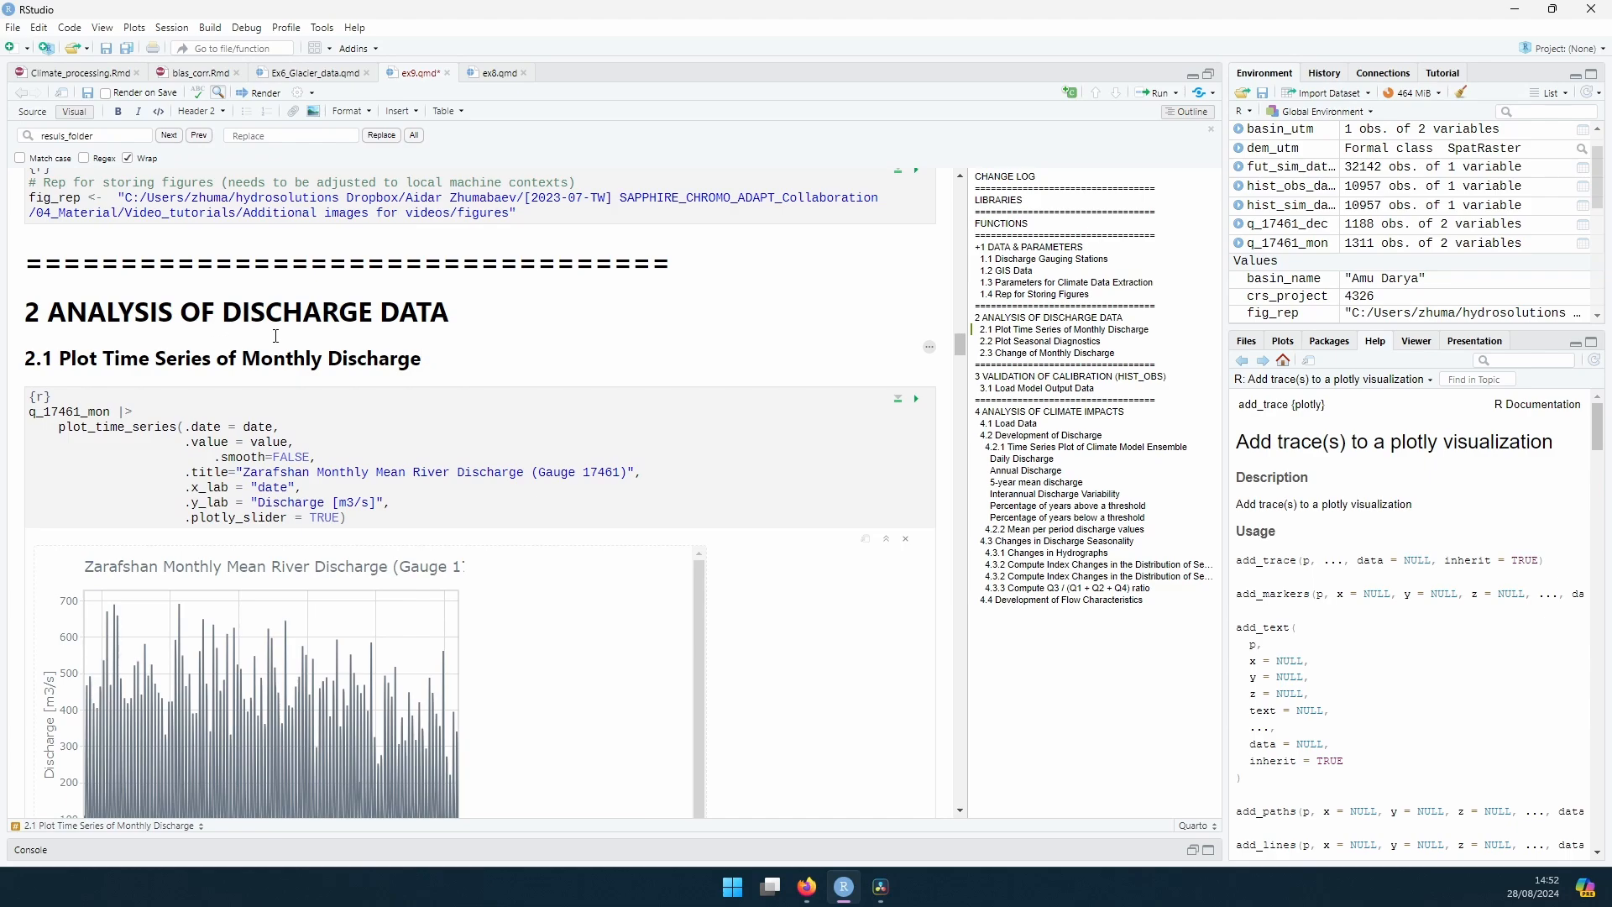
{"action": "scroll", "coordinate": [275, 336], "scroll_direction": "down", "scroll_amount": 4}
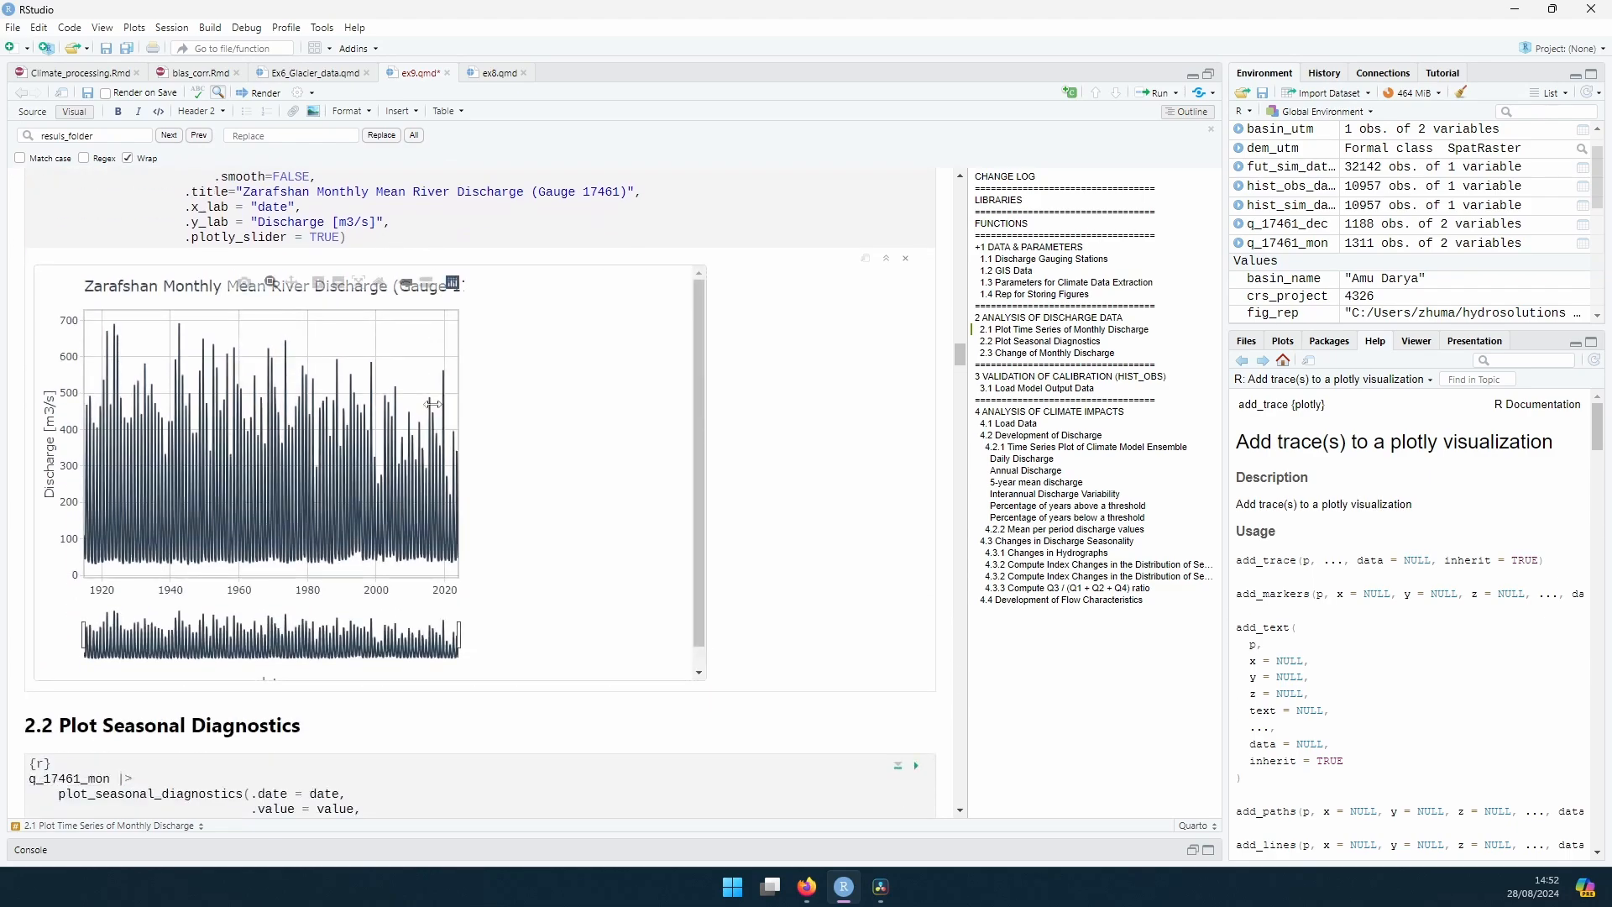
Step: Run the section 2.2 chunks that plot the monthly and weekly seasonal diagnostics of Zarafshan River discharge
{"action": "scroll", "coordinate": [432, 394], "scroll_direction": "down", "scroll_amount": 4}
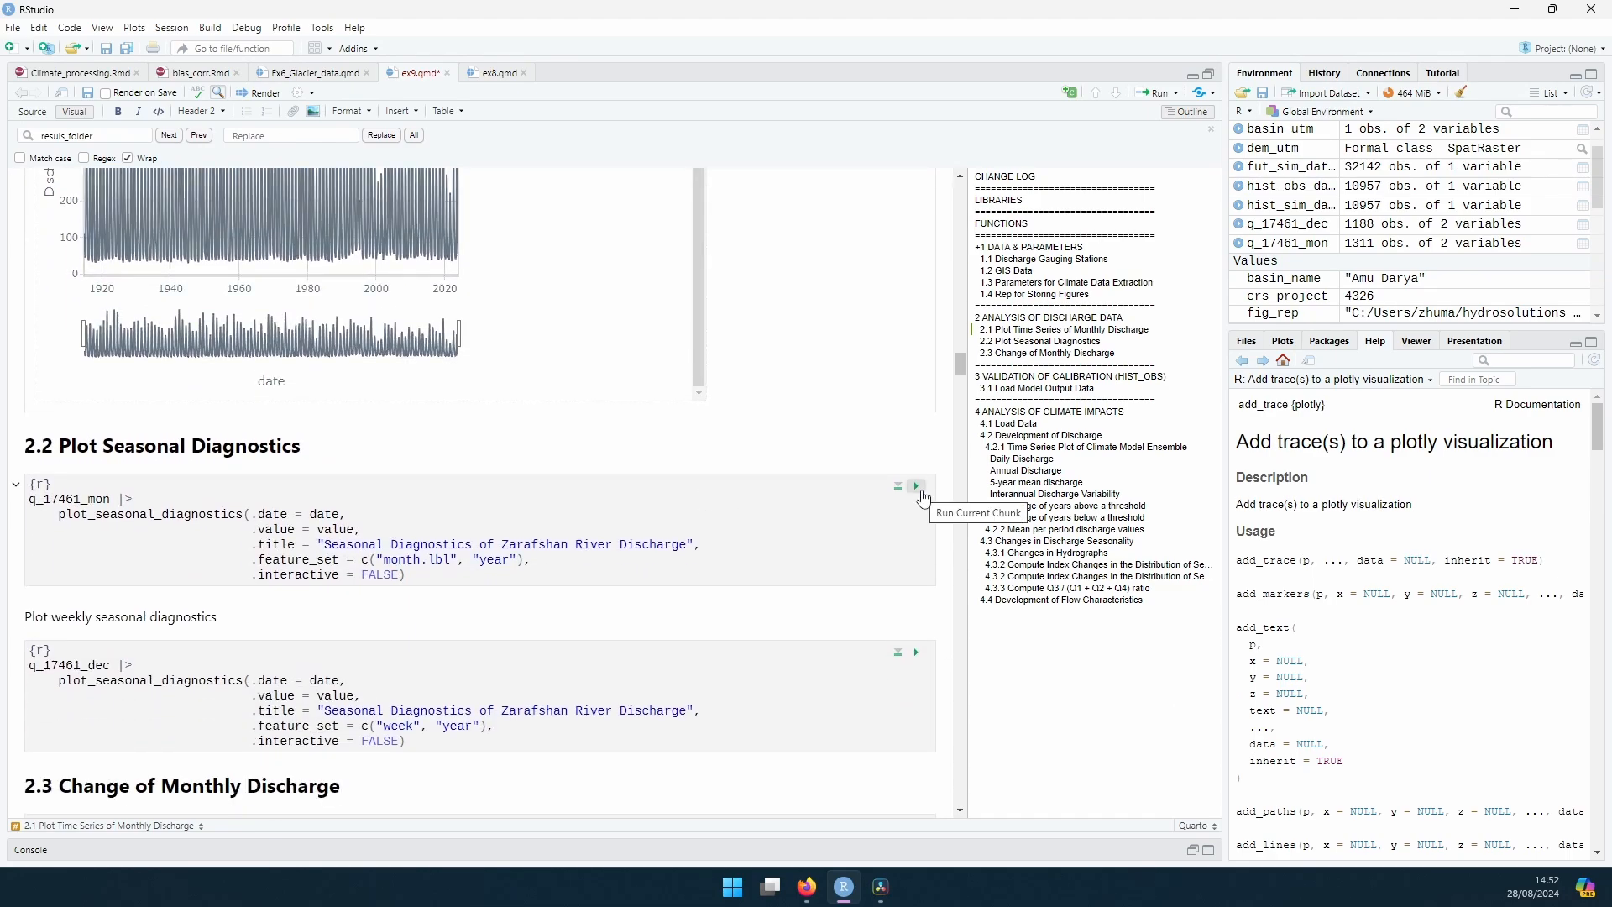
{"action": "left_click", "coordinate": [917, 487]}
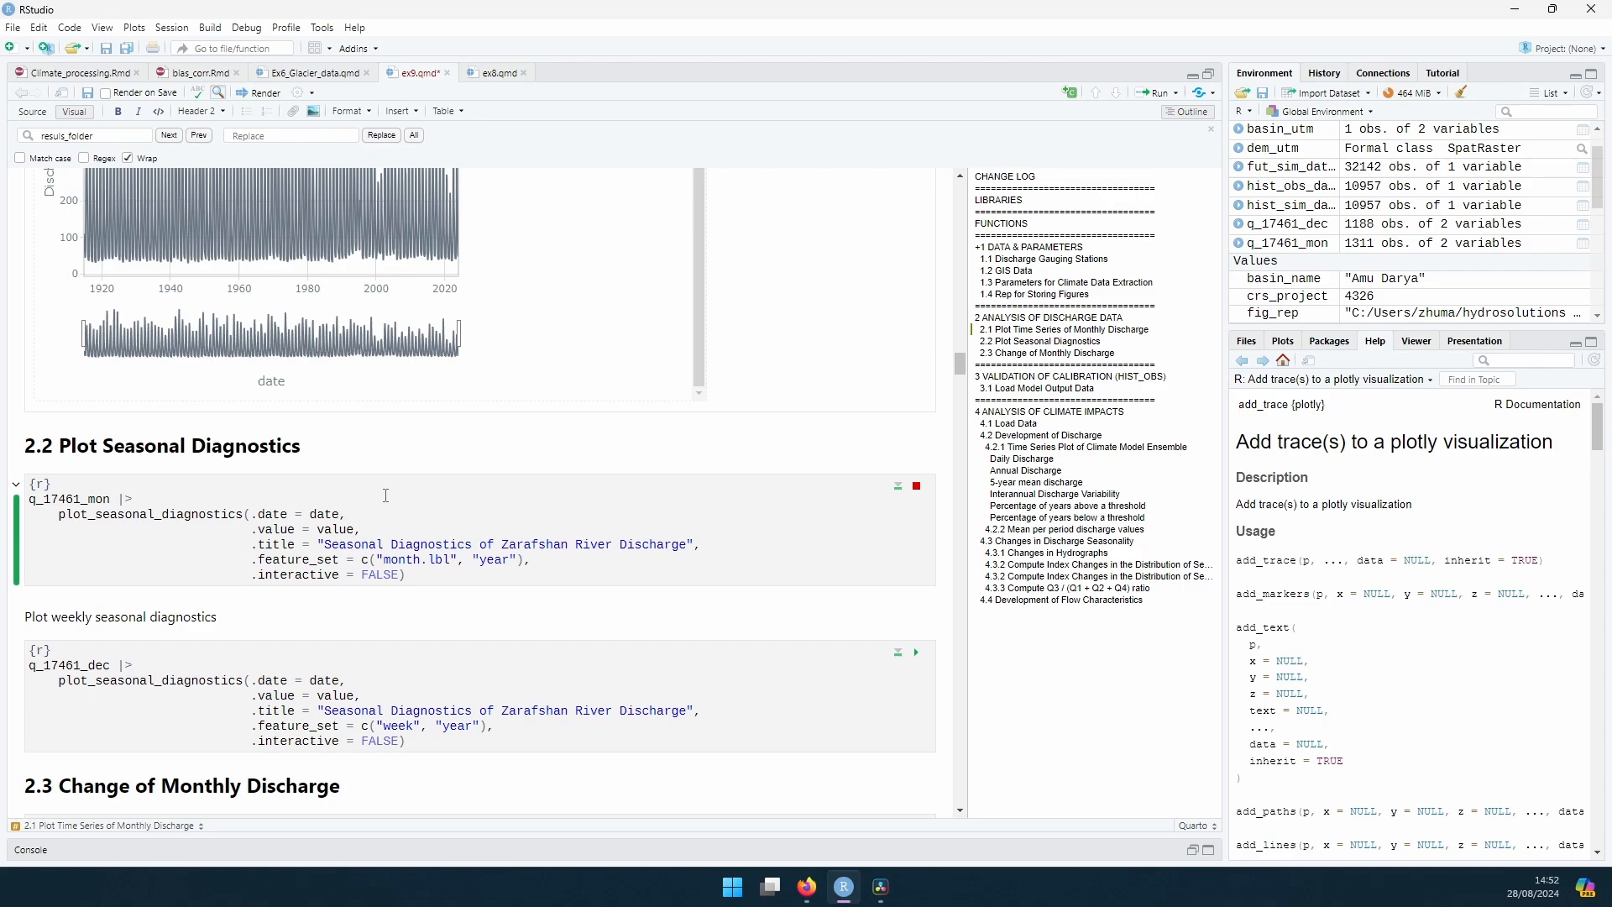
{"action": "scroll", "coordinate": [386, 492], "scroll_direction": "down", "scroll_amount": 4}
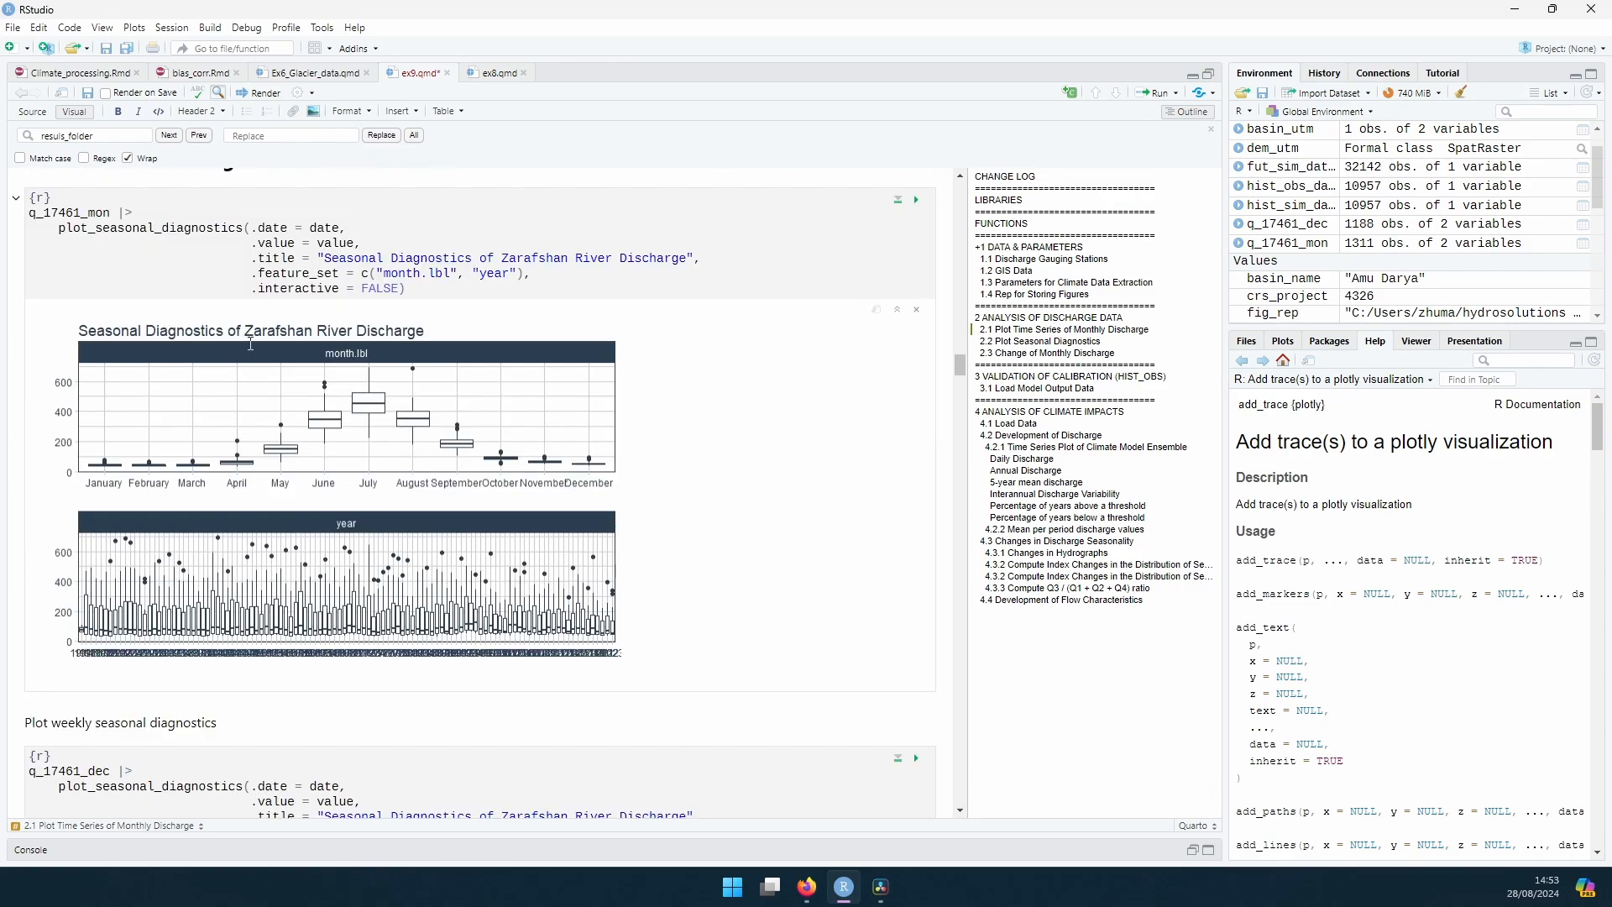
{"action": "scroll", "coordinate": [438, 366], "scroll_direction": "down", "scroll_amount": 5}
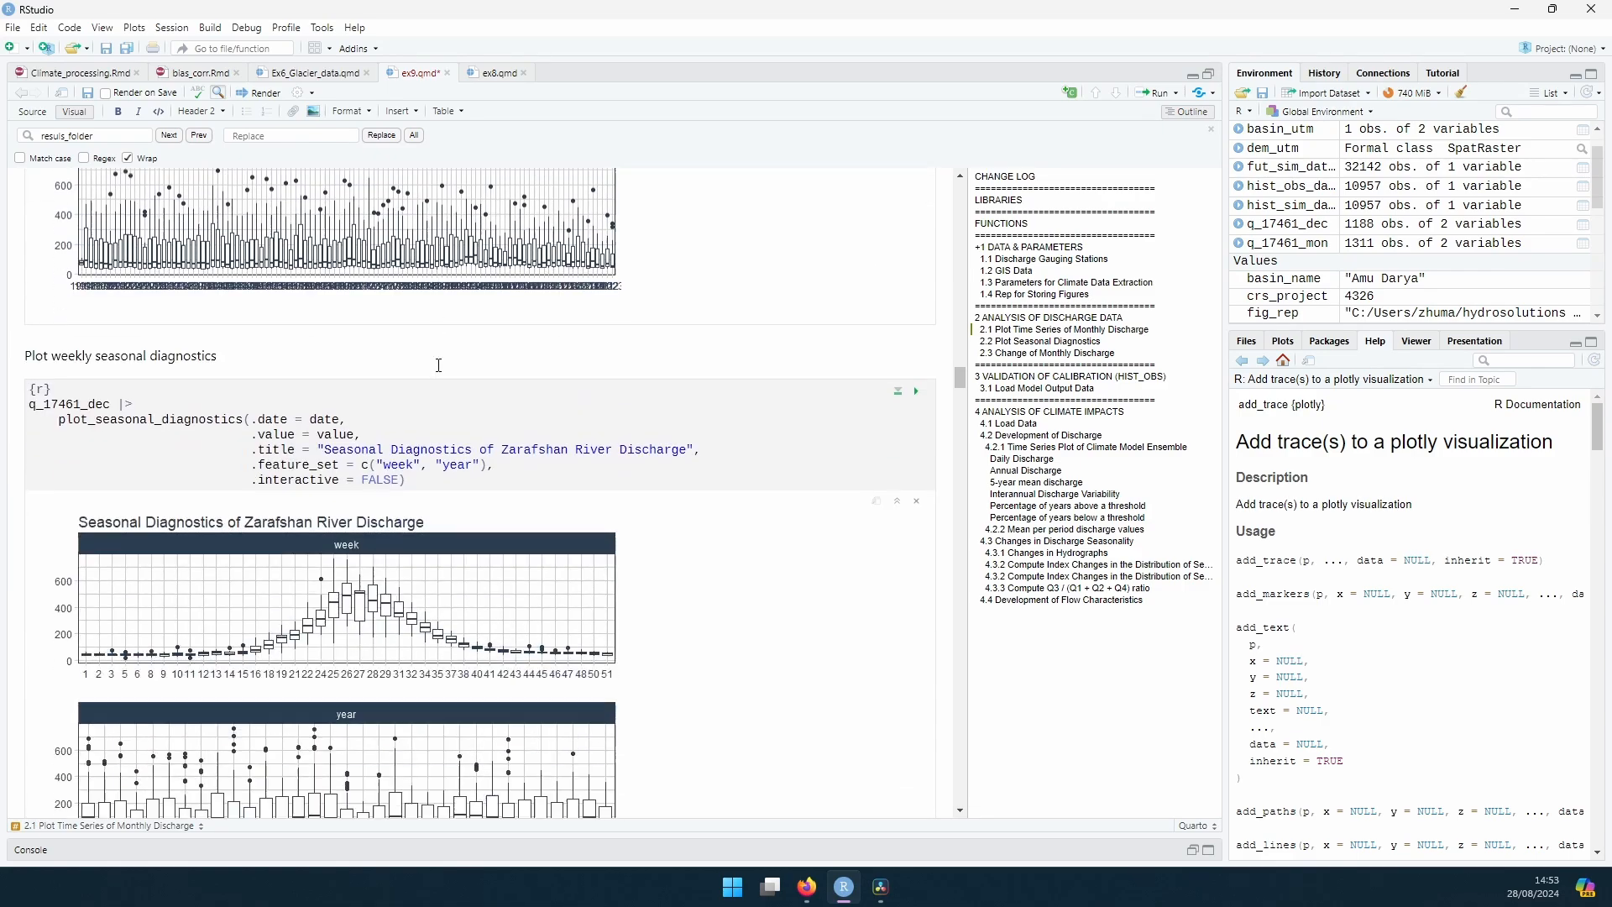
{"action": "scroll", "coordinate": [439, 366], "scroll_direction": "down", "scroll_amount": 3}
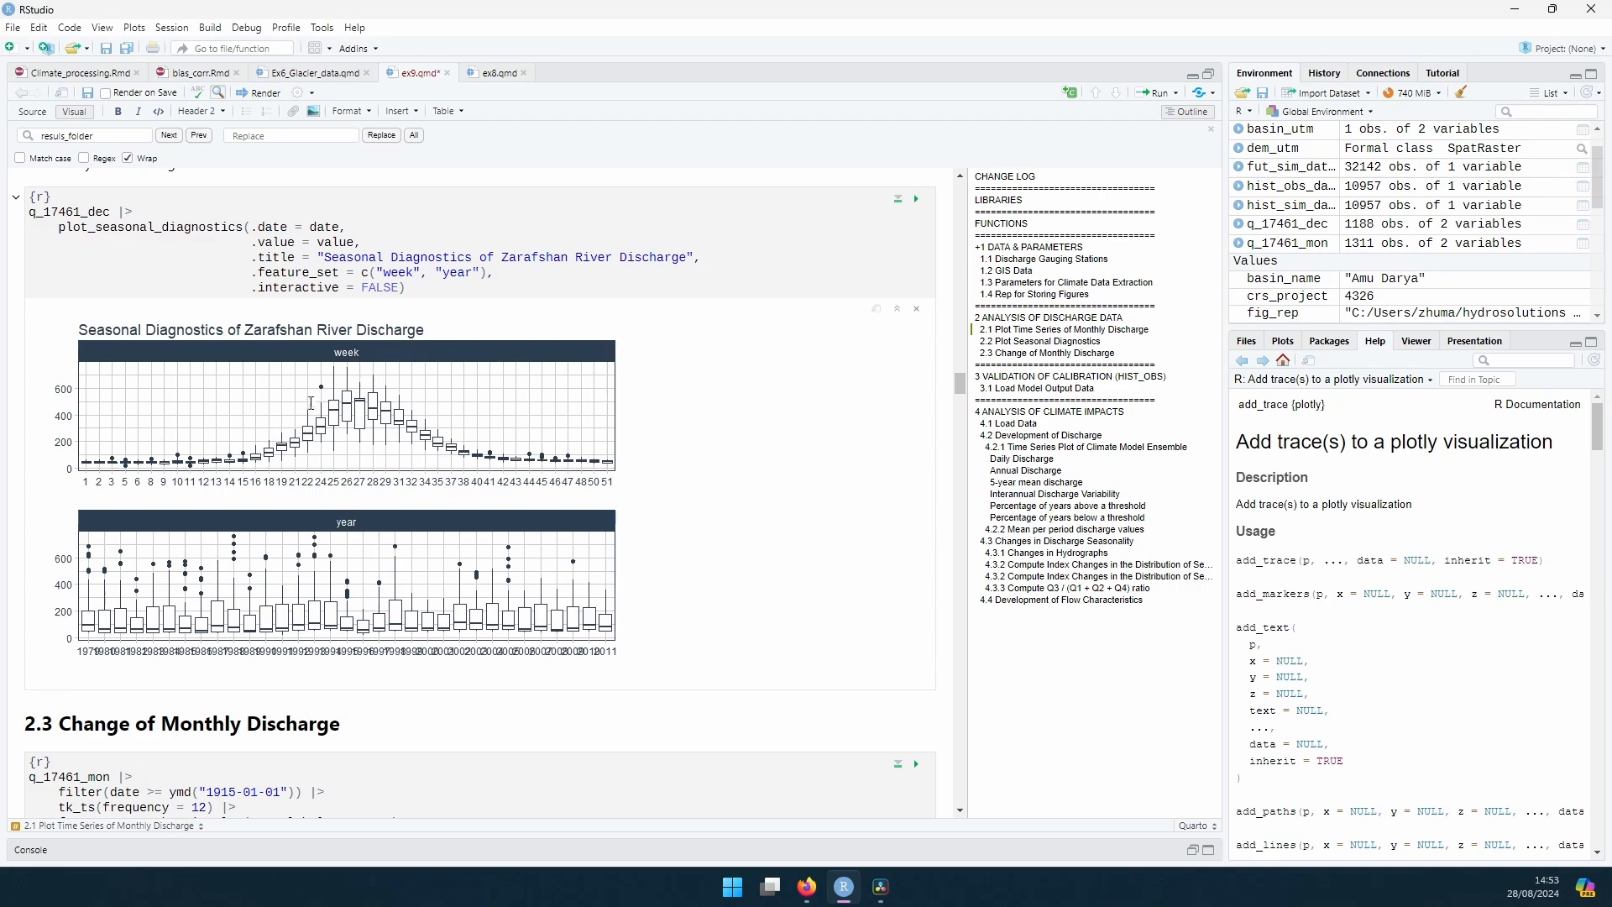
Step: Run the section 2.3 chunk for the subseries plot of Zarafshan discharge with trends and inspect the plot
{"action": "scroll", "coordinate": [510, 414], "scroll_direction": "down", "scroll_amount": 5}
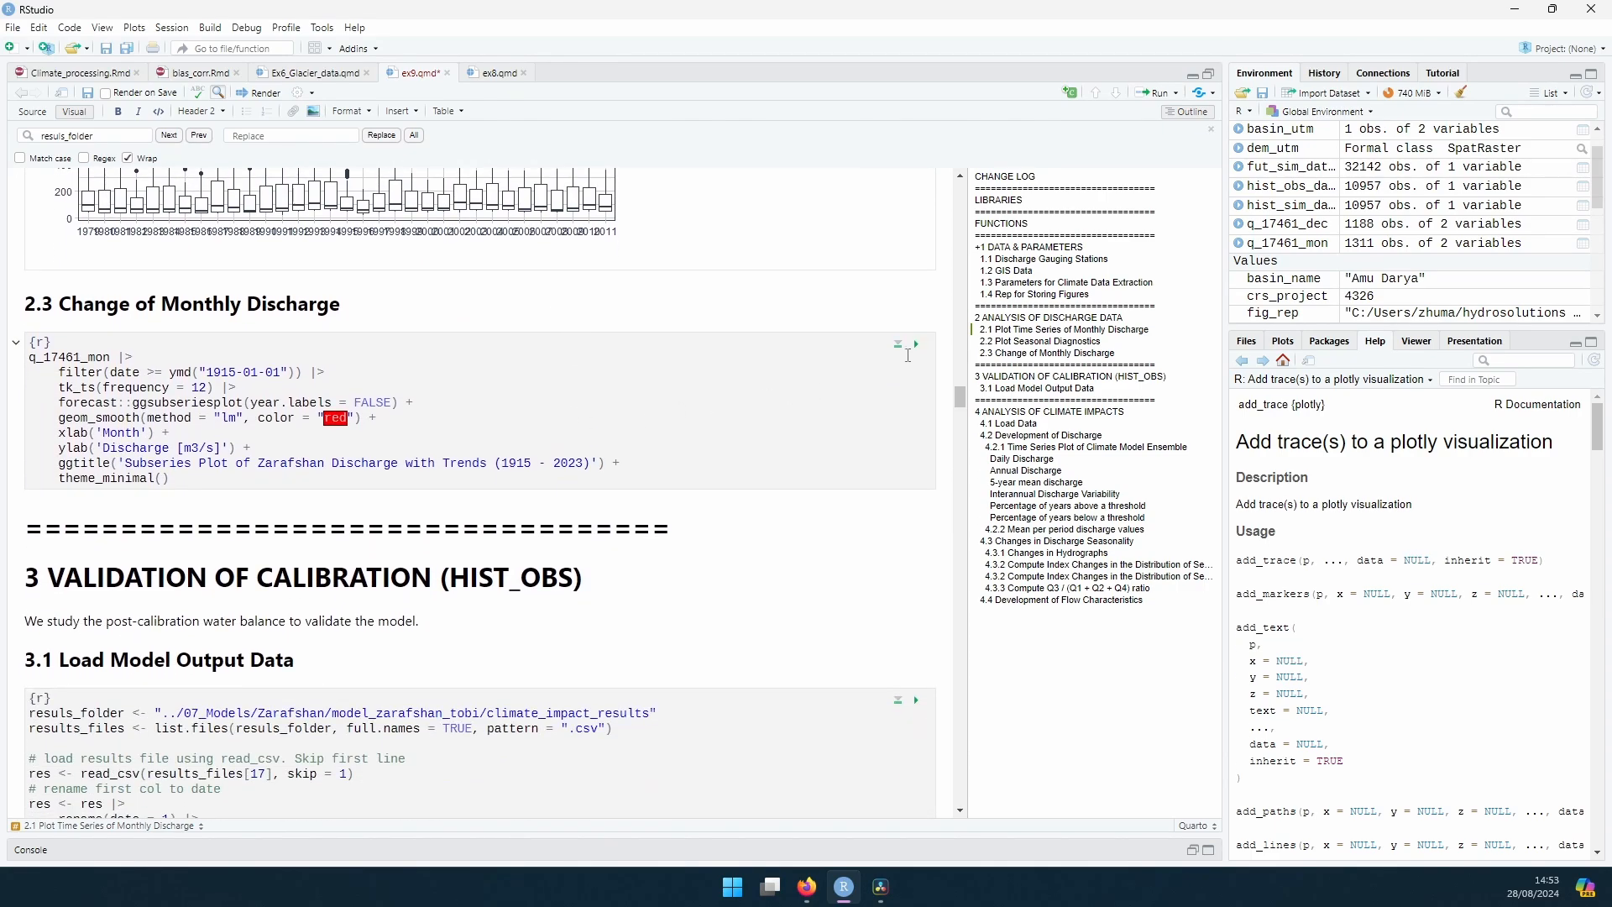
{"action": "left_click", "coordinate": [917, 345]}
{"action": "scroll", "coordinate": [360, 392], "scroll_direction": "down", "scroll_amount": 3}
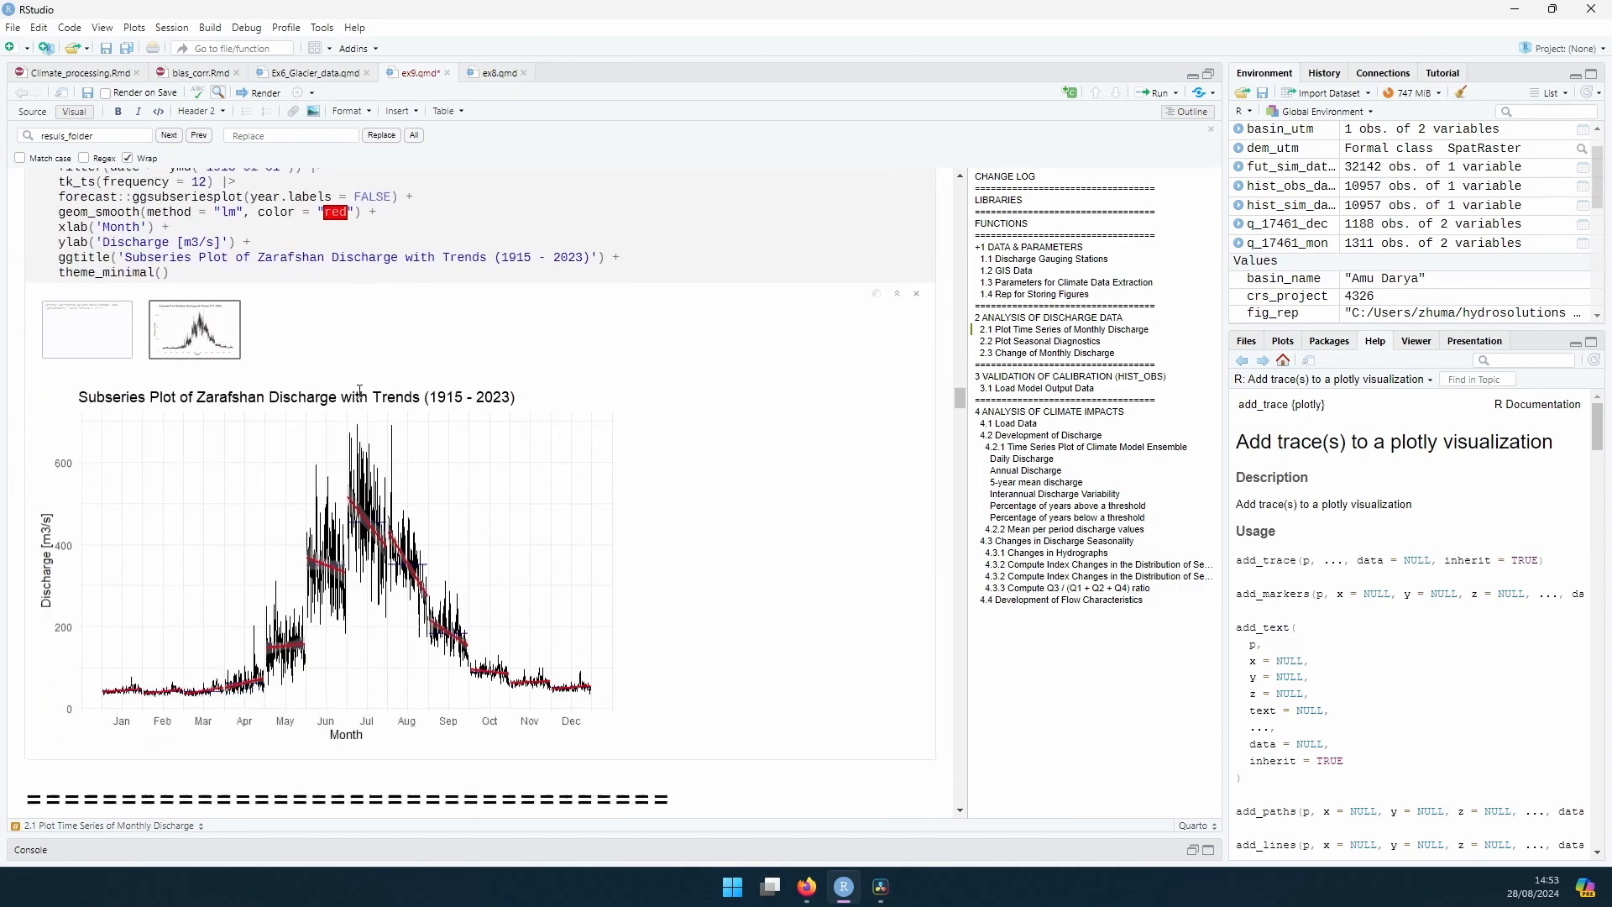
{"action": "scroll", "coordinate": [360, 391], "scroll_direction": "down", "scroll_amount": 1}
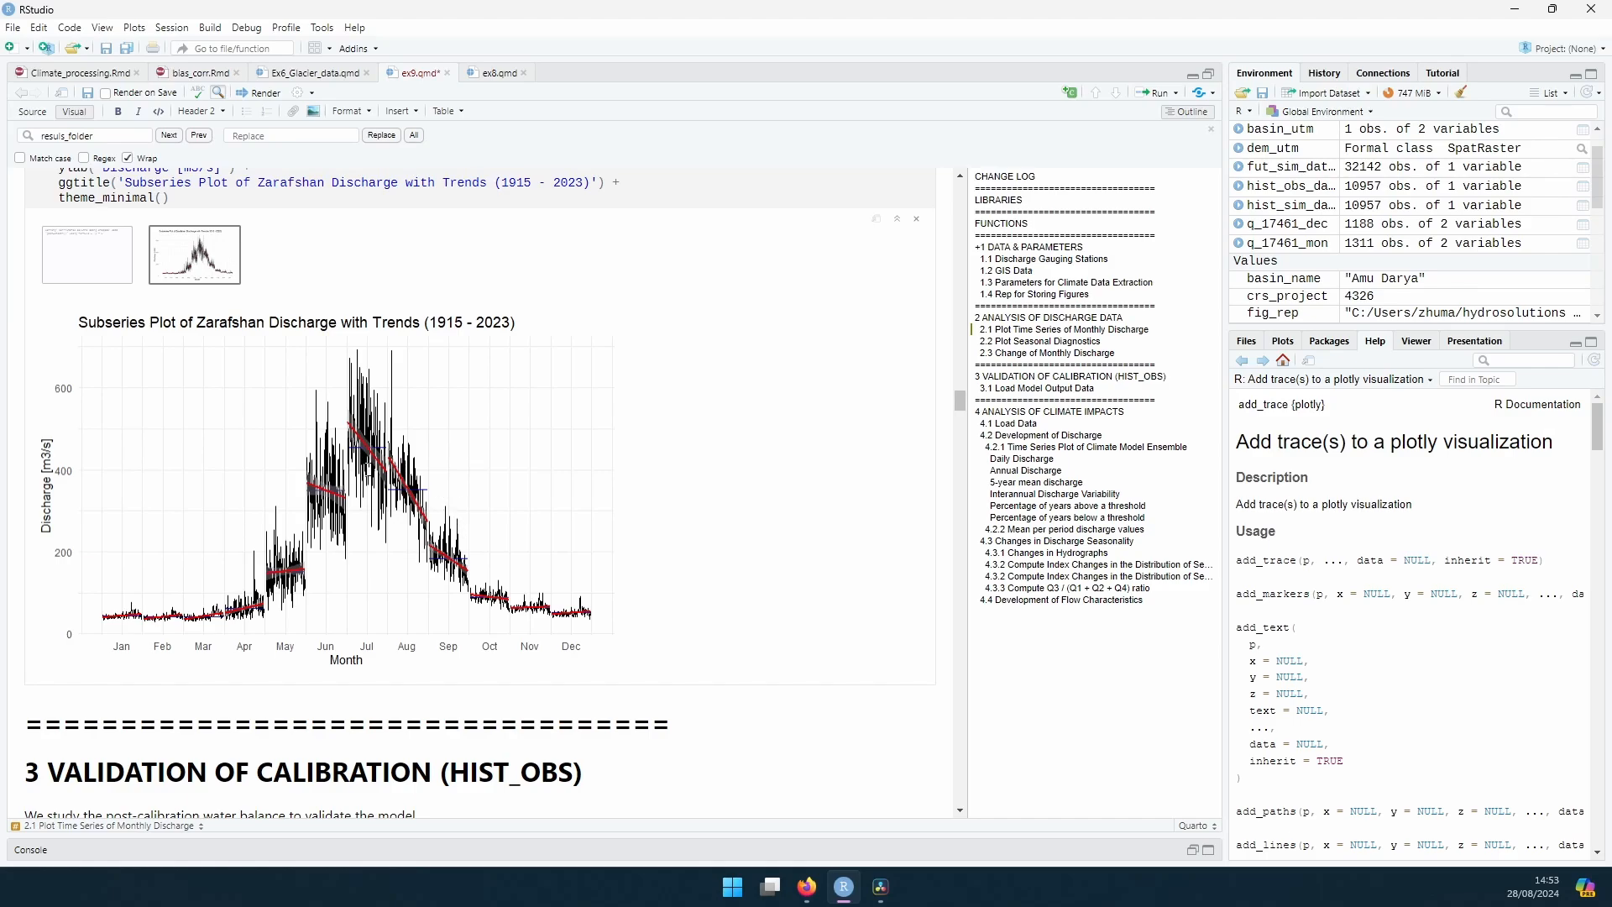
{"action": "scroll", "coordinate": [369, 468], "scroll_direction": "up", "scroll_amount": 2}
Step: Check the climate_impact_results folder path in section 3.1 and run the chunk that plots annual reference and simulated discharge
{"action": "scroll", "coordinate": [309, 267], "scroll_direction": "down", "scroll_amount": 9}
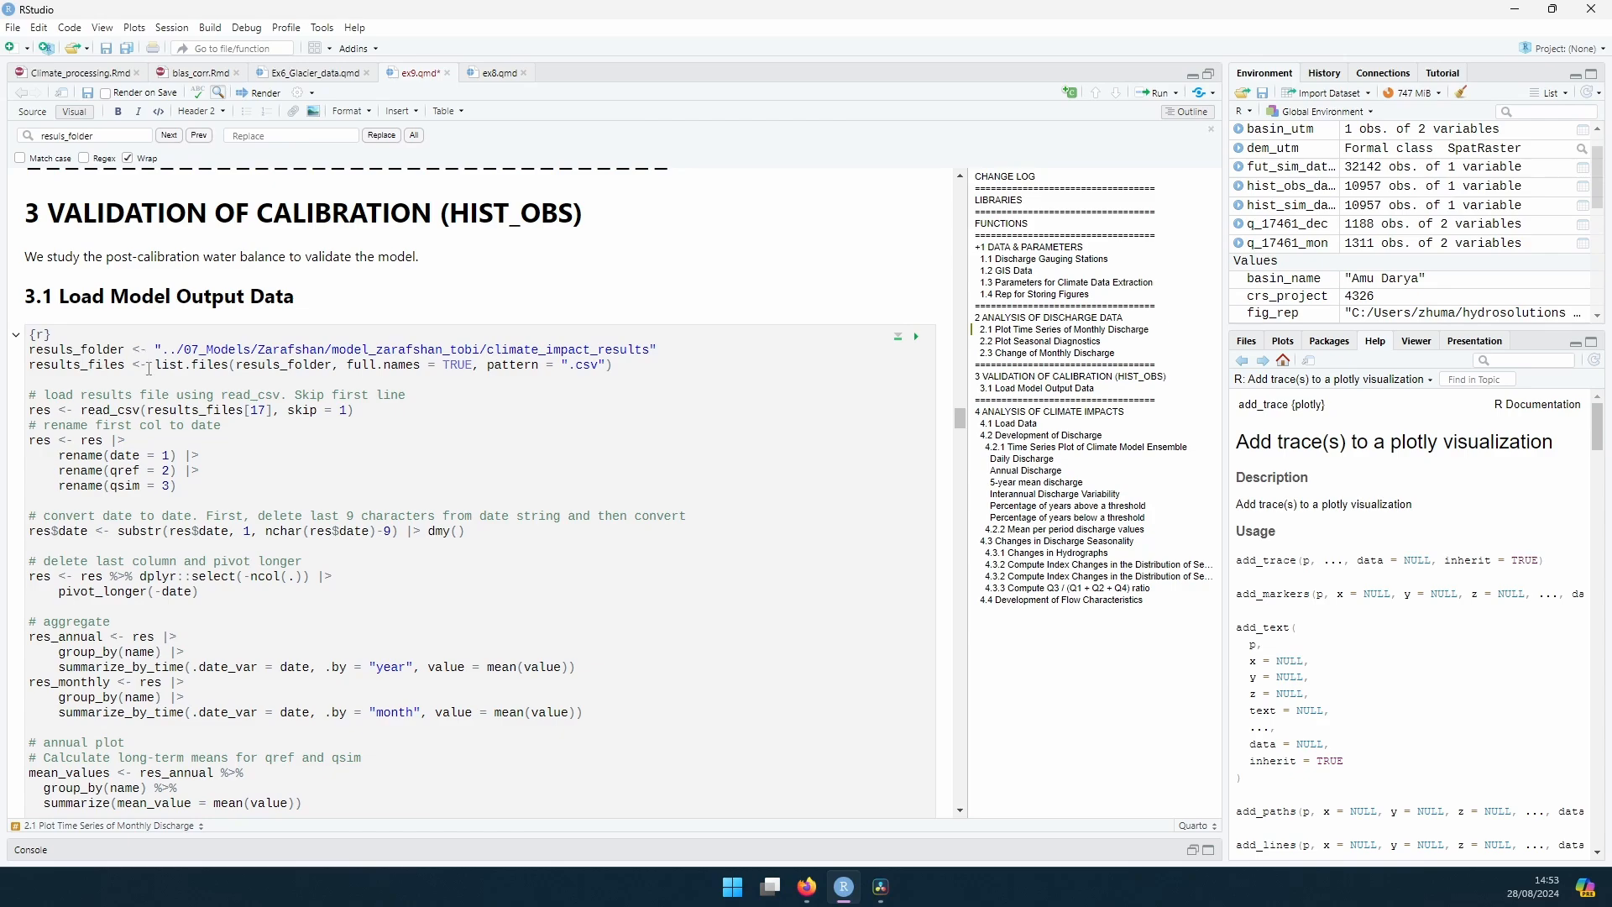
{"action": "left_click_drag", "start_coordinate": [166, 351], "coordinate": [658, 351]}
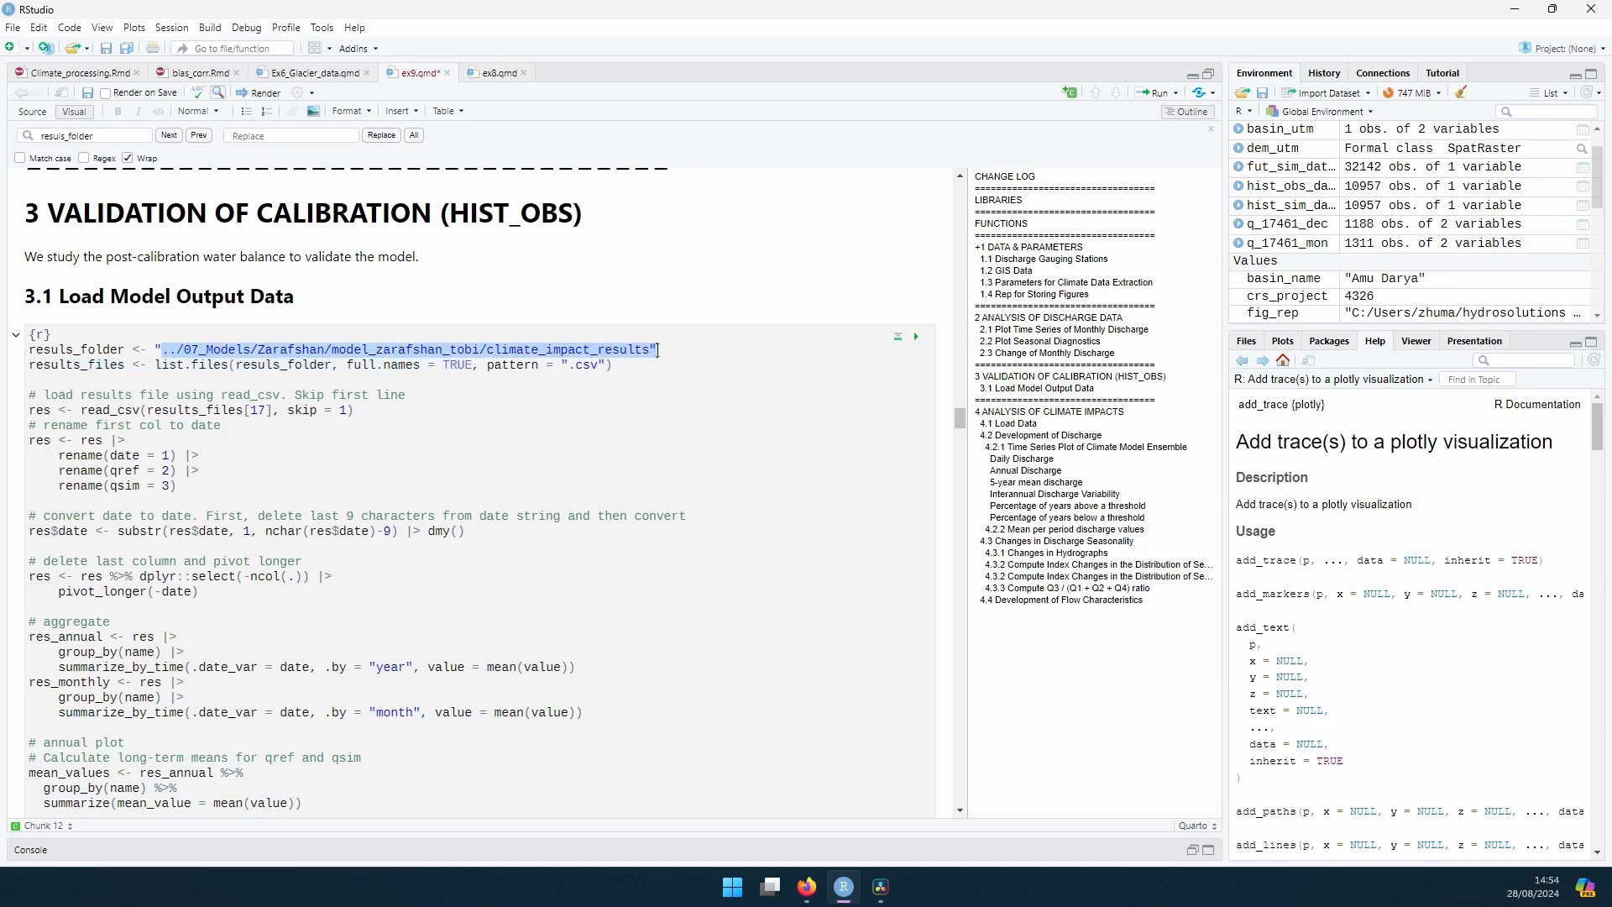
{"action": "left_click", "coordinate": [658, 350]}
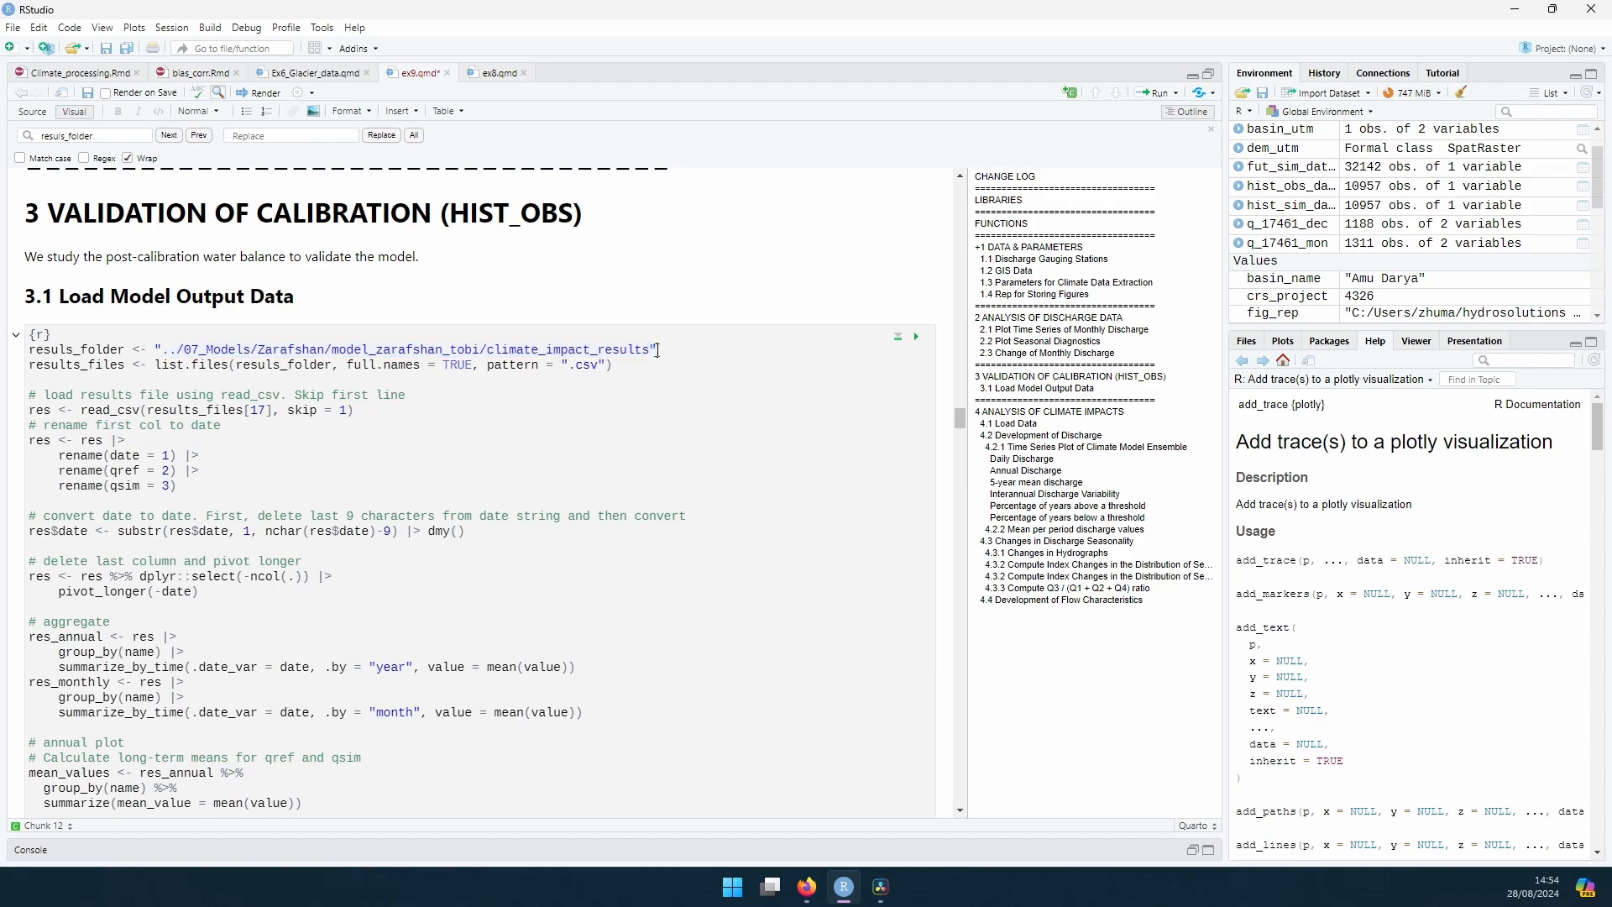
{"action": "left_click_drag", "start_coordinate": [641, 350], "coordinate": [502, 352]}
{"action": "left_click", "coordinate": [631, 351]}
{"action": "scroll", "coordinate": [622, 350], "scroll_direction": "down", "scroll_amount": 3}
{"action": "scroll", "coordinate": [580, 349], "scroll_direction": "up", "scroll_amount": 2}
{"action": "left_click", "coordinate": [917, 201]}
{"action": "scroll", "coordinate": [268, 317], "scroll_direction": "down", "scroll_amount": 2}
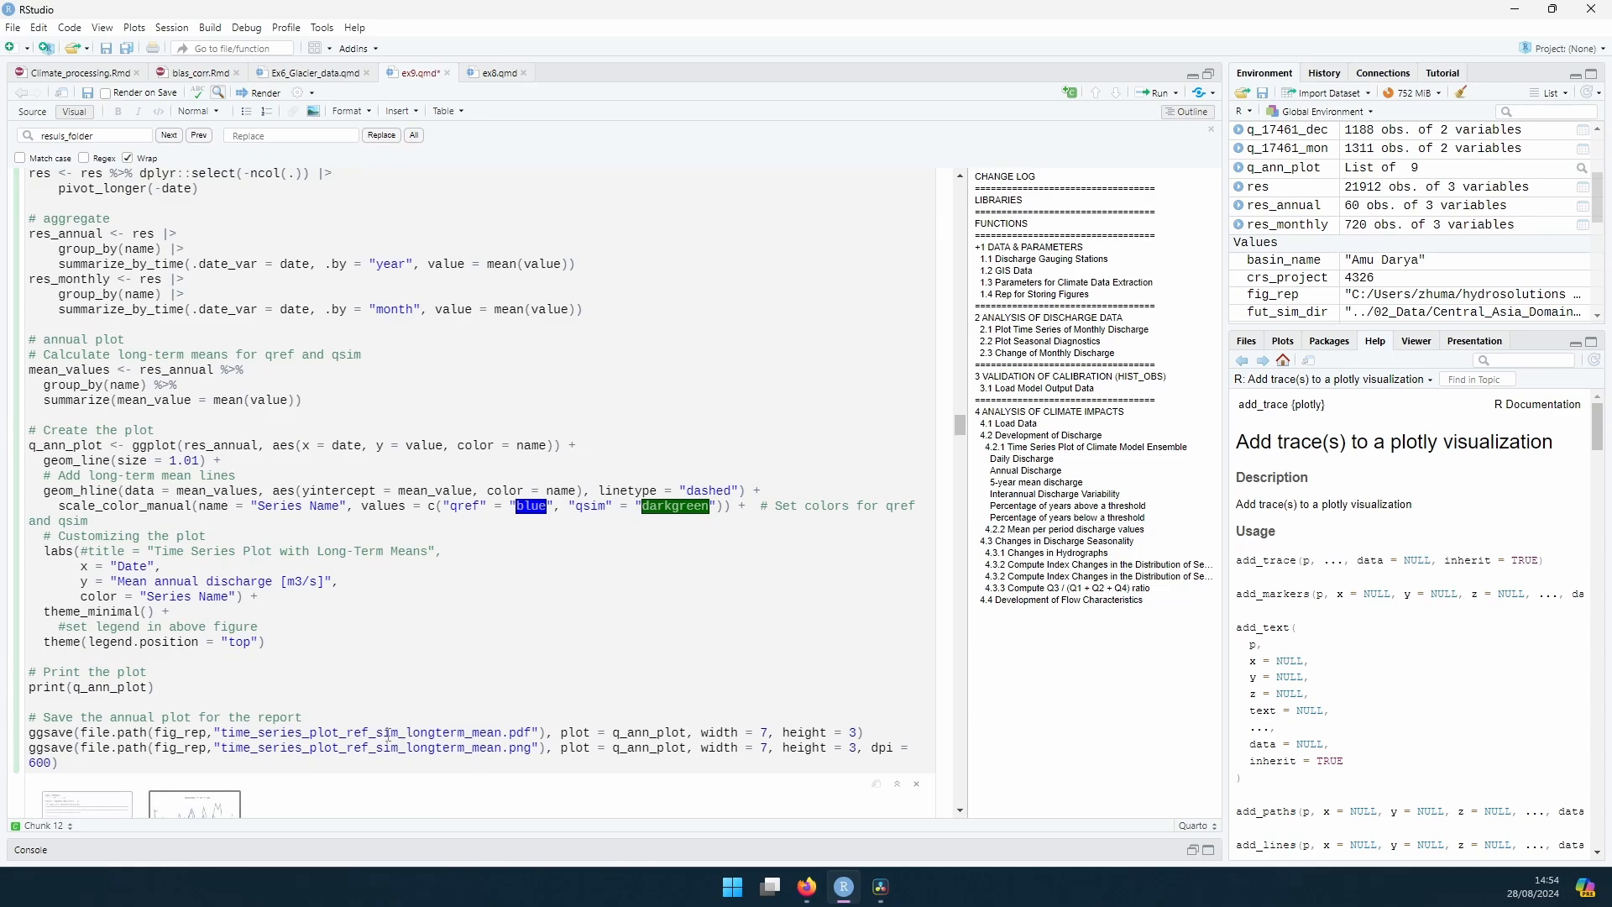
{"action": "scroll", "coordinate": [420, 689], "scroll_direction": "down", "scroll_amount": 5}
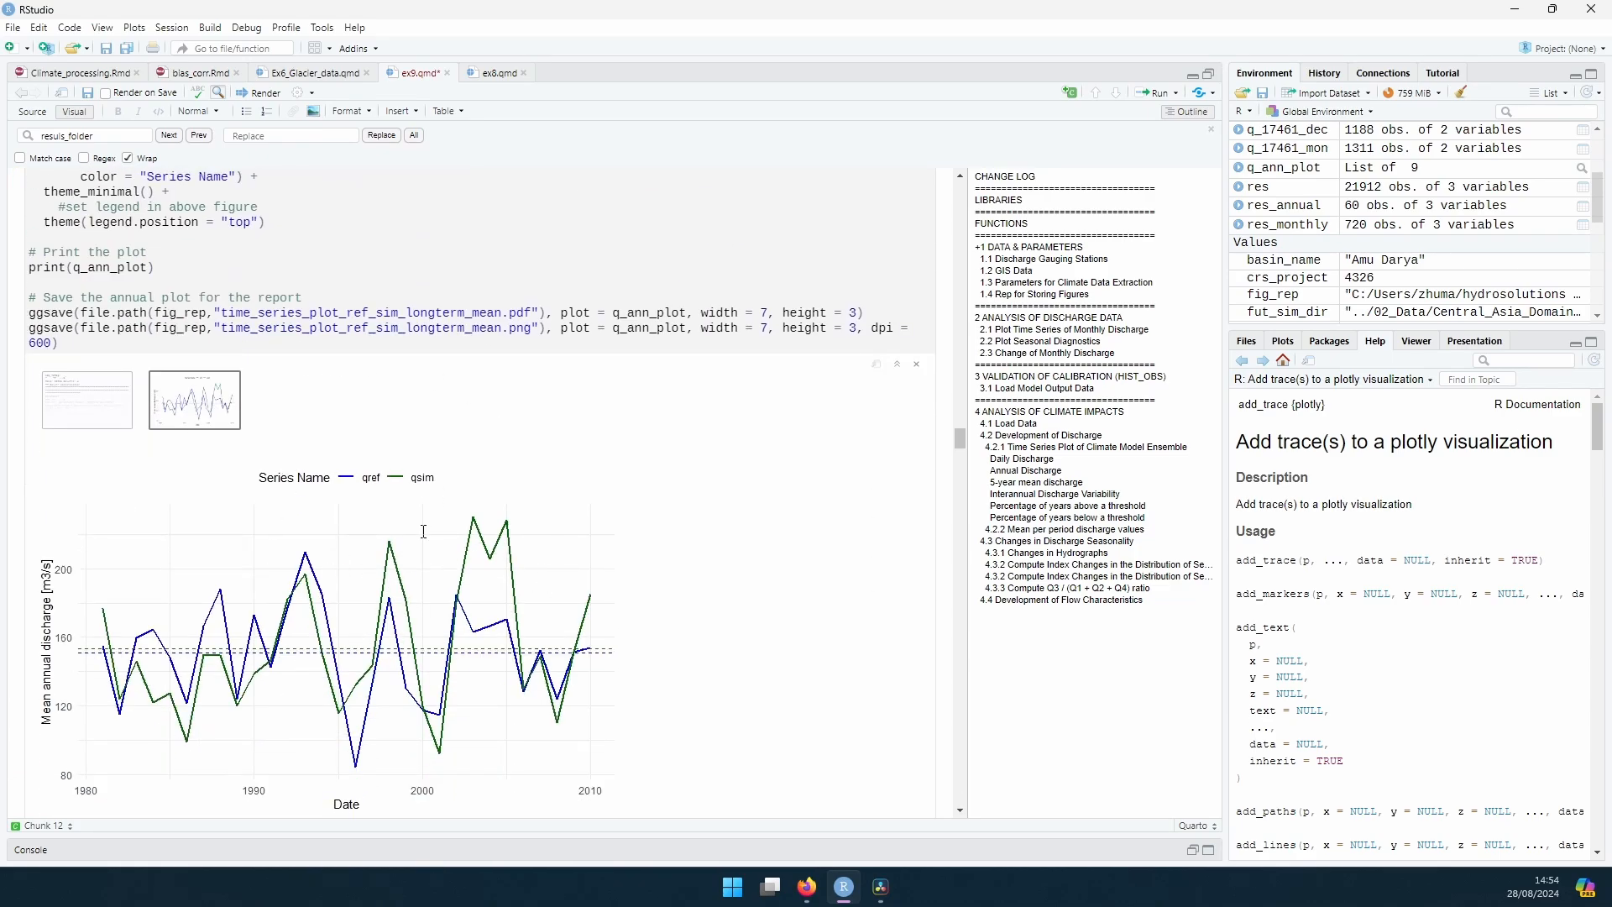
Step: Run the chunk that plots and saves the mean monthly discharge of the qref and qsim series
{"action": "scroll", "coordinate": [424, 532], "scroll_direction": "up", "scroll_amount": 20}
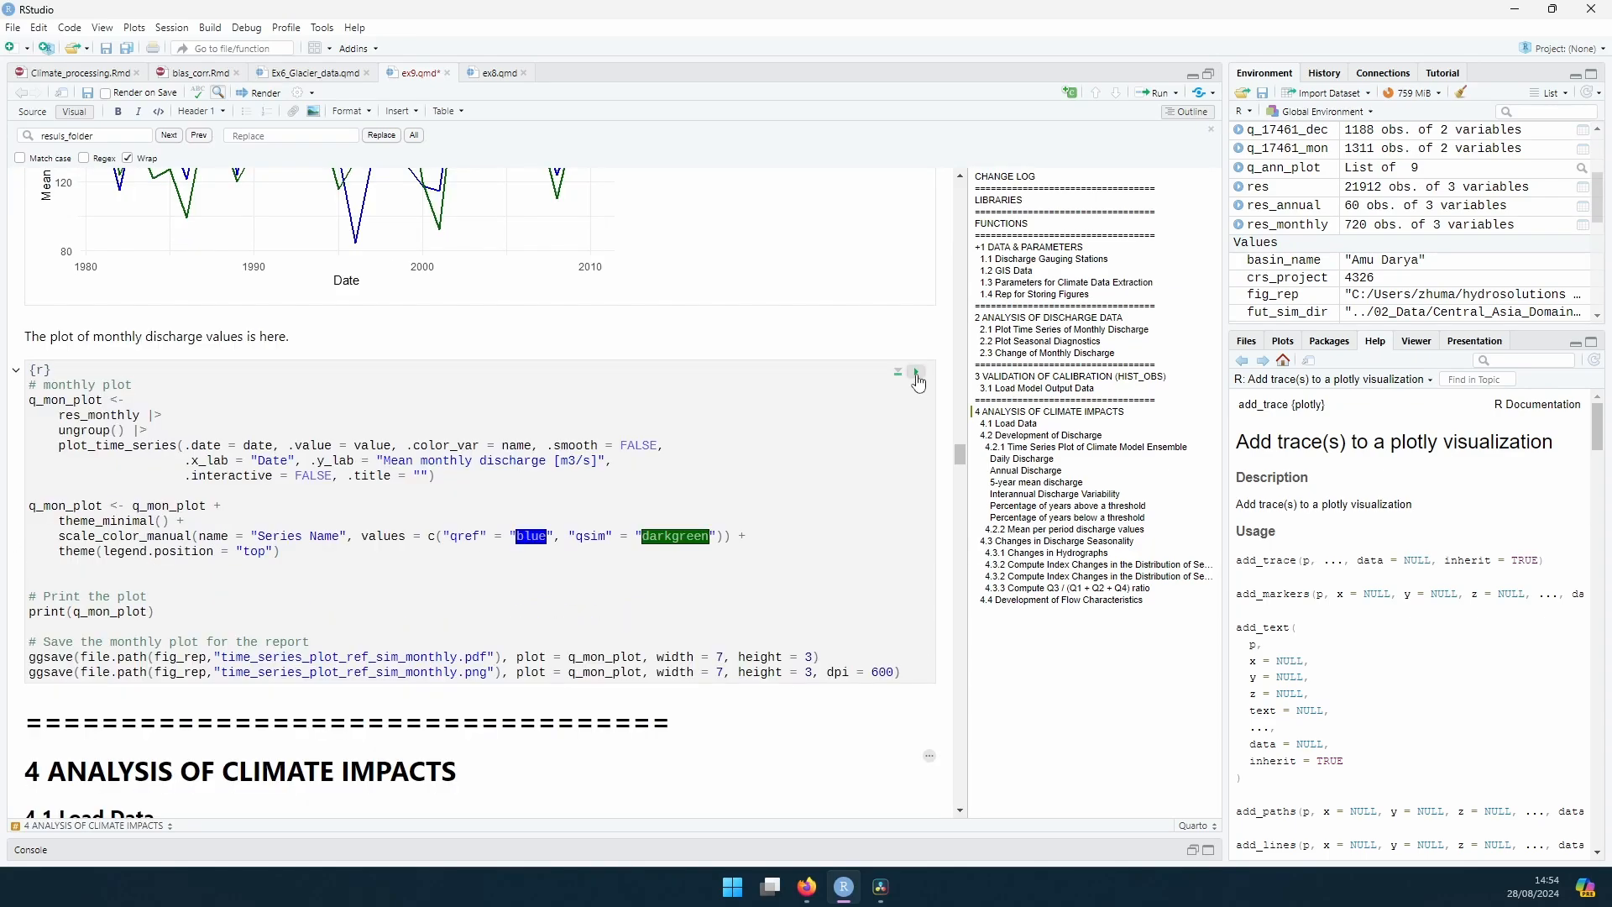
{"action": "left_click", "coordinate": [917, 373]}
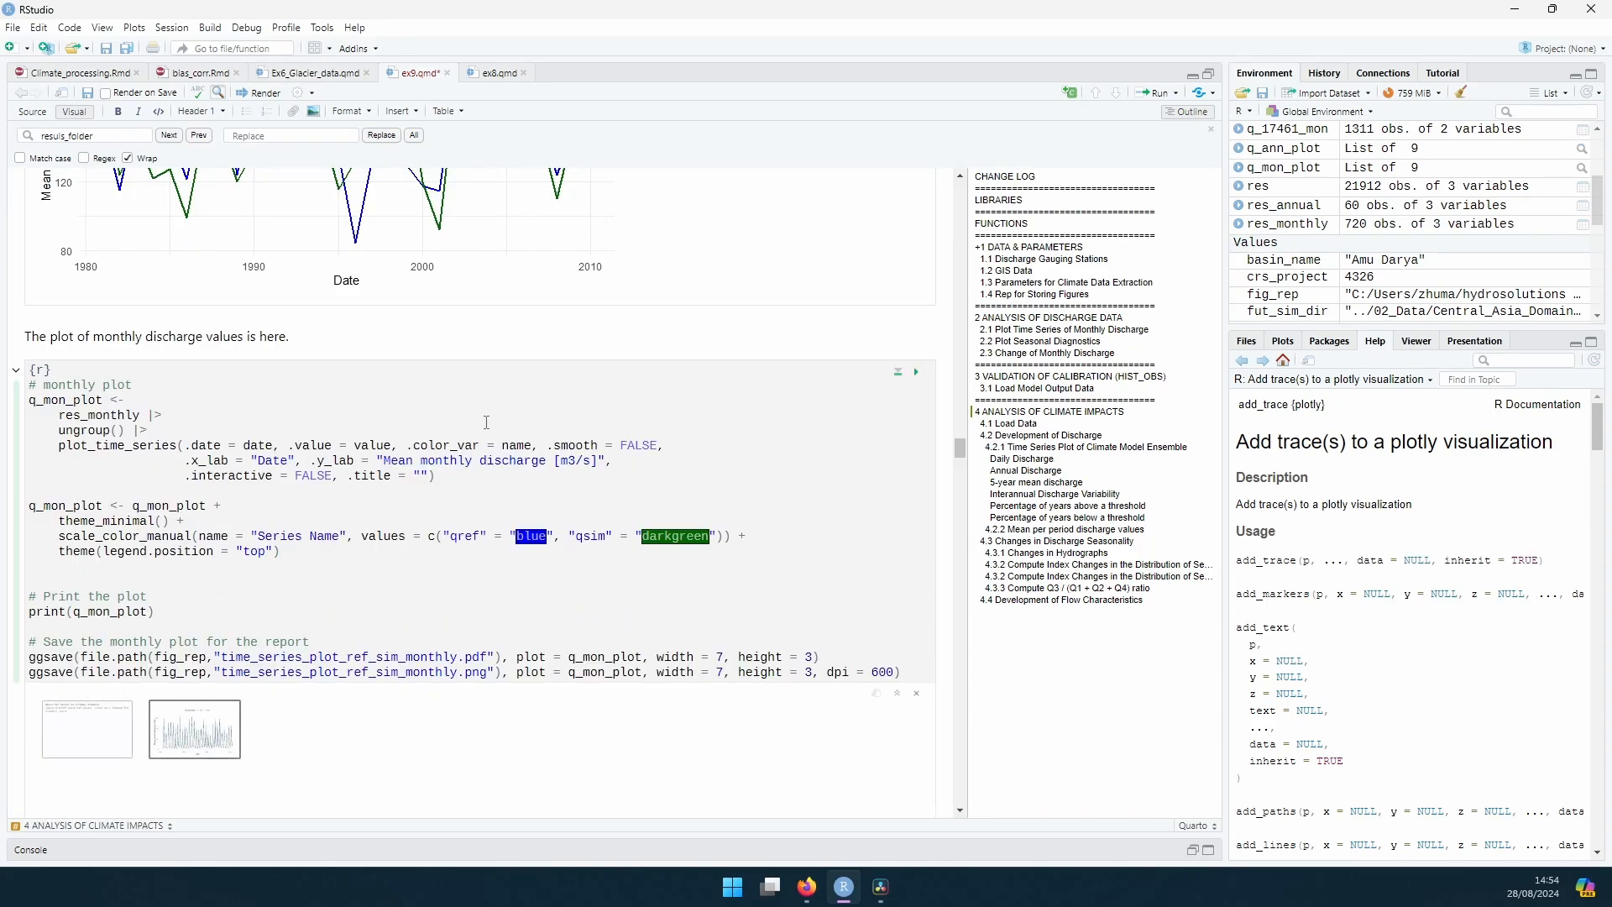
{"action": "scroll", "coordinate": [486, 422], "scroll_direction": "down", "scroll_amount": 5}
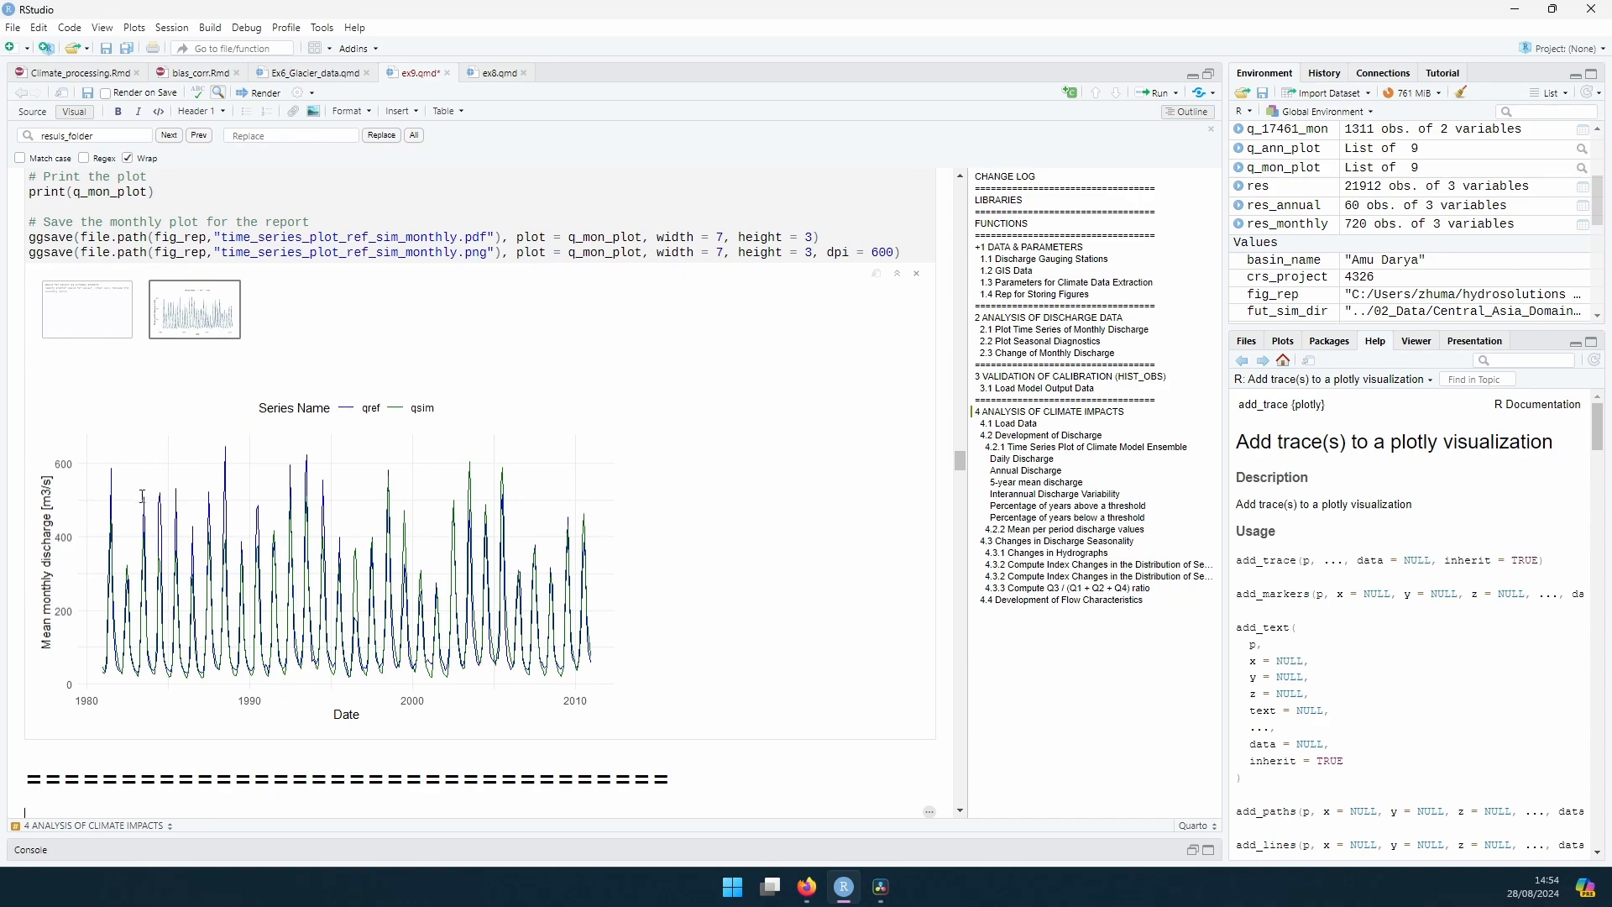
Step: List the CSV result files in section 4.1 and run the Daily Discharge chunk that loads all of them into one tibble
{"action": "scroll", "coordinate": [827, 451], "scroll_direction": "down", "scroll_amount": 7}
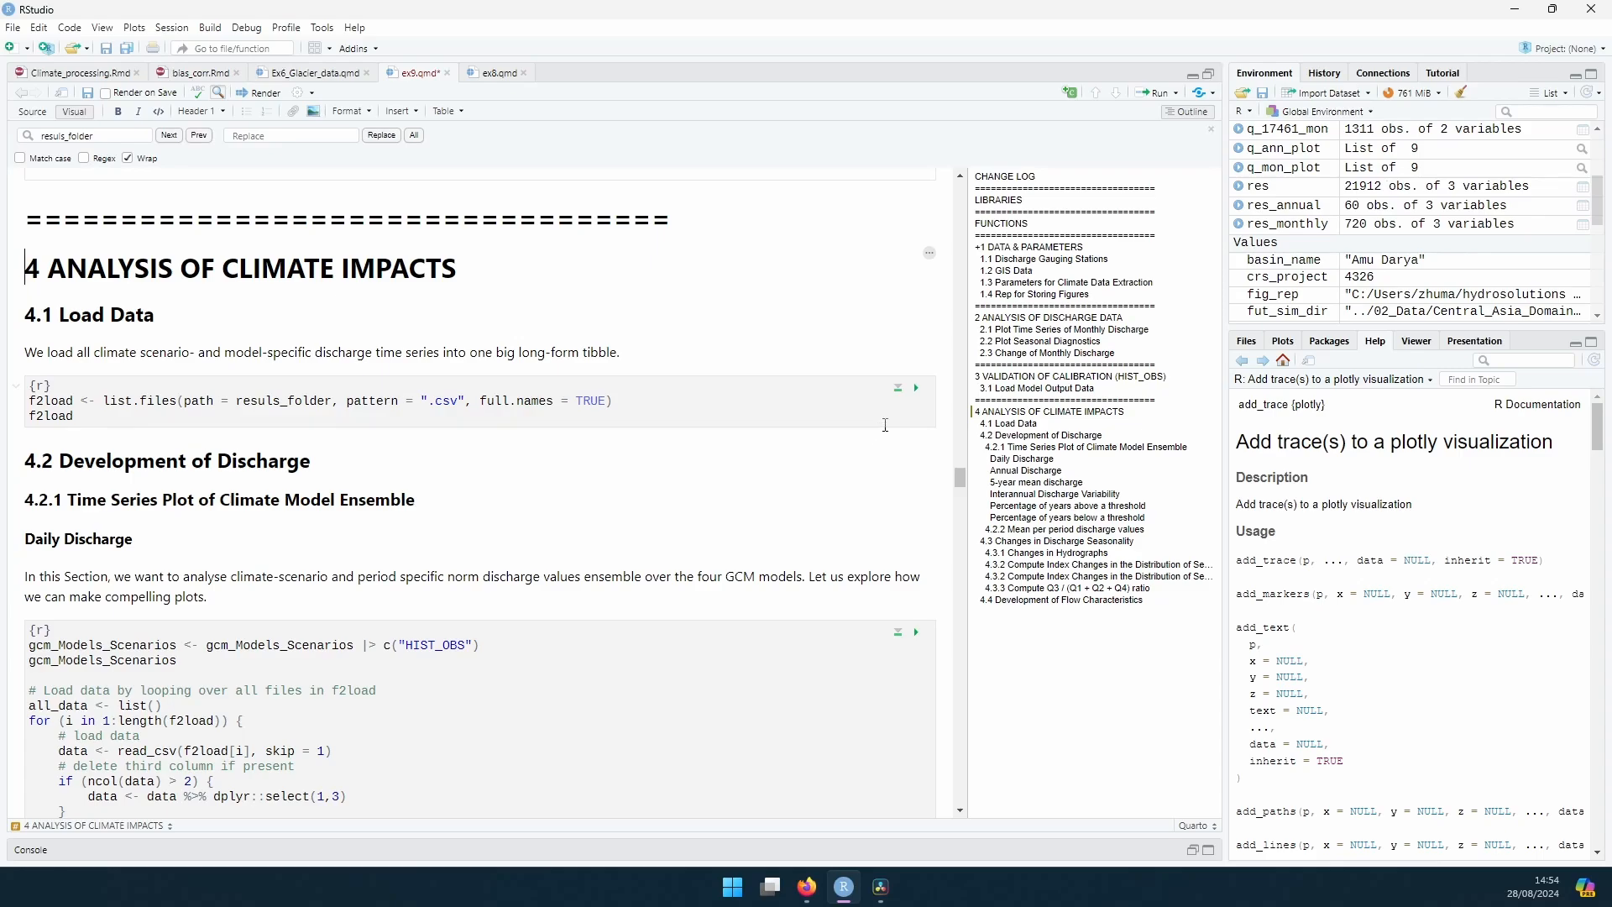
{"action": "left_click", "coordinate": [913, 391]}
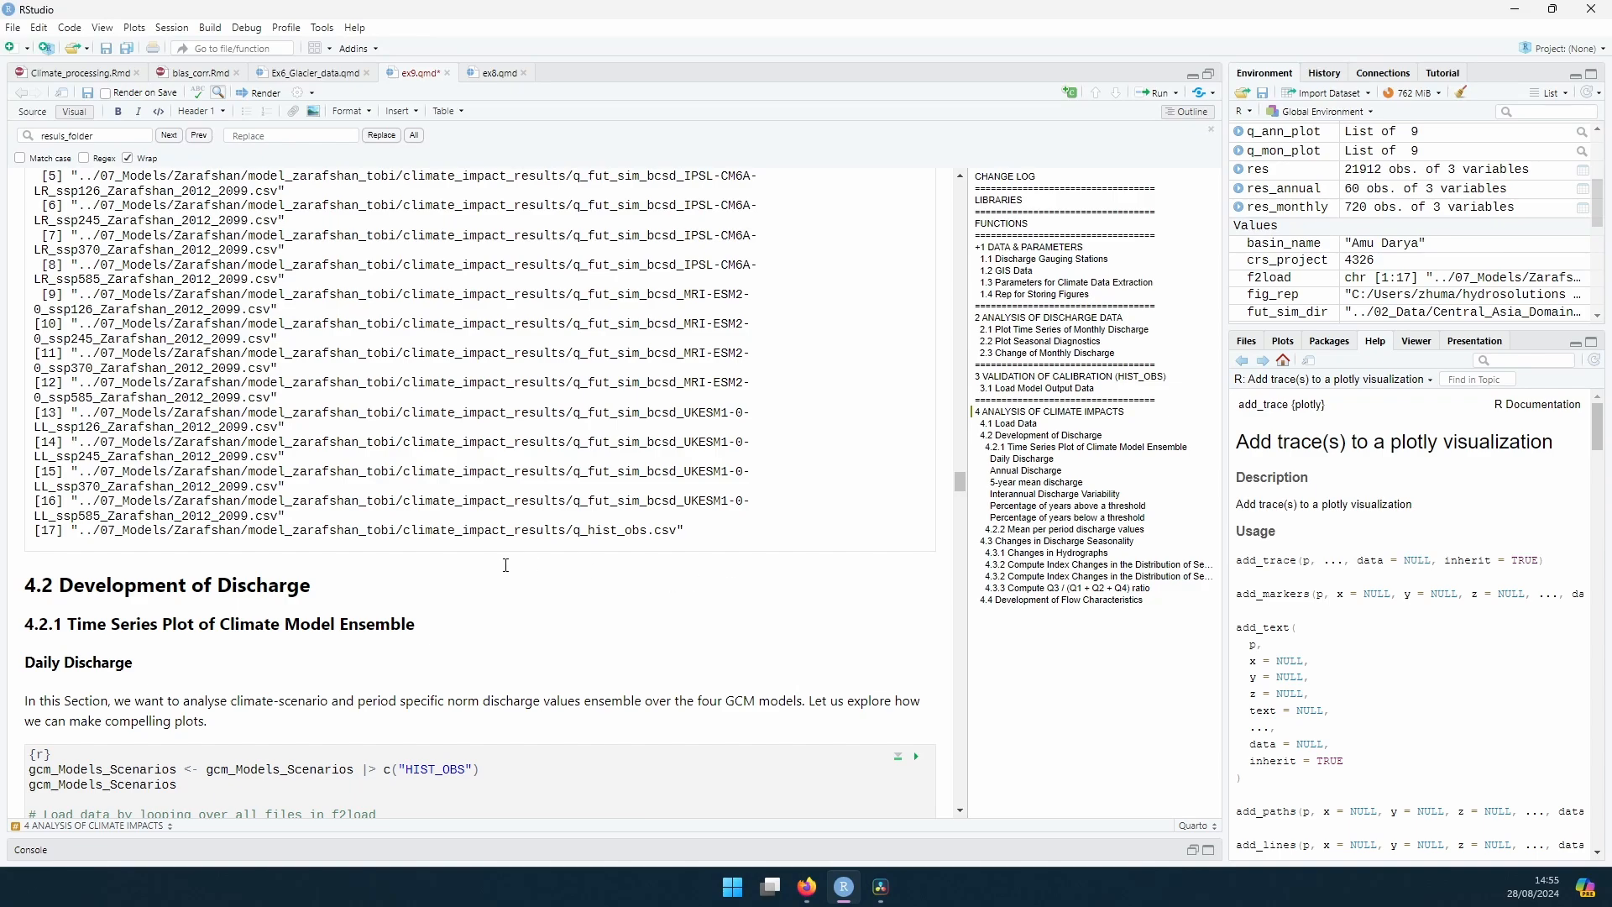
{"action": "scroll", "coordinate": [191, 359], "scroll_direction": "down", "scroll_amount": 3}
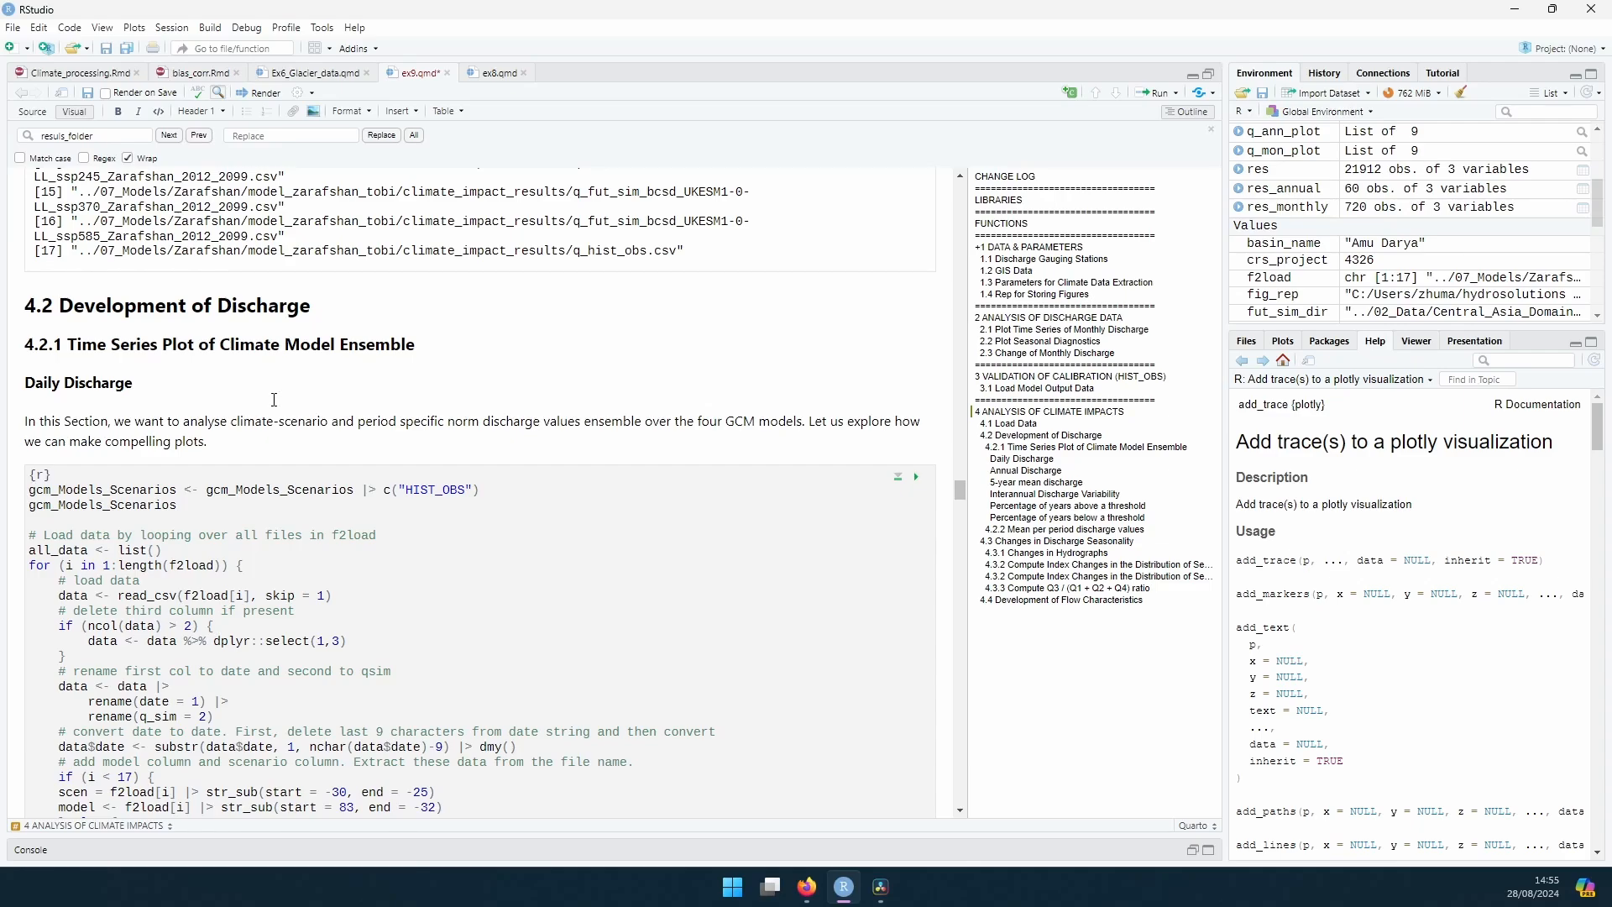
{"action": "scroll", "coordinate": [691, 436], "scroll_direction": "down", "scroll_amount": 3}
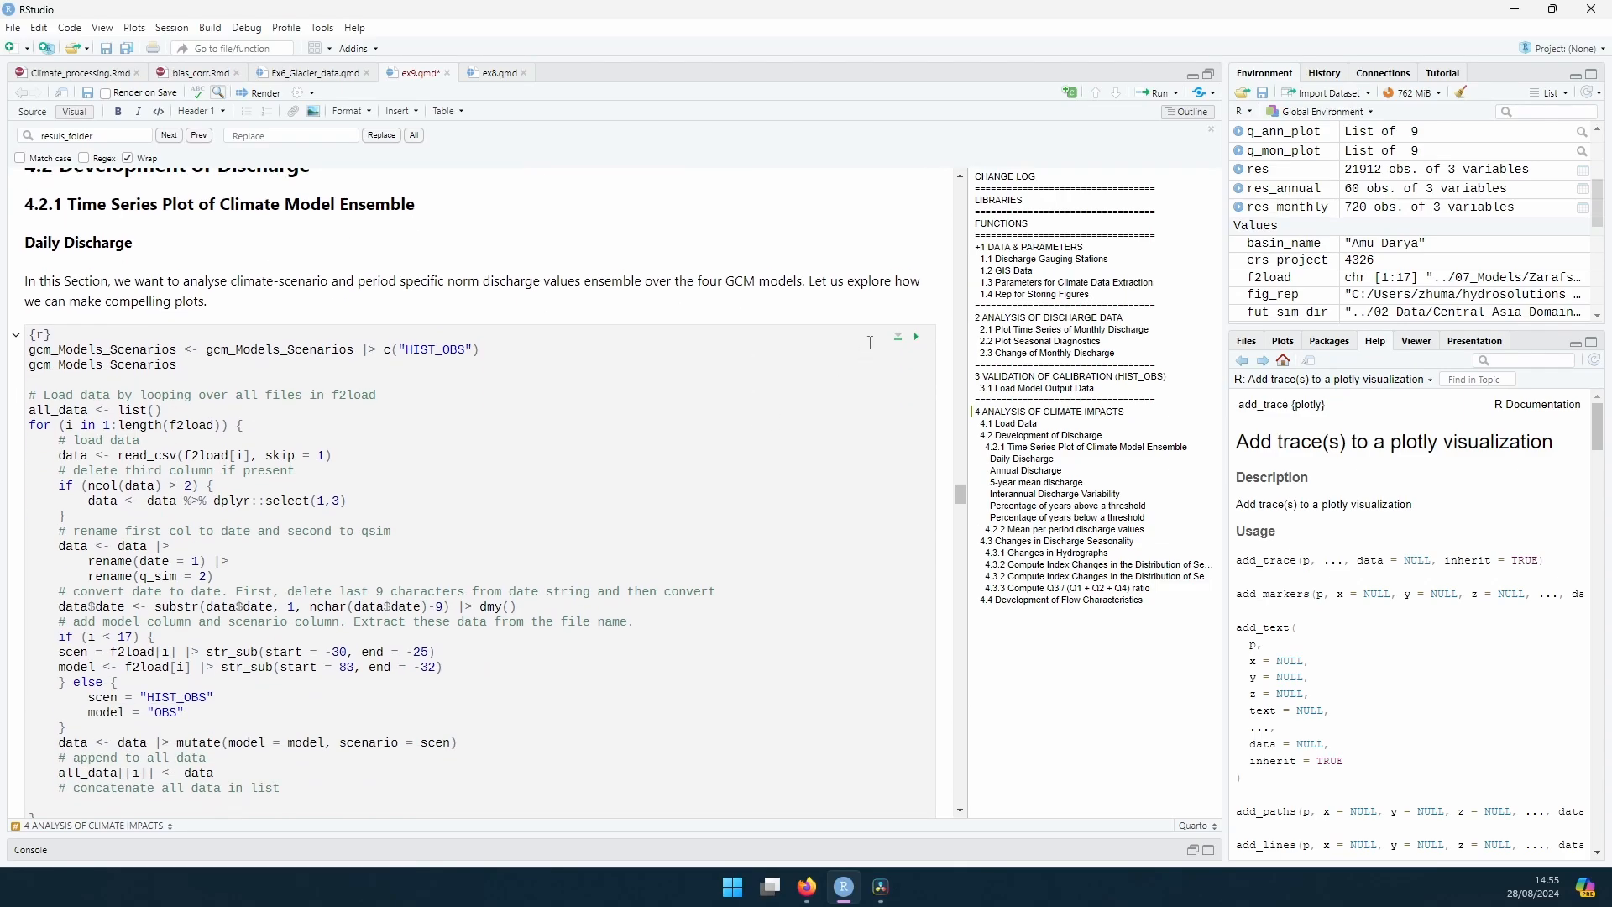
{"action": "left_click", "coordinate": [918, 338]}
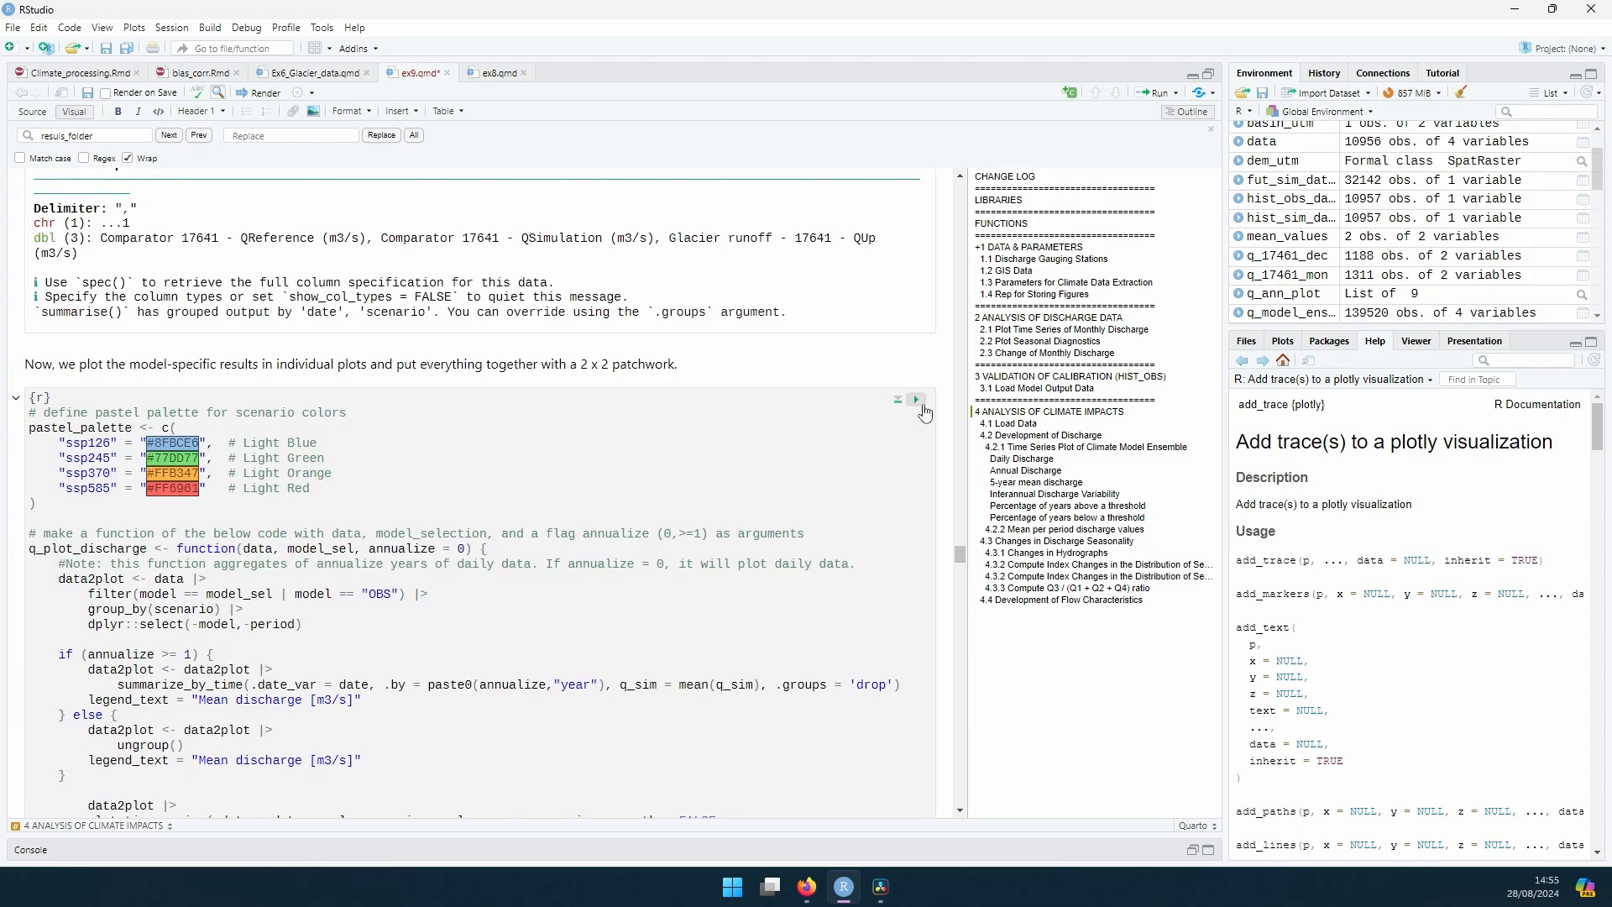
Step: Run the chunks that plot daily and annual mean discharge per climate model as 2 x 2 patchworks
{"action": "left_click", "coordinate": [918, 399]}
{"action": "scroll", "coordinate": [865, 408], "scroll_direction": "down", "scroll_amount": 4}
{"action": "scroll", "coordinate": [855, 408], "scroll_direction": "up", "scroll_amount": 6}
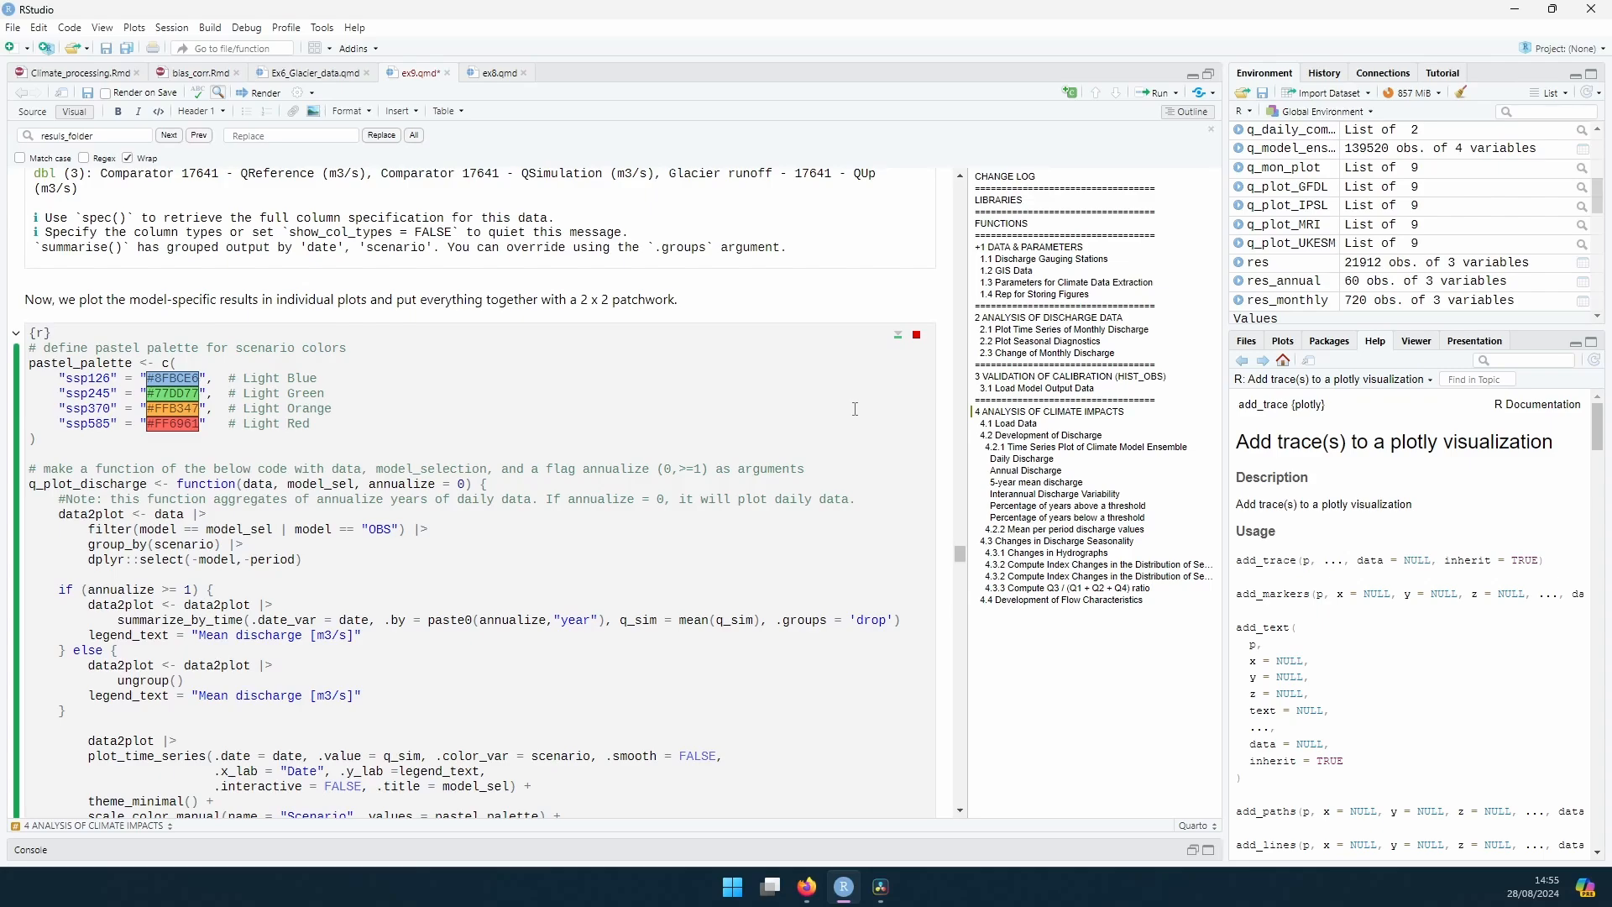
{"action": "scroll", "coordinate": [855, 409], "scroll_direction": "down", "scroll_amount": 10}
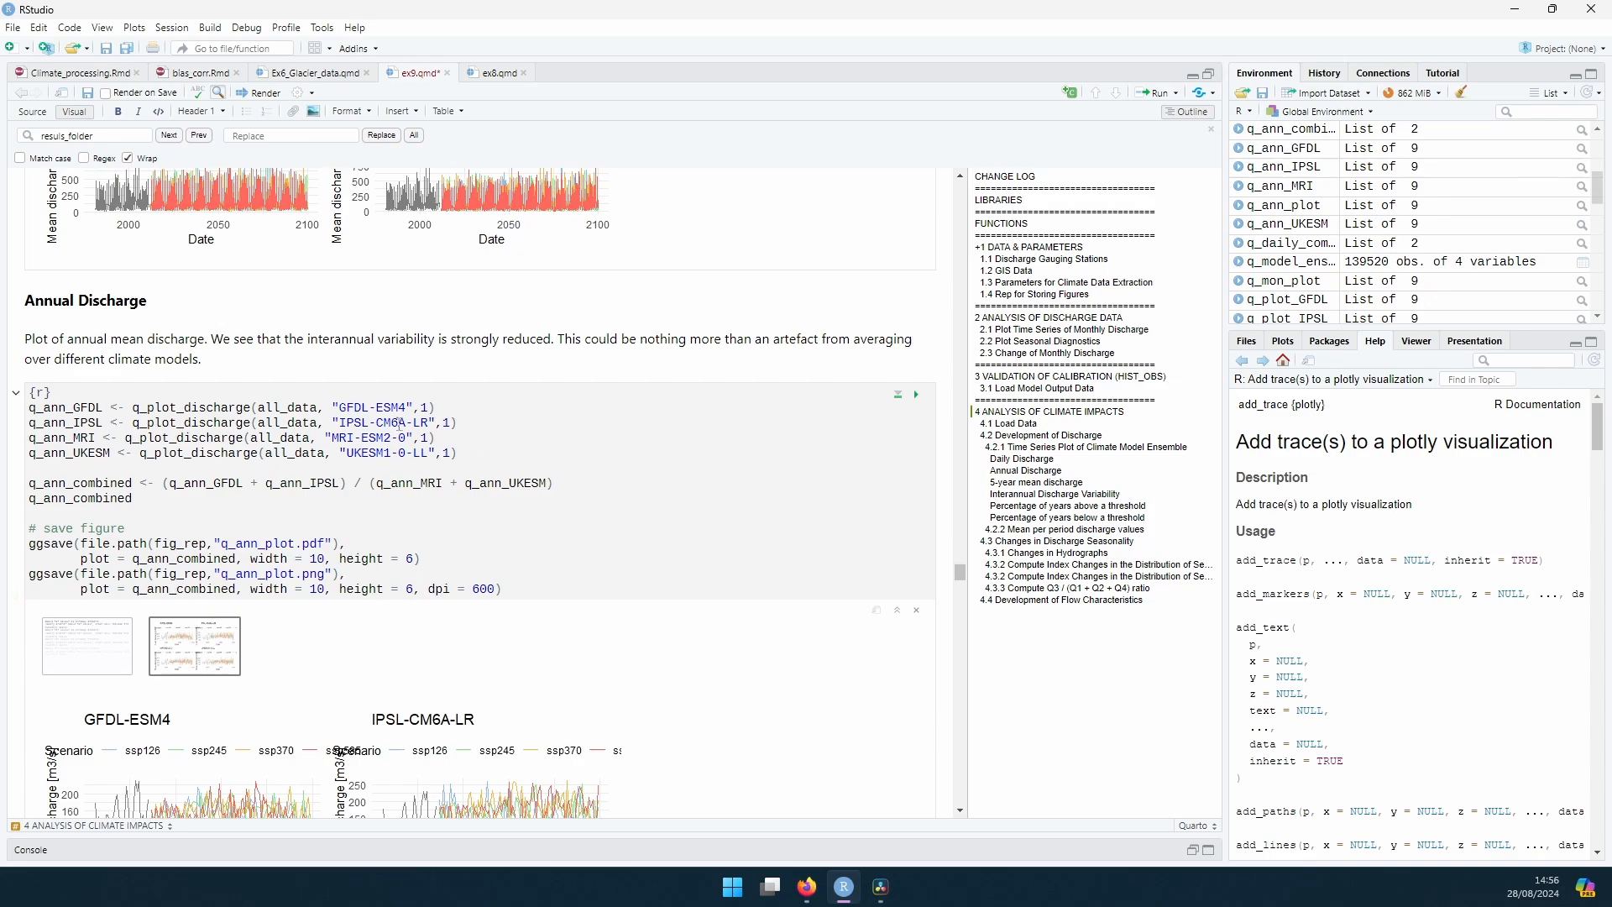
{"action": "scroll", "coordinate": [412, 404], "scroll_direction": "down", "scroll_amount": 3}
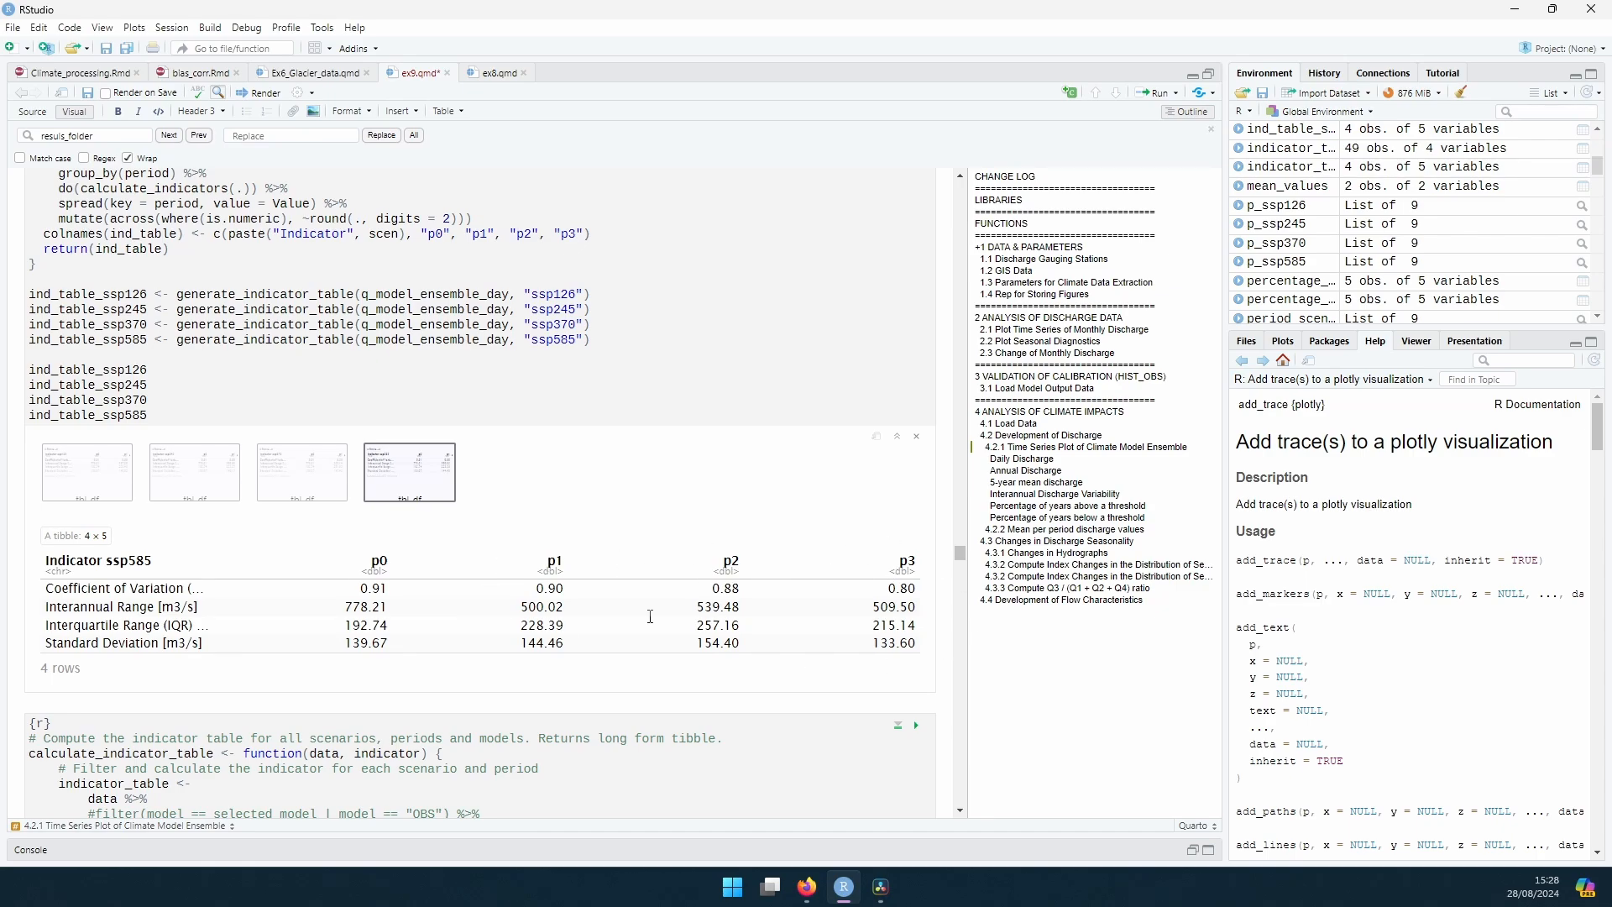
Step: Review the section 4.2.1 code that loads the model ensemble data and defines the periods p0 to p3
{"action": "scroll", "coordinate": [636, 560], "scroll_direction": "up", "scroll_amount": 20}
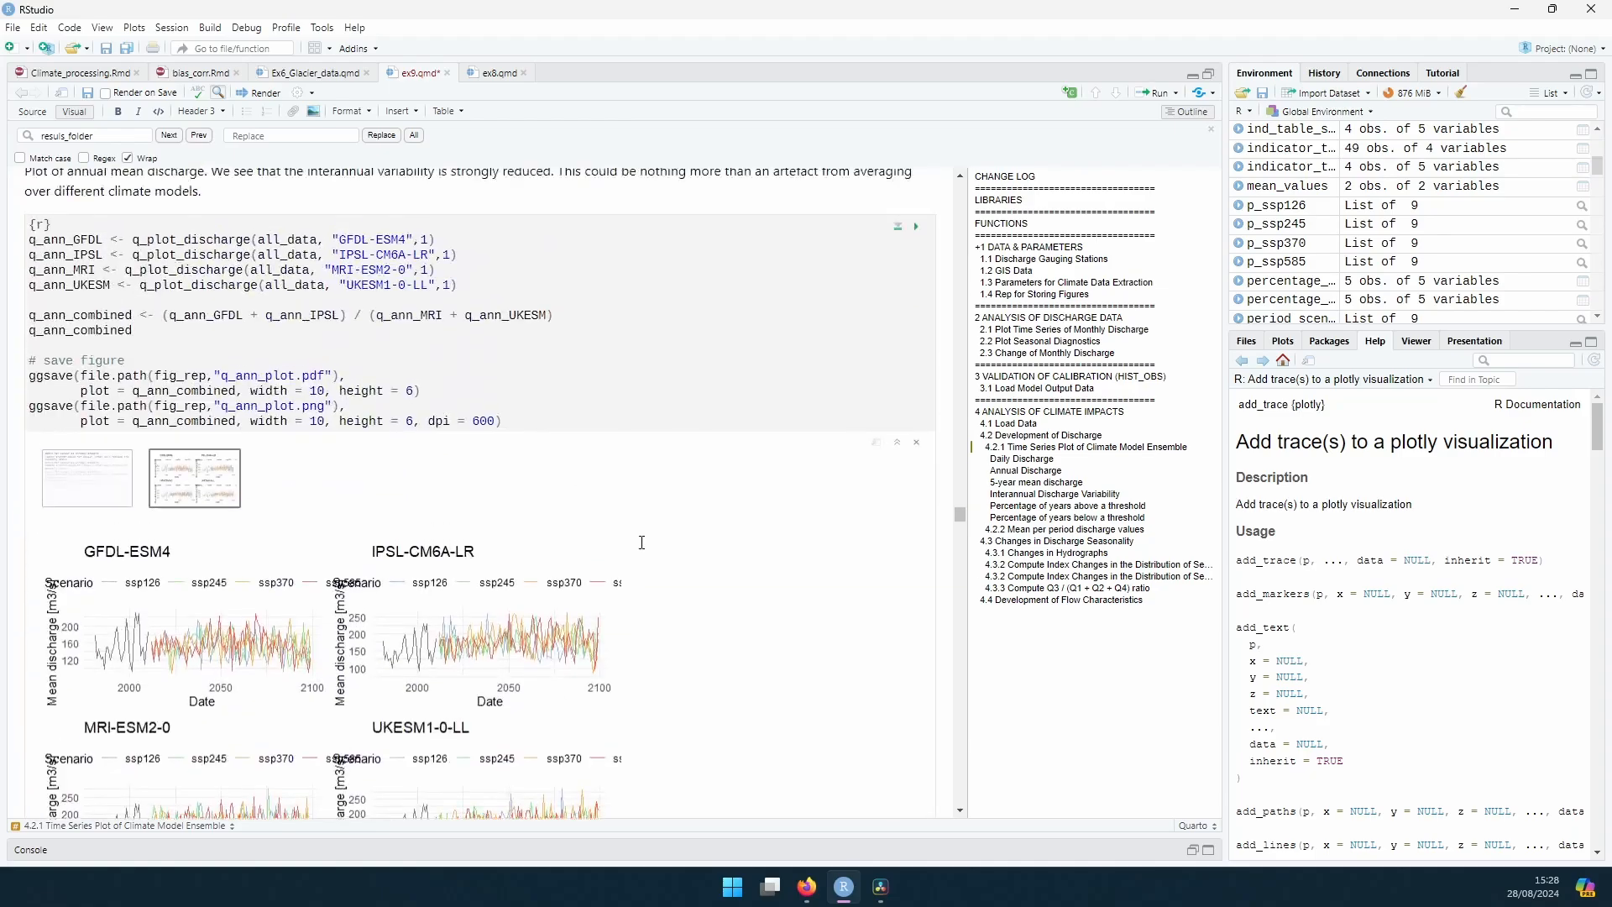
{"action": "scroll", "coordinate": [642, 542], "scroll_direction": "up", "scroll_amount": 15}
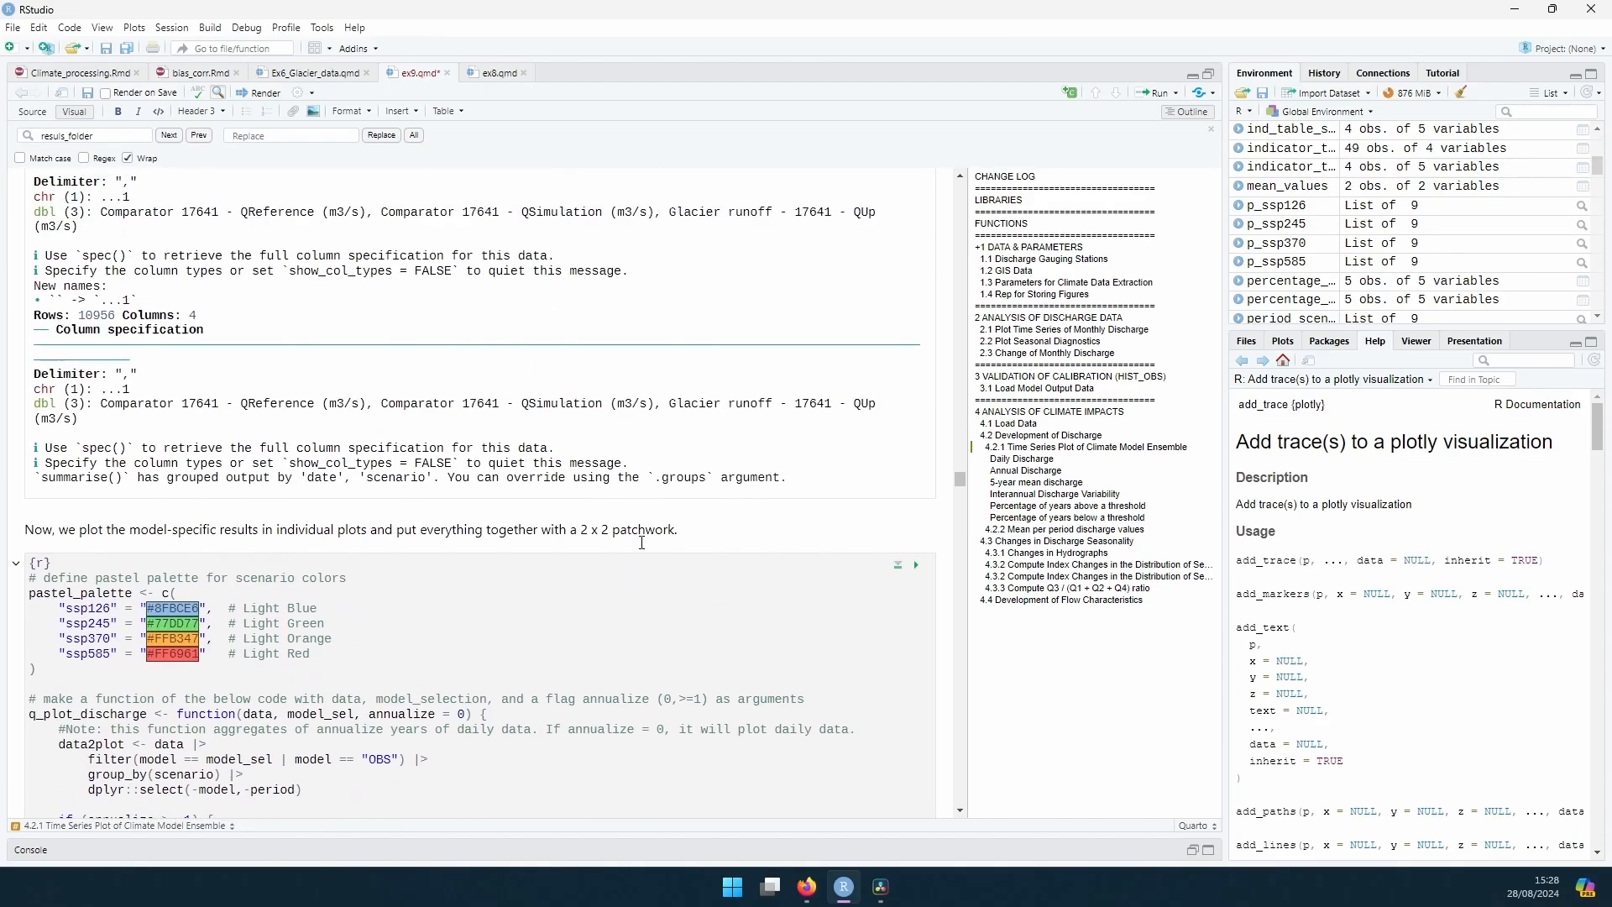
{"action": "scroll", "coordinate": [643, 543], "scroll_direction": "up", "scroll_amount": 15}
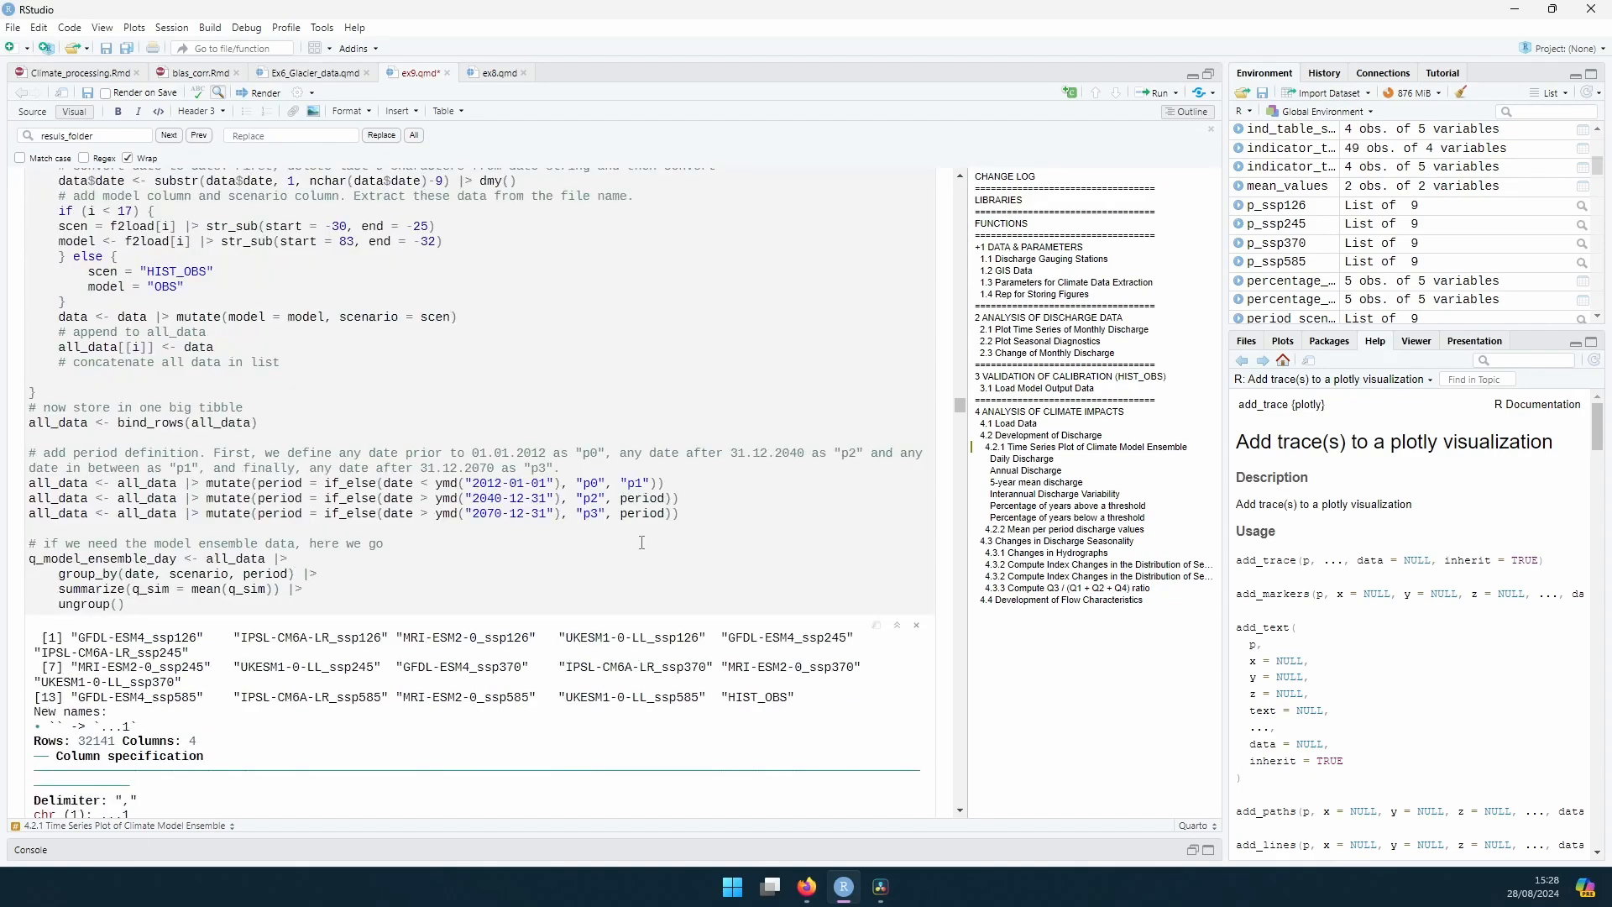
{"action": "scroll", "coordinate": [389, 527], "scroll_direction": "up", "scroll_amount": 5}
{"action": "scroll", "coordinate": [85, 472], "scroll_direction": "down", "scroll_amount": 4}
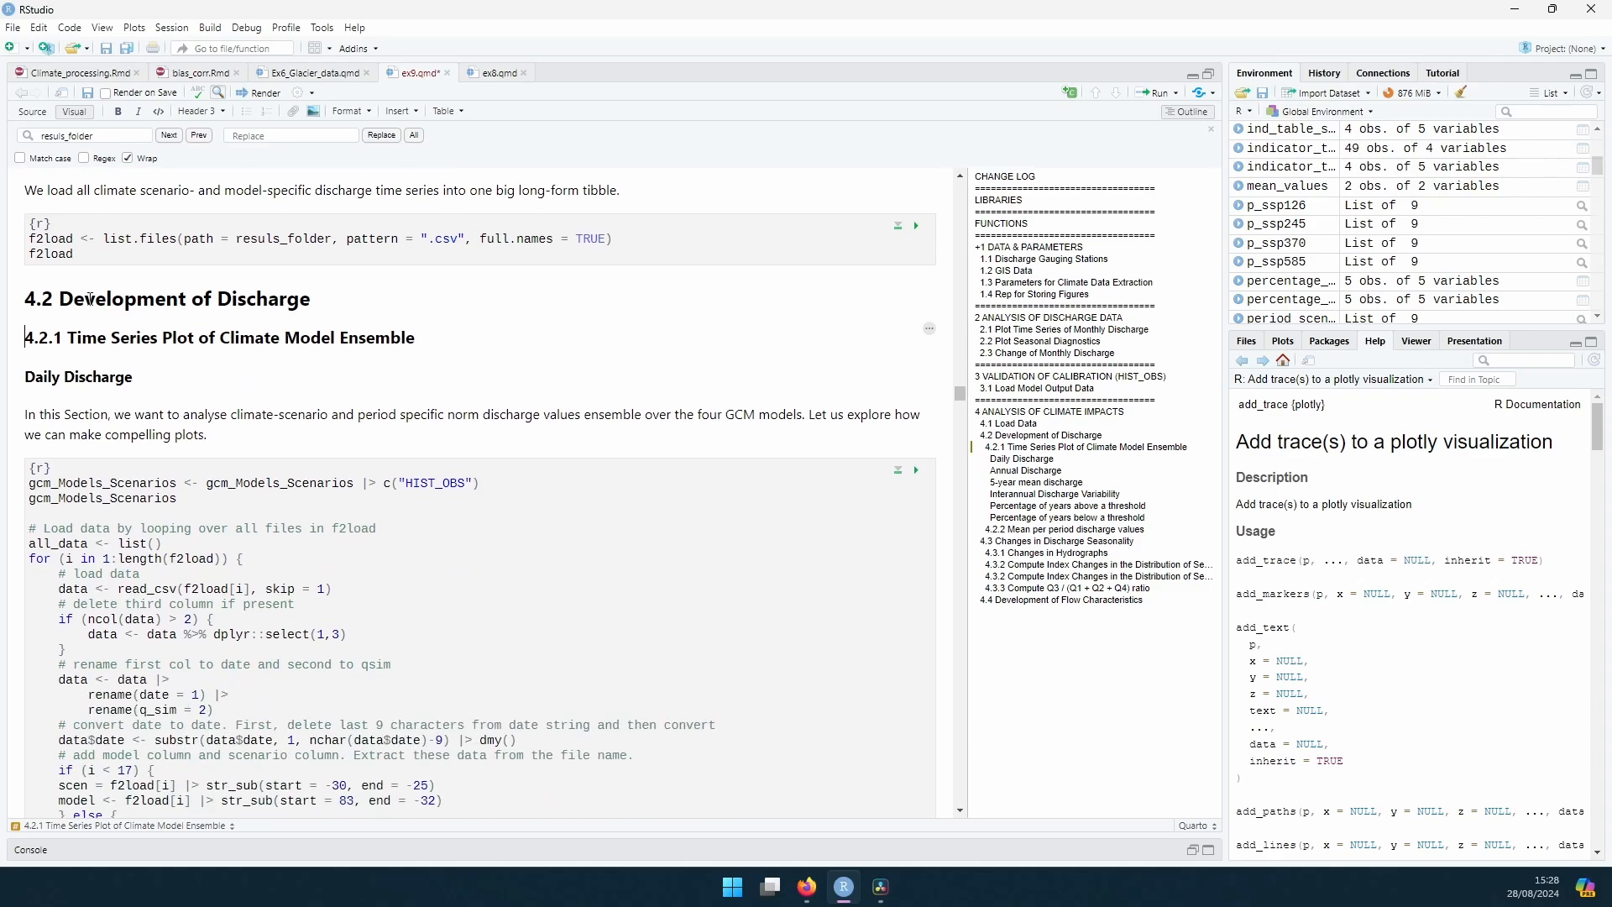
{"action": "scroll", "coordinate": [282, 541], "scroll_direction": "down", "scroll_amount": 4}
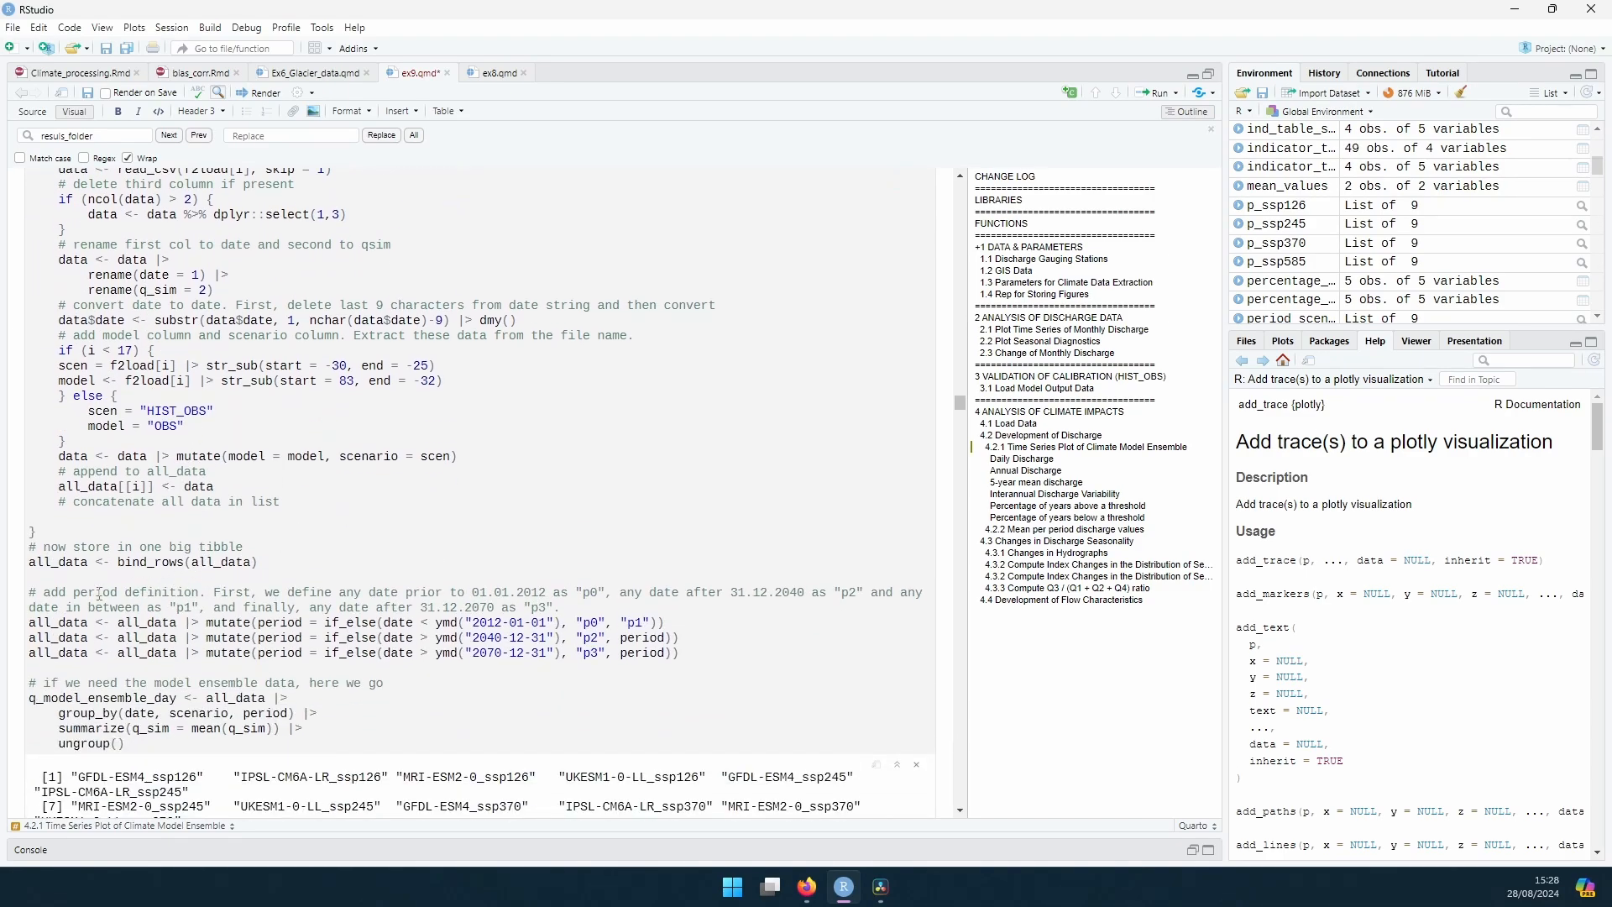
{"action": "left_click_drag", "start_coordinate": [95, 594], "coordinate": [446, 595]}
{"action": "left_click", "coordinate": [513, 595]}
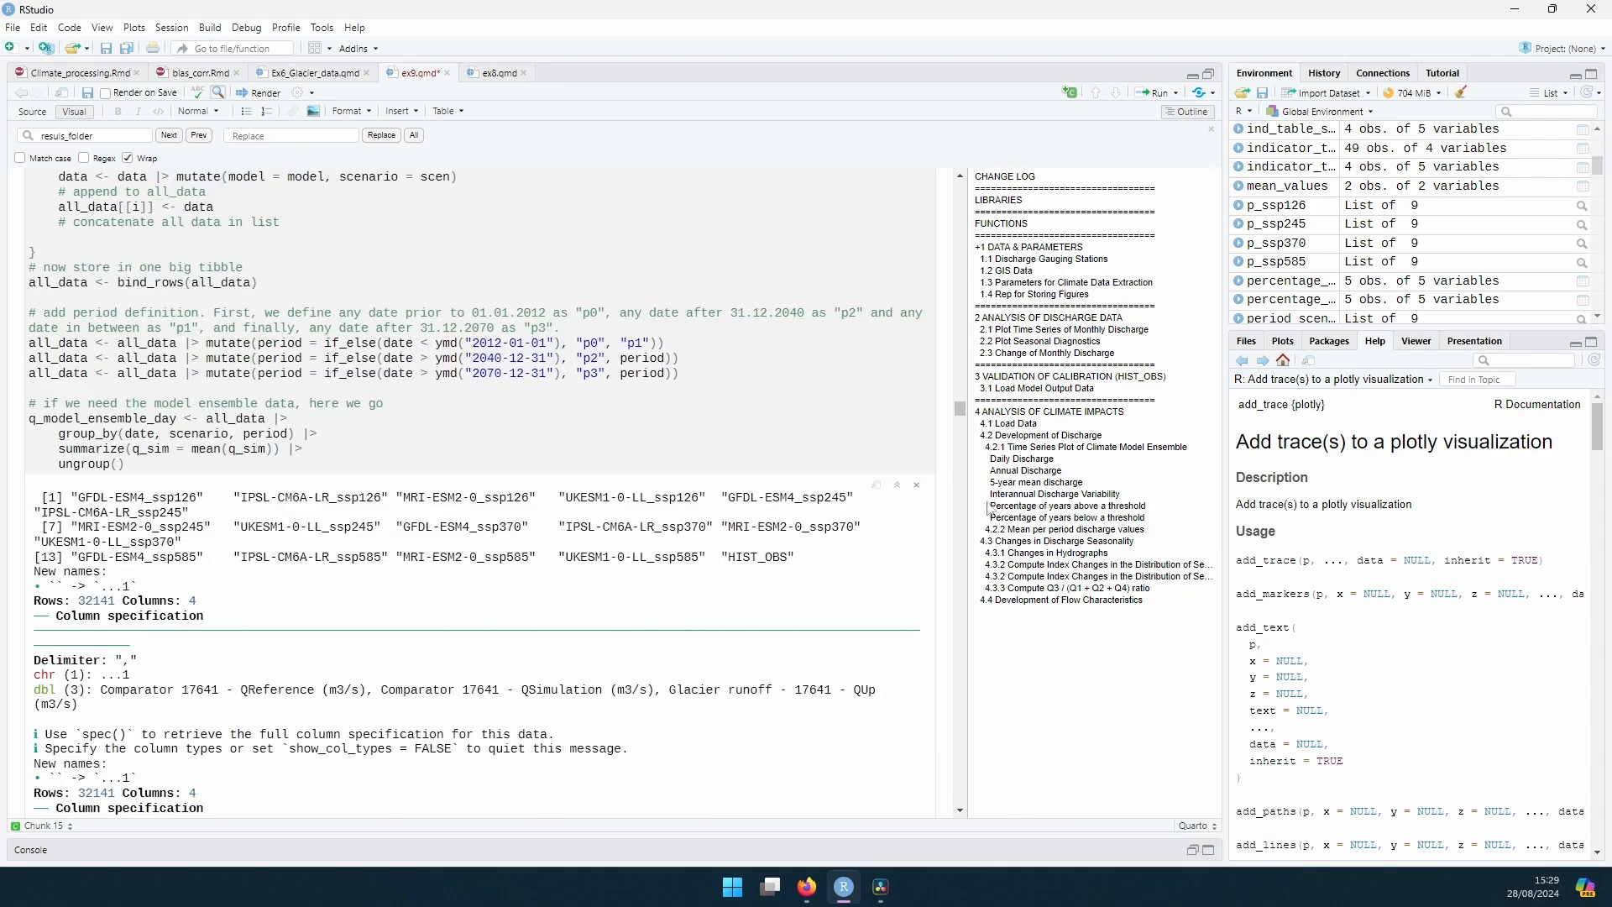
Step: Run the chunk under Interannual Discharge Variability that computes the indicator tables for all scenarios and periods, and view the summary tables
{"action": "left_click", "coordinate": [1016, 495]}
{"action": "scroll", "coordinate": [439, 478], "scroll_direction": "down", "scroll_amount": 5}
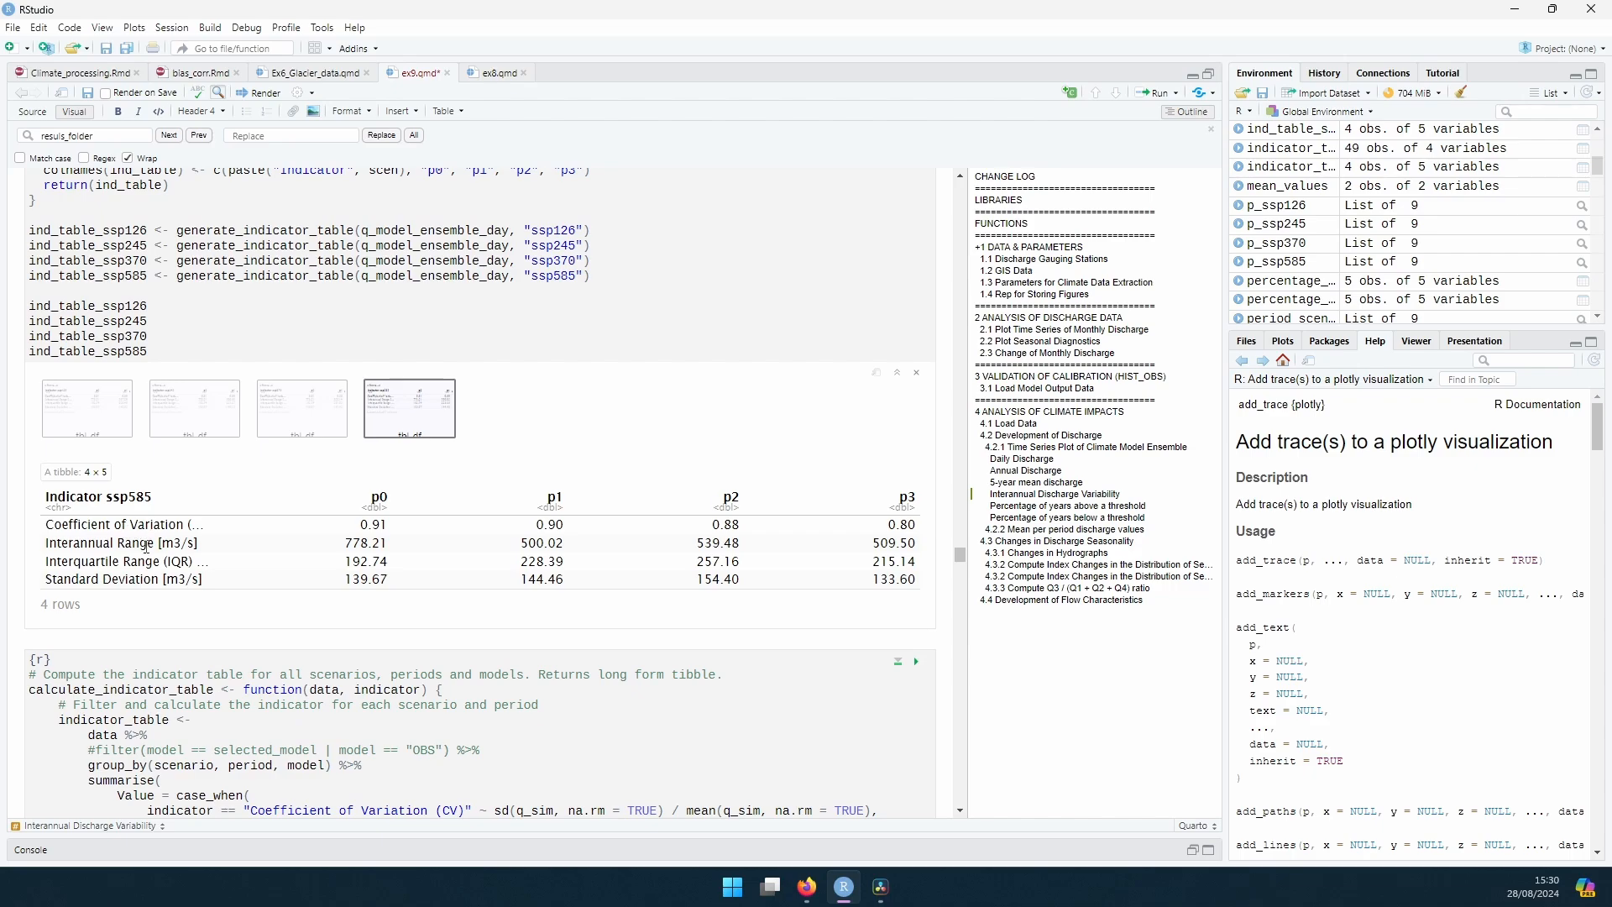
{"action": "scroll", "coordinate": [115, 554], "scroll_direction": "down", "scroll_amount": 2}
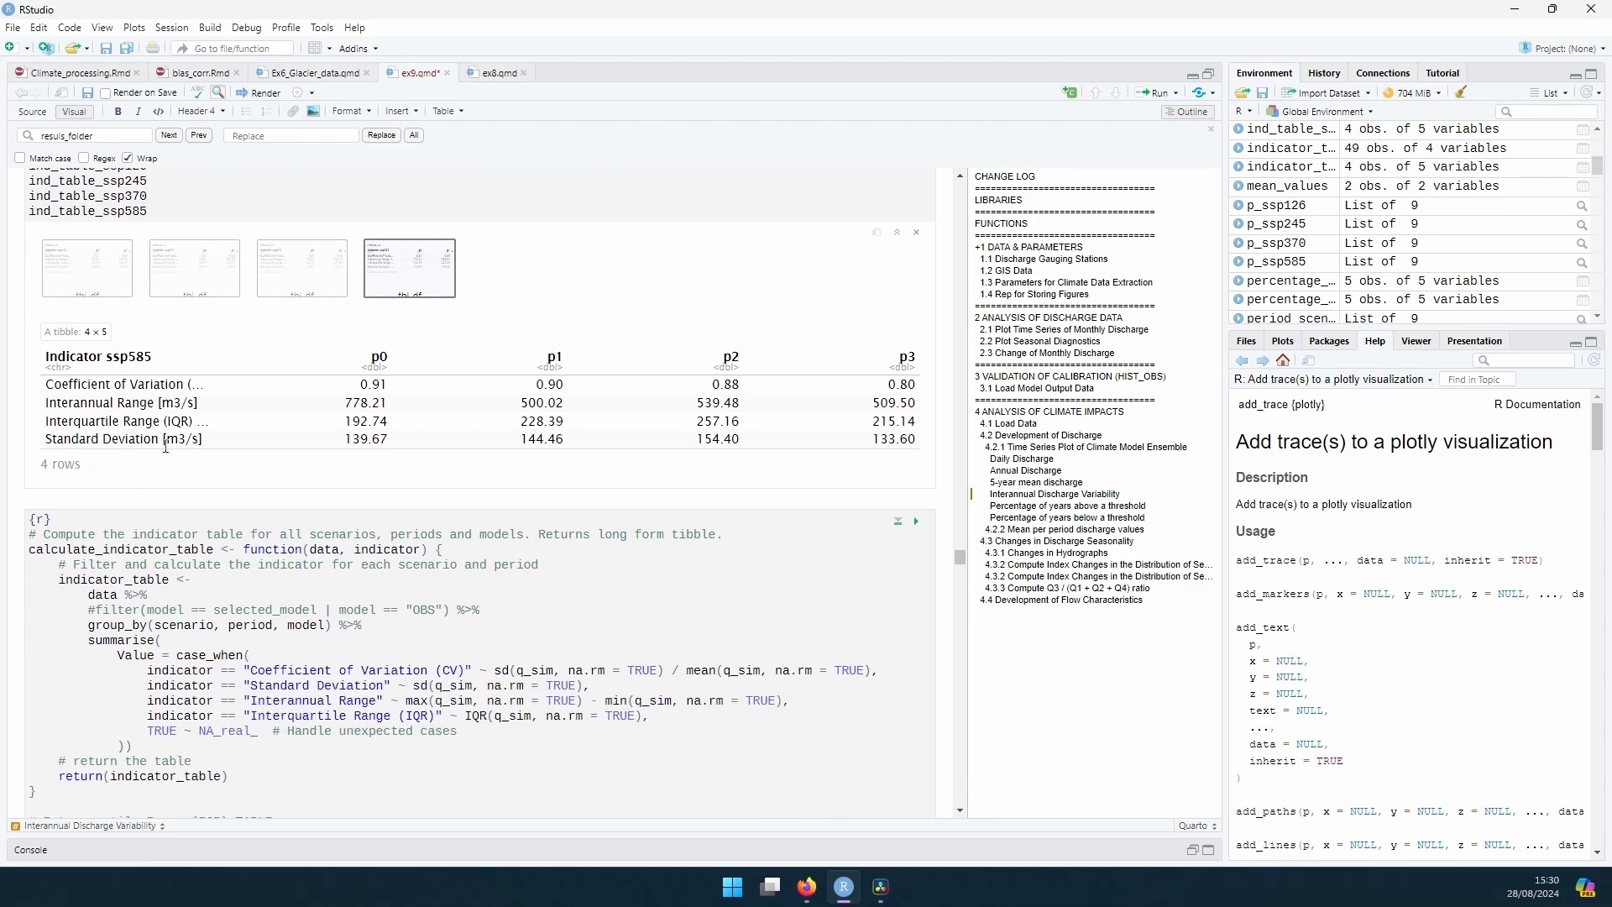
{"action": "scroll", "coordinate": [842, 411], "scroll_direction": "down", "scroll_amount": 4}
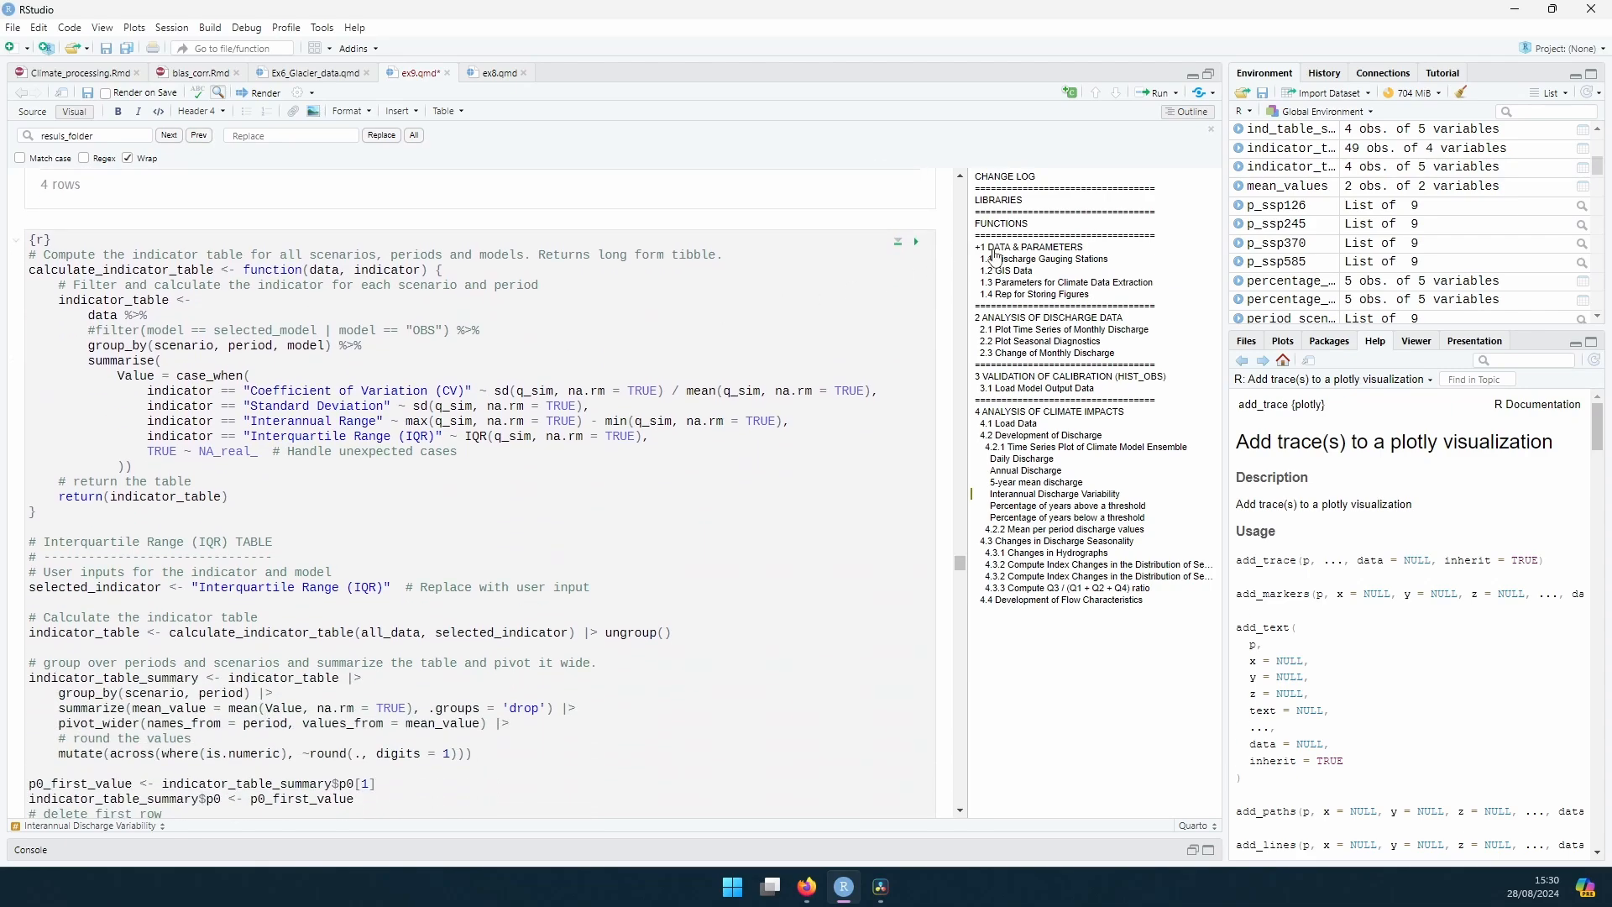
{"action": "left_click", "coordinate": [916, 243]}
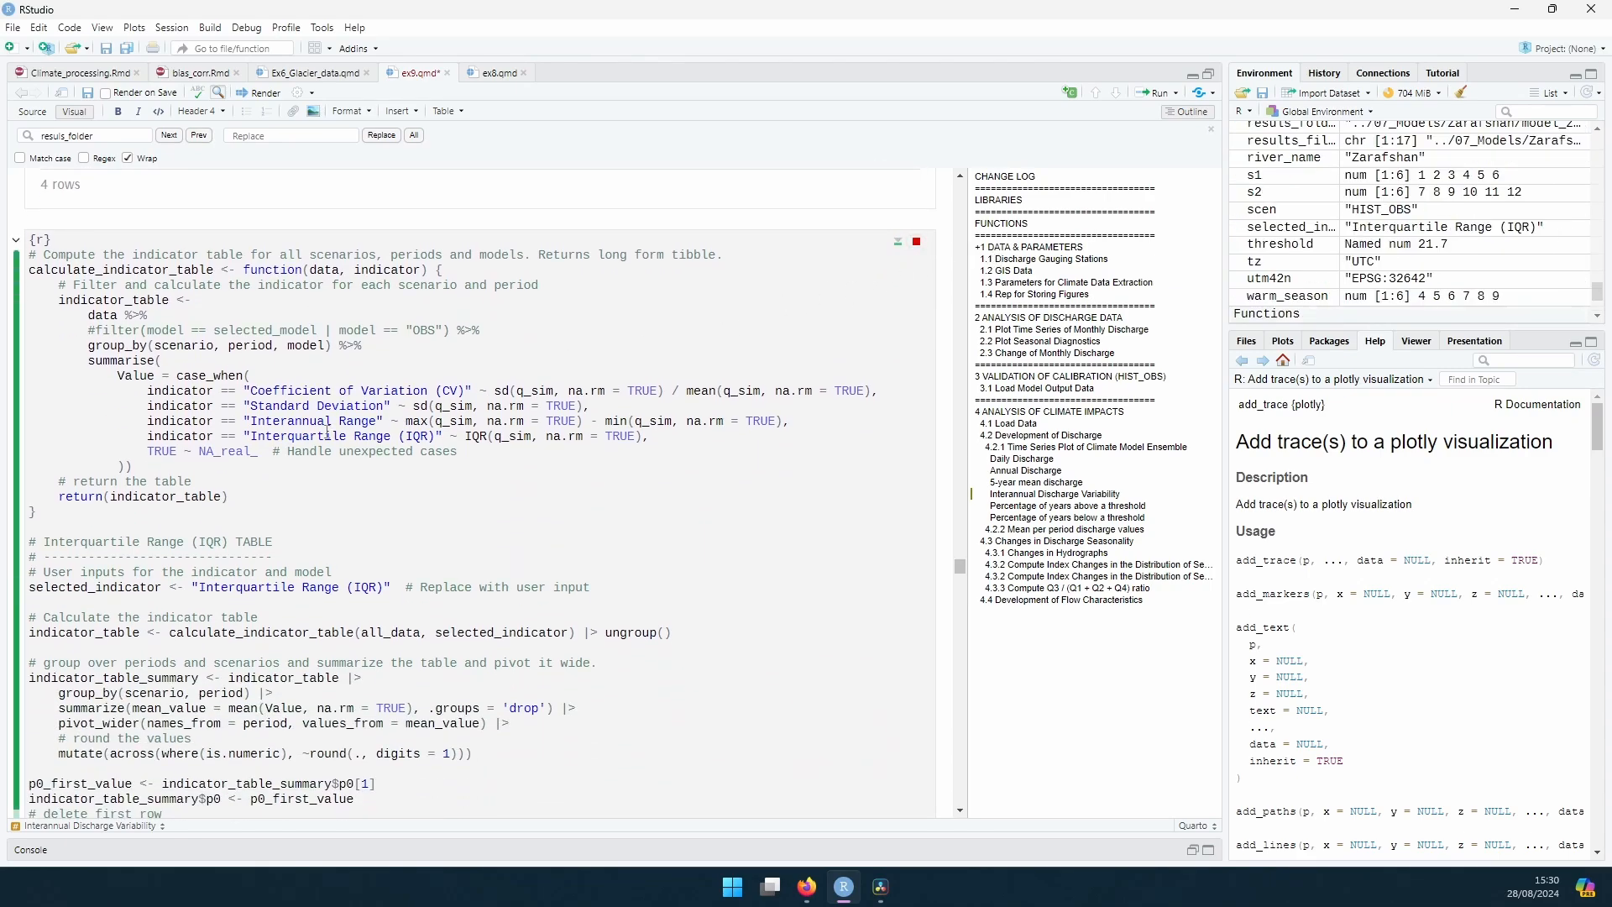
{"action": "scroll", "coordinate": [327, 432], "scroll_direction": "down", "scroll_amount": 6}
{"action": "scroll", "coordinate": [327, 432], "scroll_direction": "down", "scroll_amount": 15}
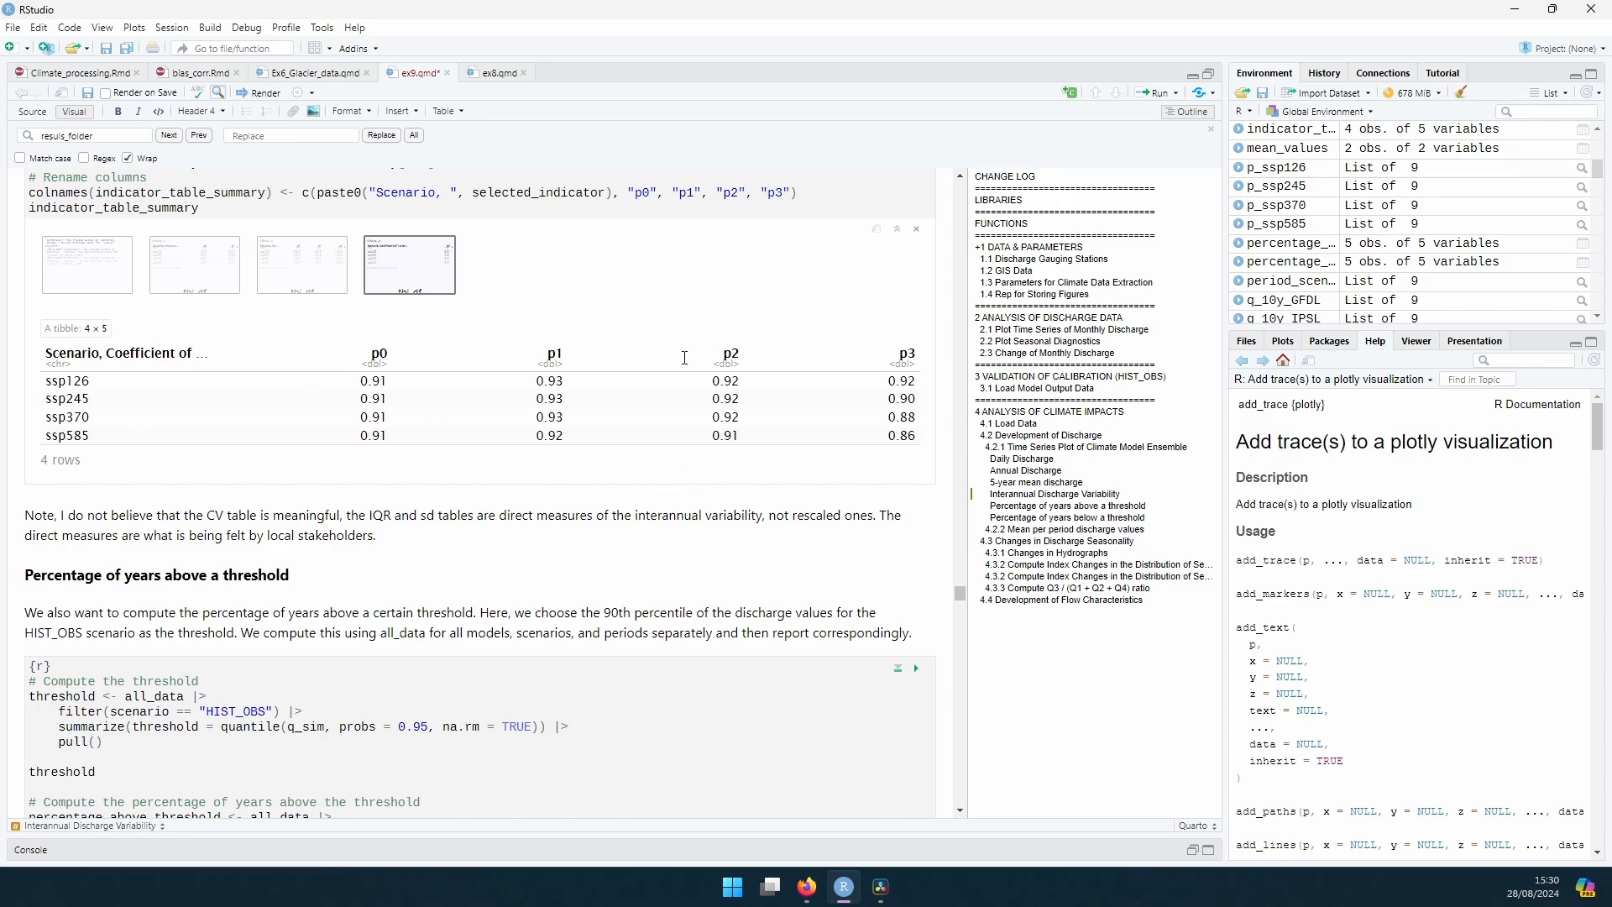
Step: Run the chunks that compute the percentage of years above the 0.95 quantile threshold and below the 0.05 quantile threshold
{"action": "scroll", "coordinate": [587, 480], "scroll_direction": "down", "scroll_amount": 5}
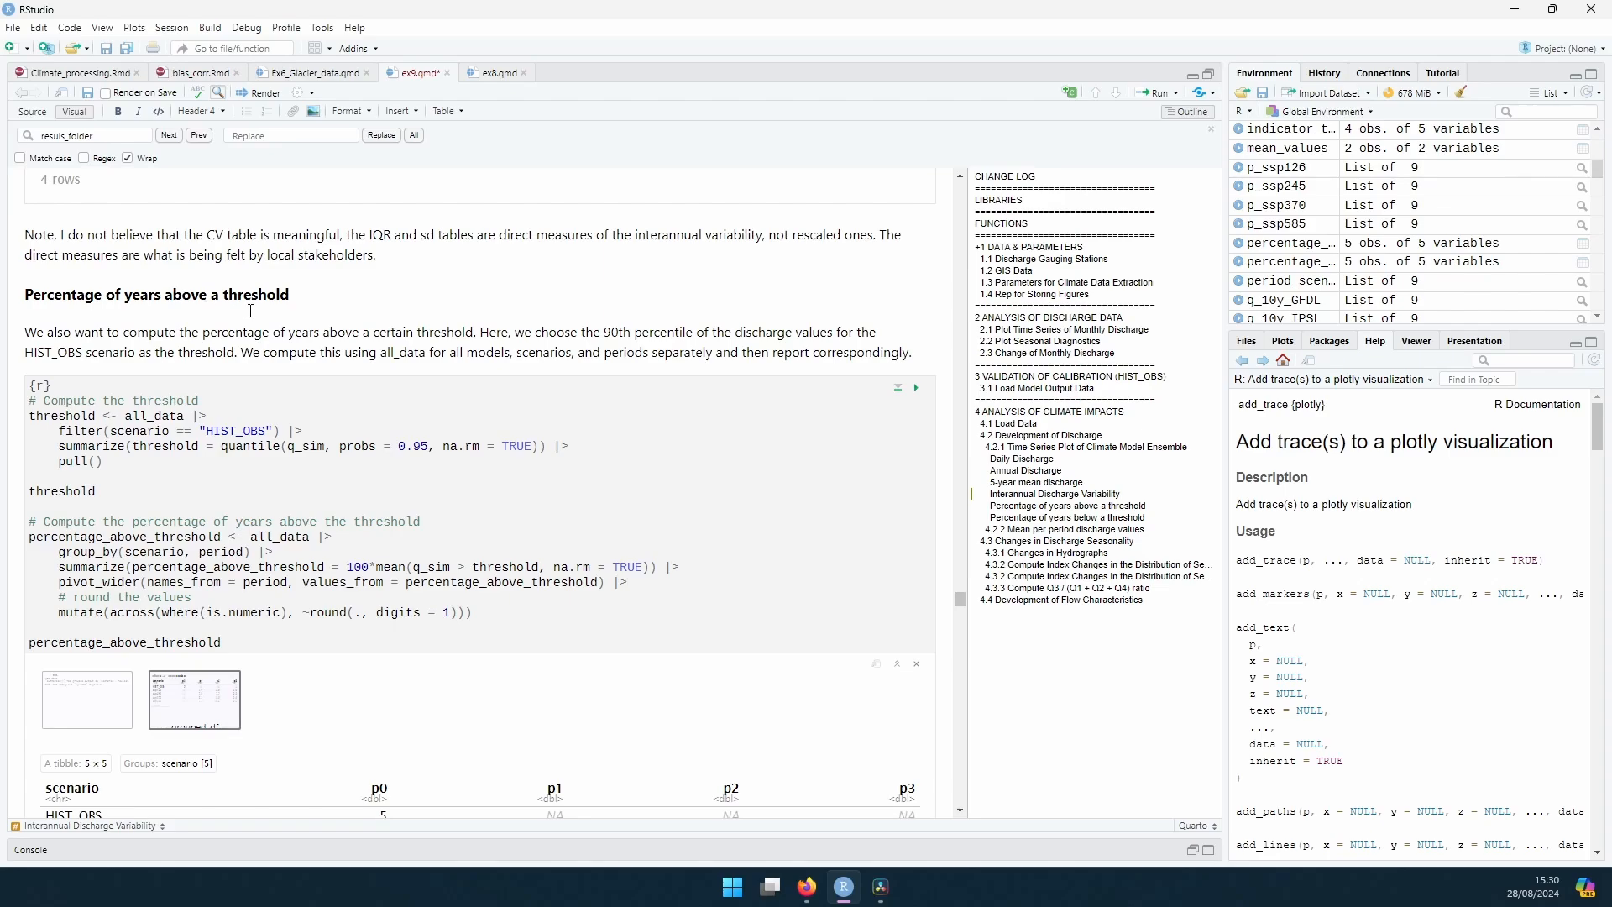
{"action": "left_click", "coordinate": [909, 389]}
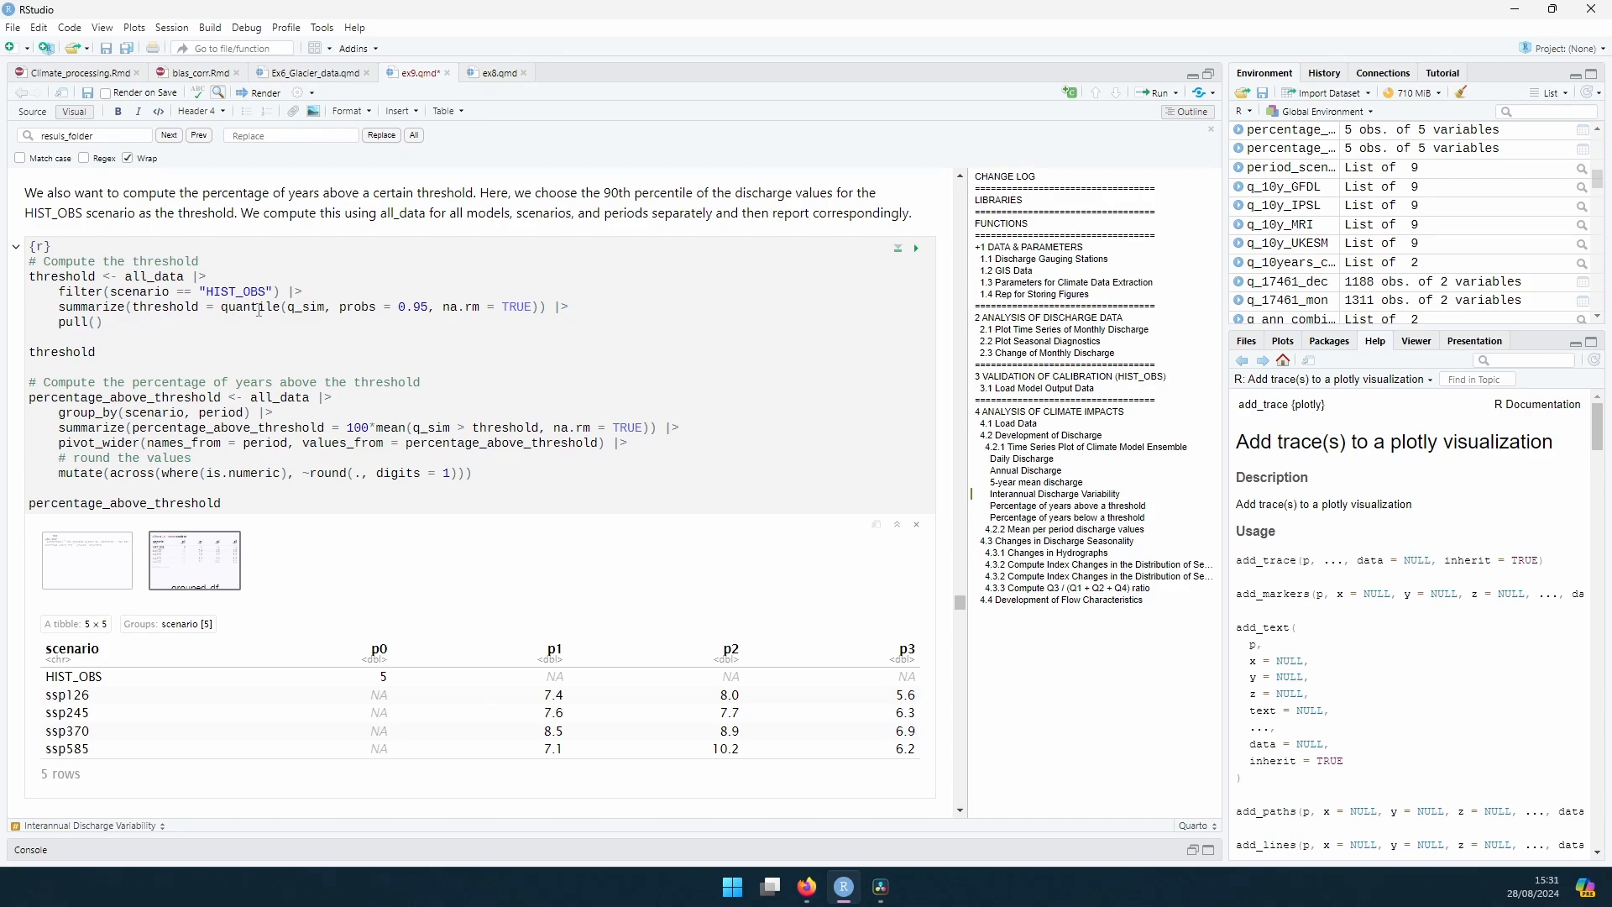
{"action": "left_click_drag", "start_coordinate": [142, 309], "coordinate": [195, 310]}
{"action": "double_click", "coordinate": [248, 309]}
{"action": "left_click", "coordinate": [361, 307]}
{"action": "scroll", "coordinate": [365, 374], "scroll_direction": "down", "scroll_amount": 5}
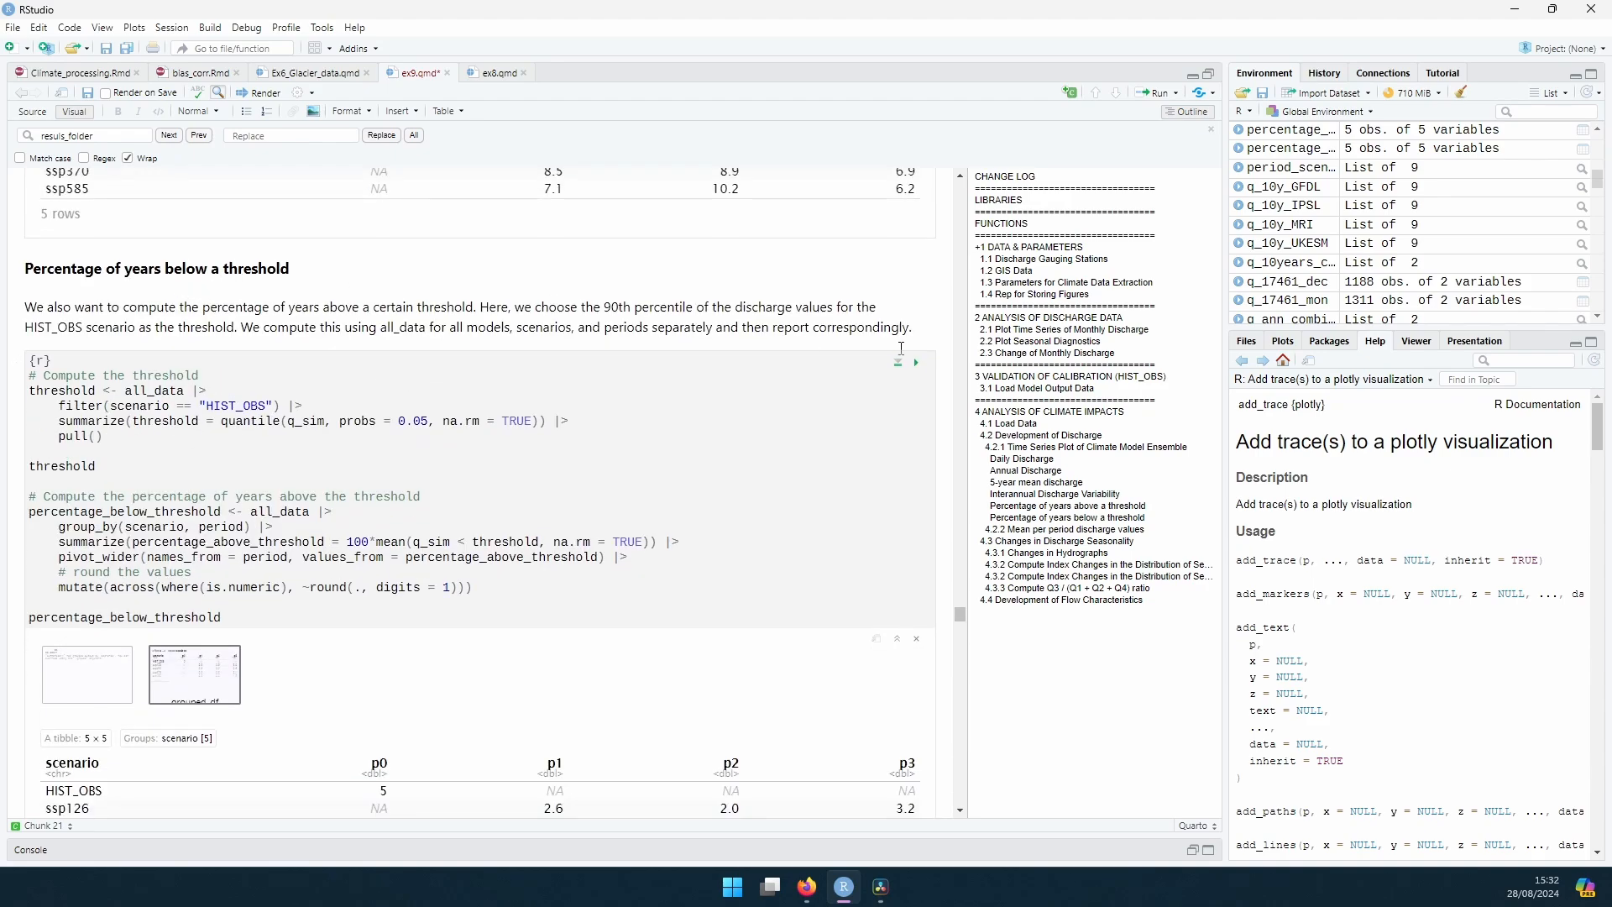
{"action": "left_click", "coordinate": [914, 365]}
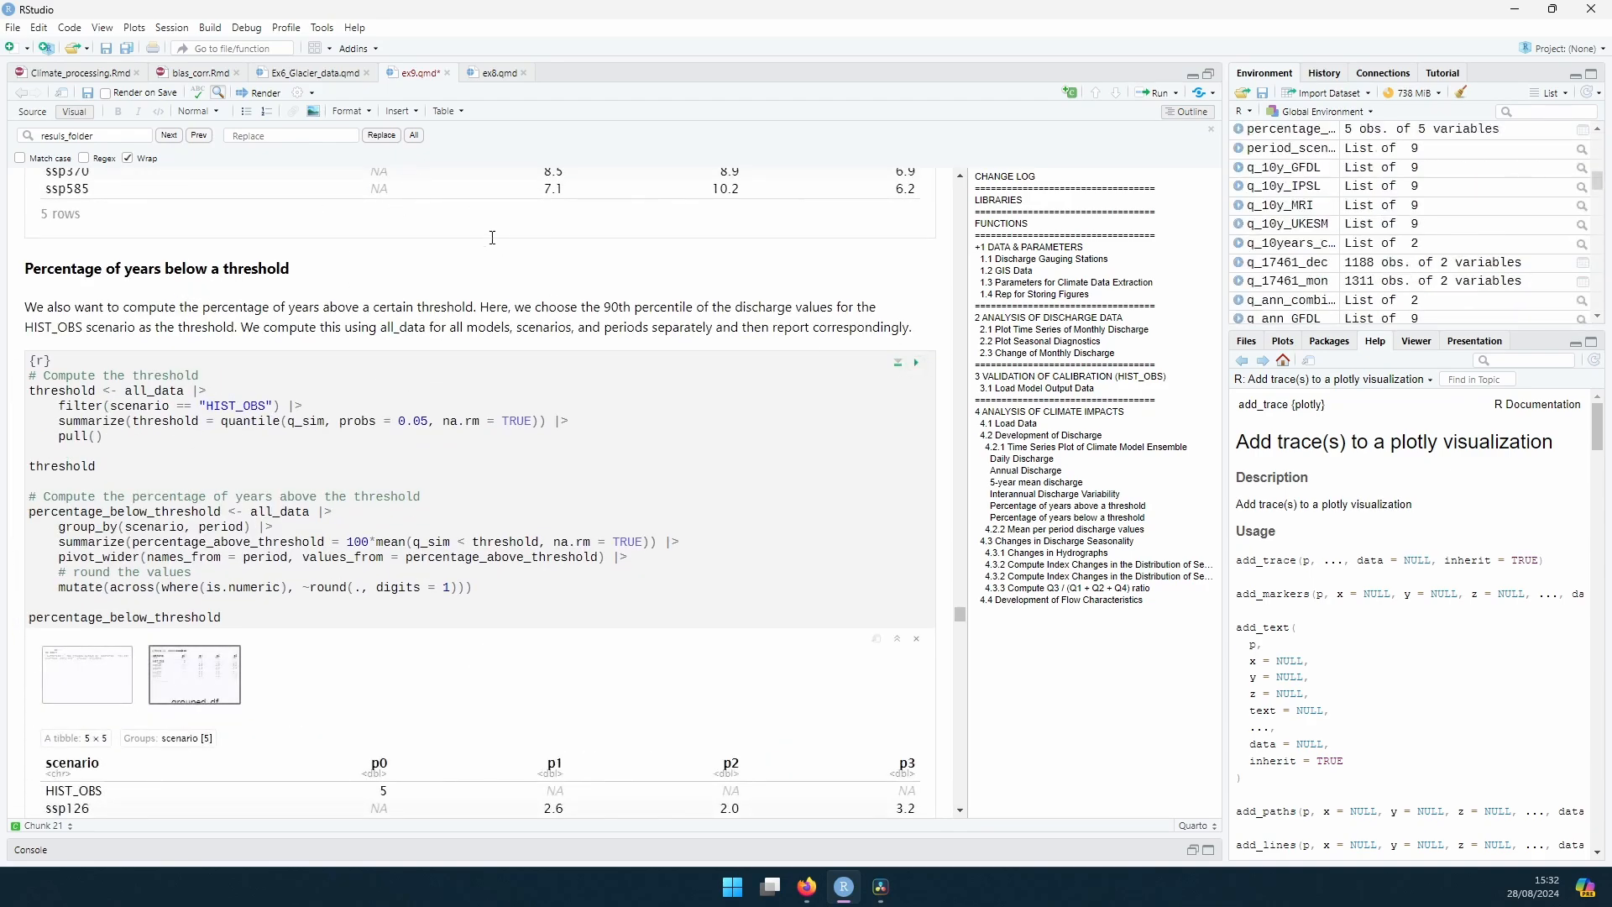
Step: Examine the mean discharge per period bar plot in section 4.2.2 and the seasonal hydrograph code and plots in section 4.3.1
{"action": "scroll", "coordinate": [493, 238], "scroll_direction": "down", "scroll_amount": 3}
{"action": "scroll", "coordinate": [149, 304], "scroll_direction": "down", "scroll_amount": 5}
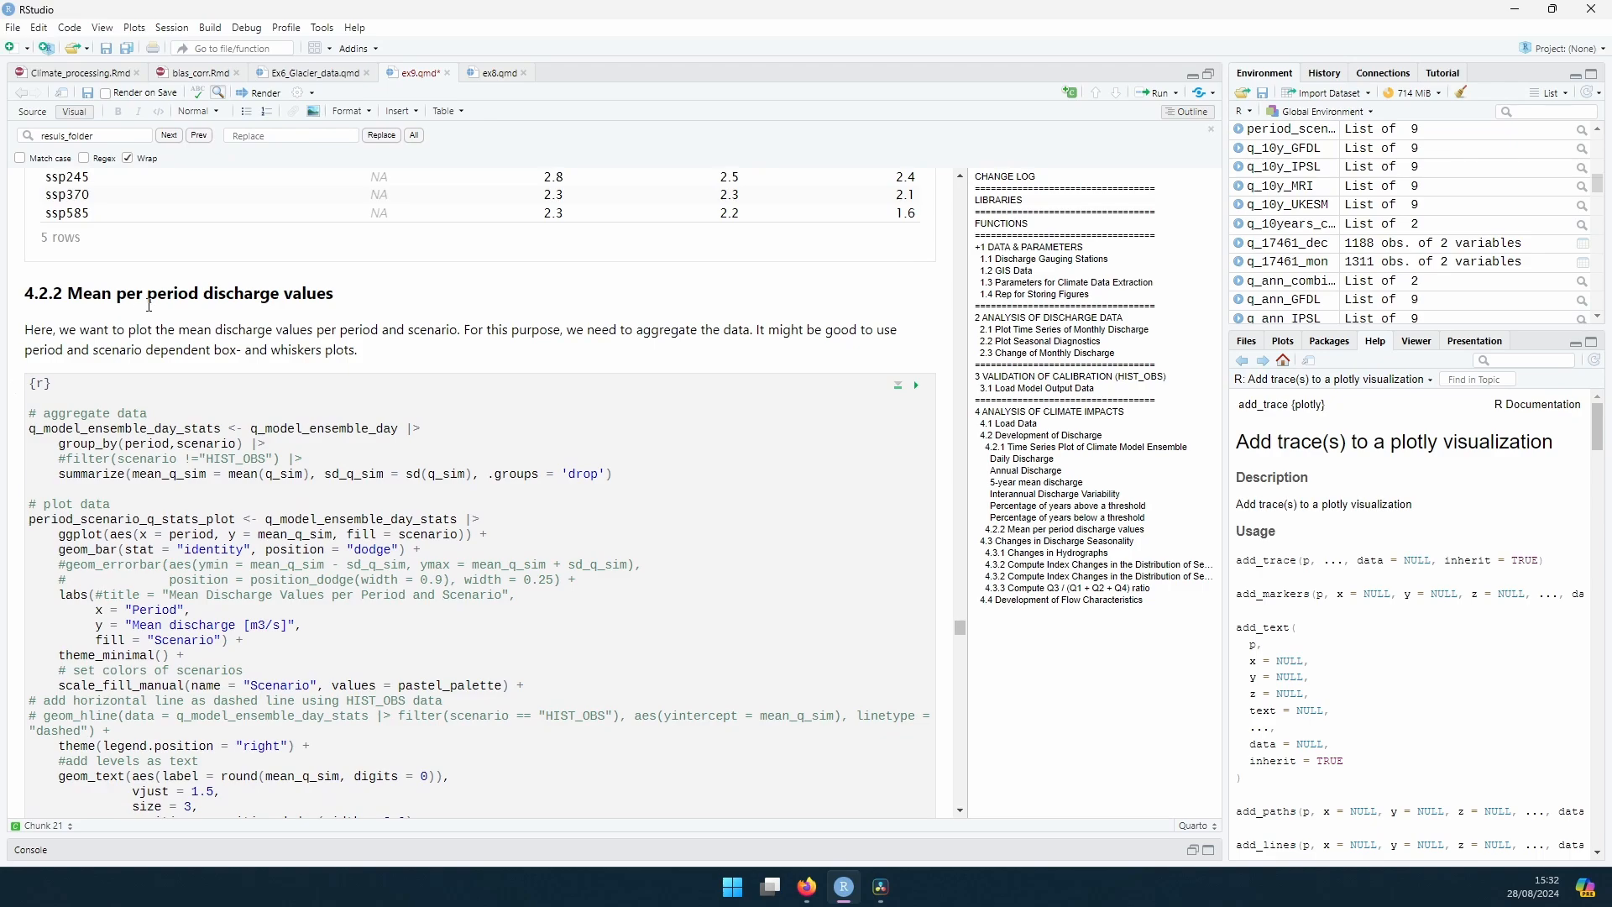
{"action": "scroll", "coordinate": [149, 304], "scroll_direction": "down", "scroll_amount": 8}
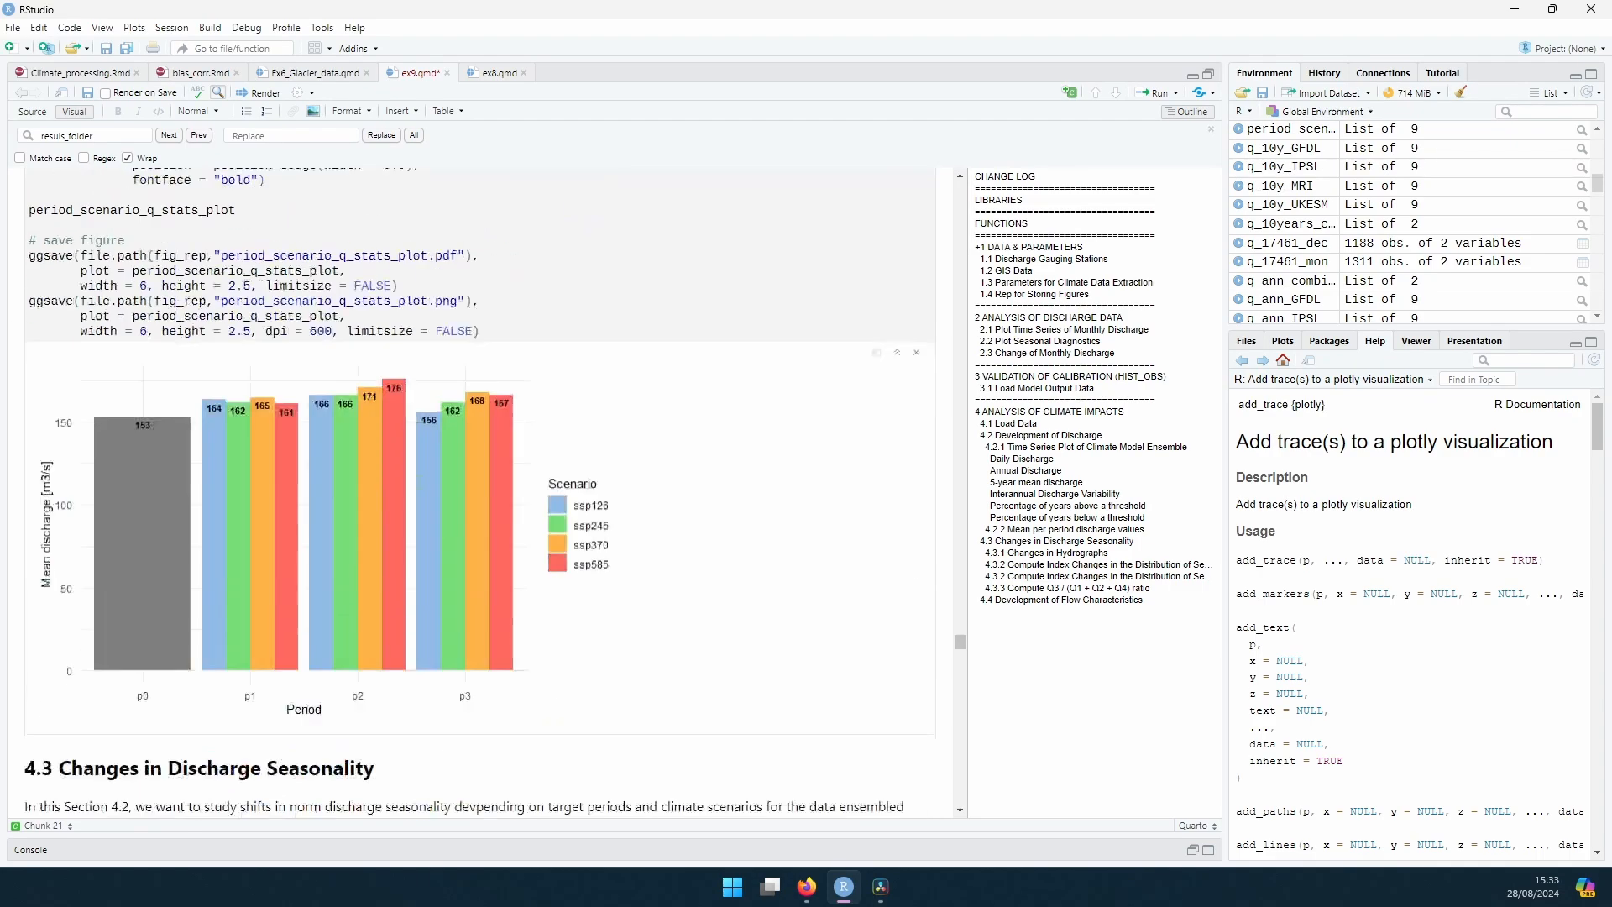
{"action": "scroll", "coordinate": [477, 309], "scroll_direction": "down", "scroll_amount": 4}
{"action": "scroll", "coordinate": [409, 406], "scroll_direction": "down", "scroll_amount": 7}
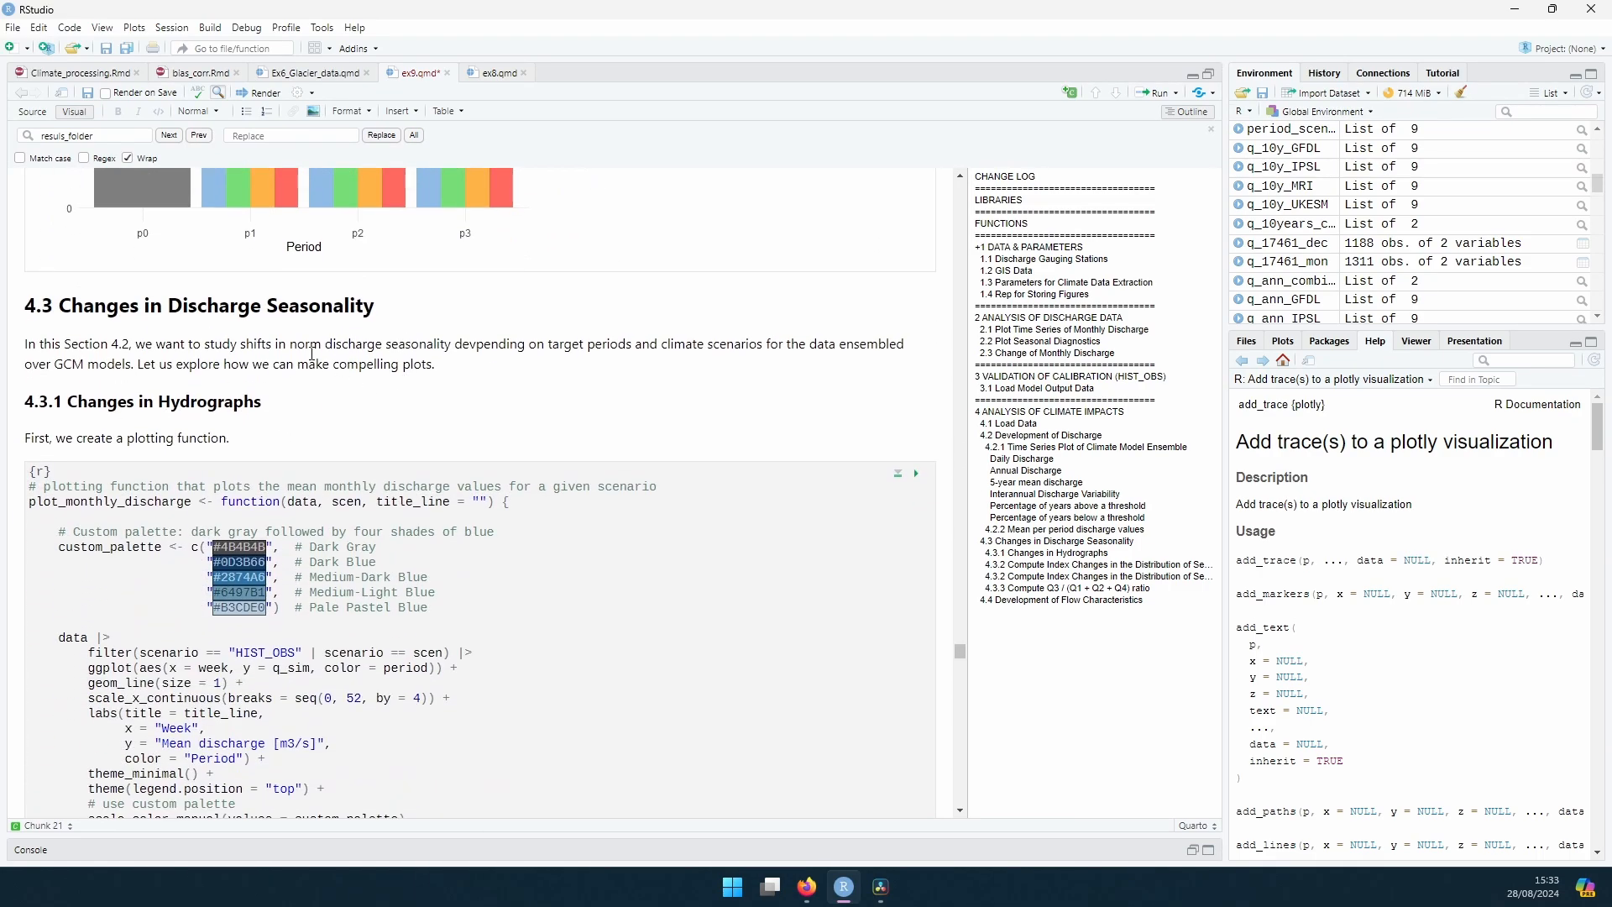
{"action": "scroll", "coordinate": [212, 301], "scroll_direction": "down", "scroll_amount": 4}
{"action": "scroll", "coordinate": [355, 335], "scroll_direction": "up", "scroll_amount": 5}
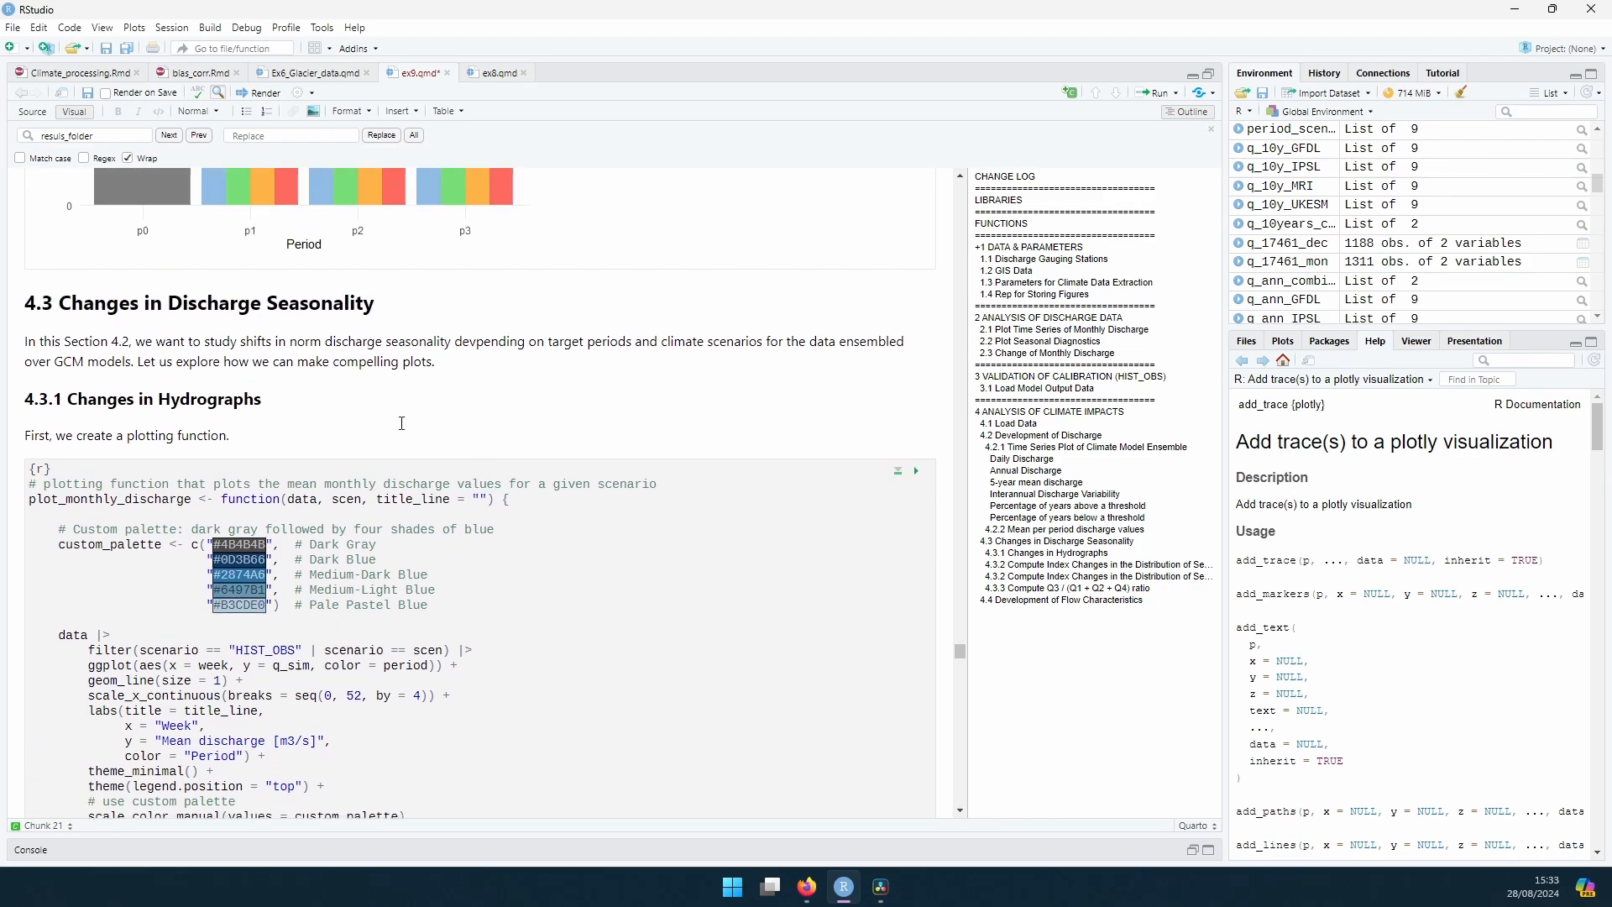
{"action": "scroll", "coordinate": [420, 424], "scroll_direction": "down", "scroll_amount": 3}
{"action": "scroll", "coordinate": [535, 445], "scroll_direction": "down", "scroll_amount": 15}
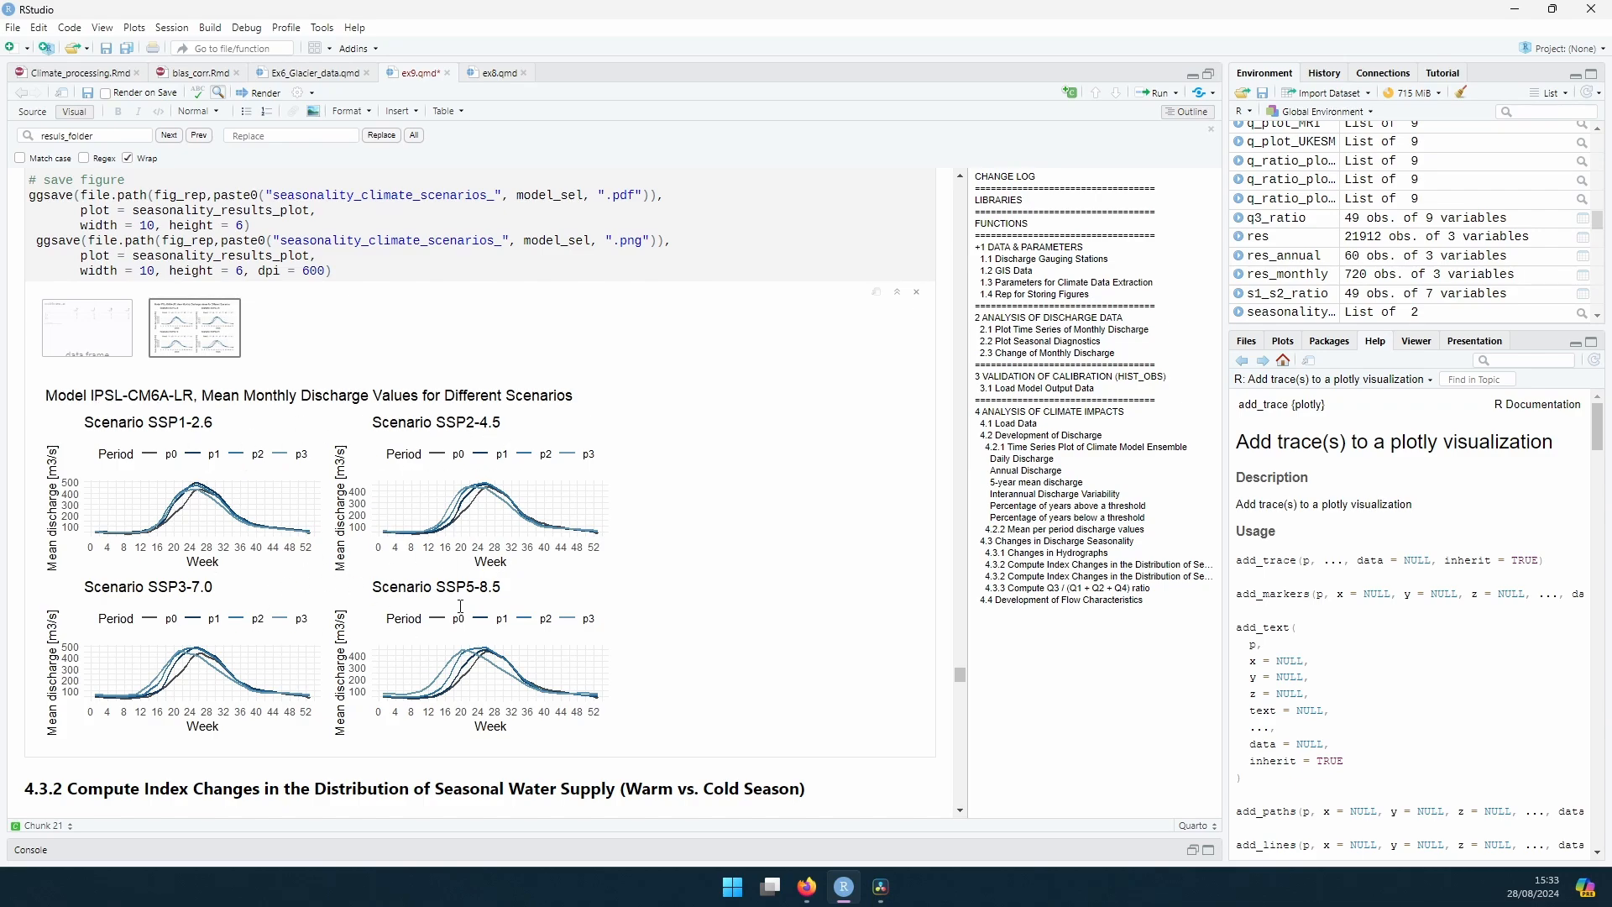
Step: Switch the active model_sel in the hydrograph chunk to "UKESM1-0-LL" by commenting out the IPSL-CM6A-LR line and uncommenting the UKESM1-0-LL line
{"action": "scroll", "coordinate": [185, 485], "scroll_direction": "up", "scroll_amount": 8}
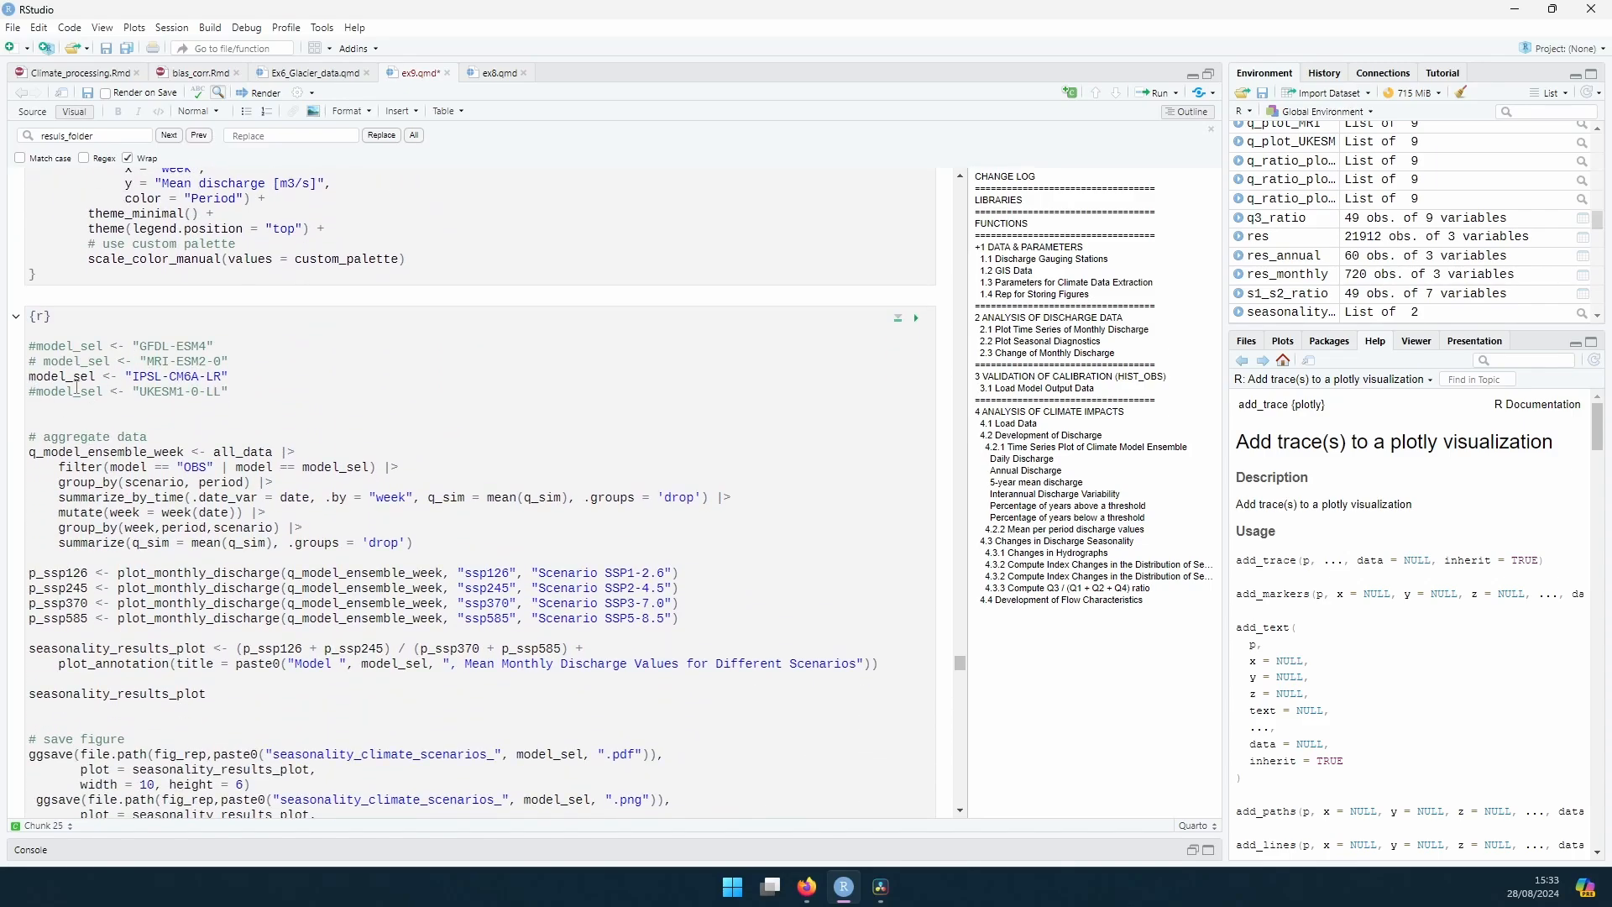
{"action": "left_click", "coordinate": [88, 375]}
{"action": "key", "text": "ctrl+shift+c"}
{"action": "left_click", "coordinate": [38, 392]}
{"action": "key", "text": "ctrl+shift+c"}
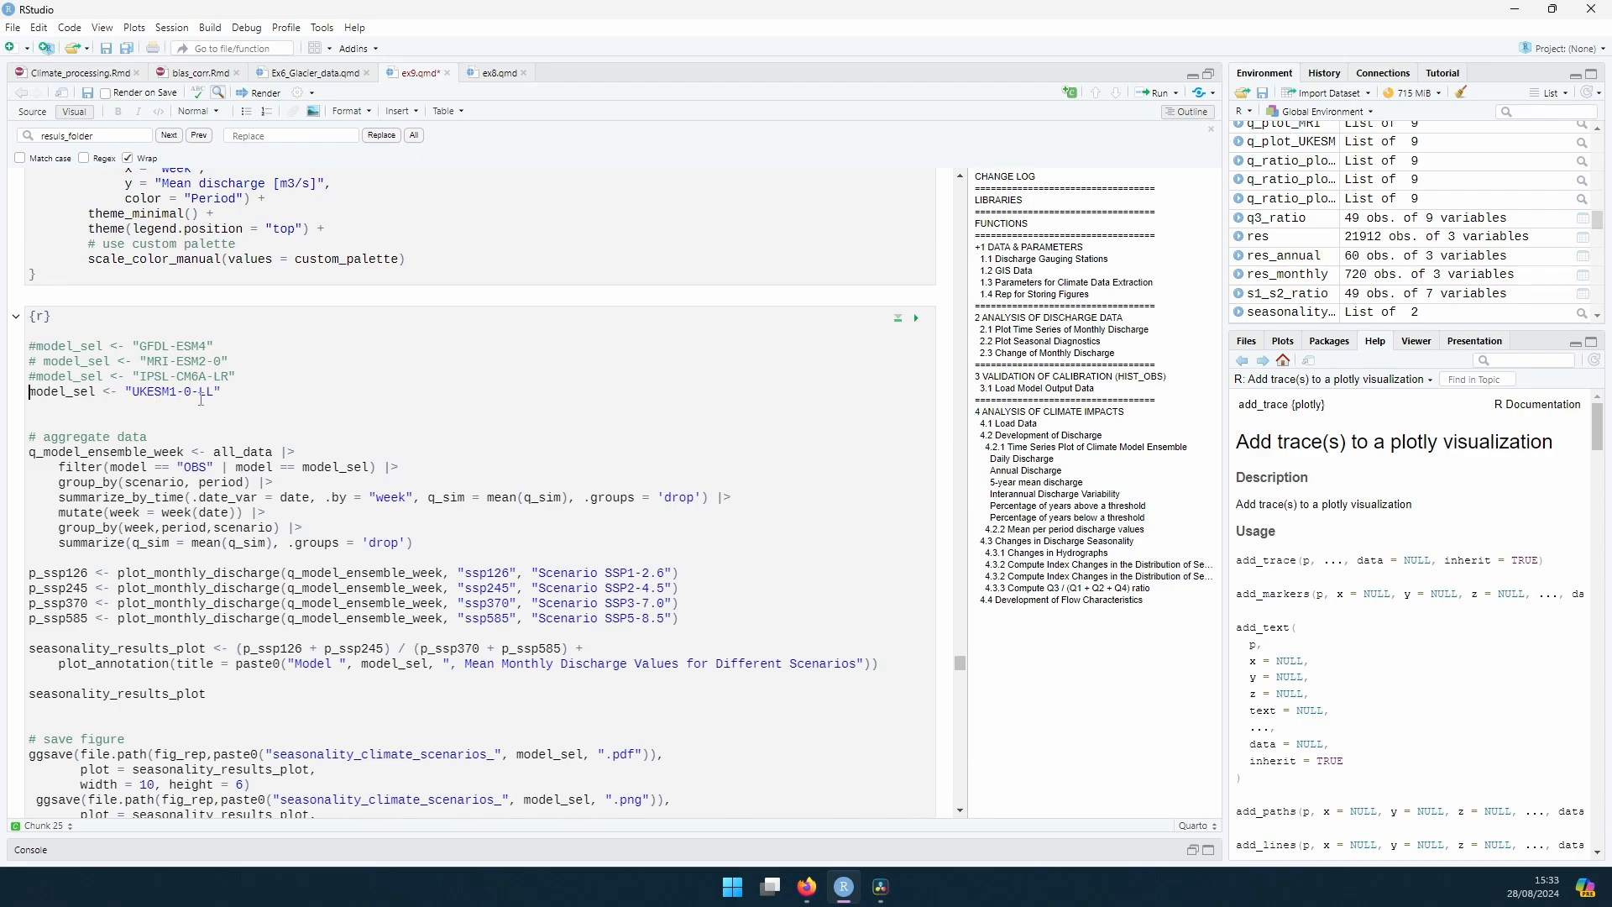
Step: Add the prefix "UKESM_" to the seasonality_climate_scenarios_ file name in the PDF ggsave call
{"action": "scroll", "coordinate": [171, 395], "scroll_direction": "down", "scroll_amount": 5}
{"action": "left_click", "coordinate": [273, 475]}
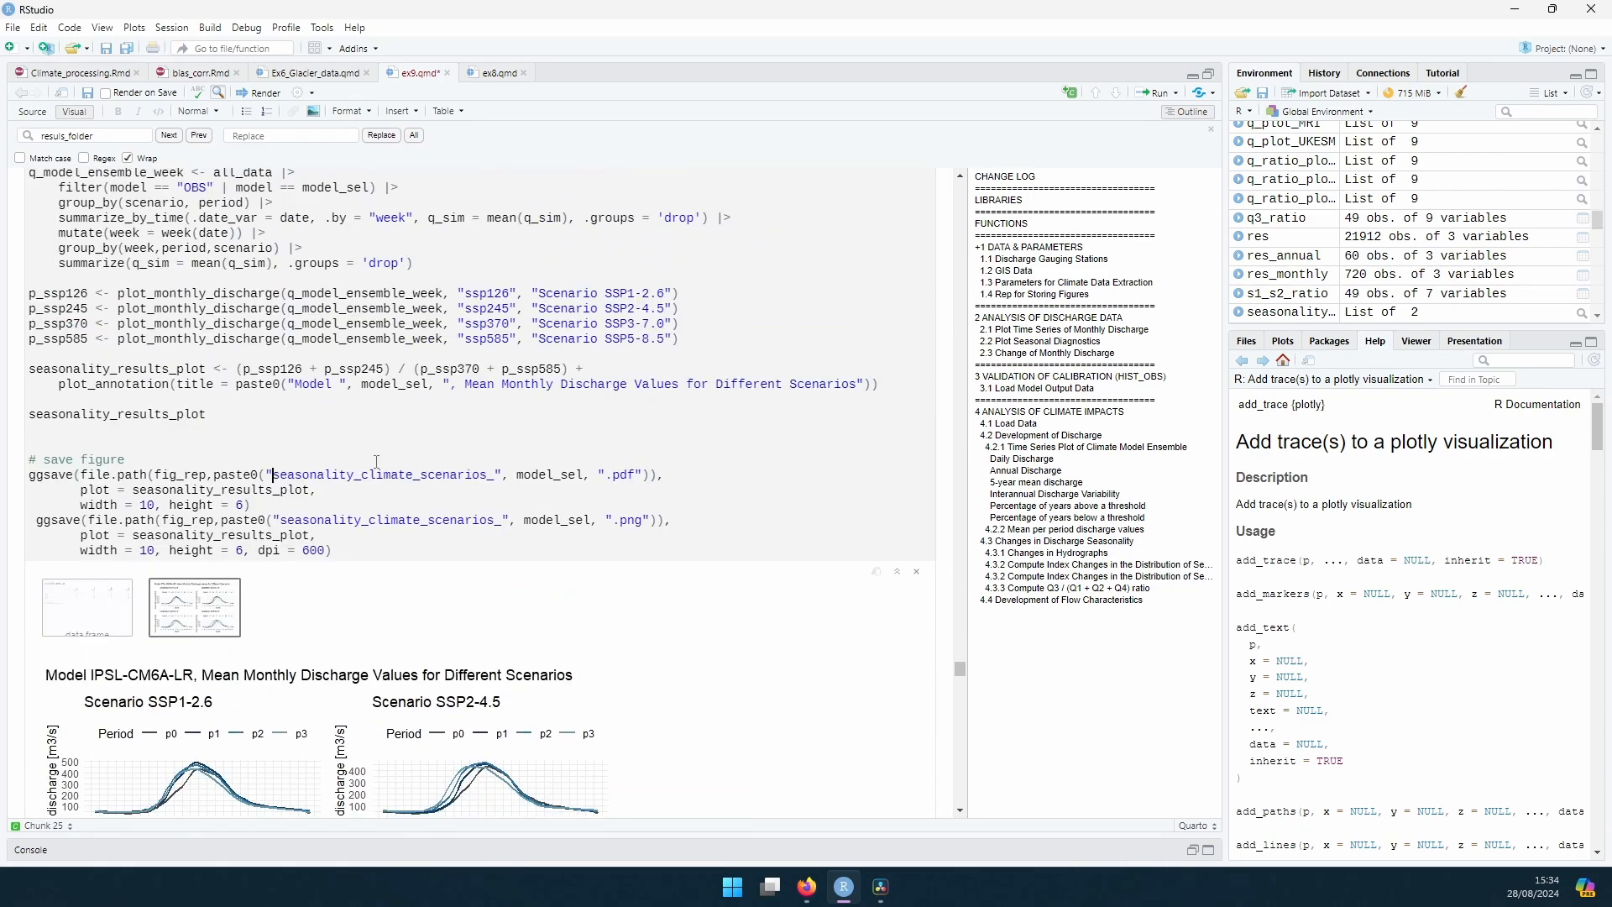
{"action": "type", "text": "UKESM_"}
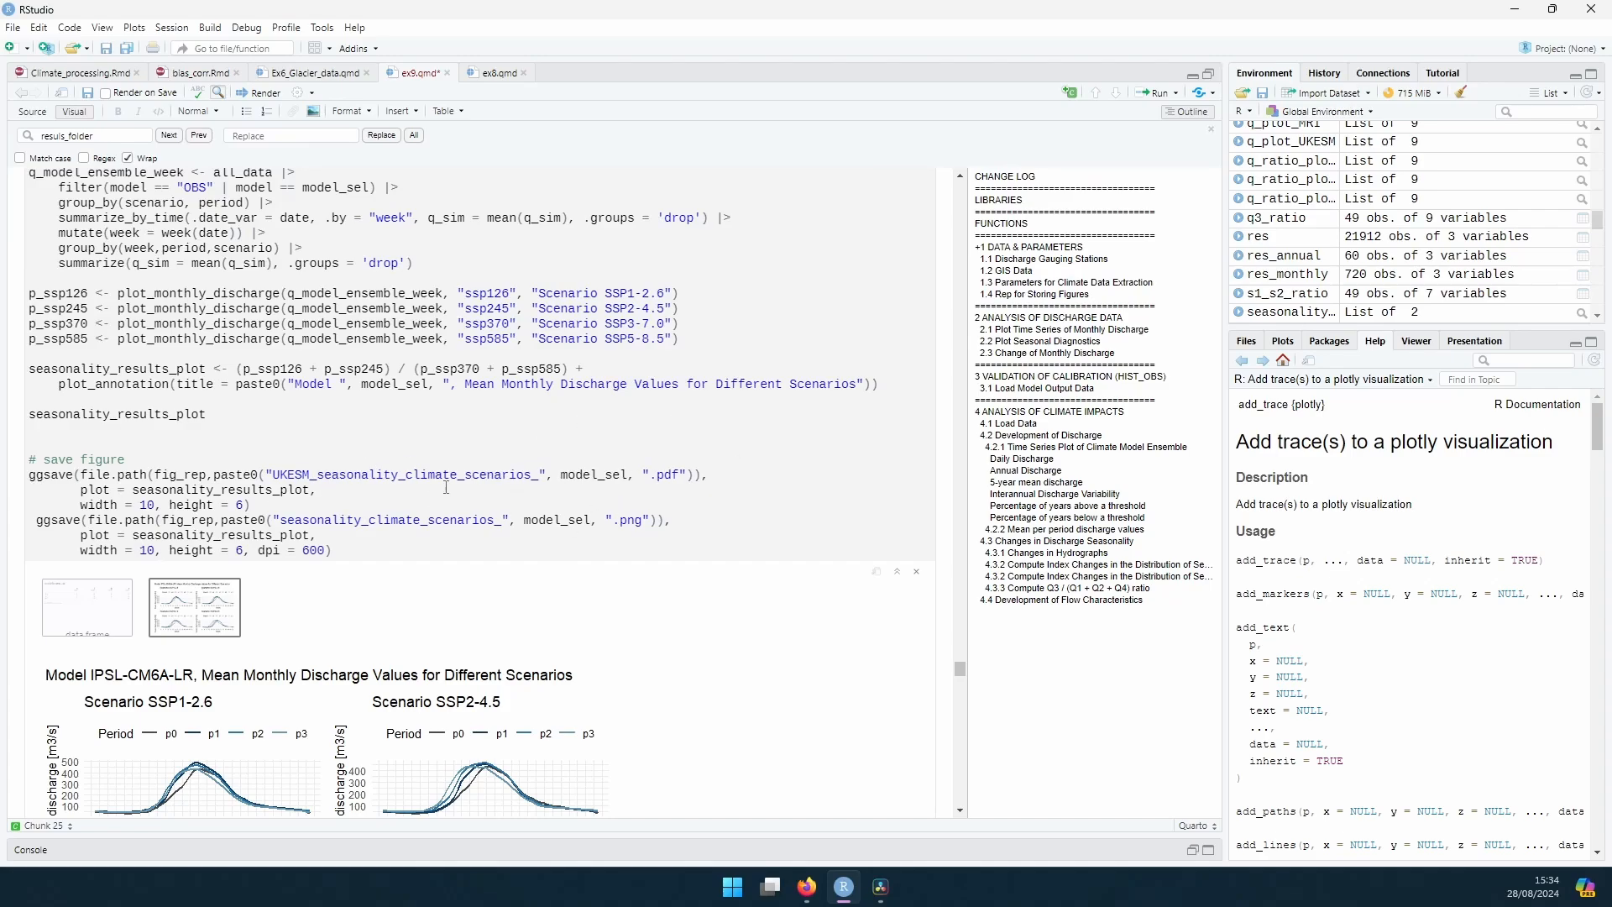
Step: Run the section 4.3.2 chunk for the warm to cold season mean discharge ratio, and examine its boxplot and q_ratio code
{"action": "scroll", "coordinate": [195, 325], "scroll_direction": "down", "scroll_amount": 10}
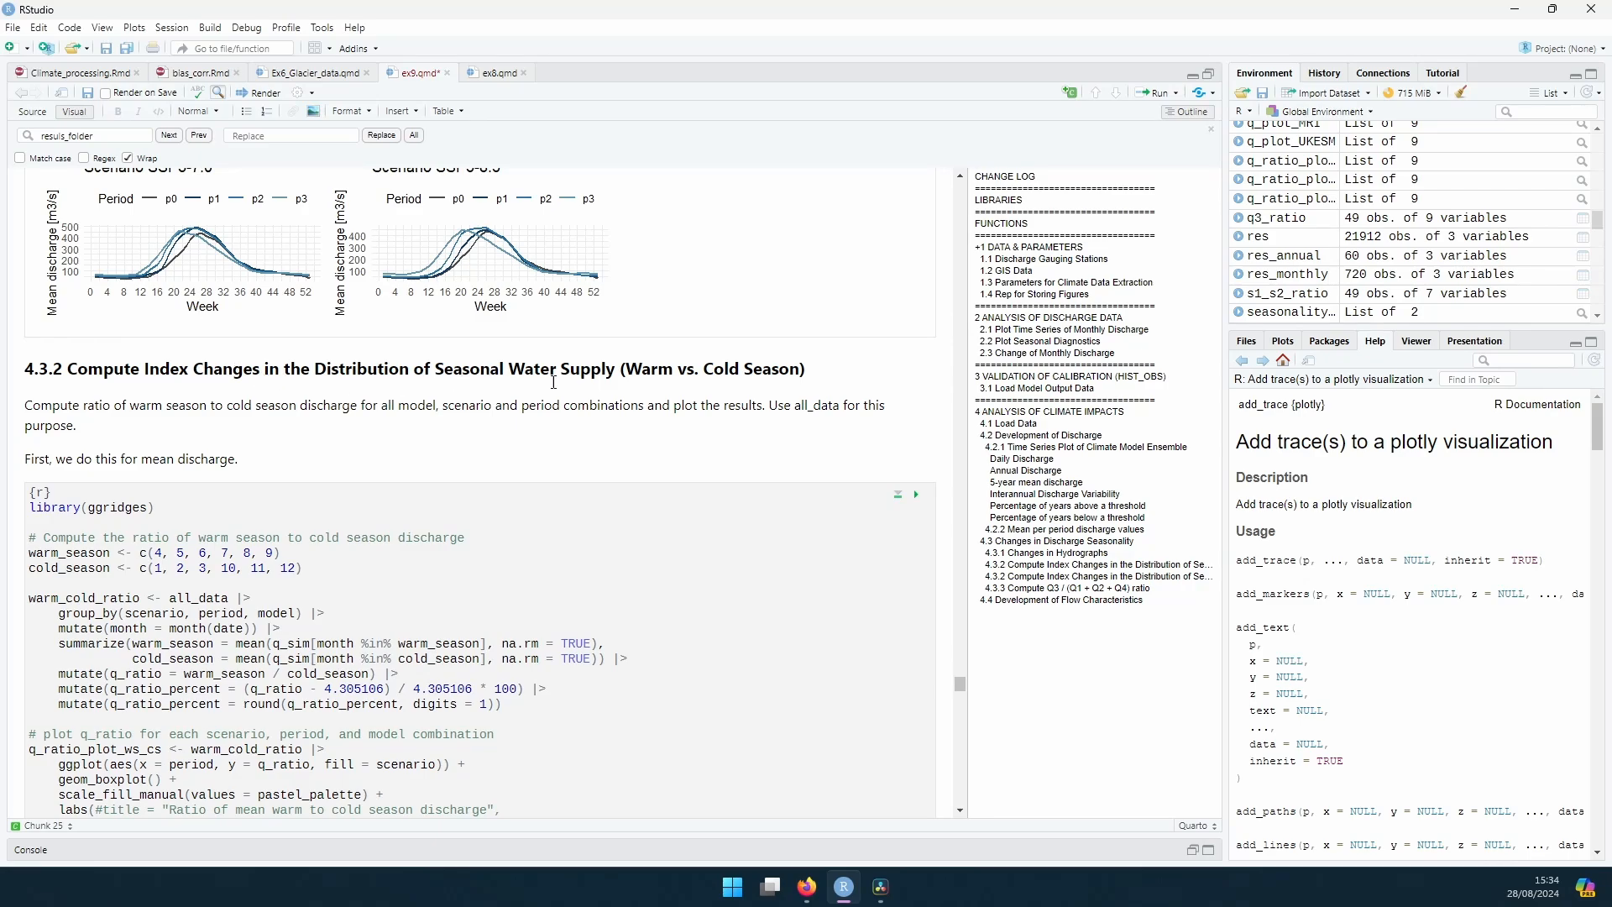
{"action": "scroll", "coordinate": [698, 290], "scroll_direction": "down", "scroll_amount": 2}
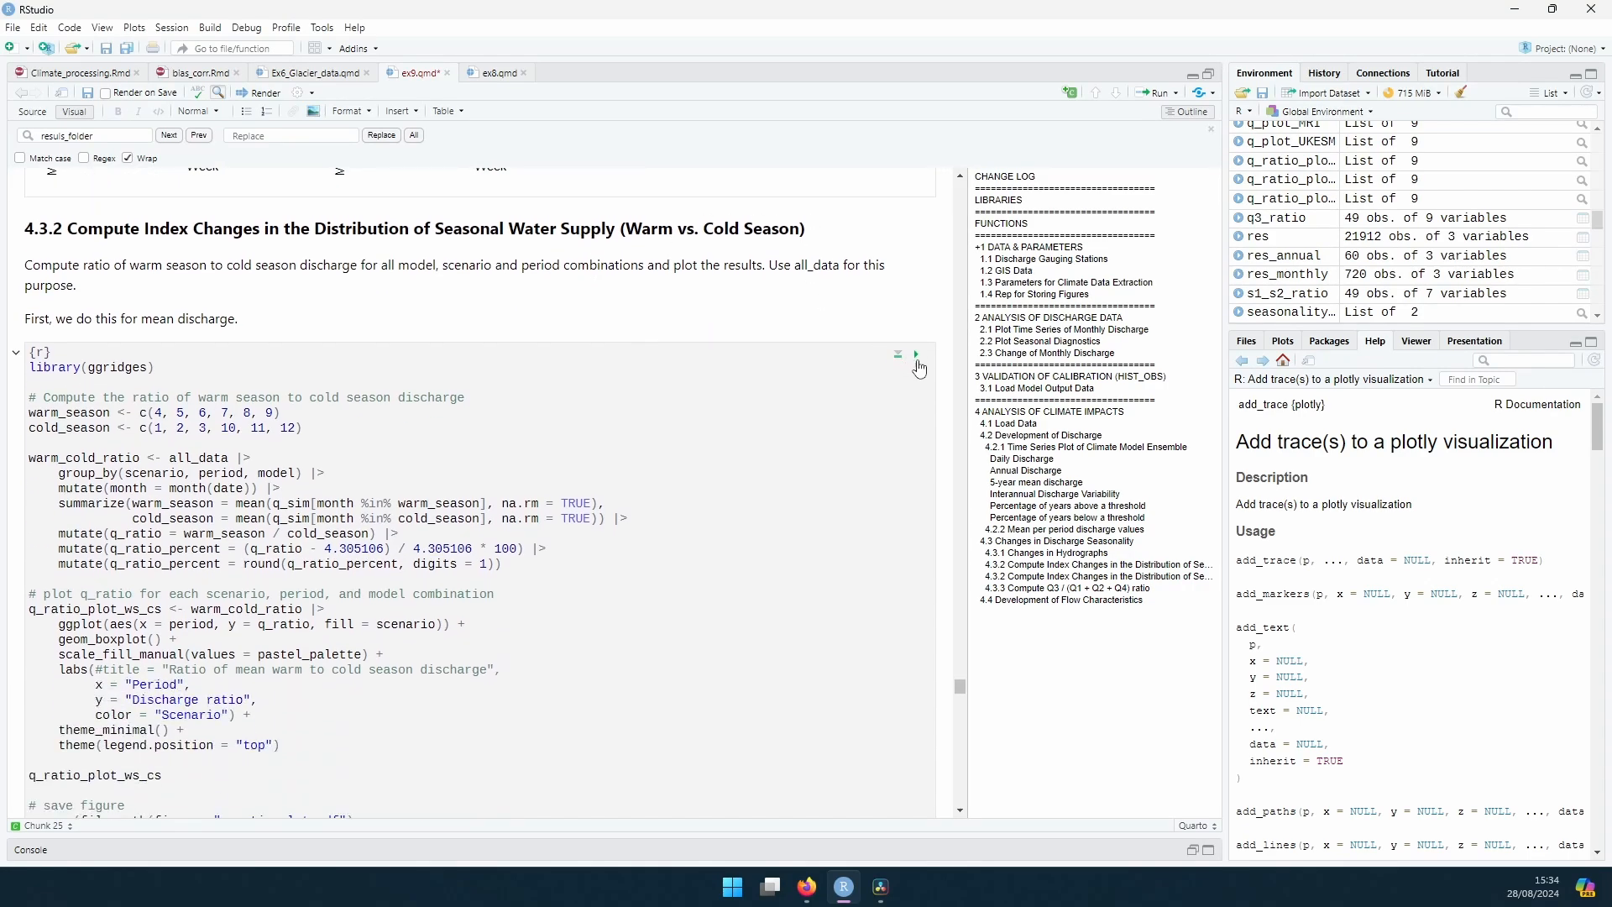
{"action": "left_click", "coordinate": [917, 355]}
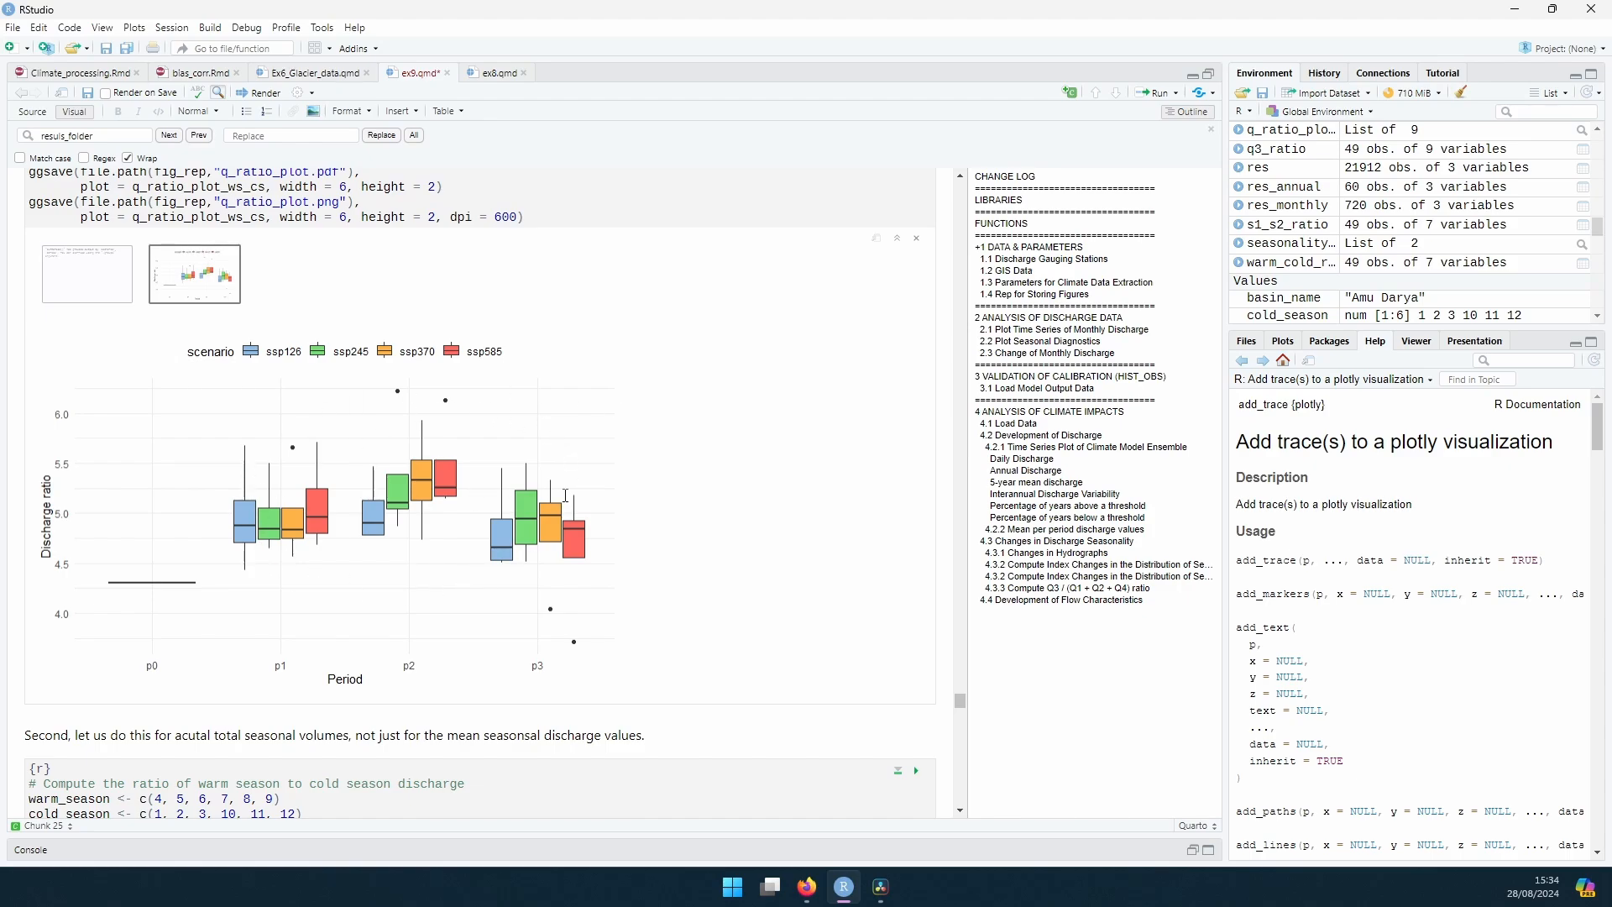
{"action": "scroll", "coordinate": [631, 530], "scroll_direction": "up", "scroll_amount": 5}
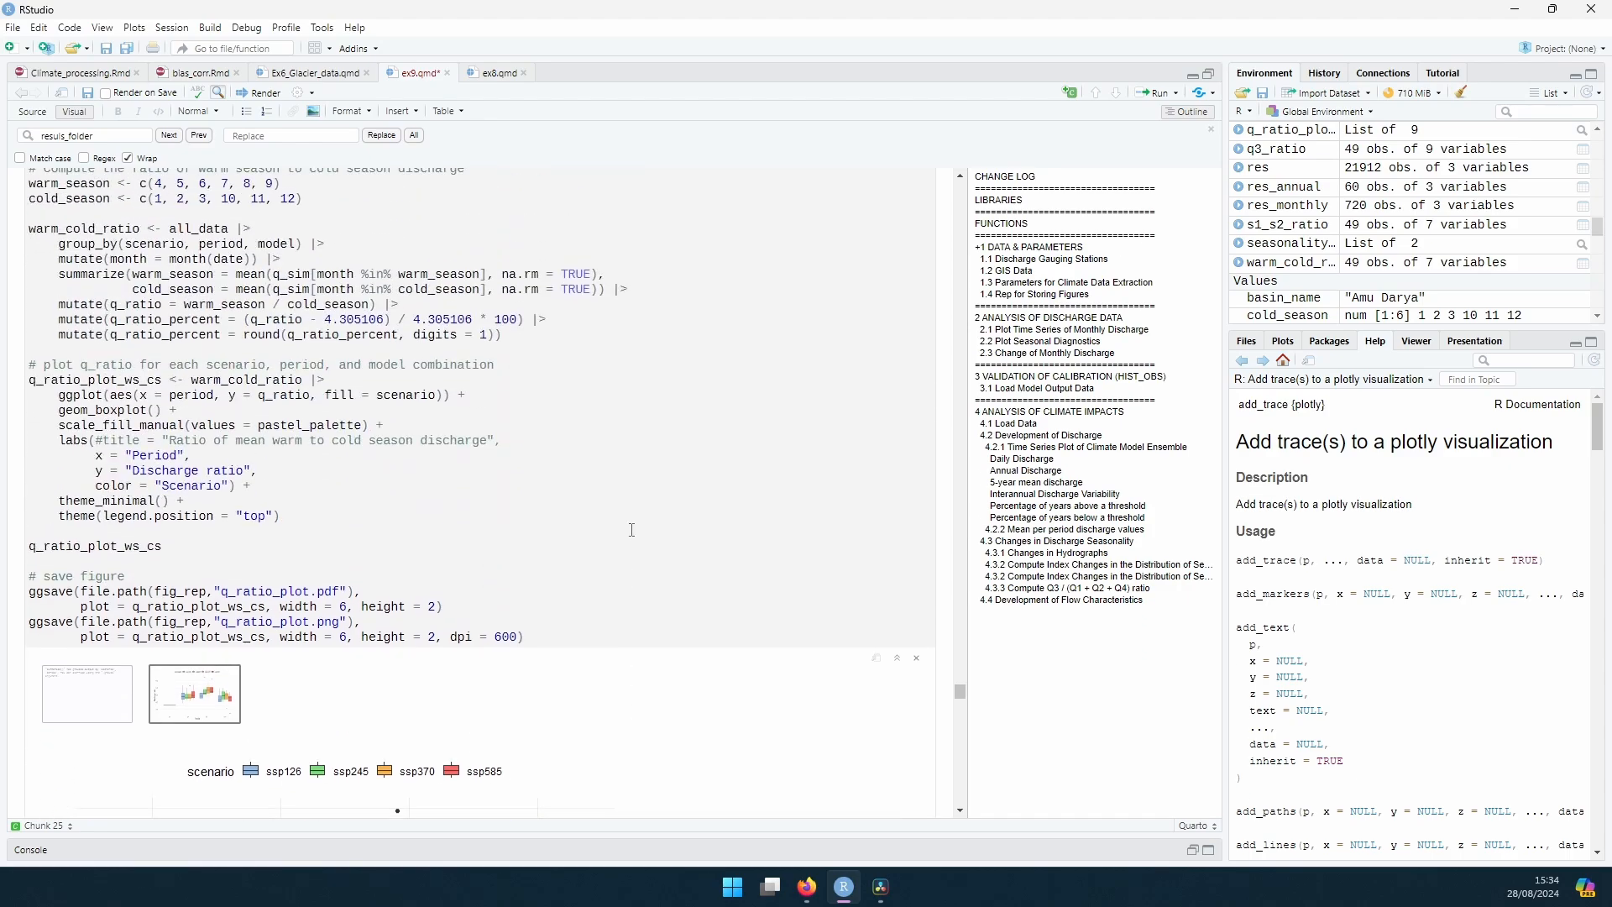
{"action": "scroll", "coordinate": [632, 530], "scroll_direction": "up", "scroll_amount": 1}
{"action": "scroll", "coordinate": [464, 530], "scroll_direction": "down", "scroll_amount": 6}
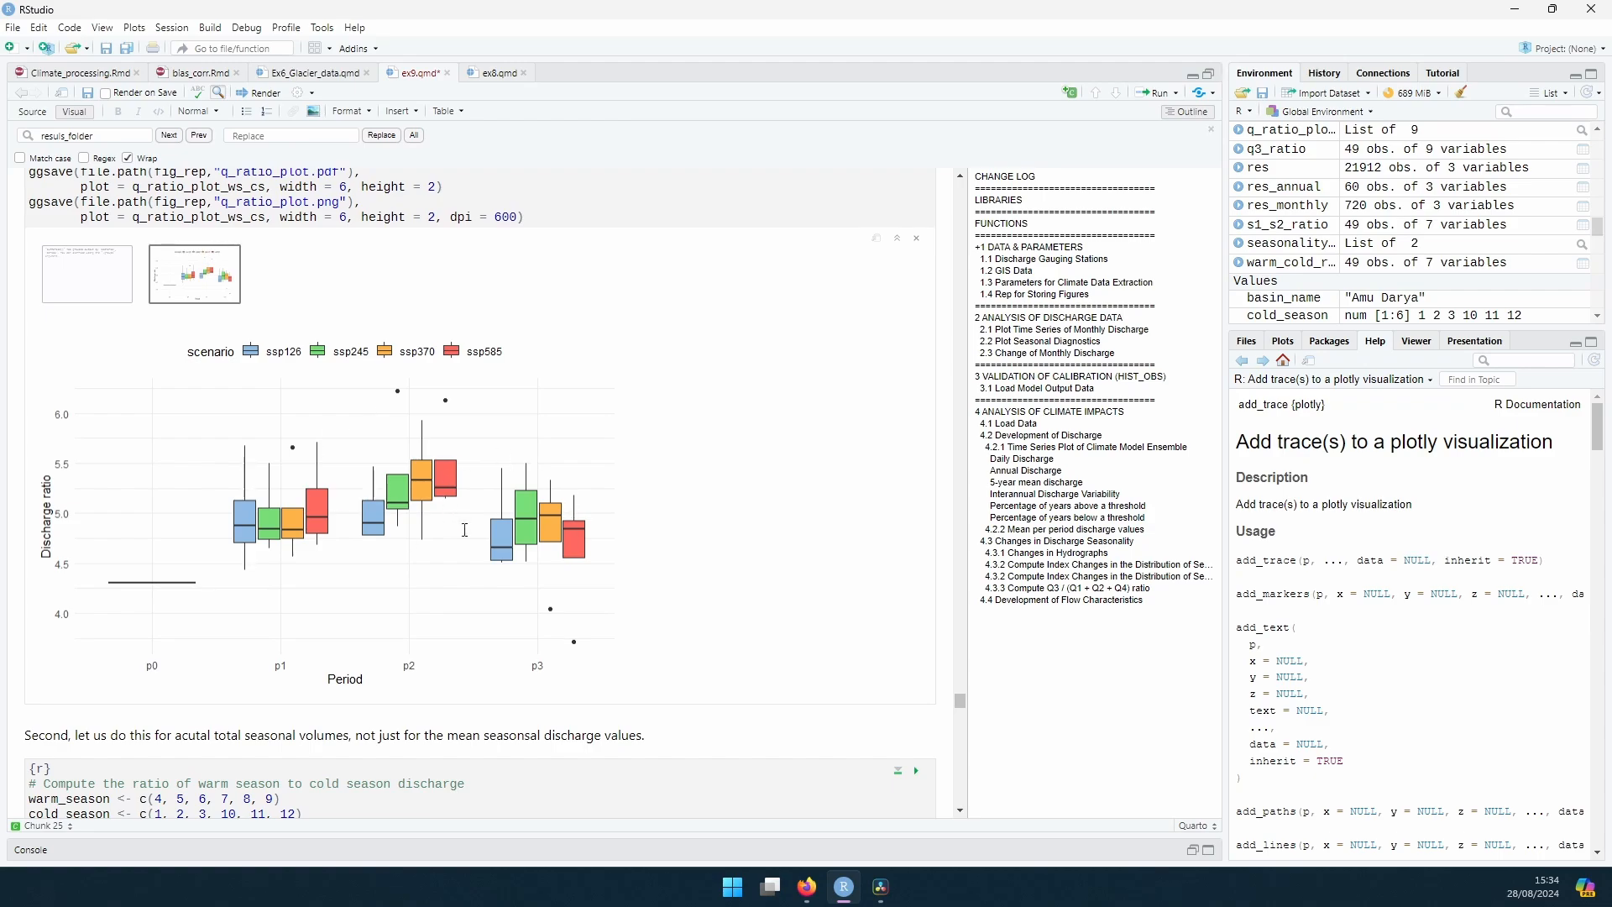
{"action": "scroll", "coordinate": [386, 459], "scroll_direction": "up", "scroll_amount": 7}
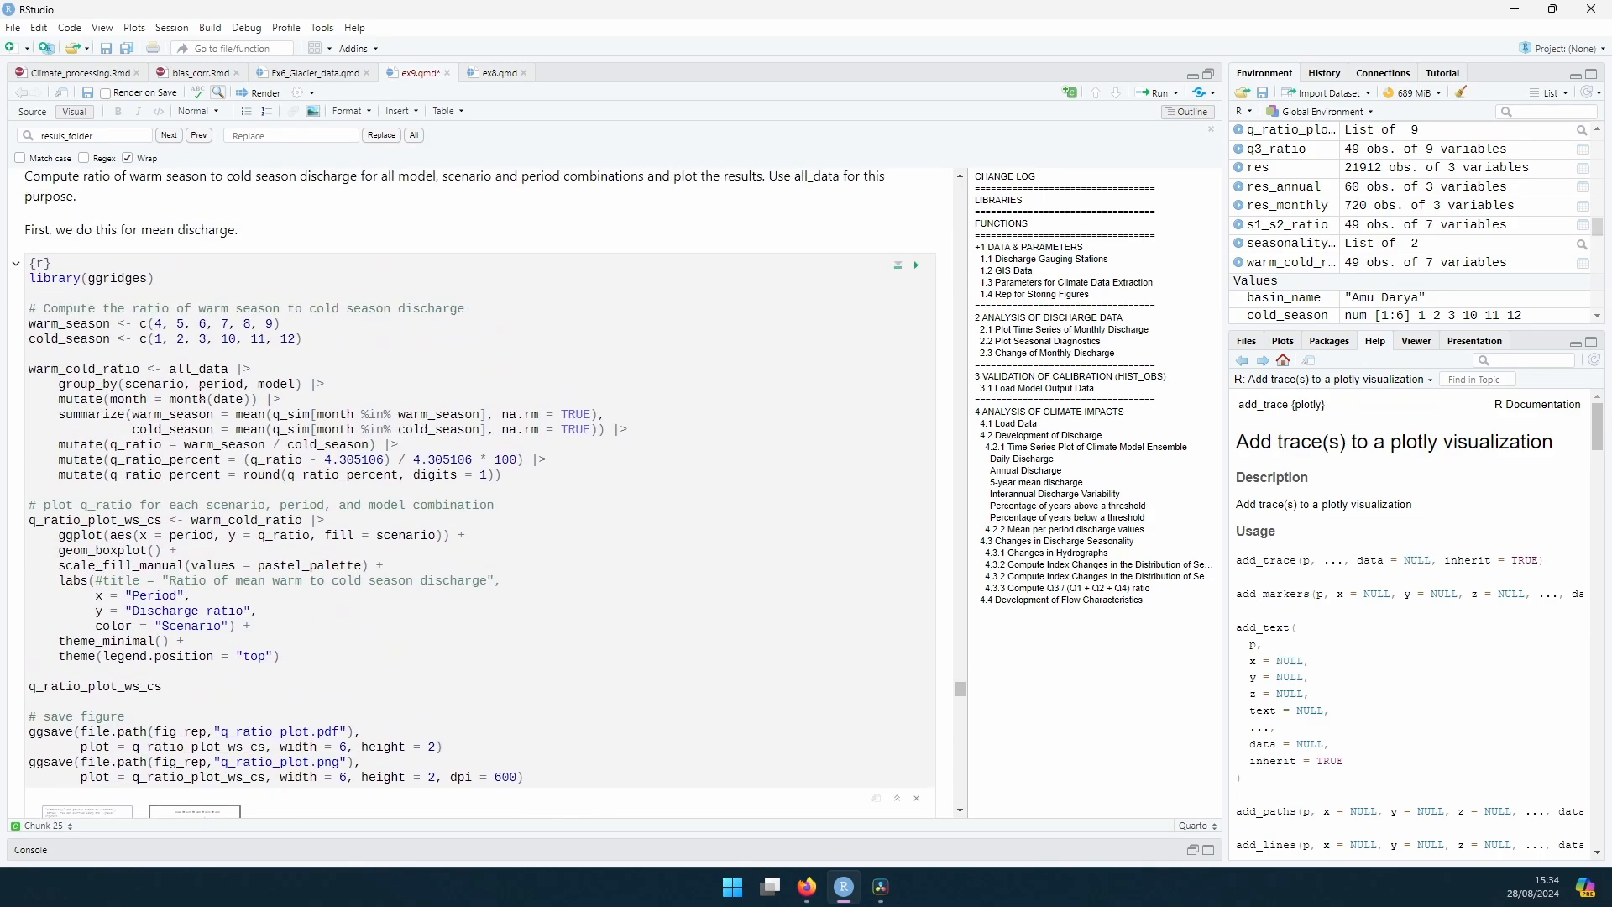
{"action": "left_click_drag", "start_coordinate": [73, 370], "coordinate": [141, 445]}
{"action": "left_click", "coordinate": [383, 431]}
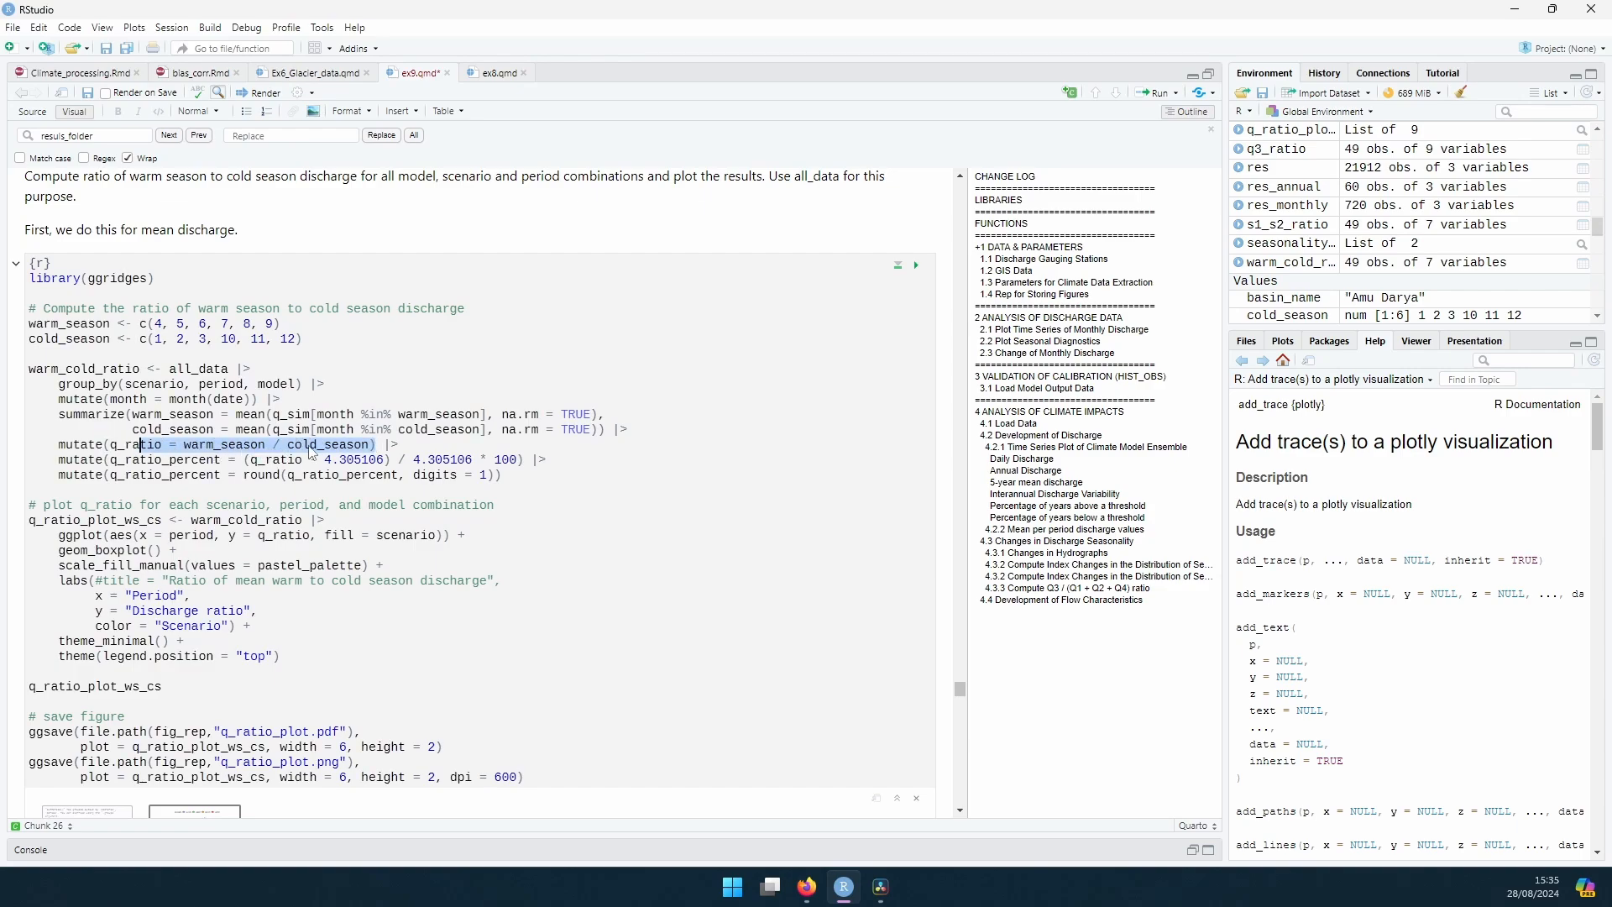
Step: Run the chunk that computes the warm to cold season ratio from total seasonal volumes, and view its boxplot
{"action": "scroll", "coordinate": [400, 450], "scroll_direction": "down", "scroll_amount": 3}
{"action": "scroll", "coordinate": [669, 452], "scroll_direction": "down", "scroll_amount": 10}
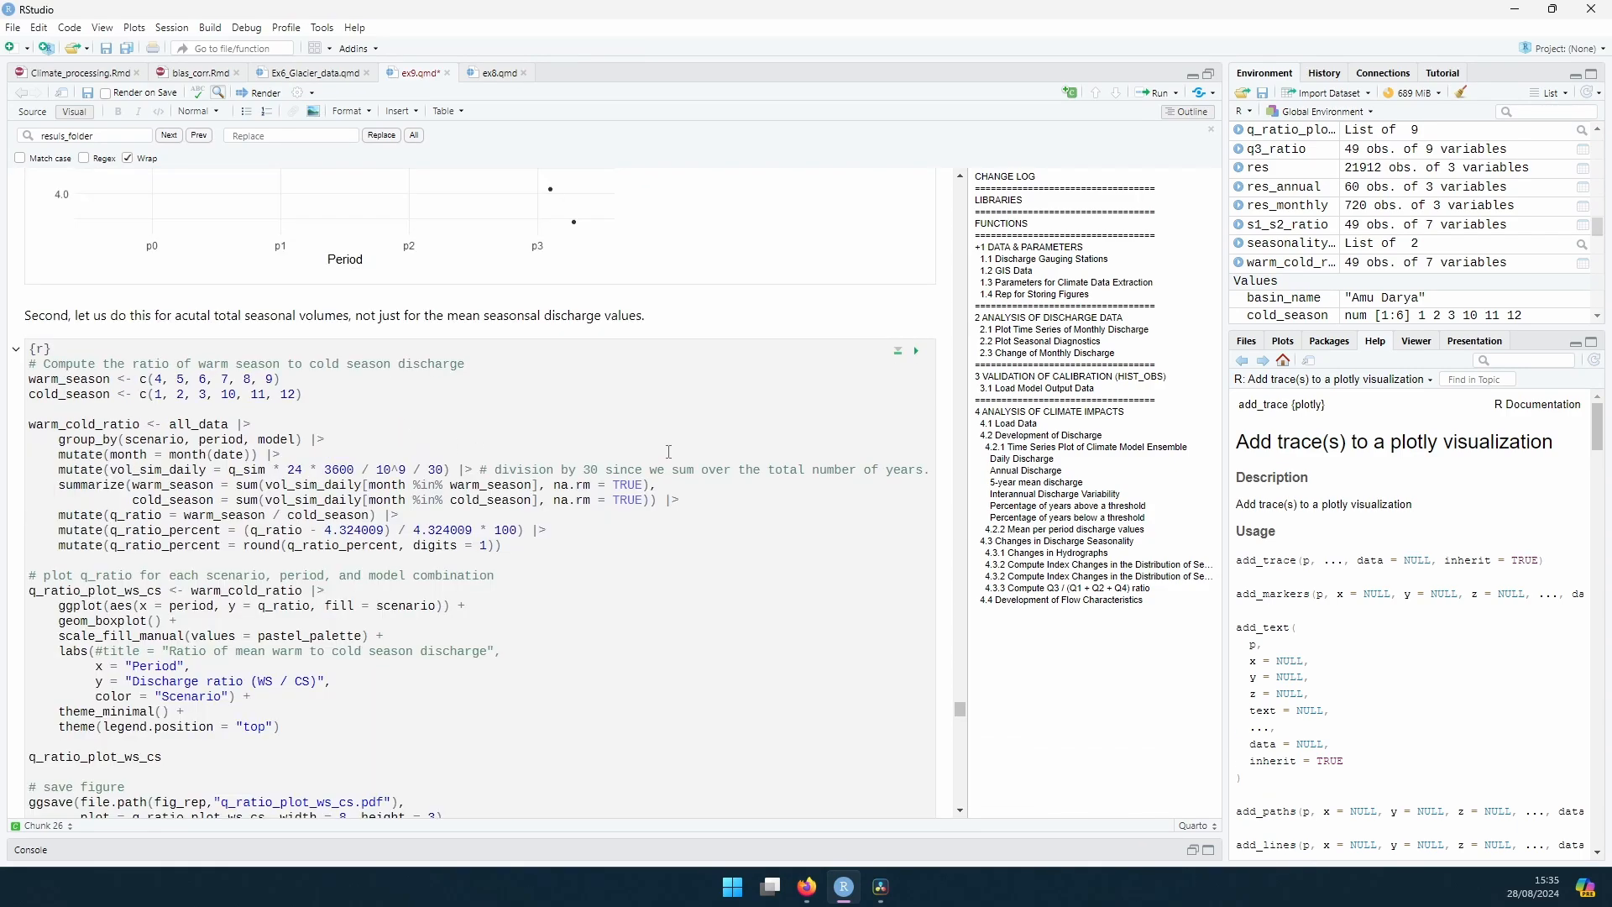
{"action": "left_click", "coordinate": [916, 351]}
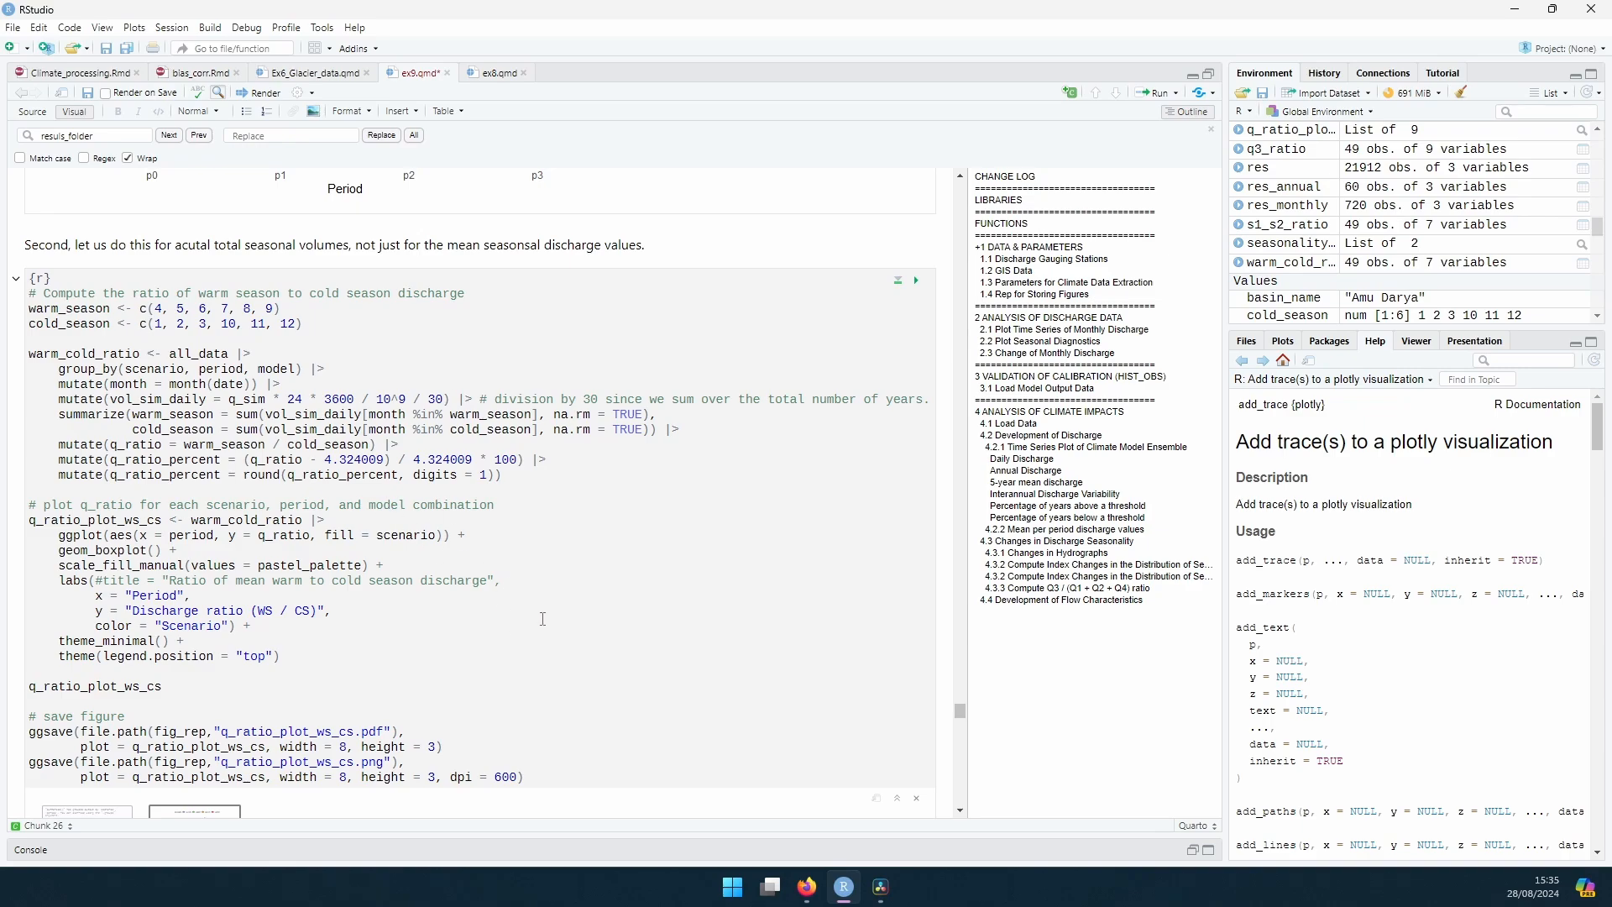
{"action": "scroll", "coordinate": [542, 619], "scroll_direction": "down", "scroll_amount": 10}
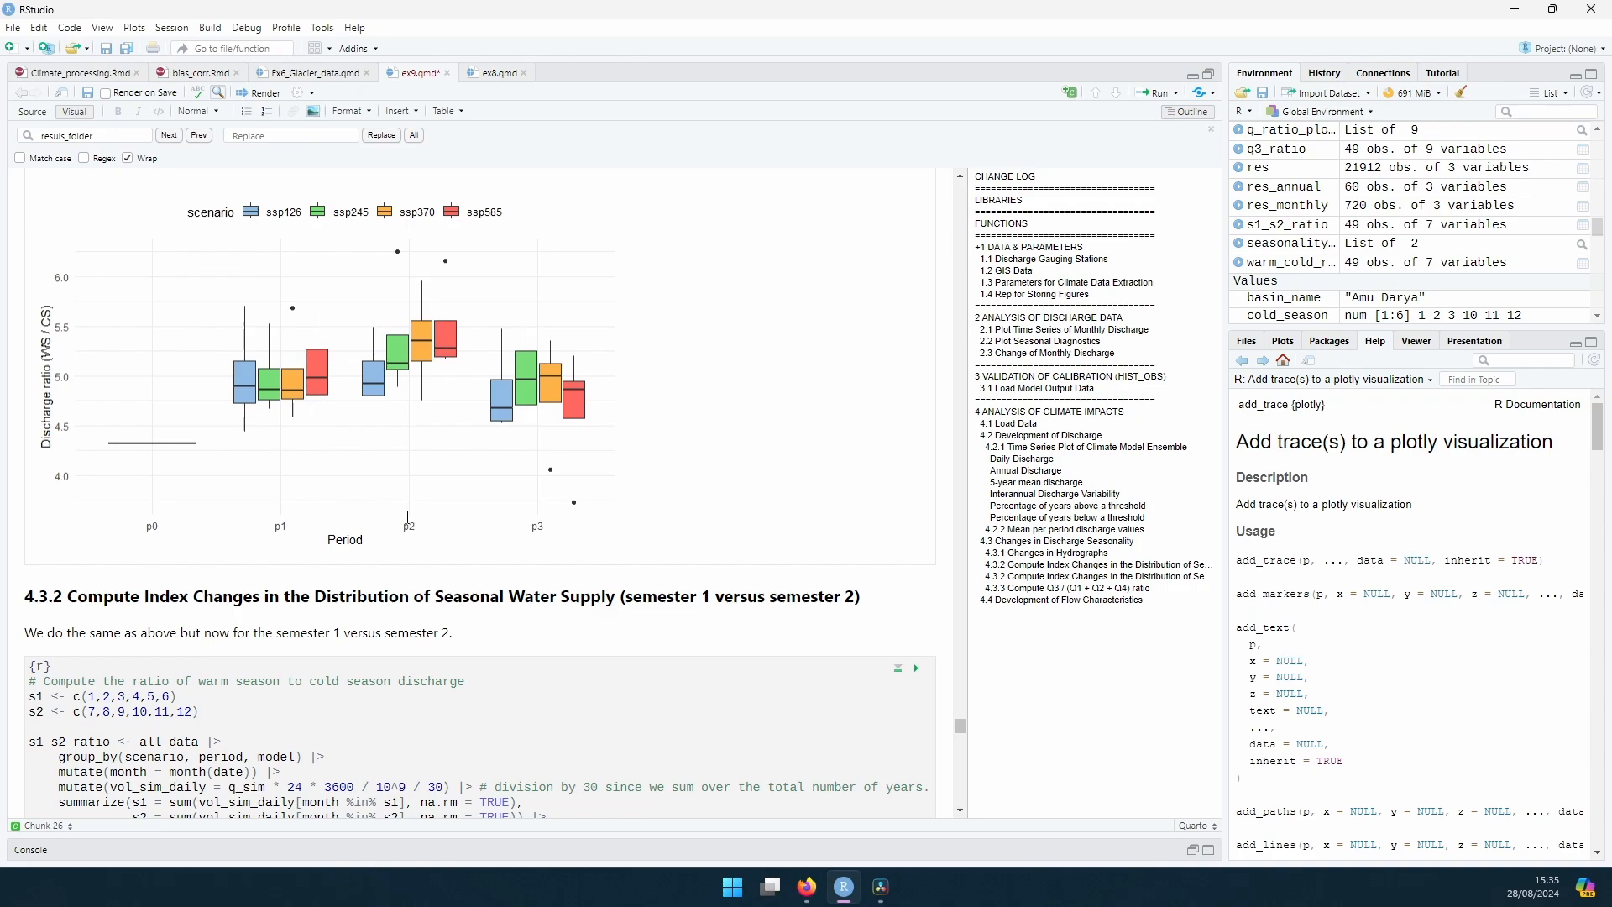
Step: Run the chunks that compute and plot the semester 1 versus semester 2 ratio and the Q3 / (Q1 + Q2 + Q3 + Q4) ratio
{"action": "scroll", "coordinate": [408, 517], "scroll_direction": "down", "scroll_amount": 5}
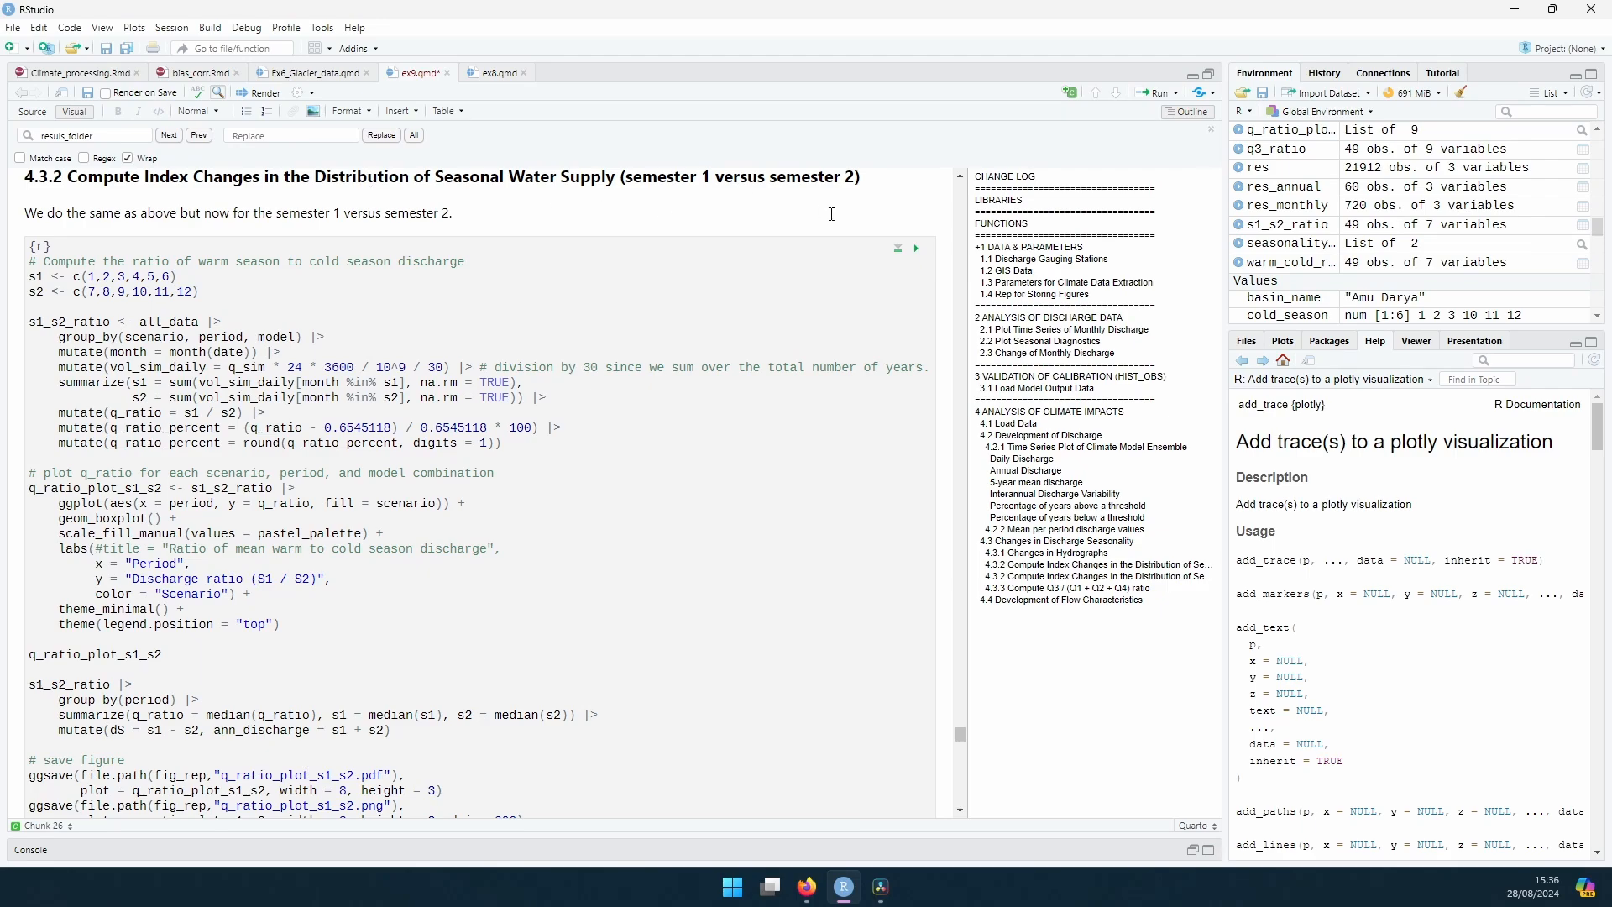
{"action": "left_click", "coordinate": [916, 249]}
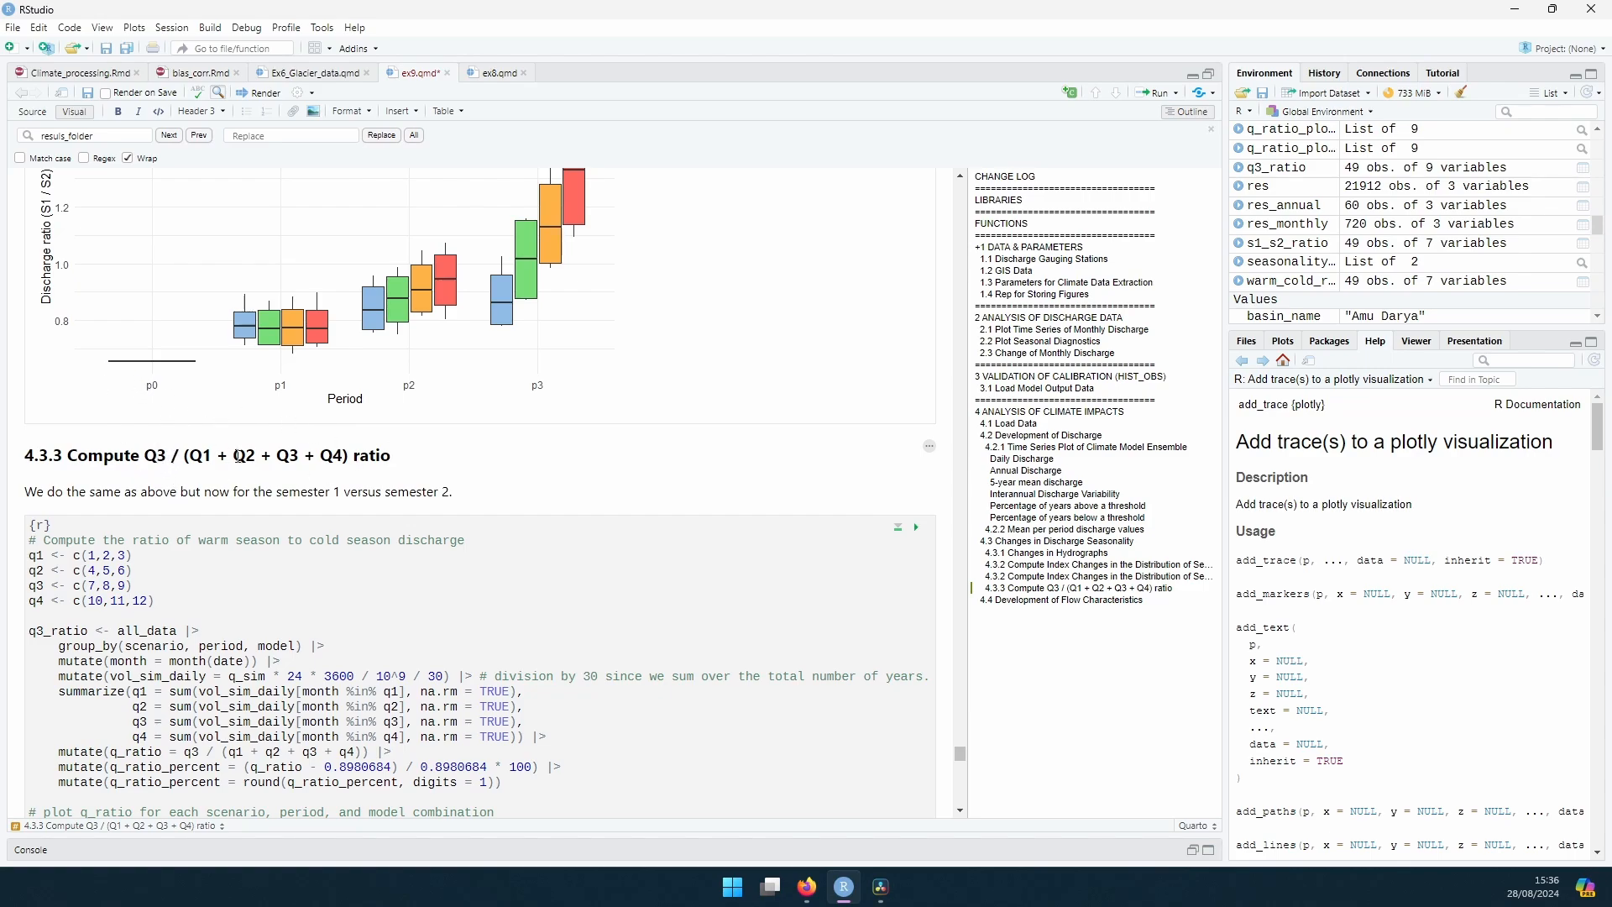
{"action": "left_click", "coordinate": [916, 528]}
Step: Run the section 4.4 chunk defining calculate_exceedance, and examine the exceedance plotting code and curves for the four SSP scenarios
{"action": "scroll", "coordinate": [154, 311], "scroll_direction": "down", "scroll_amount": 5}
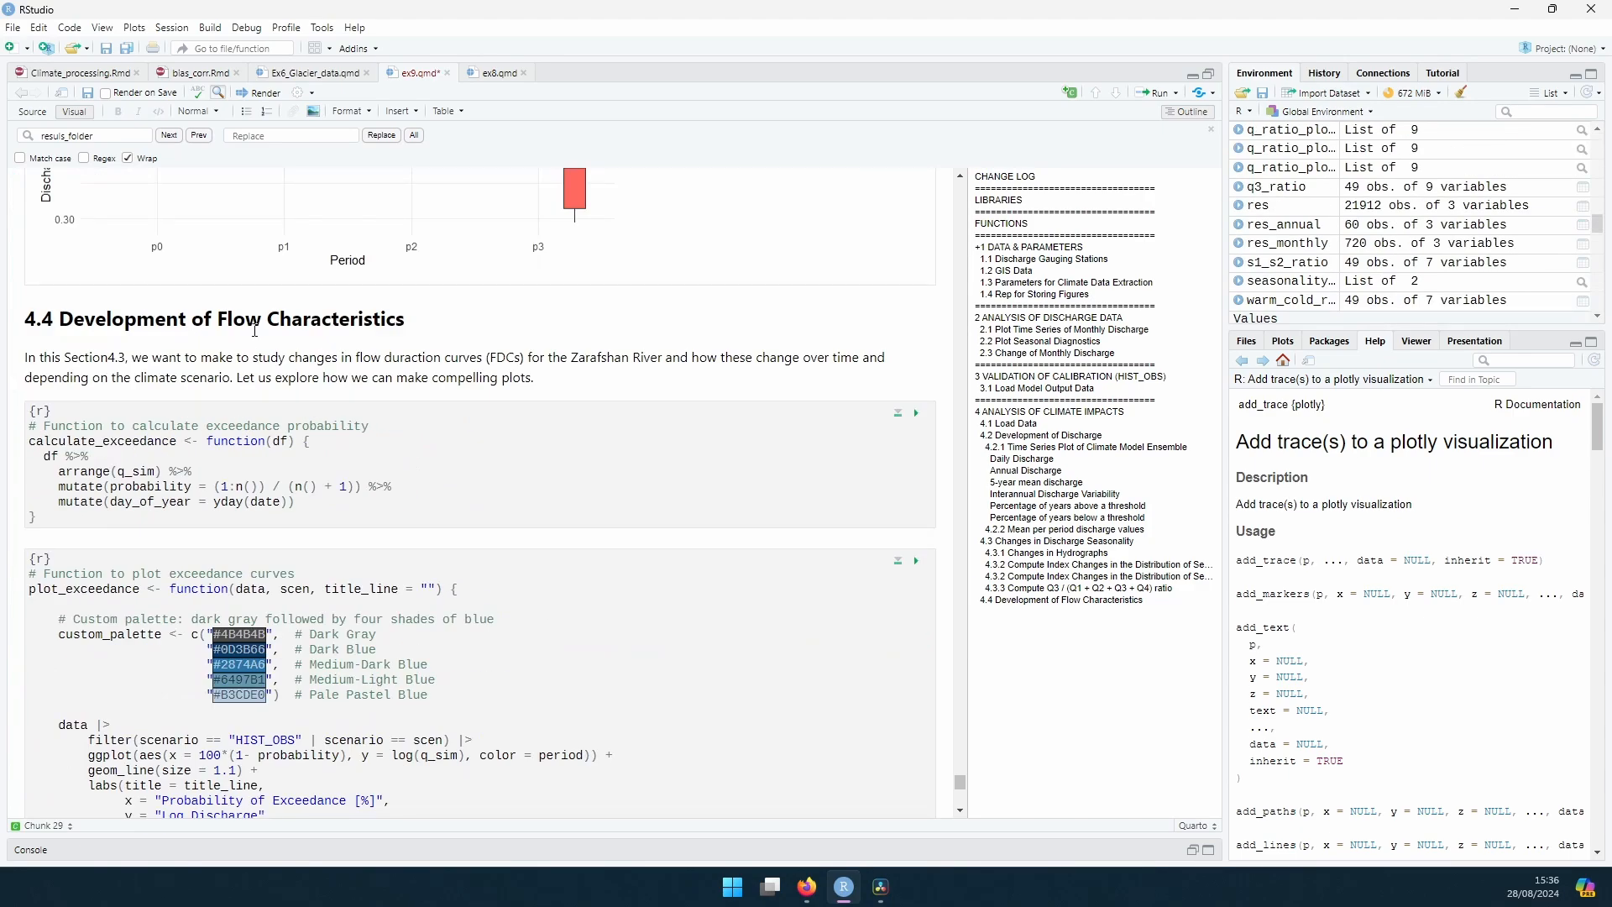
{"action": "left_click", "coordinate": [916, 412]}
{"action": "scroll", "coordinate": [549, 359], "scroll_direction": "down", "scroll_amount": 5}
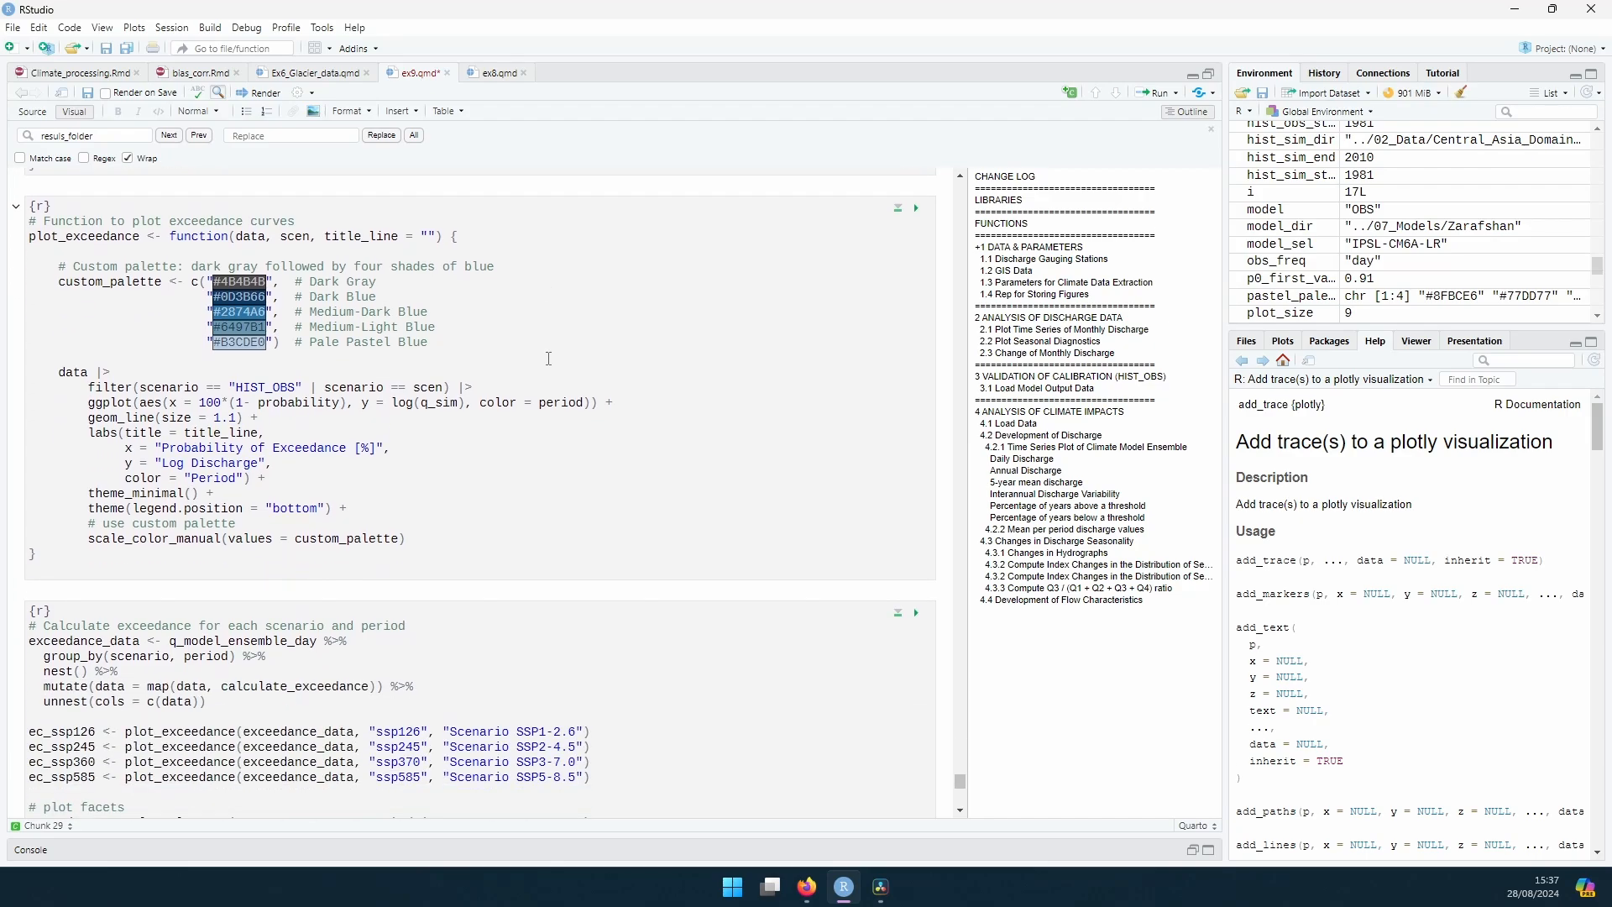
{"action": "scroll", "coordinate": [580, 363], "scroll_direction": "down", "scroll_amount": 5}
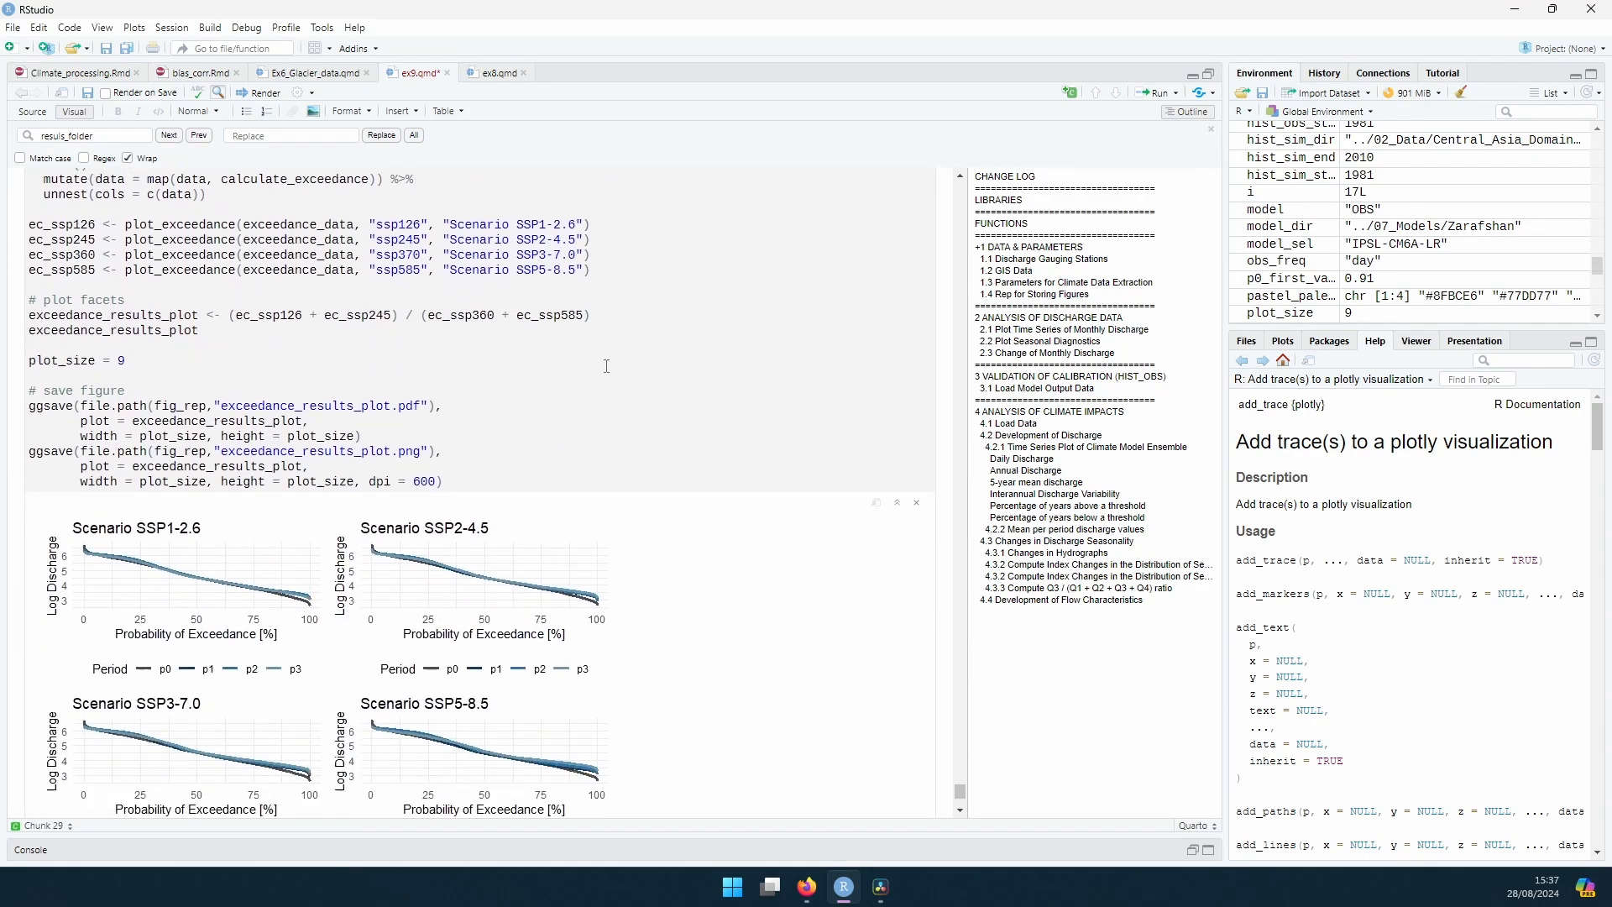
{"action": "scroll", "coordinate": [606, 366], "scroll_direction": "down", "scroll_amount": 1}
{"action": "scroll", "coordinate": [484, 672], "scroll_direction": "down", "scroll_amount": 2}
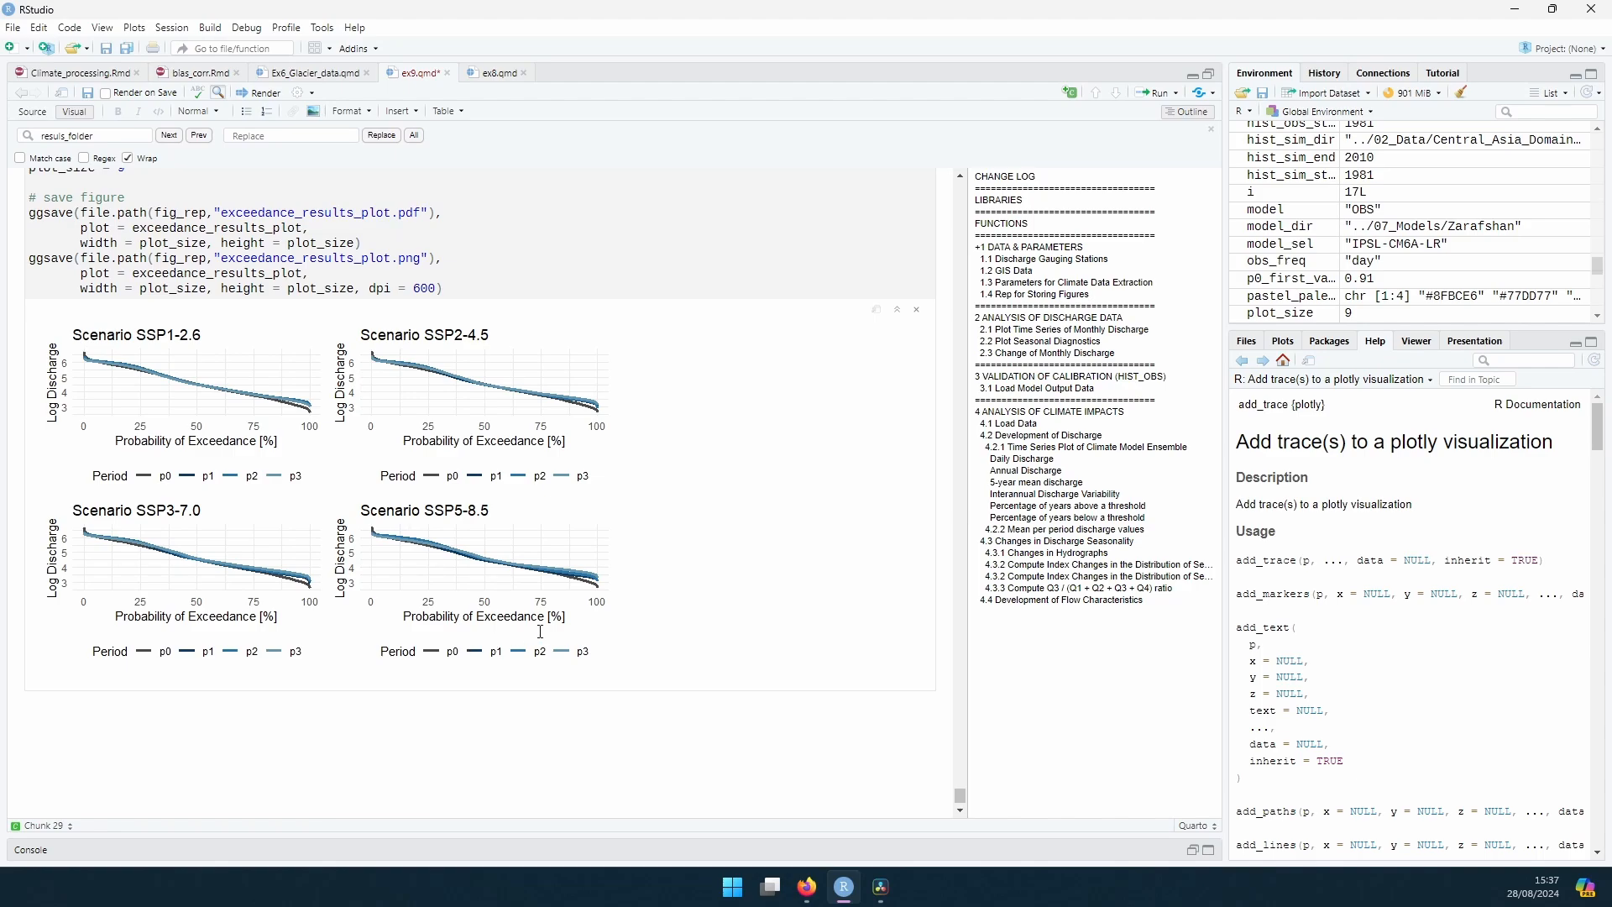
{"action": "scroll", "coordinate": [490, 506], "scroll_direction": "down", "scroll_amount": 1}
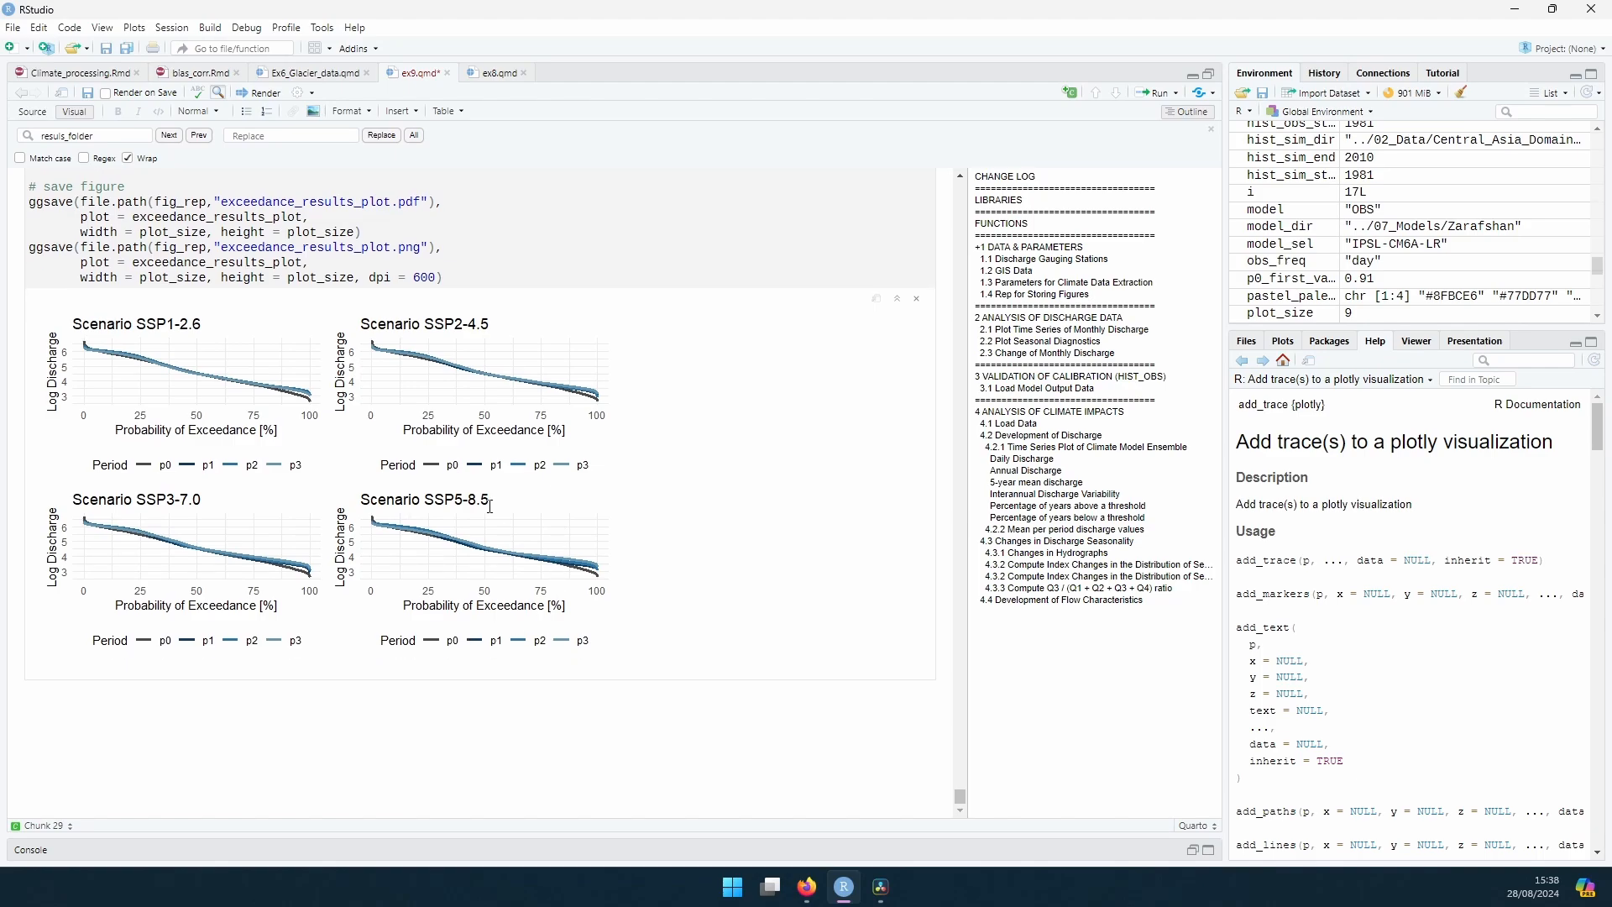
Step: Examine the chunk that calculates exceedance per scenario and period, its figure-saving code, and the curves for the four SSP scenarios
{"action": "scroll", "coordinate": [490, 507], "scroll_direction": "up", "scroll_amount": 6}
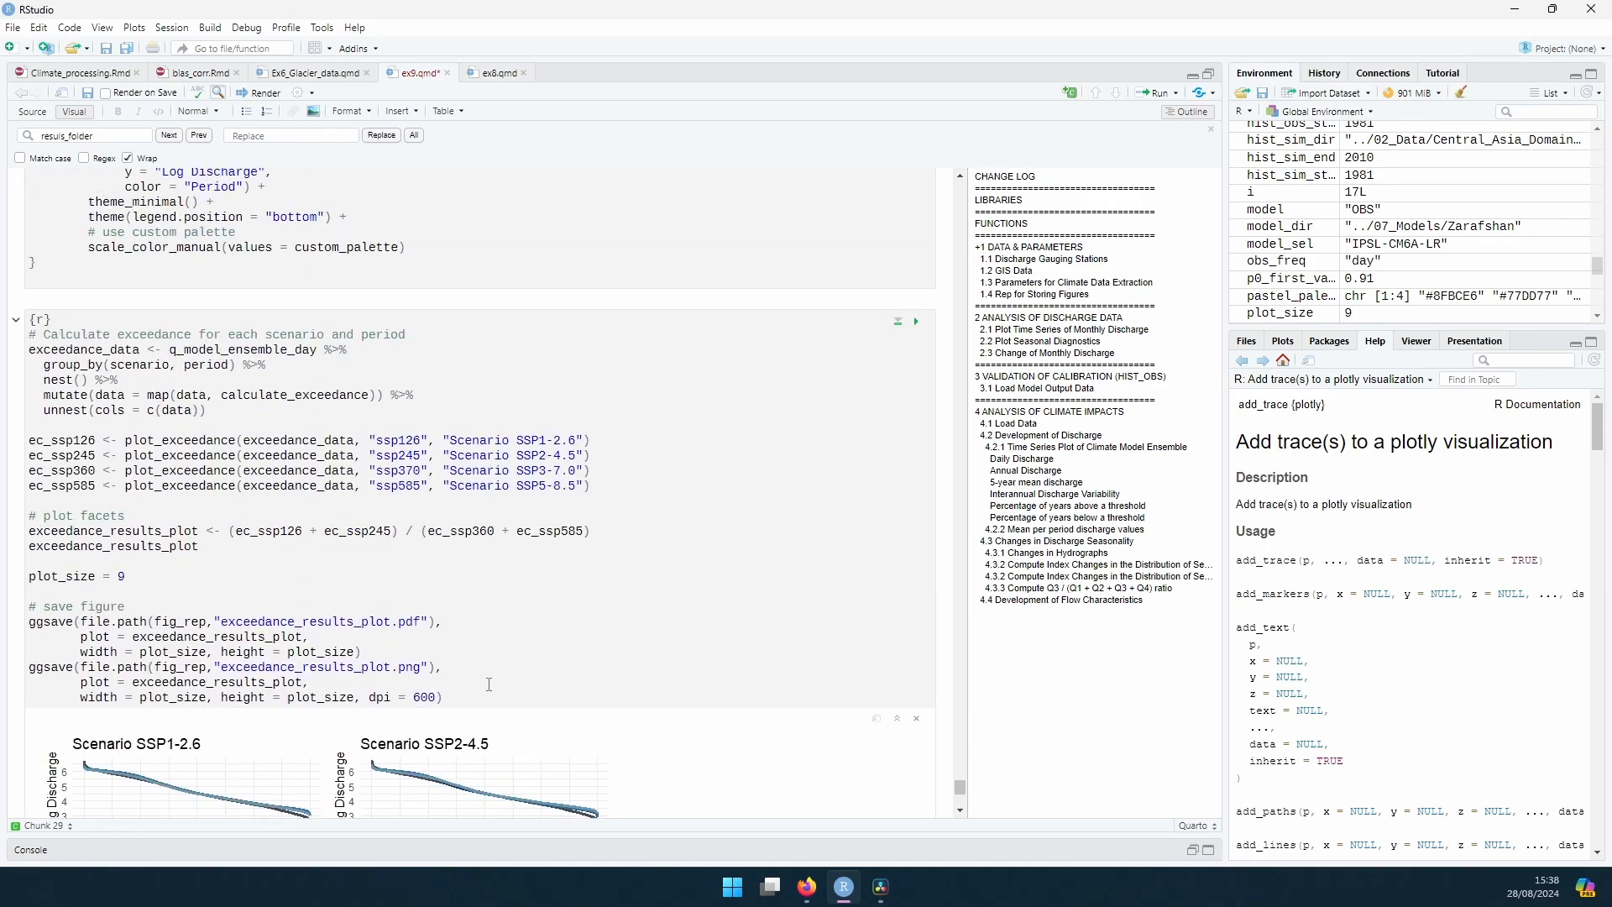
{"action": "scroll", "coordinate": [489, 685], "scroll_direction": "down", "scroll_amount": 2}
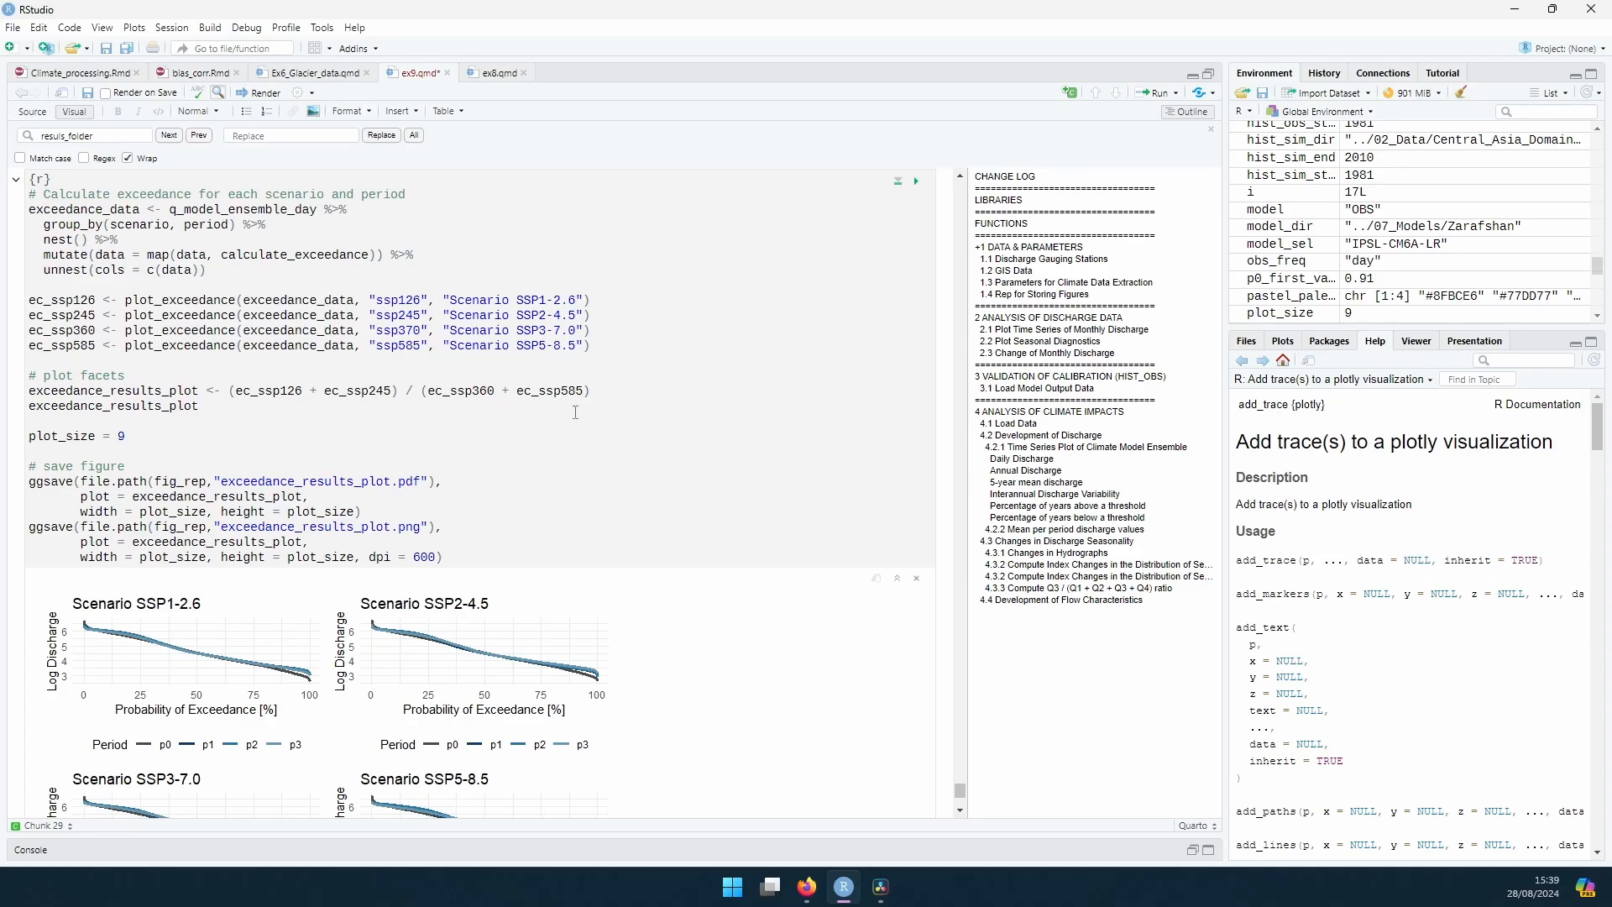
{"action": "scroll", "coordinate": [585, 427], "scroll_direction": "up", "scroll_amount": 5}
{"action": "scroll", "coordinate": [586, 427], "scroll_direction": "down", "scroll_amount": 7}
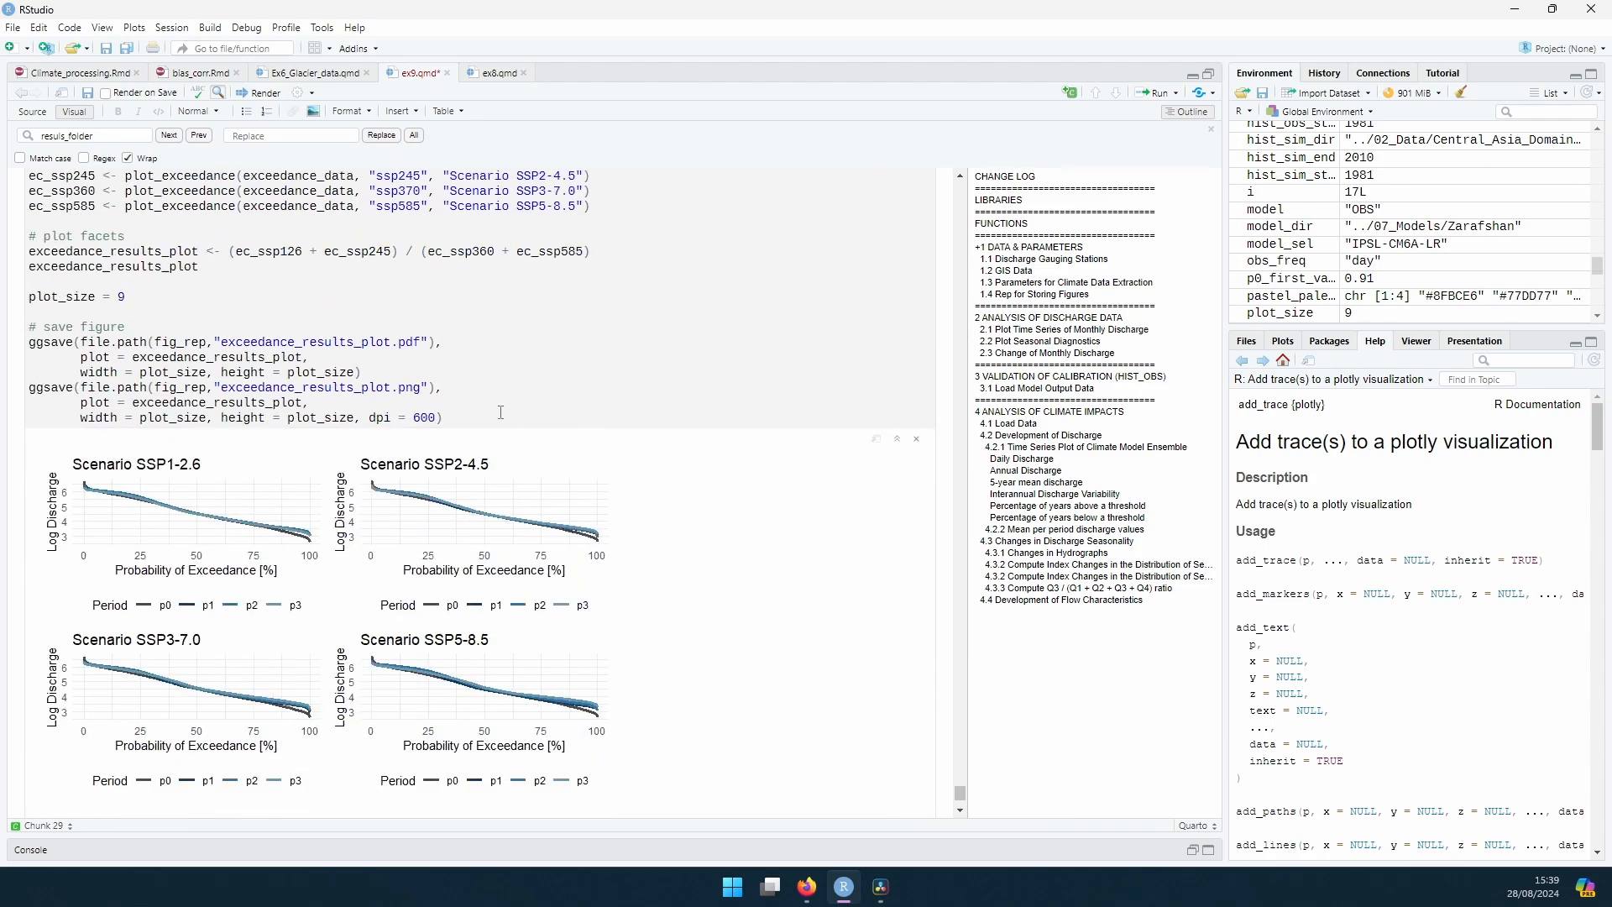
Step: Return to section 4.3.3 and review the quarter definitions and the q3_ratio code for the Q3 / (Q1 + Q2 + Q3 + Q4) ratio
{"action": "left_click", "coordinate": [509, 560]}
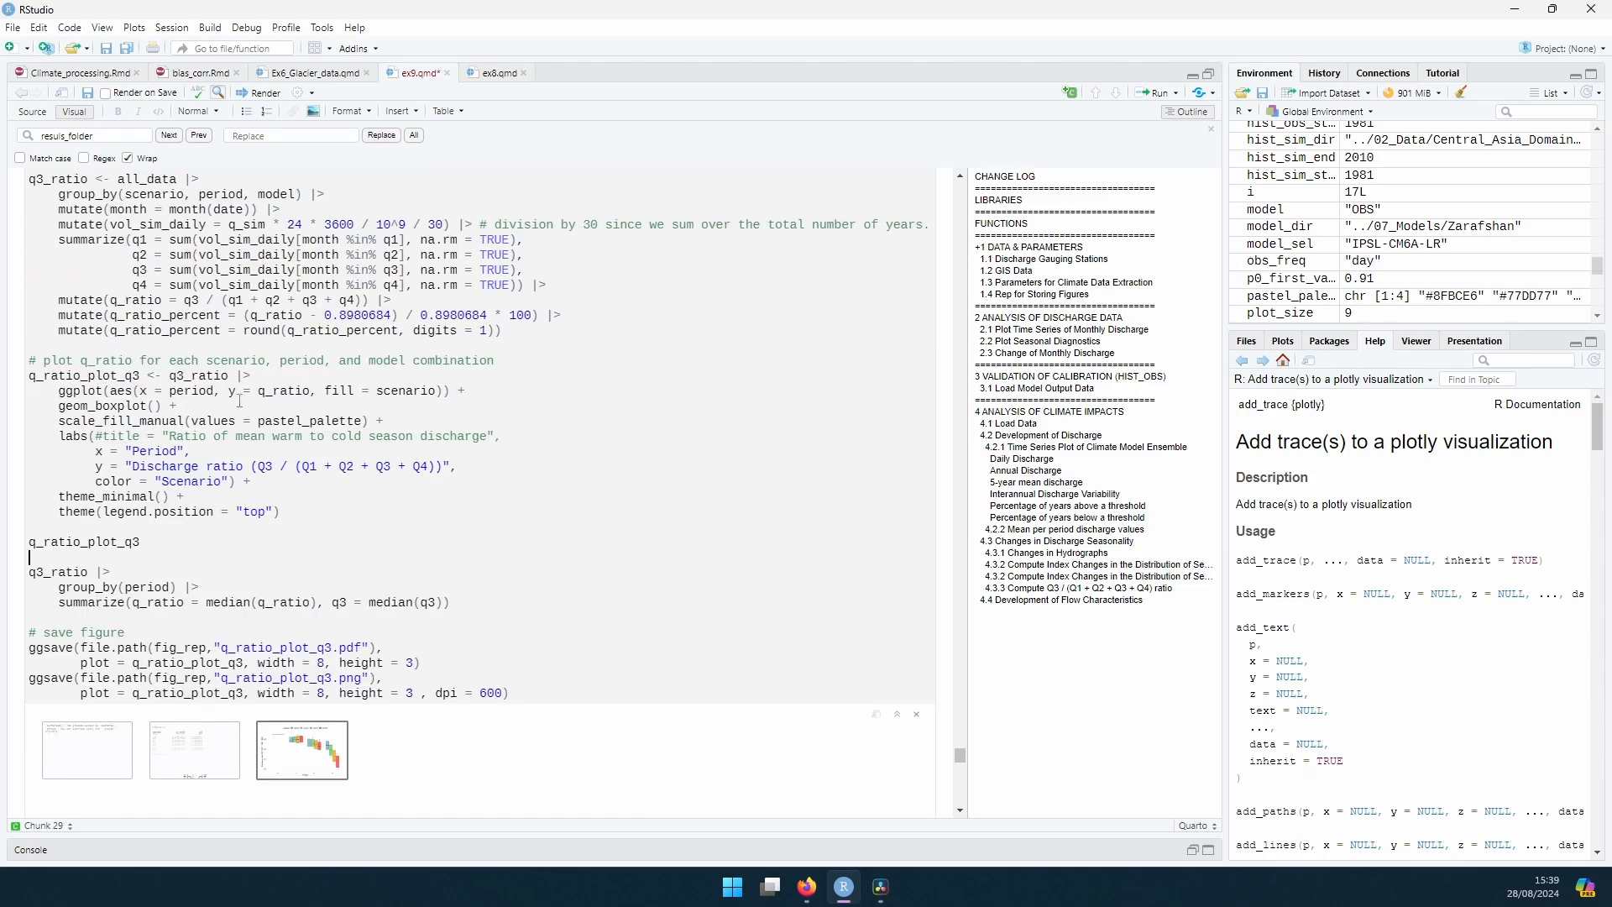
{"action": "scroll", "coordinate": [157, 644], "scroll_direction": "up", "scroll_amount": 4}
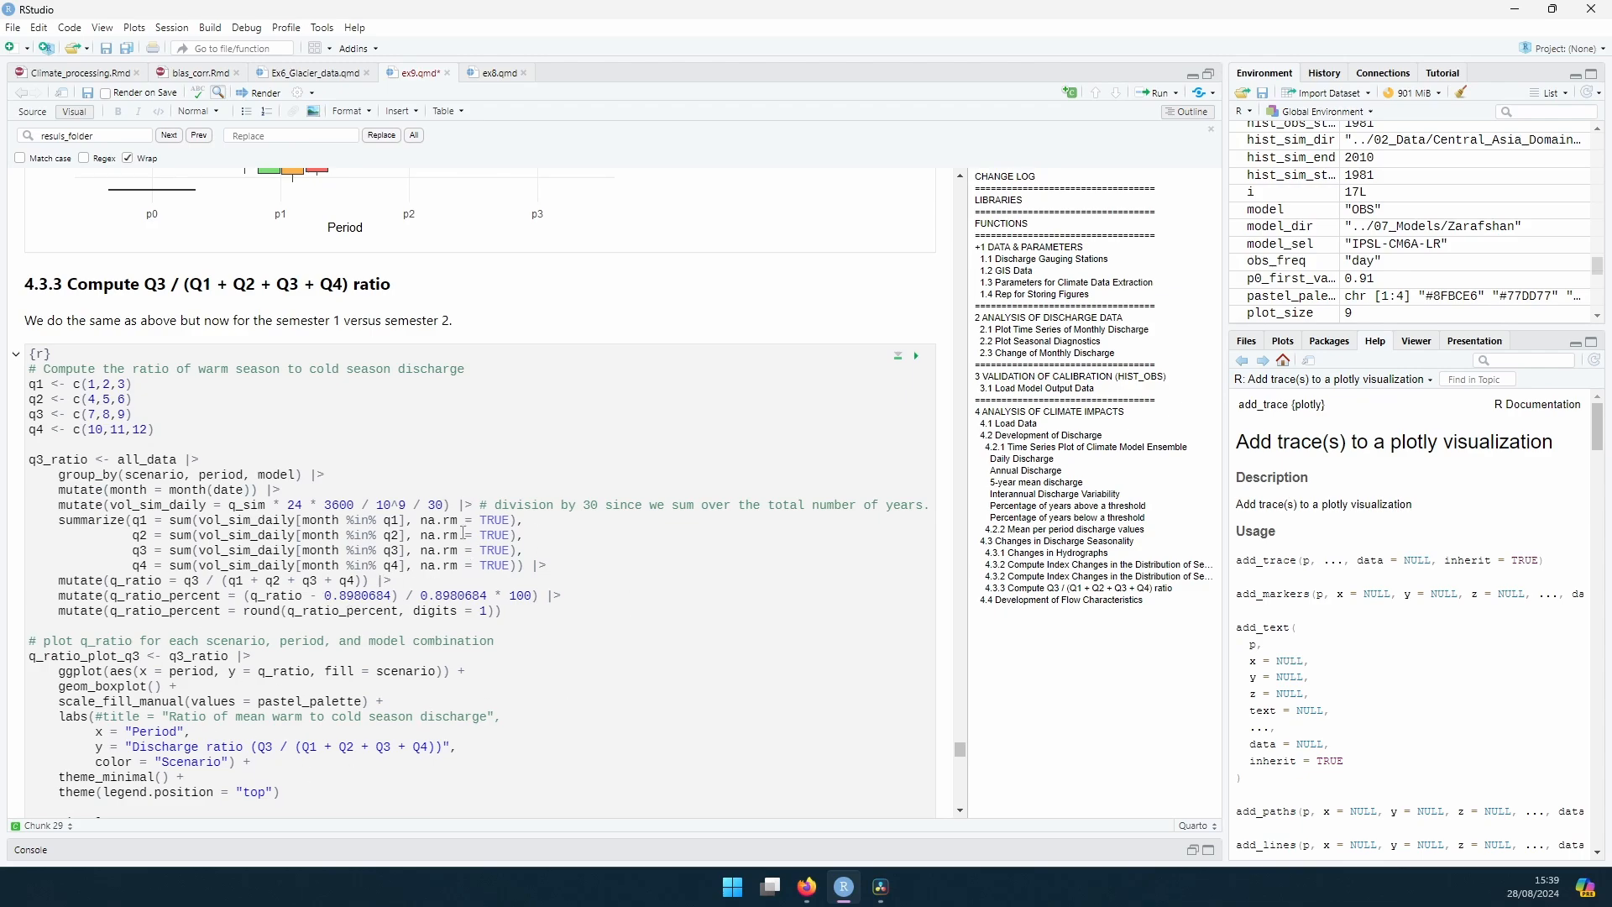
{"action": "scroll", "coordinate": [515, 554], "scroll_direction": "up", "scroll_amount": 11}
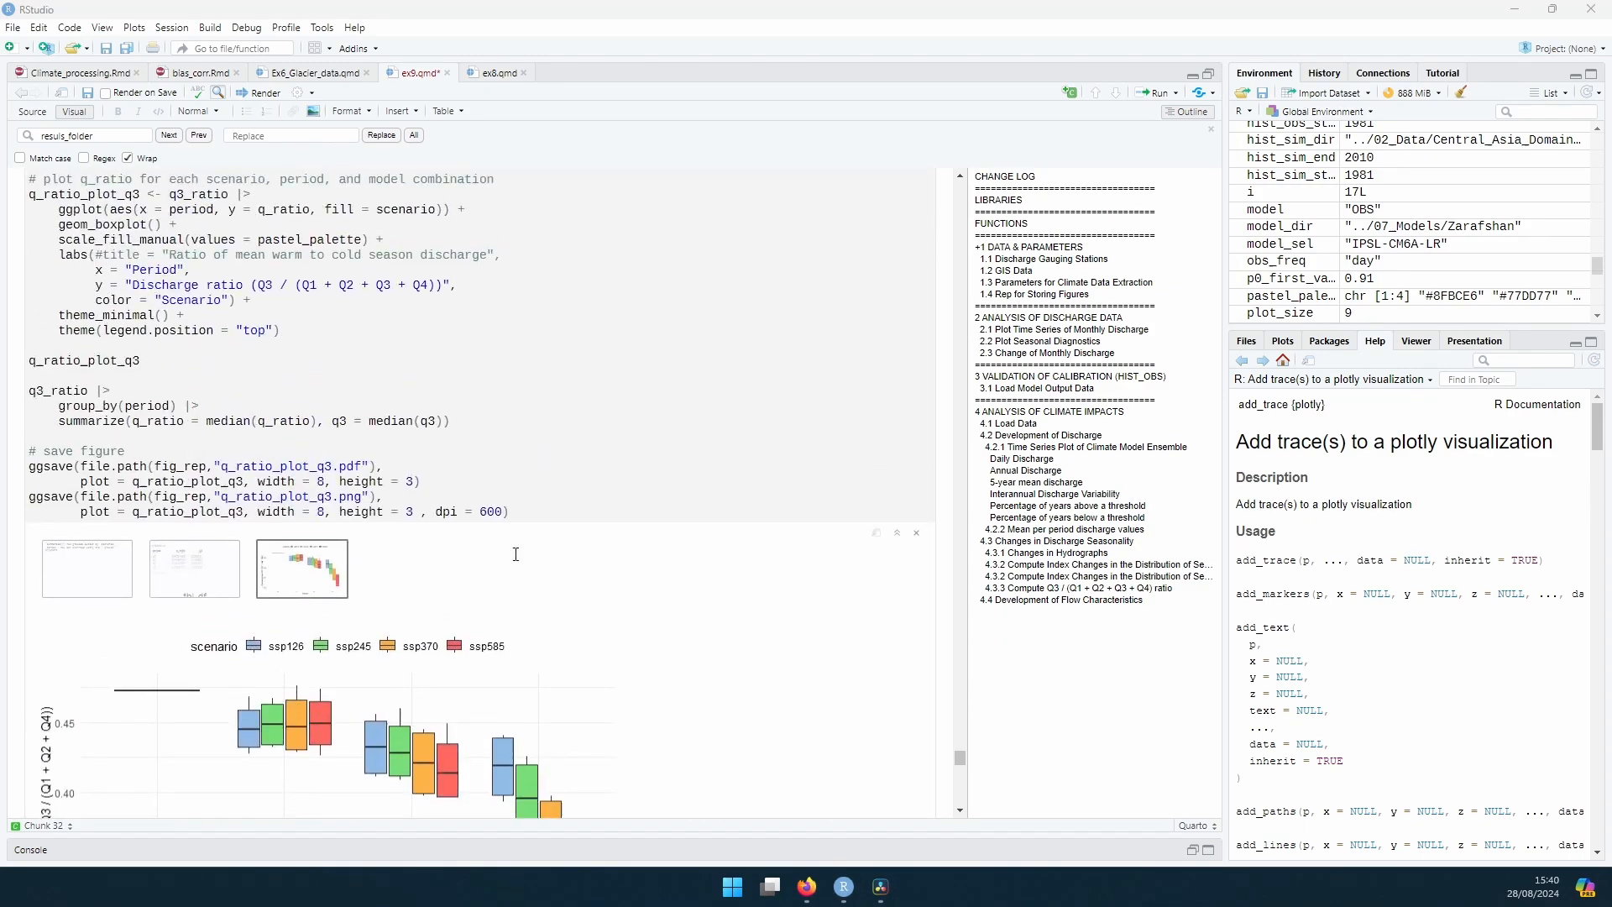
{"action": "scroll", "coordinate": [516, 555], "scroll_direction": "up", "scroll_amount": 6}
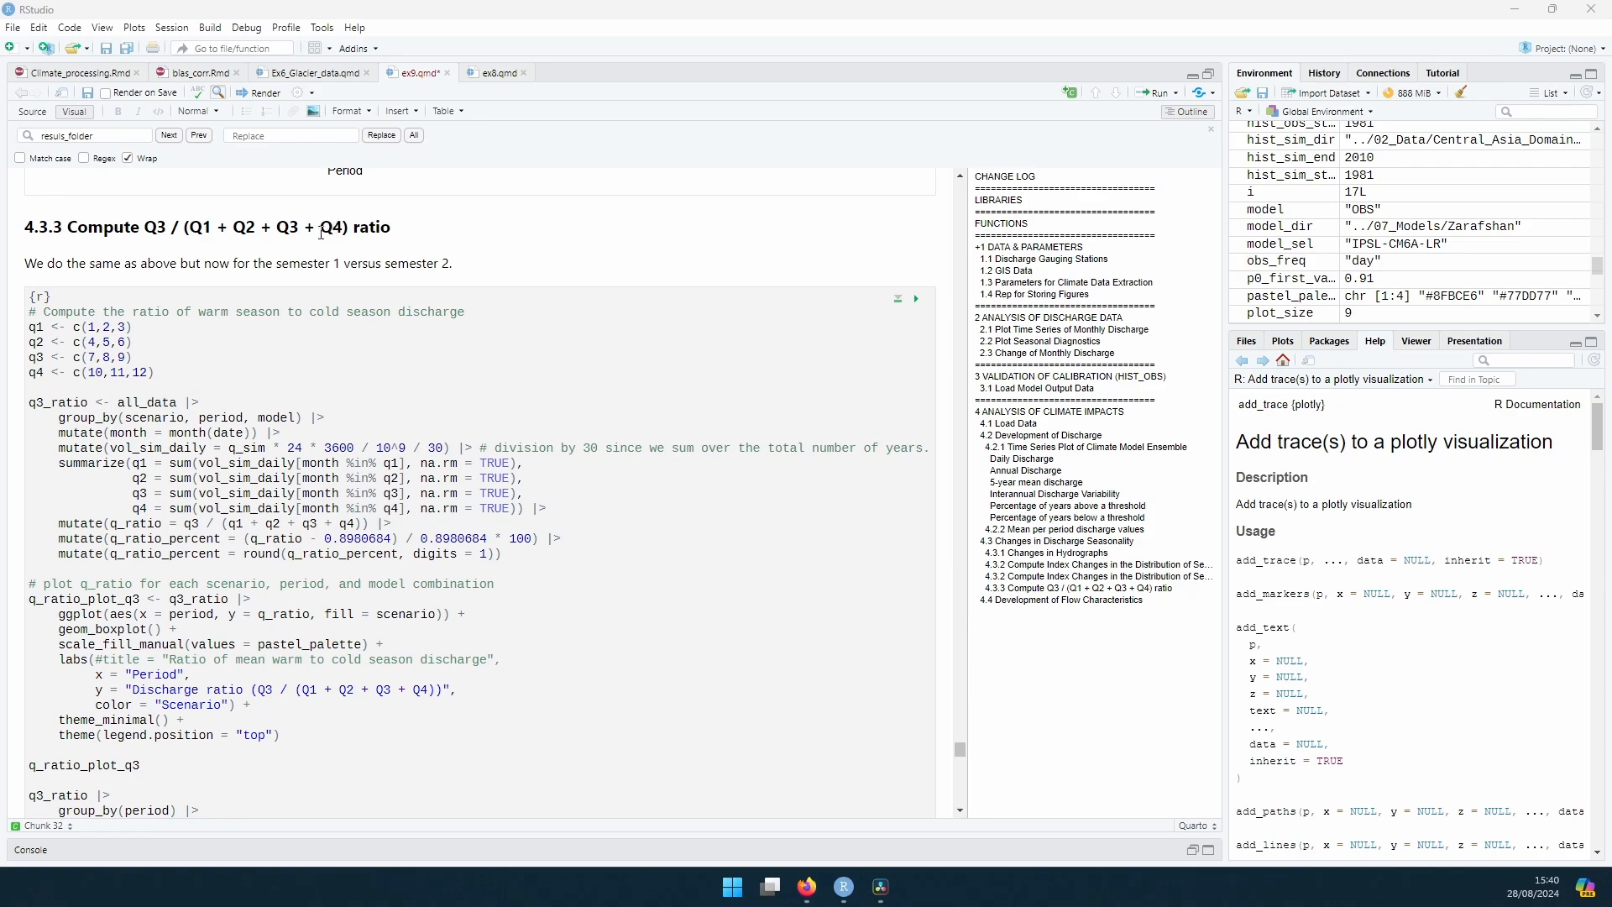
Step: Try removing Q2 + Q3 from the section 4.3.3 heading, and undo the deletion
{"action": "left_click_drag", "start_coordinate": [300, 228], "coordinate": [233, 228]}
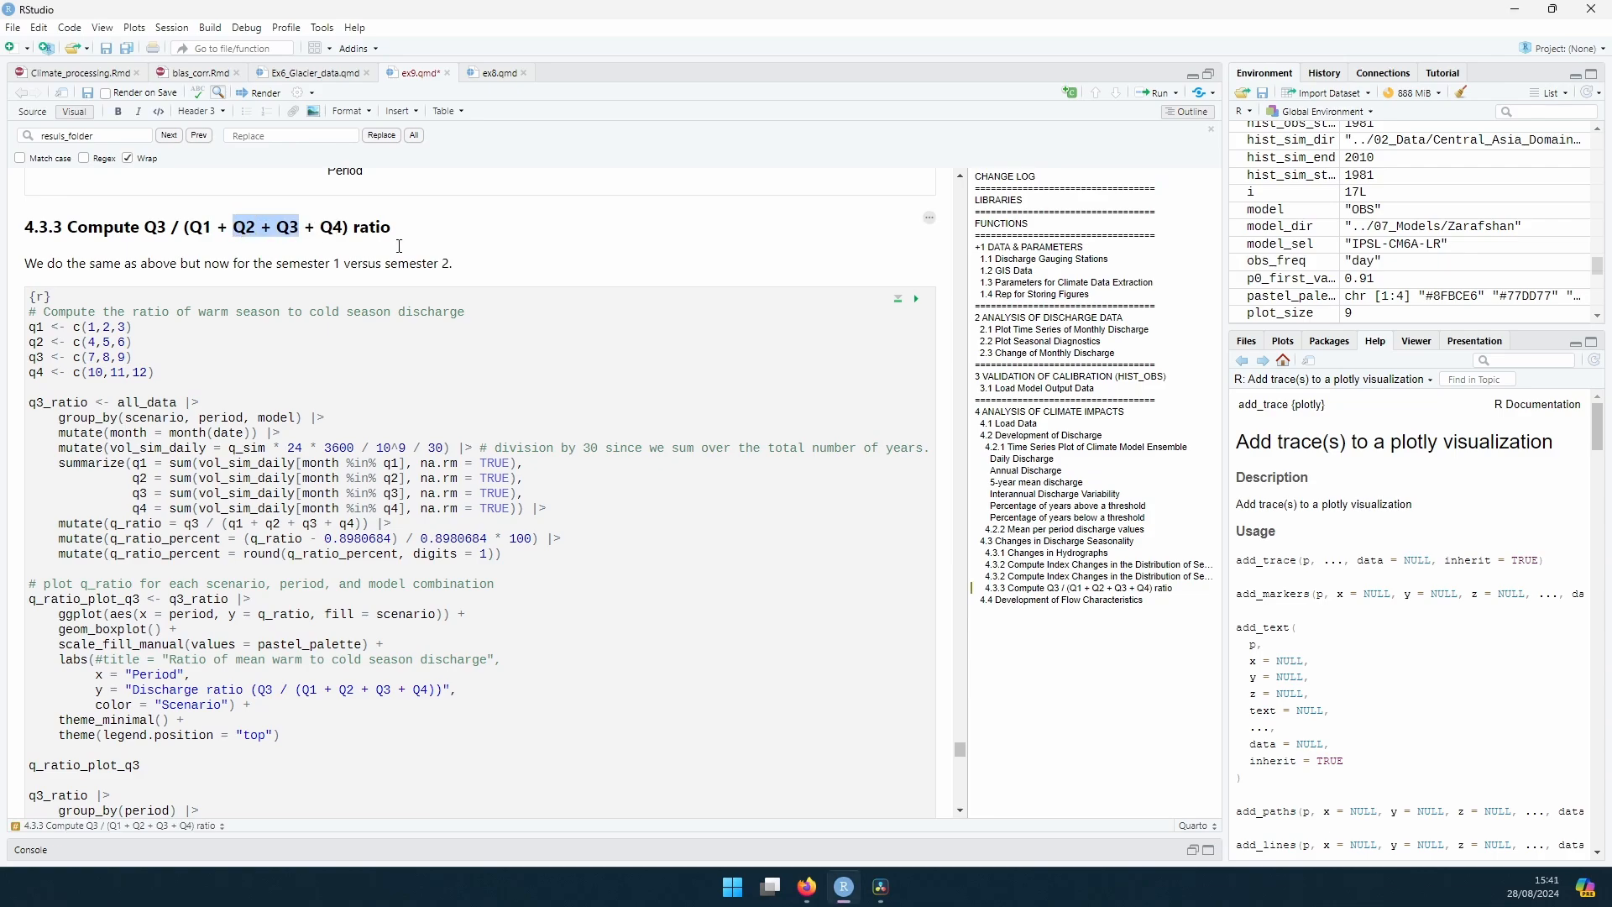
{"action": "key", "text": "Delete"}
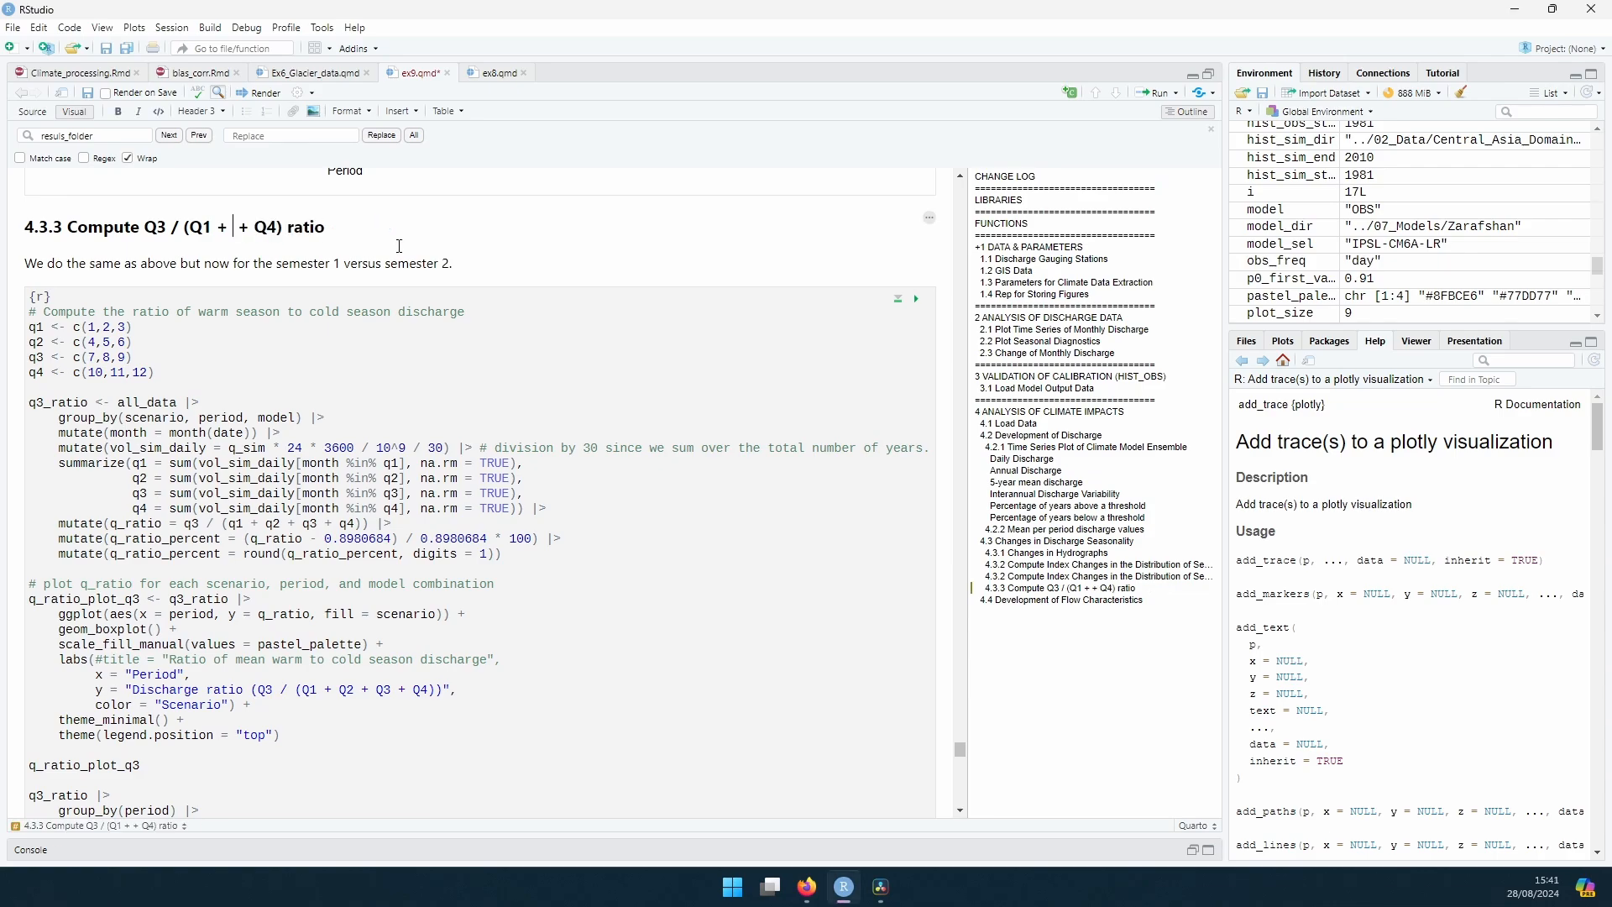
{"action": "key", "text": "ctrl+z"}
{"action": "left_click", "coordinate": [291, 227]}
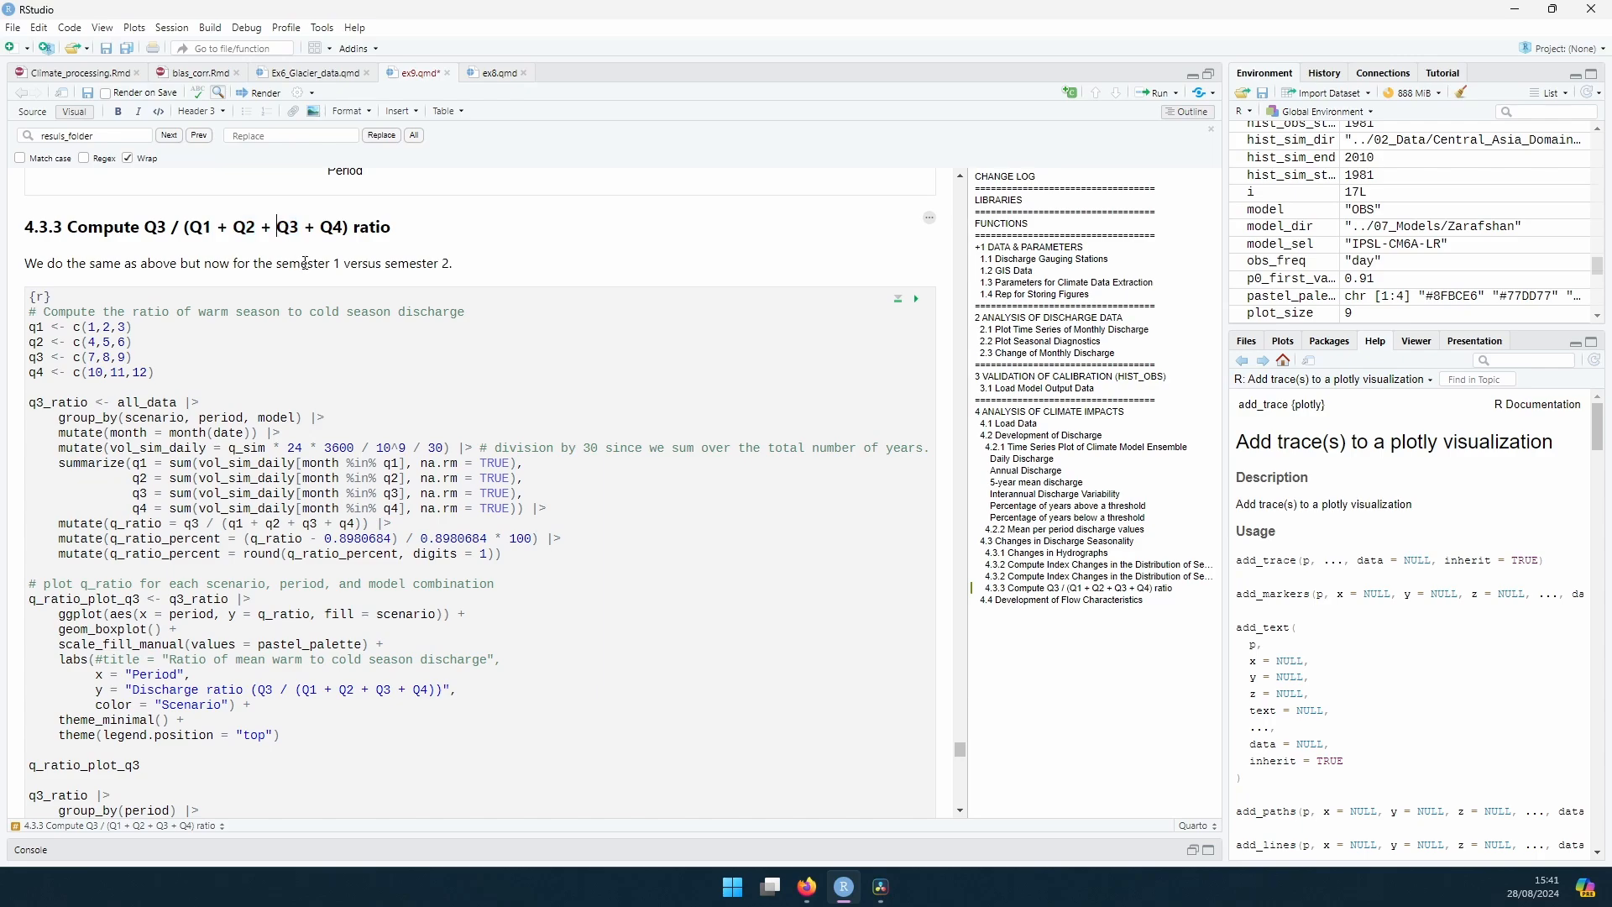
Step: Examine the Q2 and Q3 terms in the section 4.3.3 heading and in the q_ratio formula of its chunk
{"action": "left_click_drag", "start_coordinate": [292, 227], "coordinate": [229, 227]}
{"action": "left_click", "coordinate": [259, 227]}
{"action": "left_click_drag", "start_coordinate": [317, 523], "coordinate": [265, 524]}
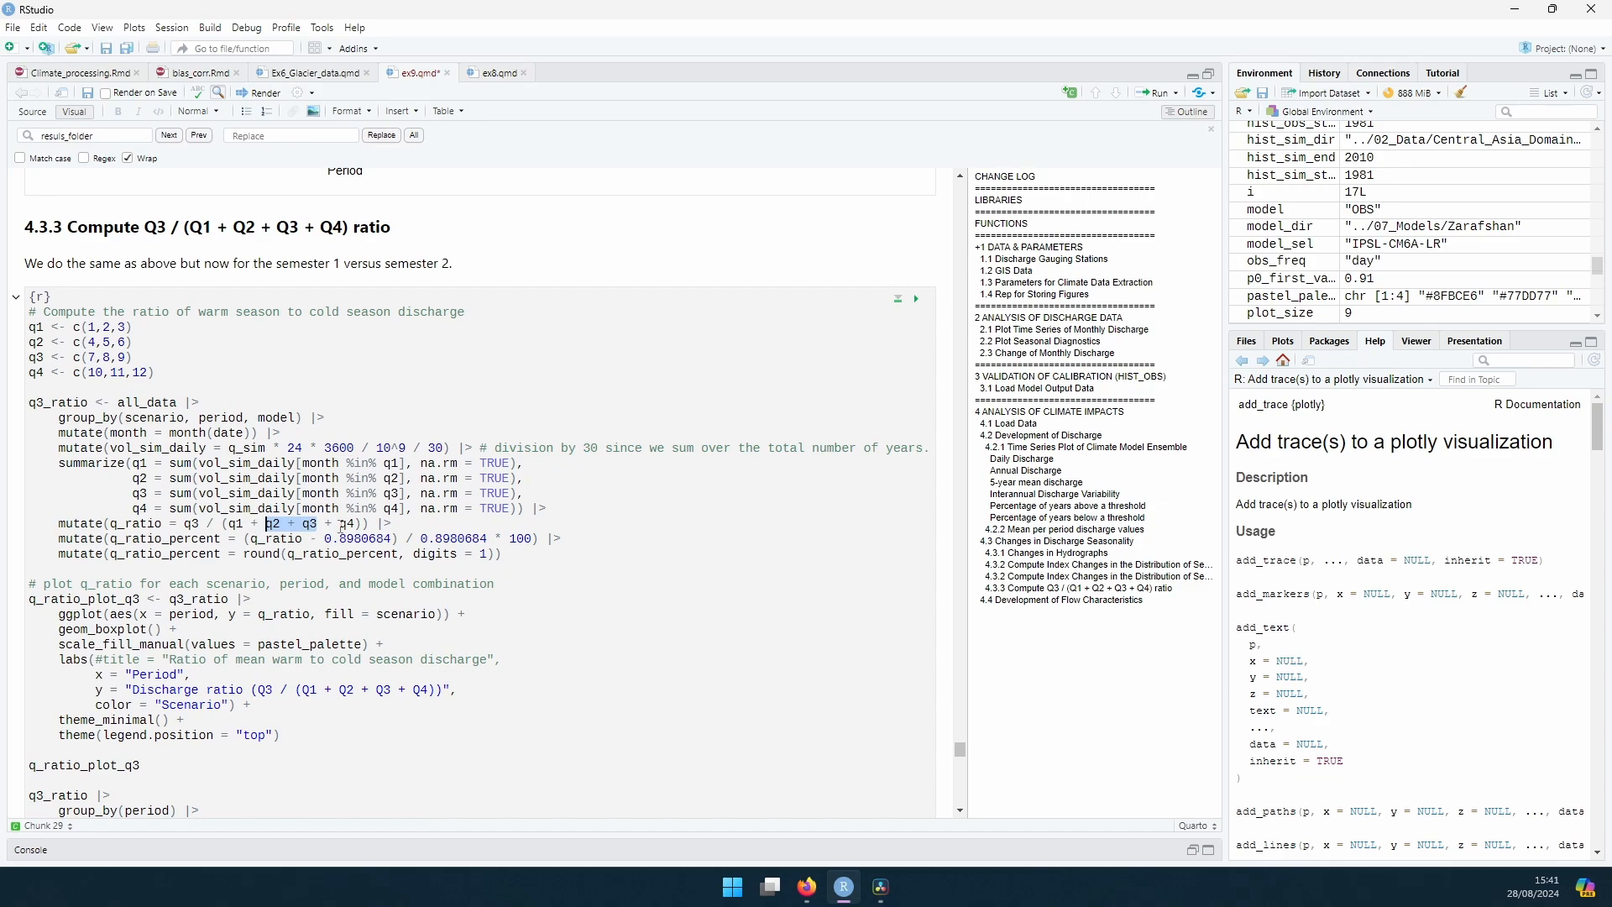
{"action": "left_click", "coordinate": [340, 524]}
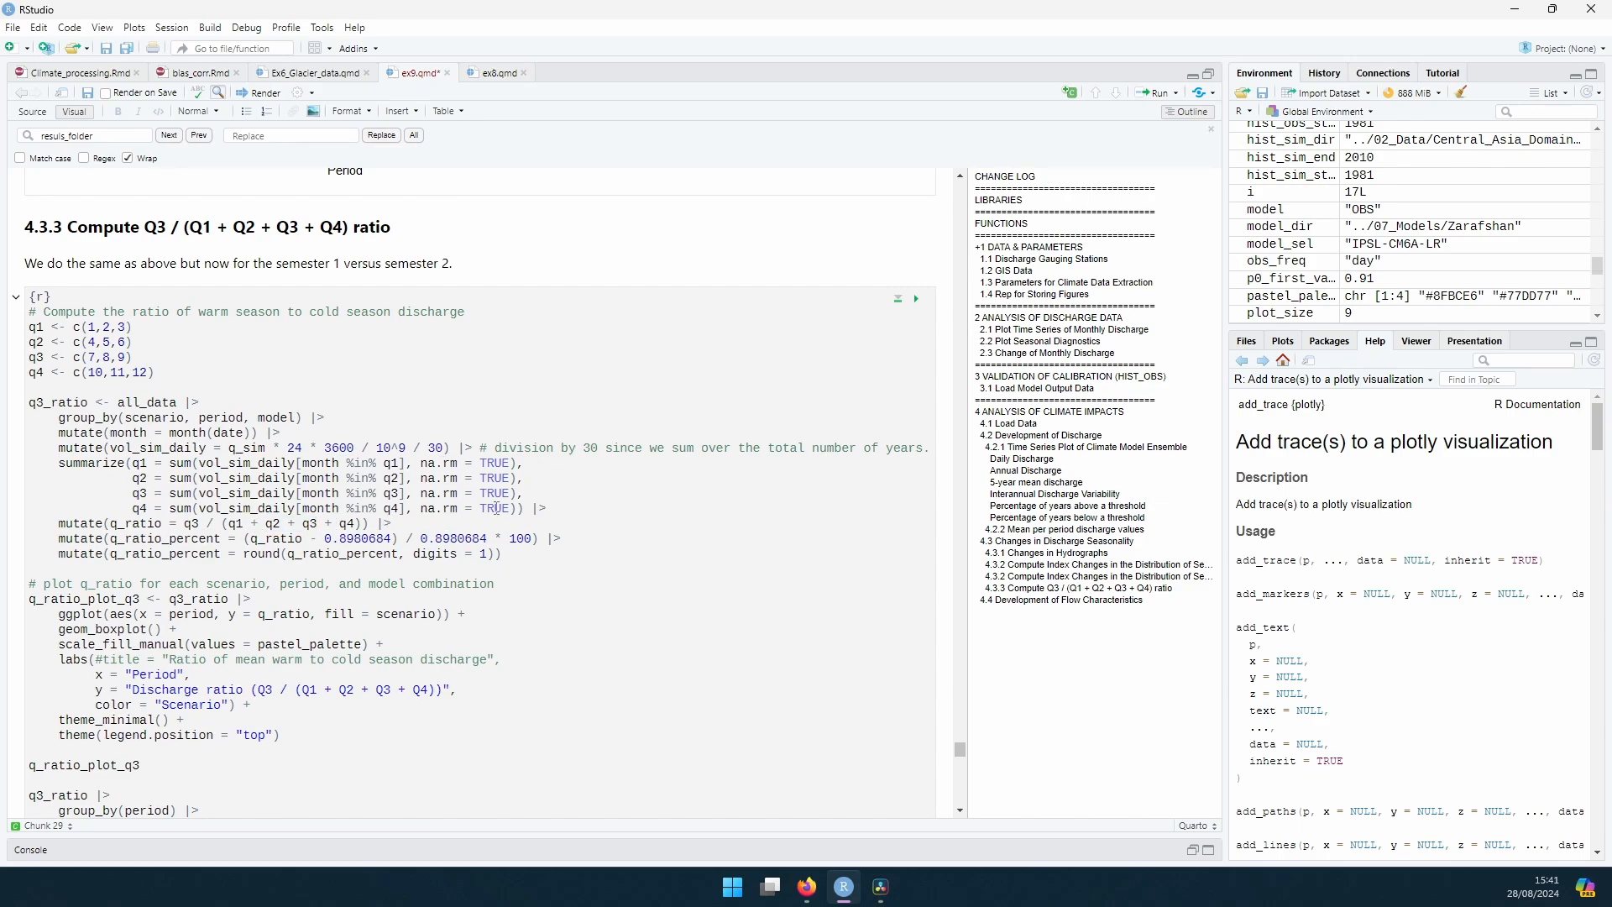